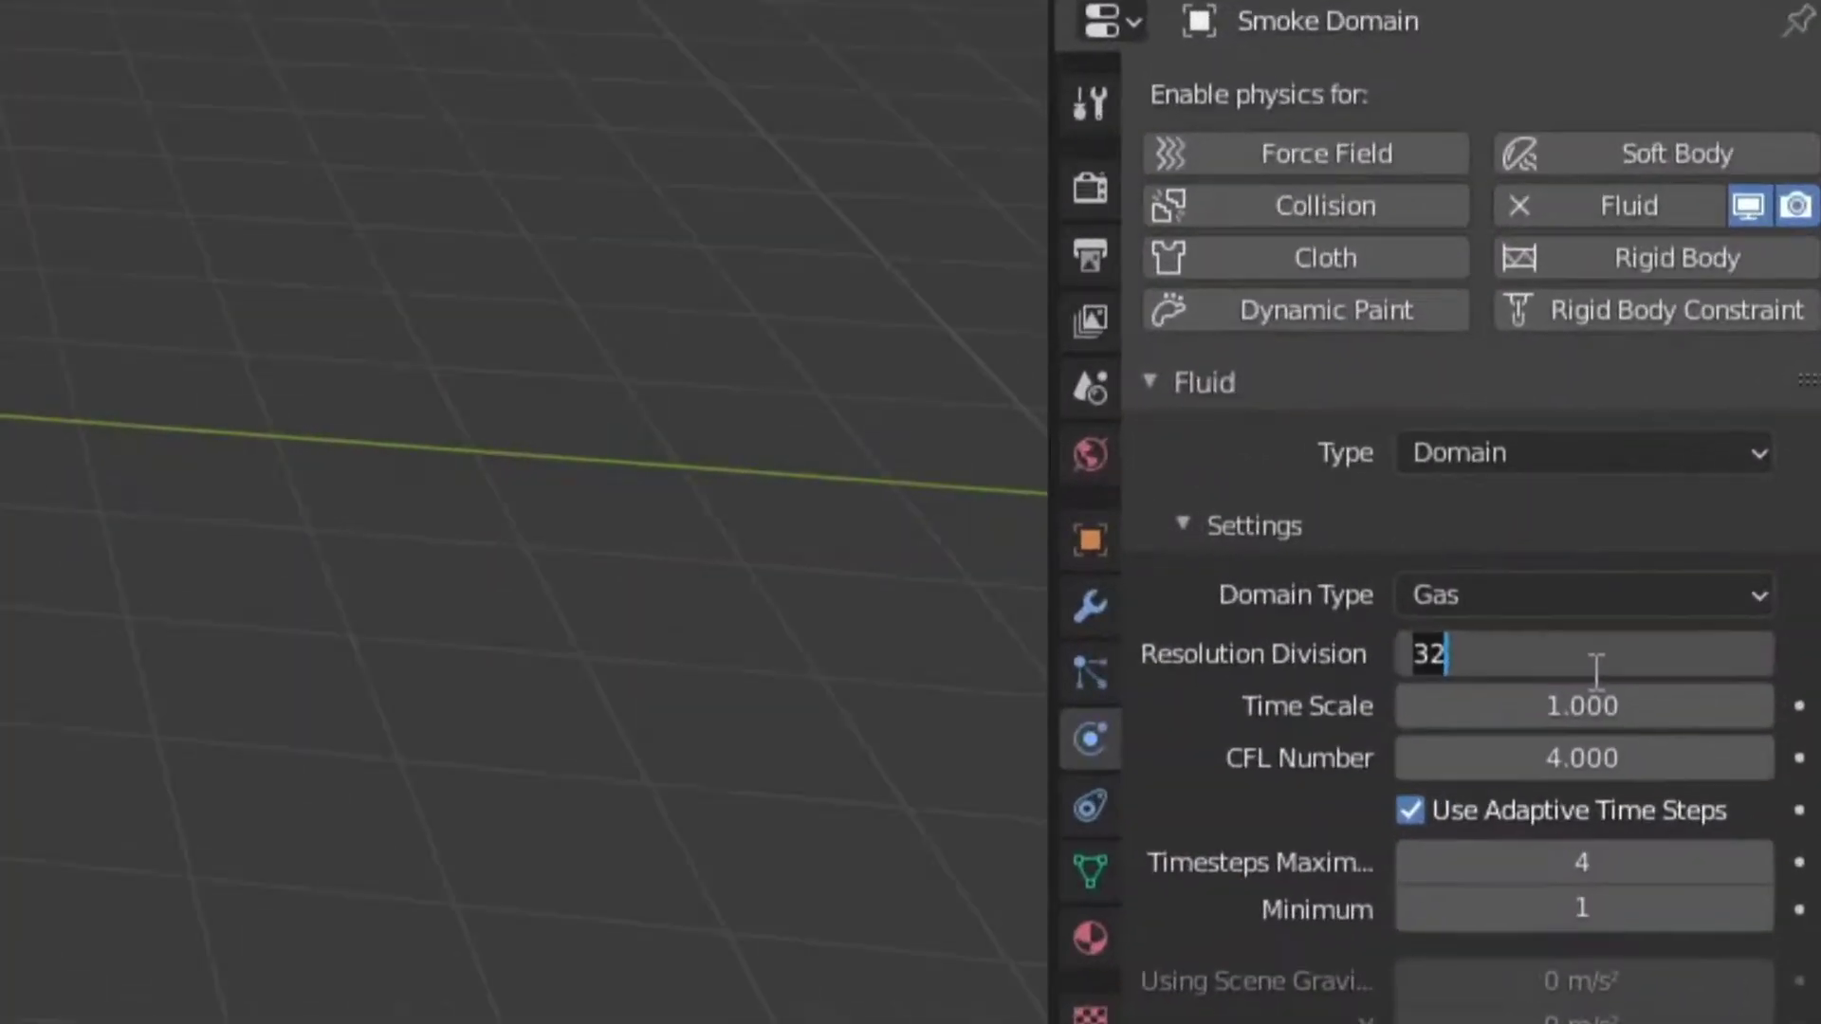
Set the smoke domain's Resolution Divisions to 64 and its cache End frame to 90.
key(Return)
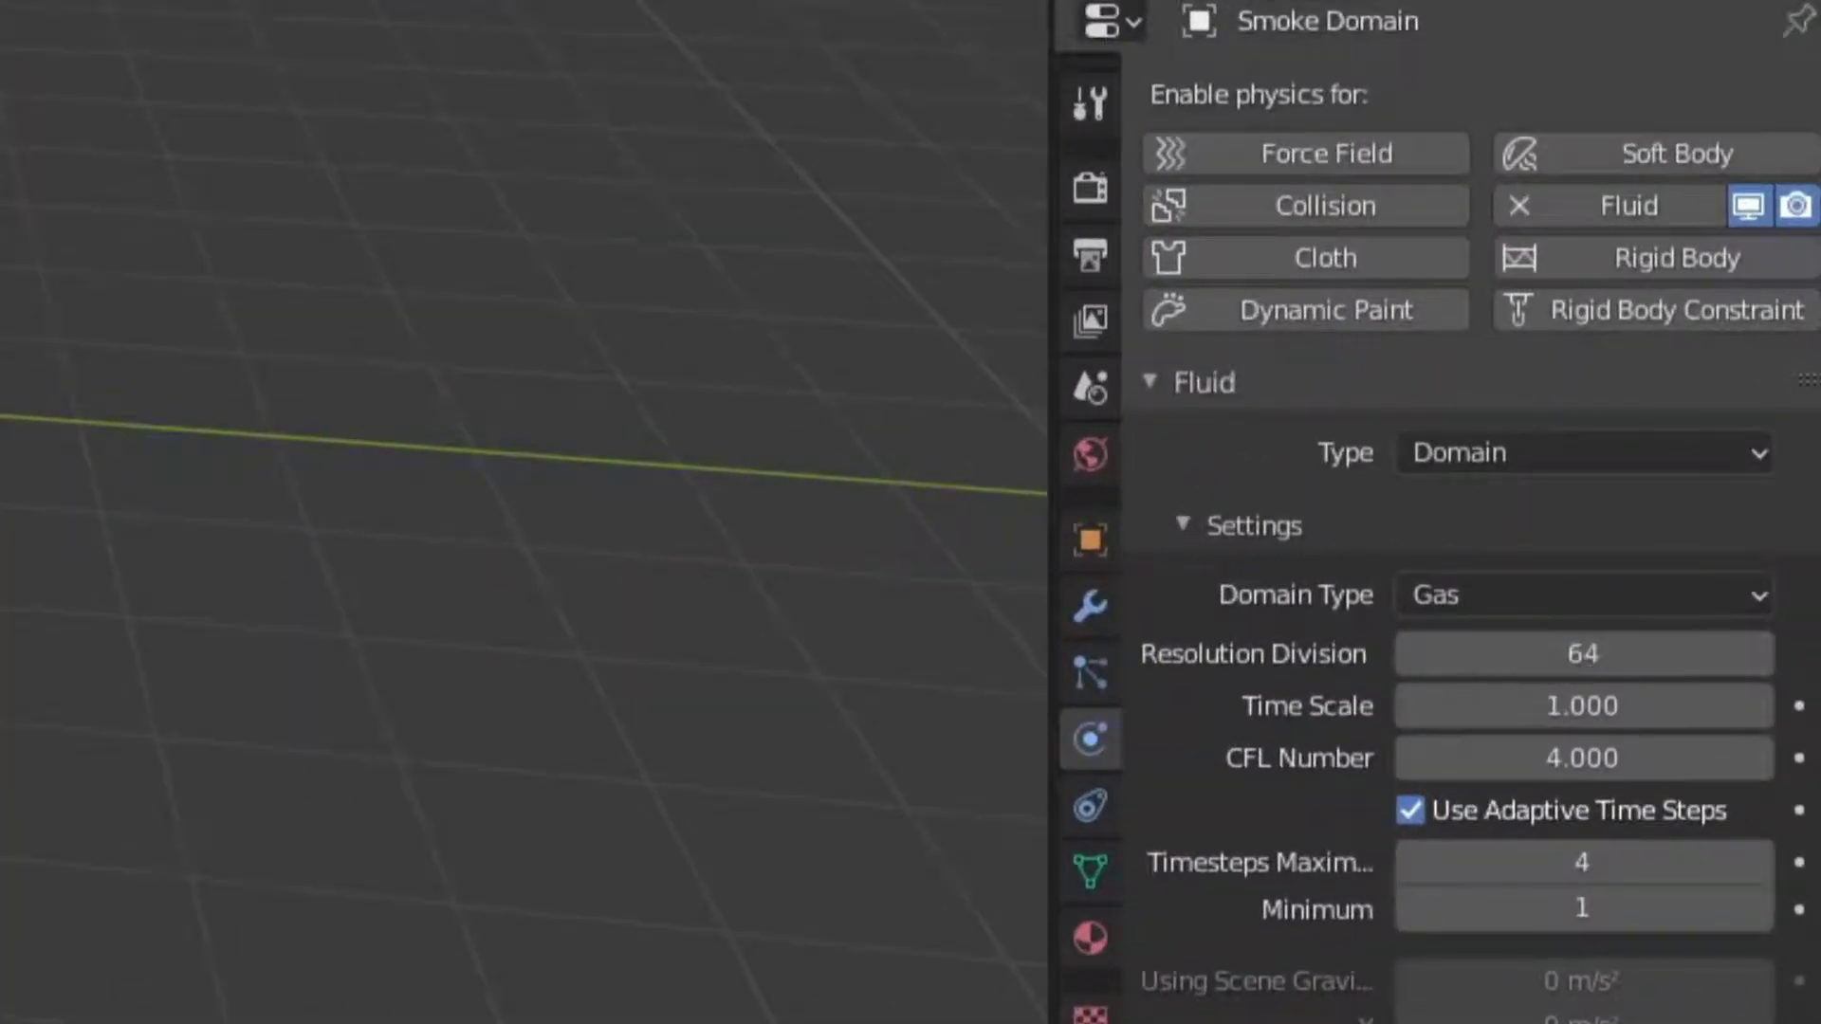
scroll(1556, 659, down, 10)
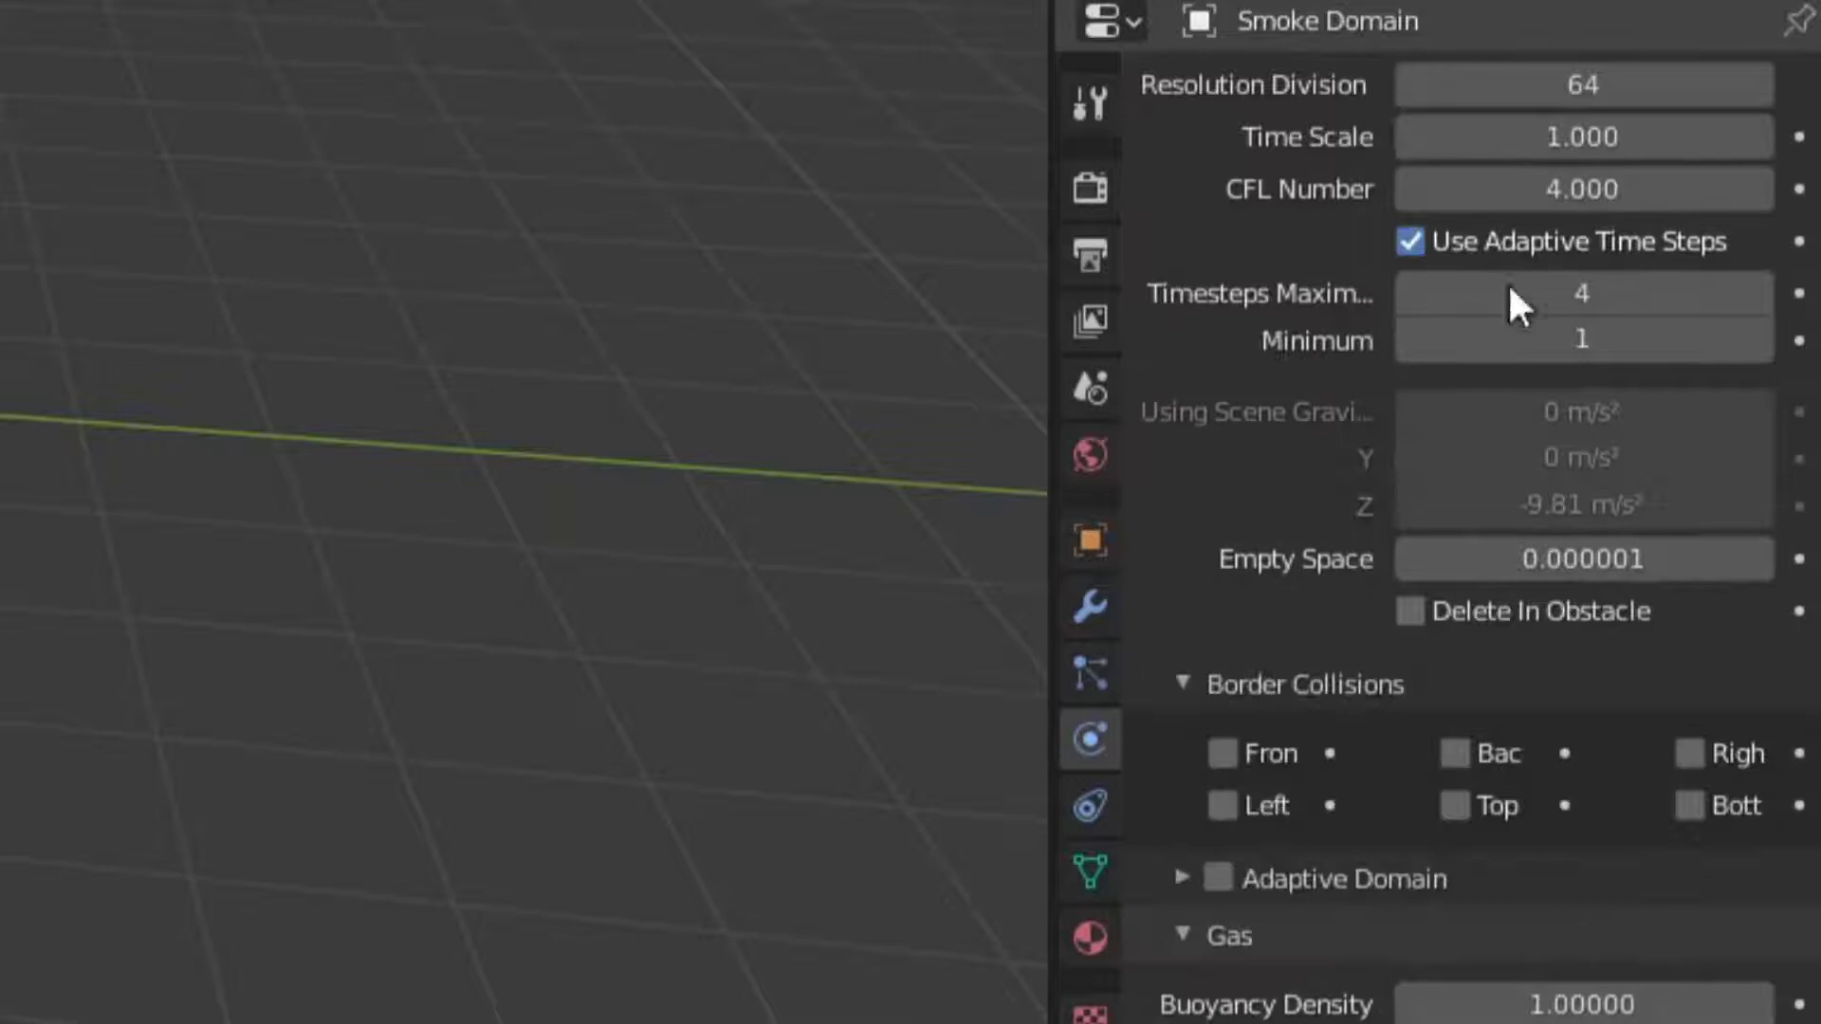
scroll(1490, 237, down, 8)
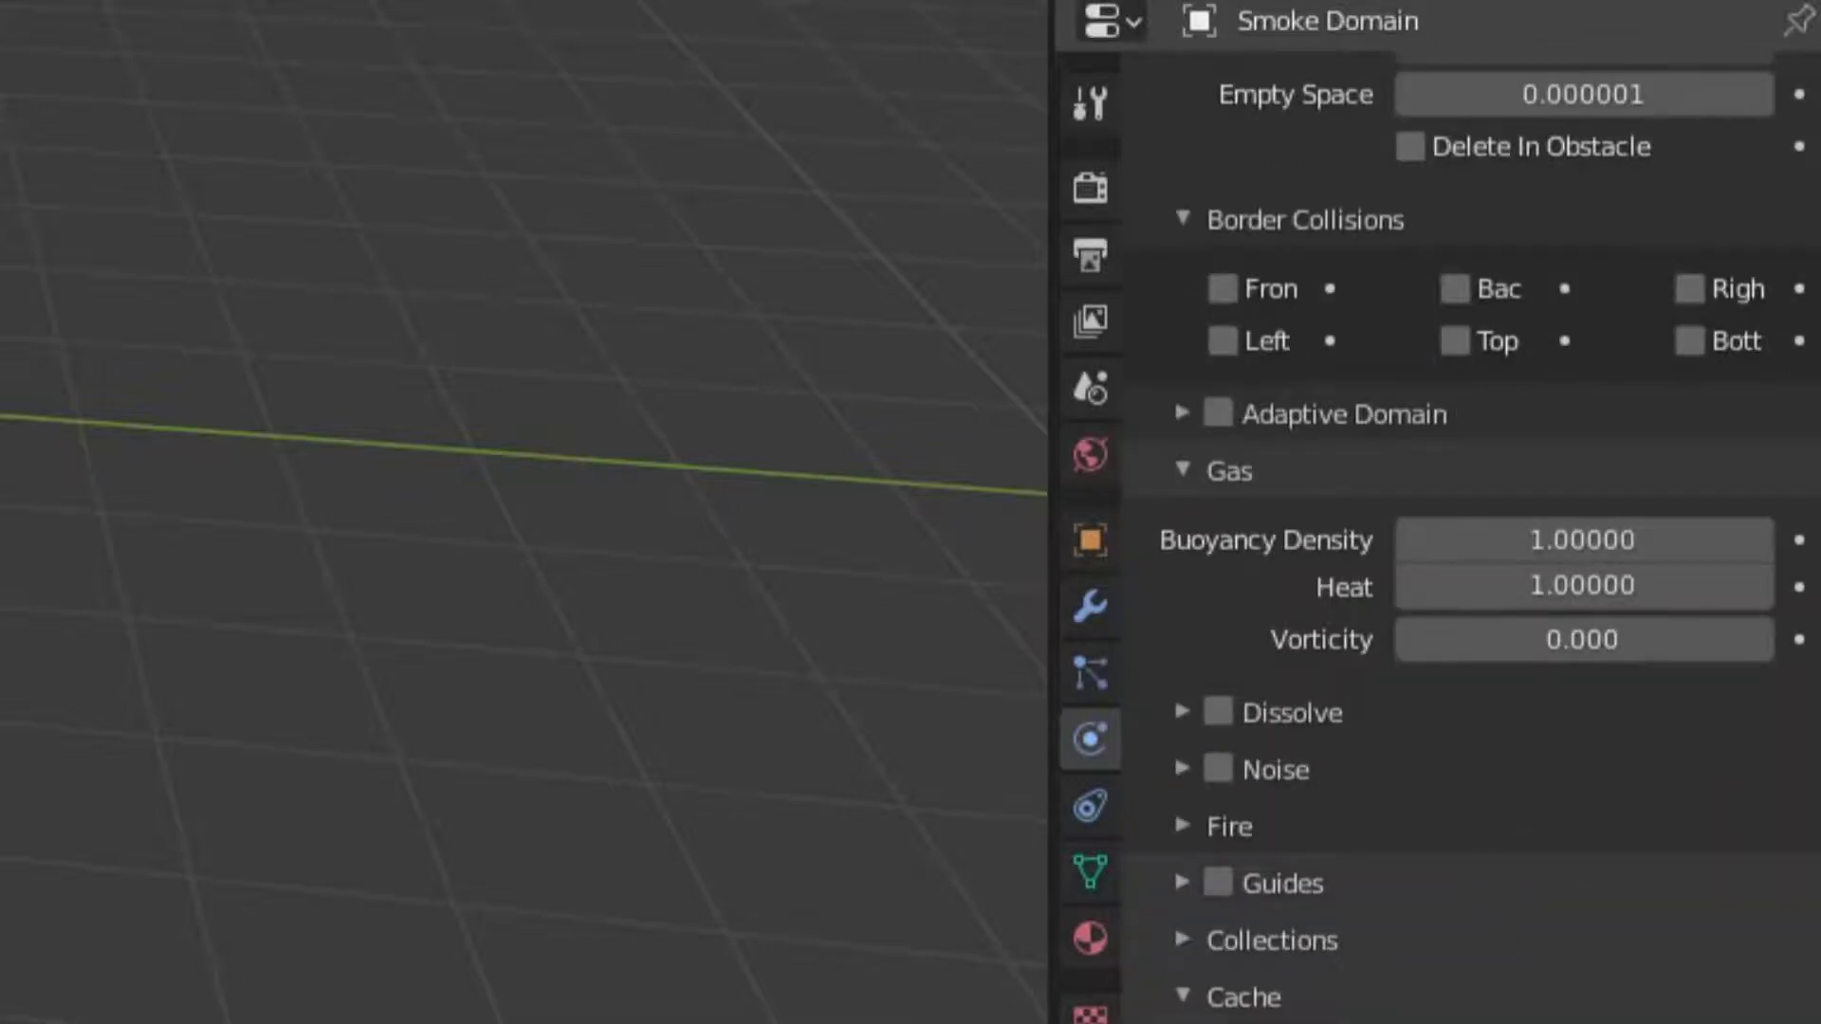
double_click(1556, 959)
text(90)
key(Return)
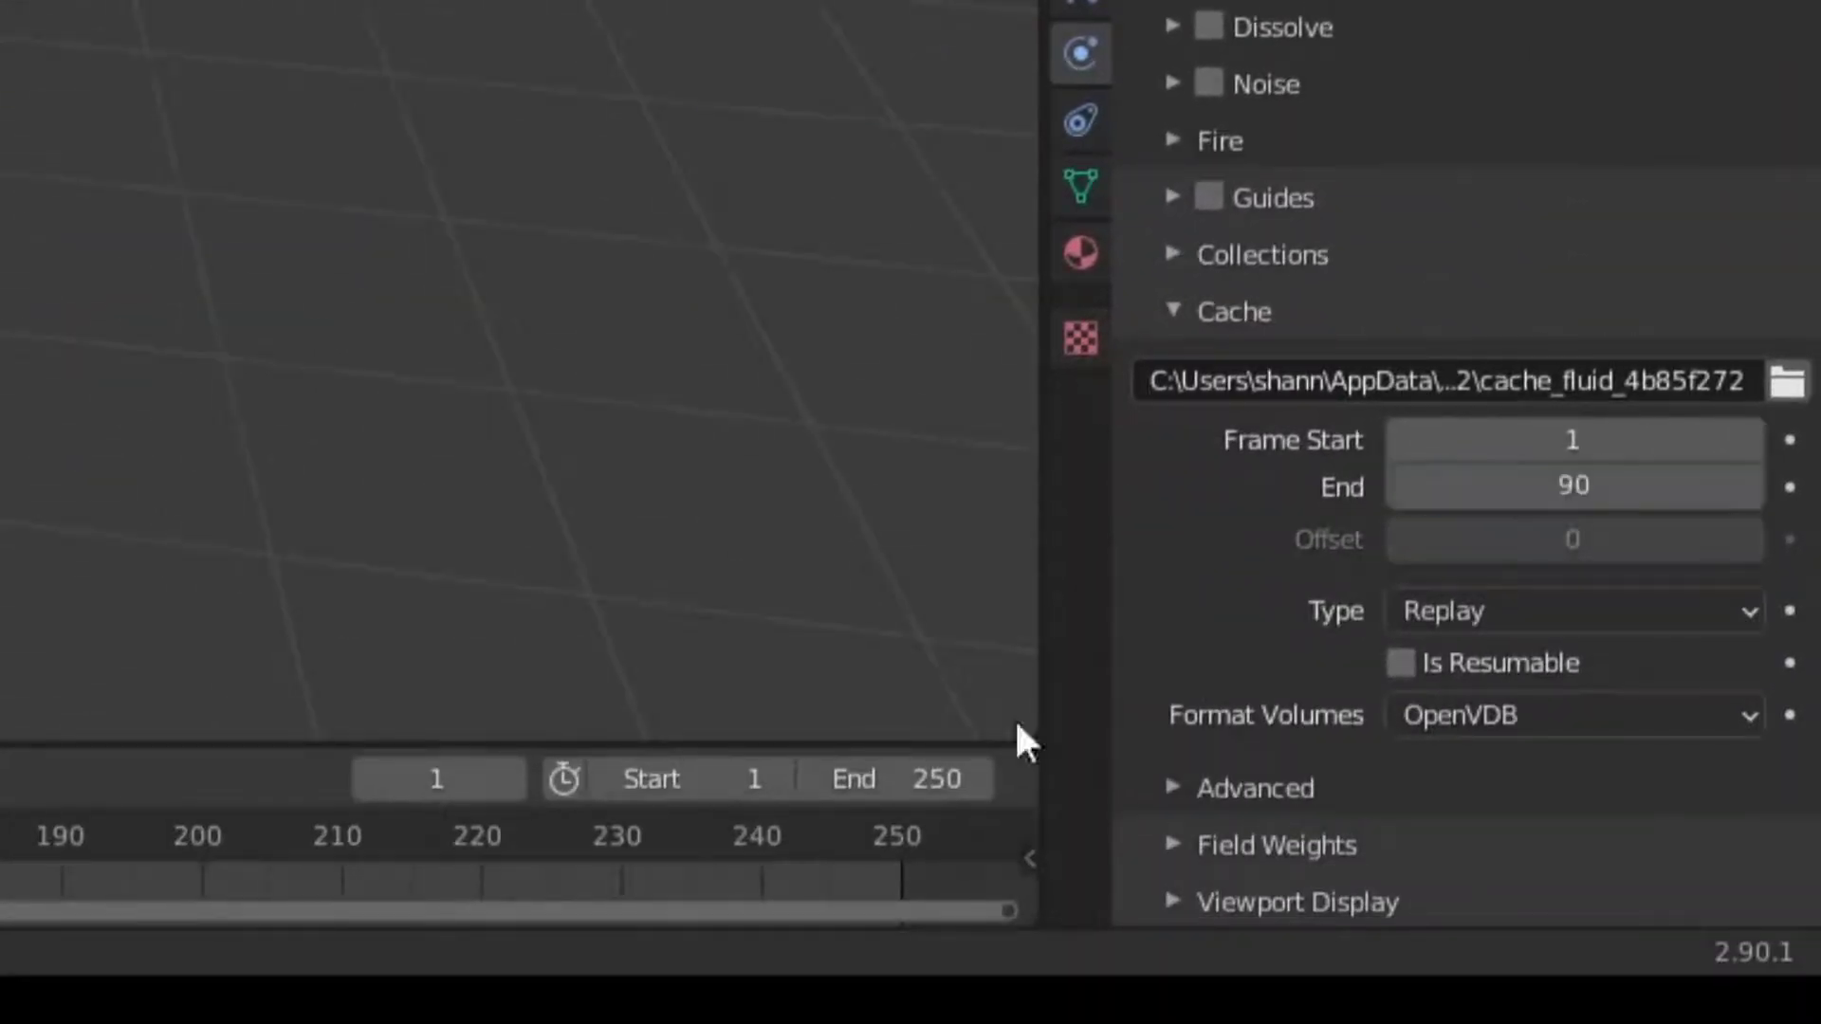
Set the timeline's end frame to 90.
double_click(893, 778)
text(90)
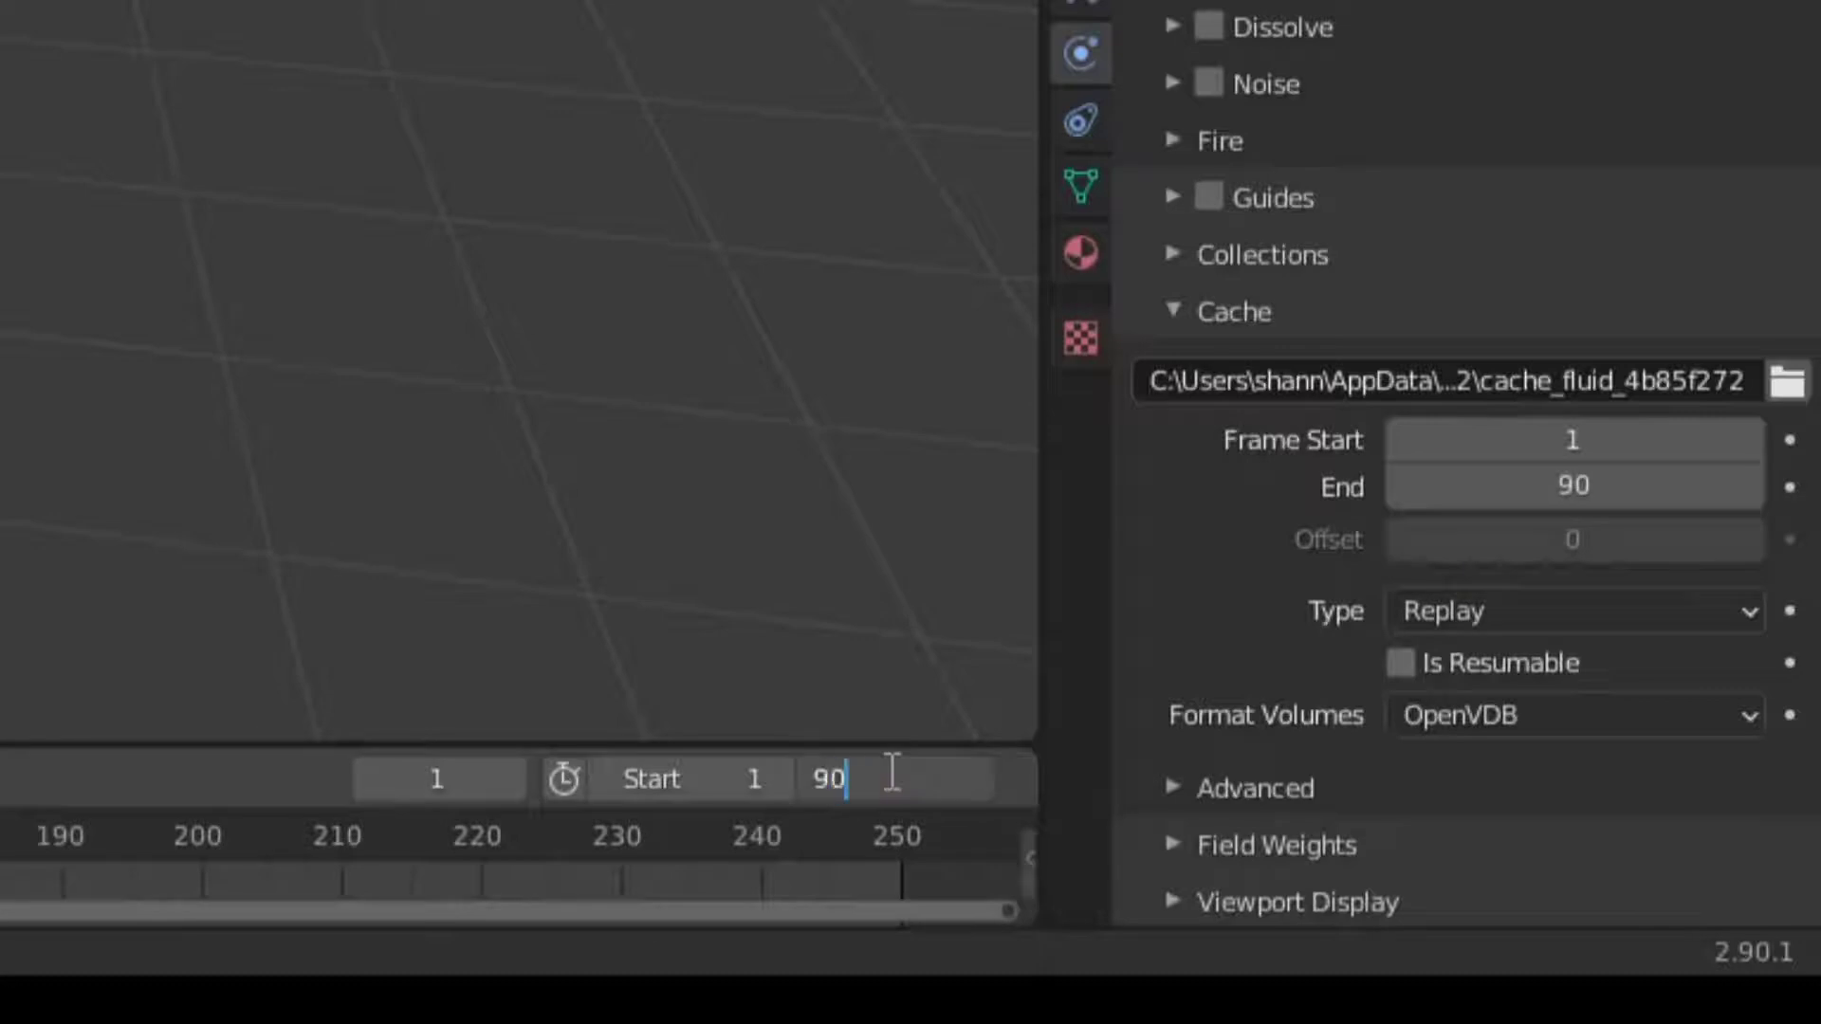
key(Return)
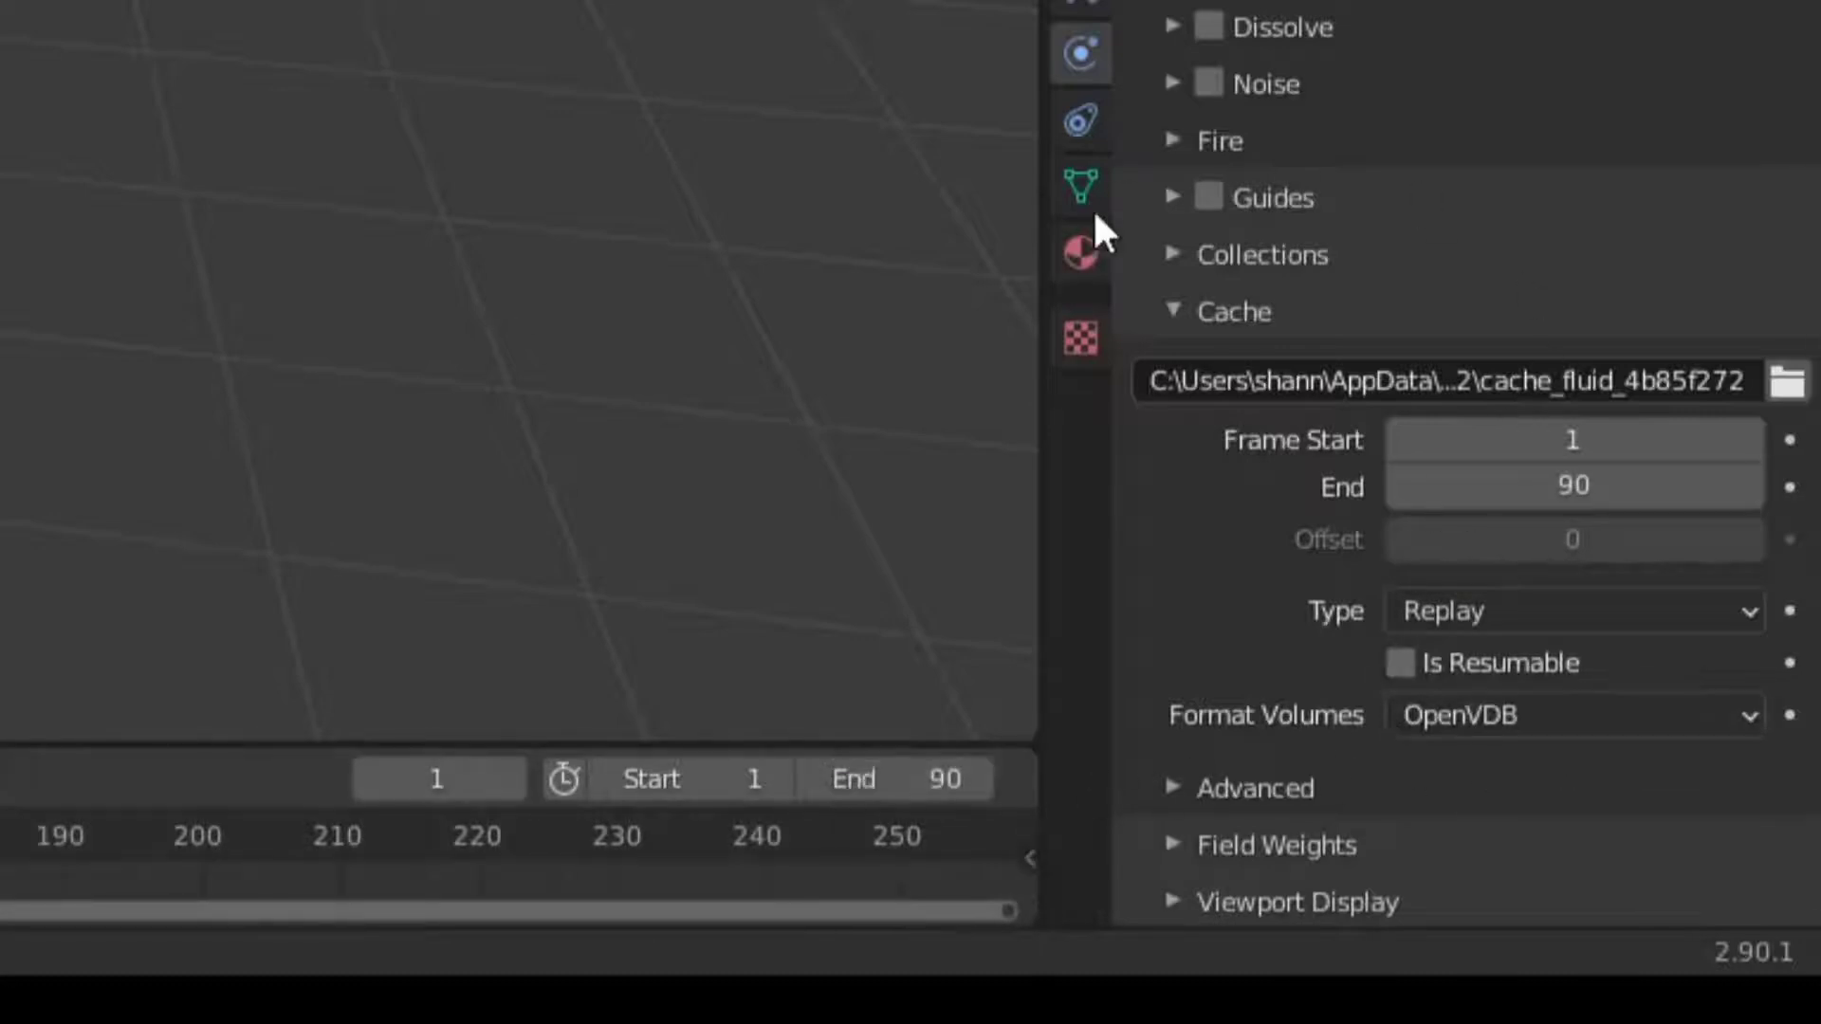
Set the smoke domain's cache Type to All and bake the whole simulation.
scroll(1531, 485, up, 5)
scroll(1538, 488, up, 4)
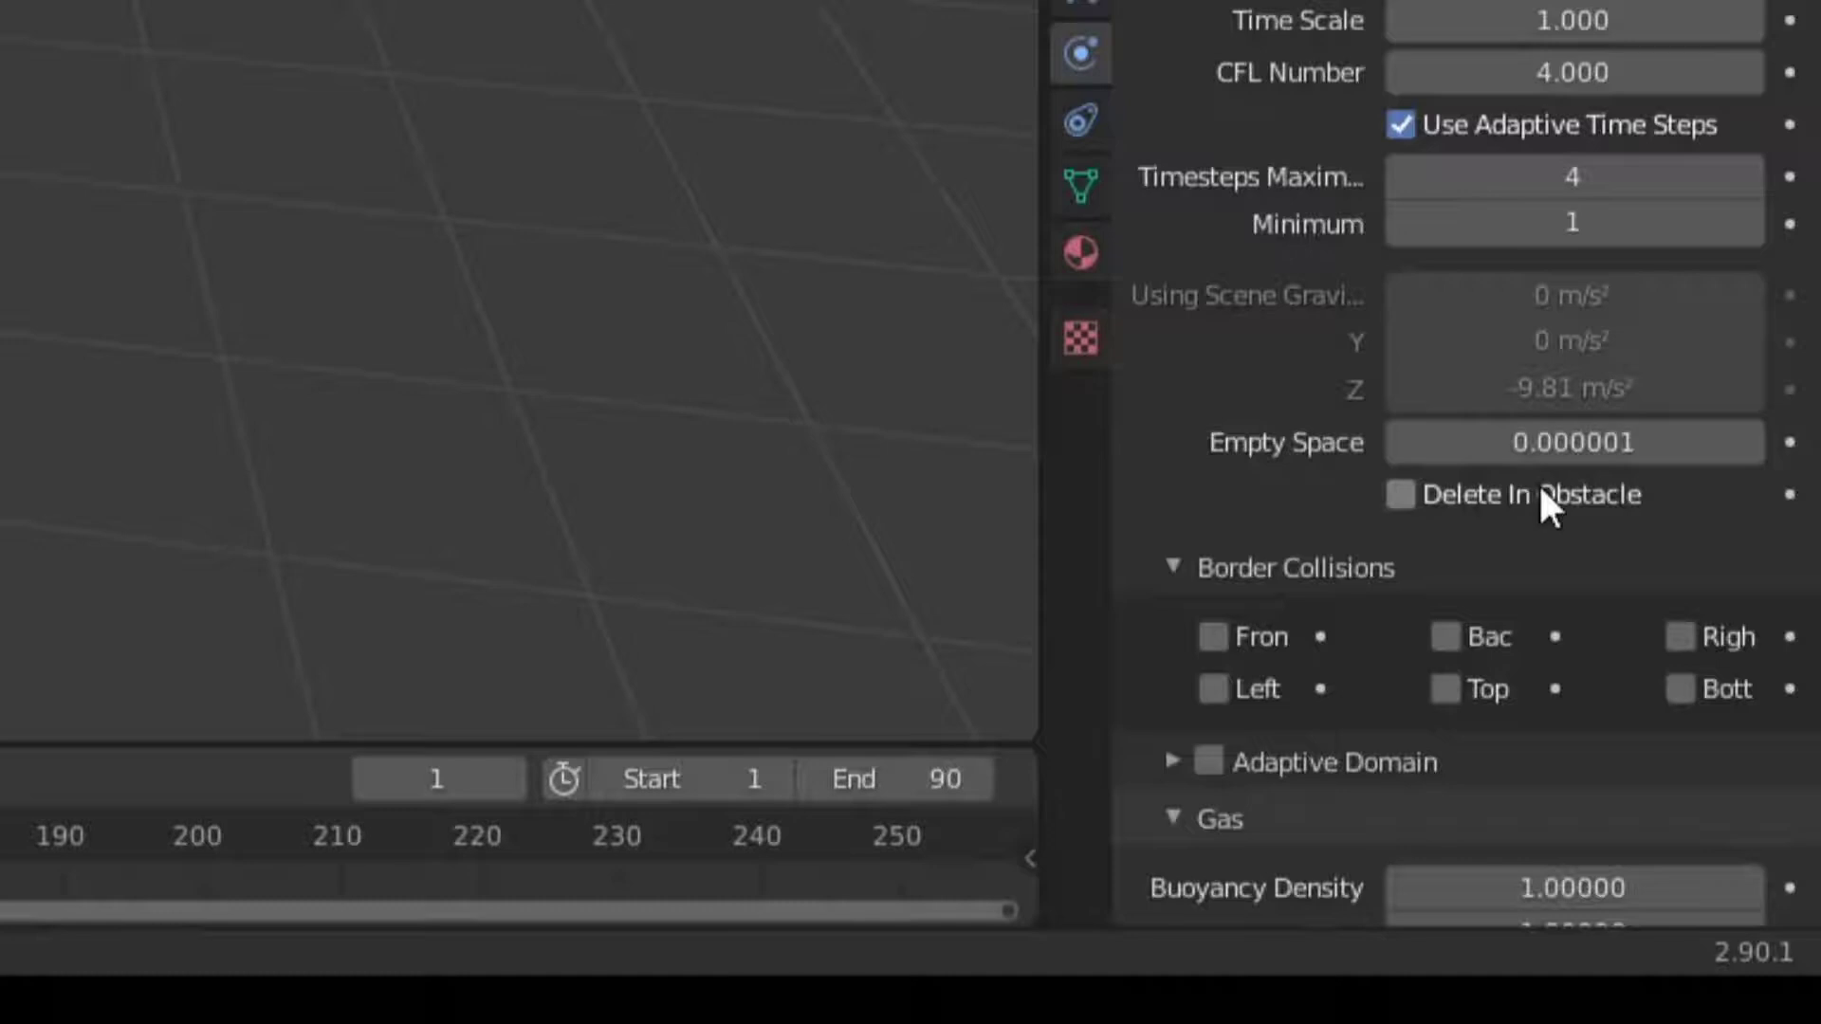
scroll(1540, 498, down, 9)
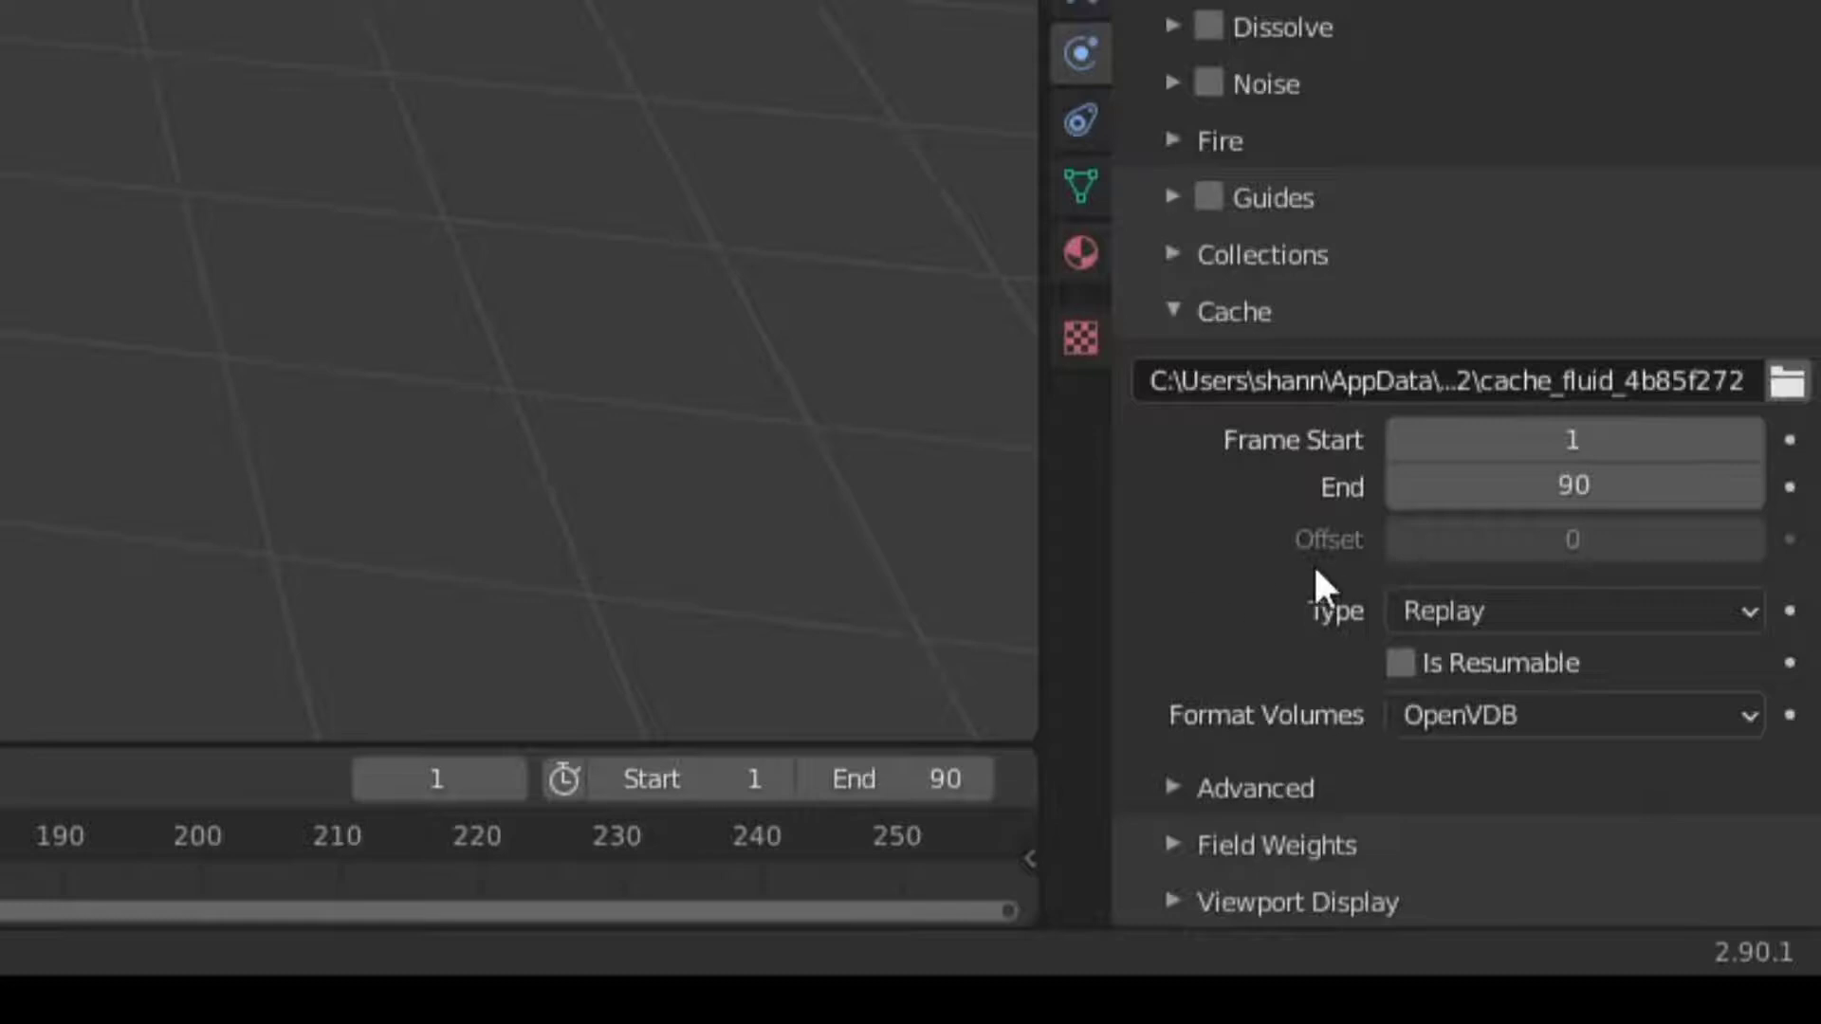
click(1544, 613)
click(1603, 769)
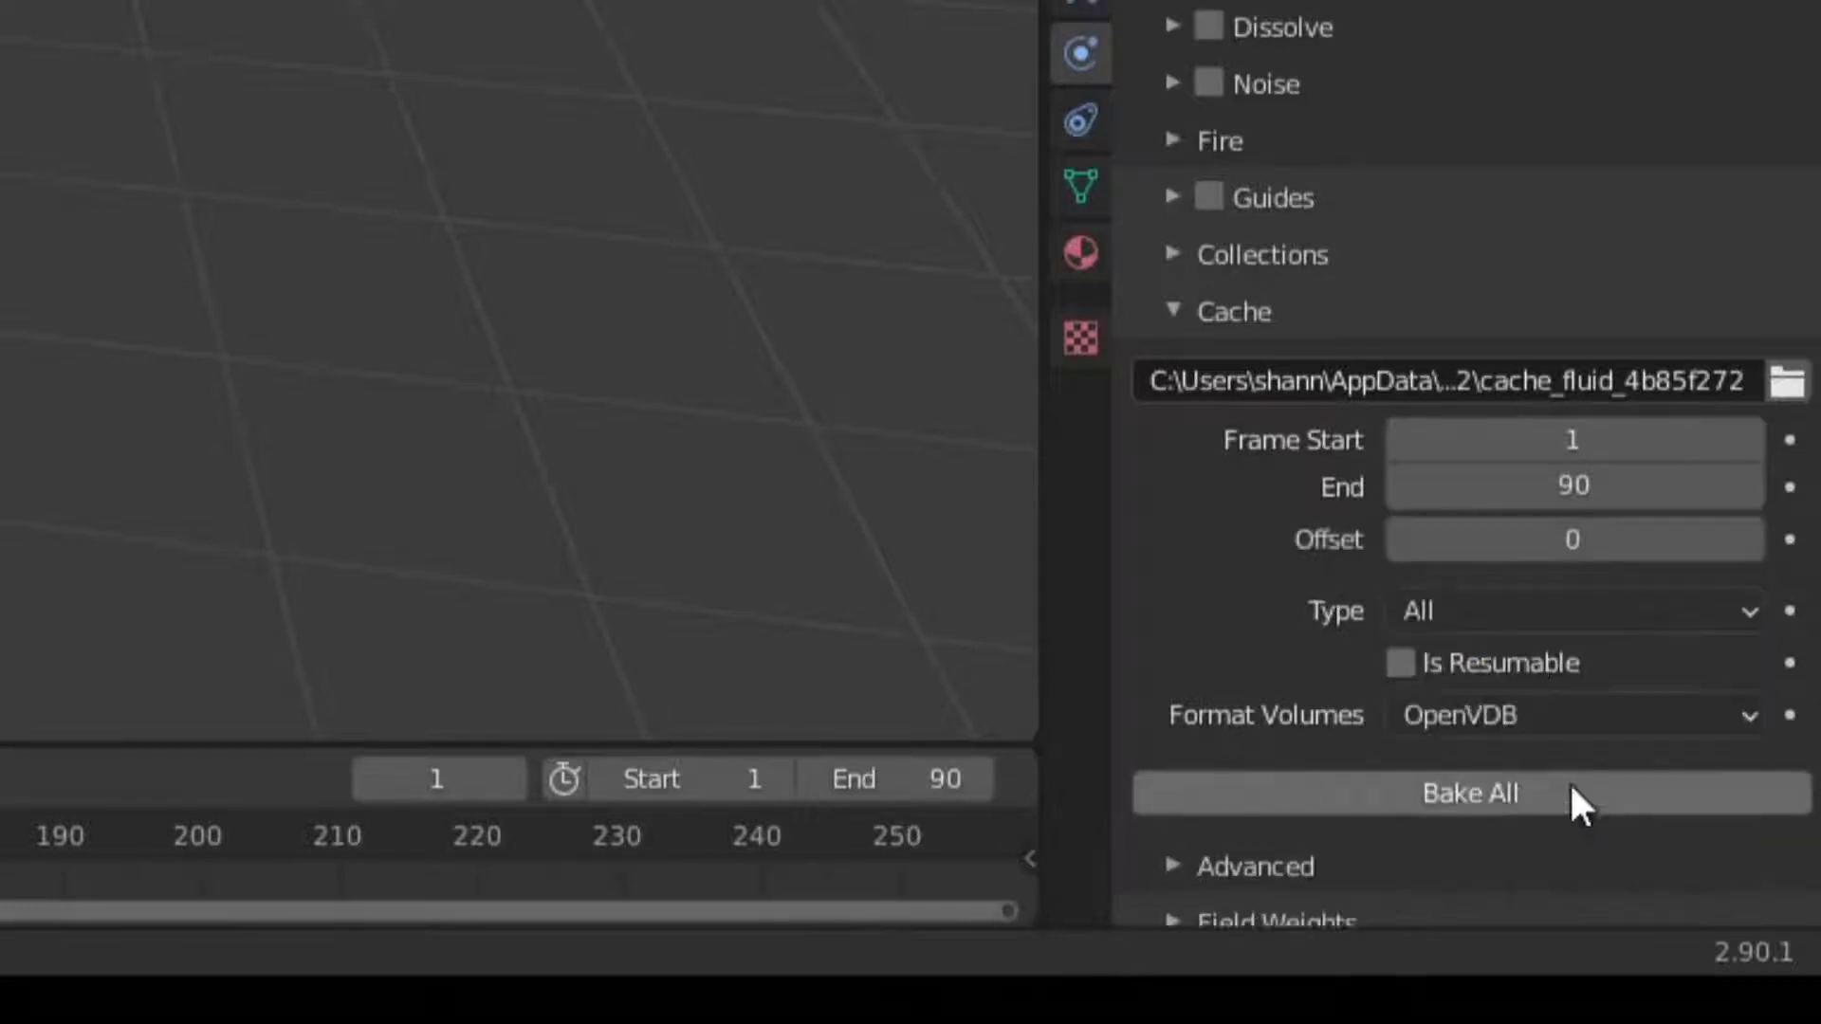
click(1500, 787)
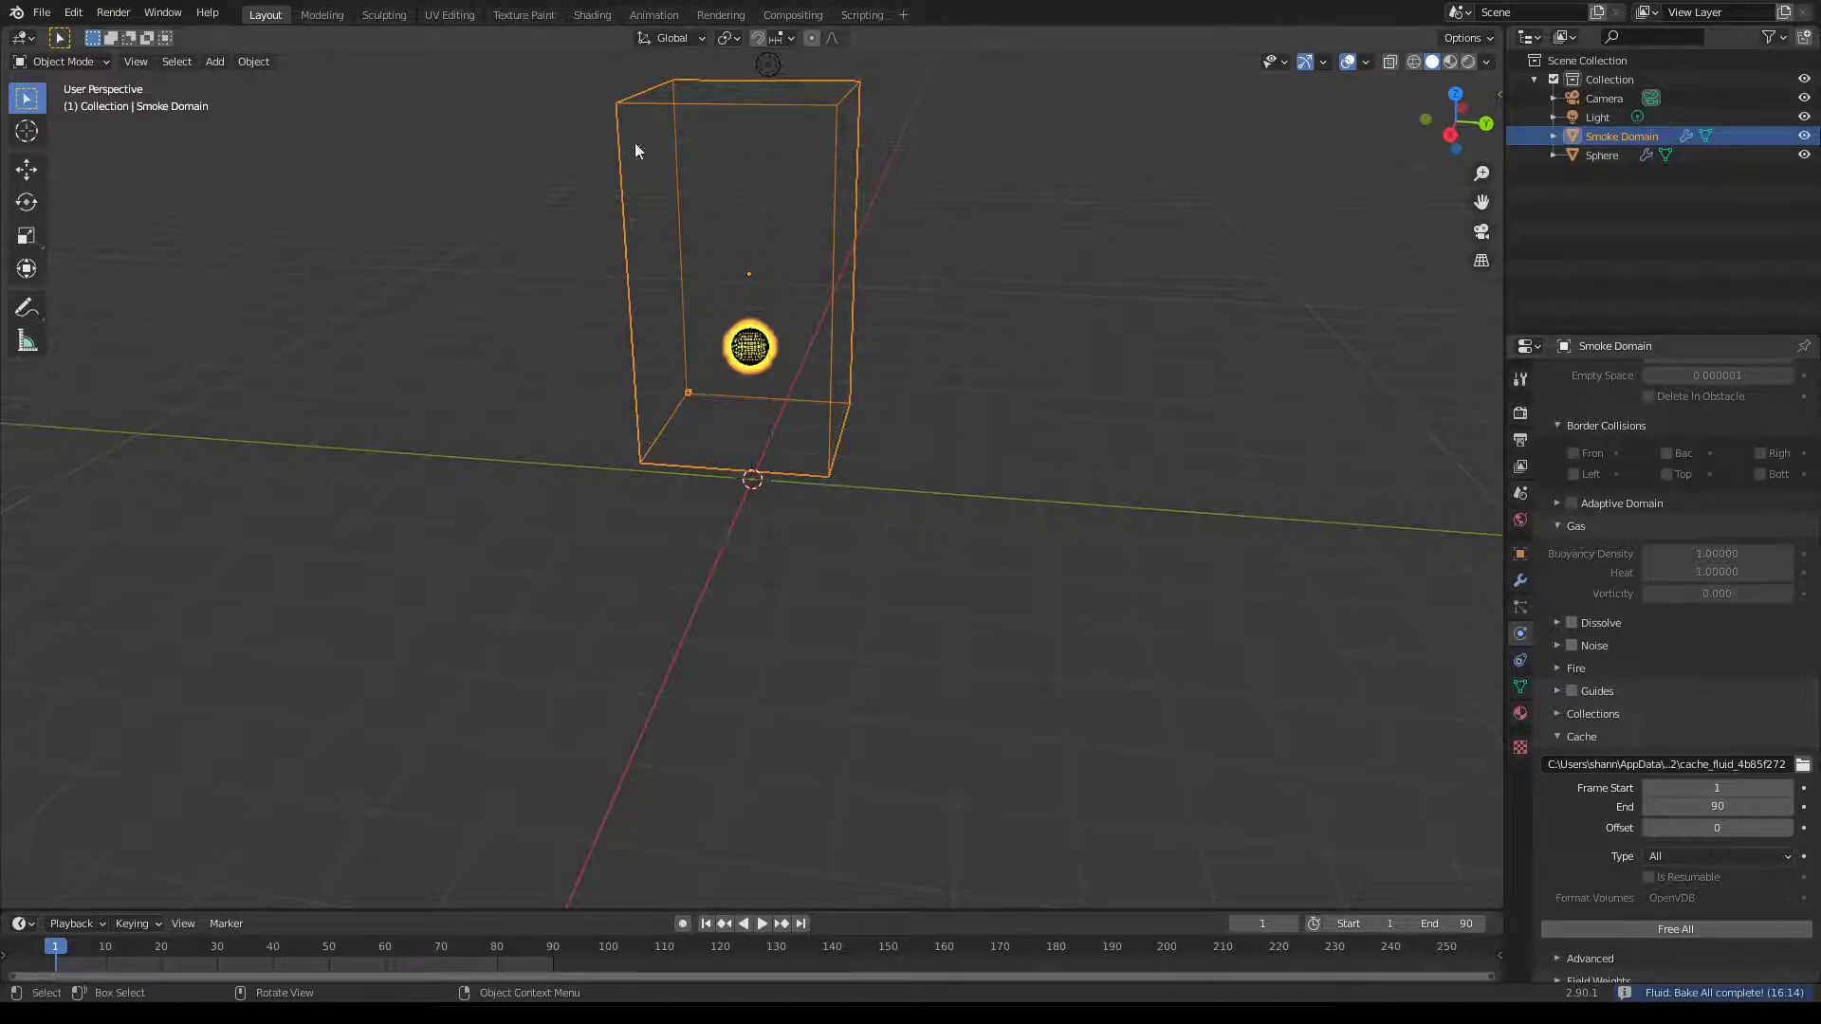
In the Shading workspace, detach the Principled Volume node from the Material Output's Volume input and move it aside.
click(603, 15)
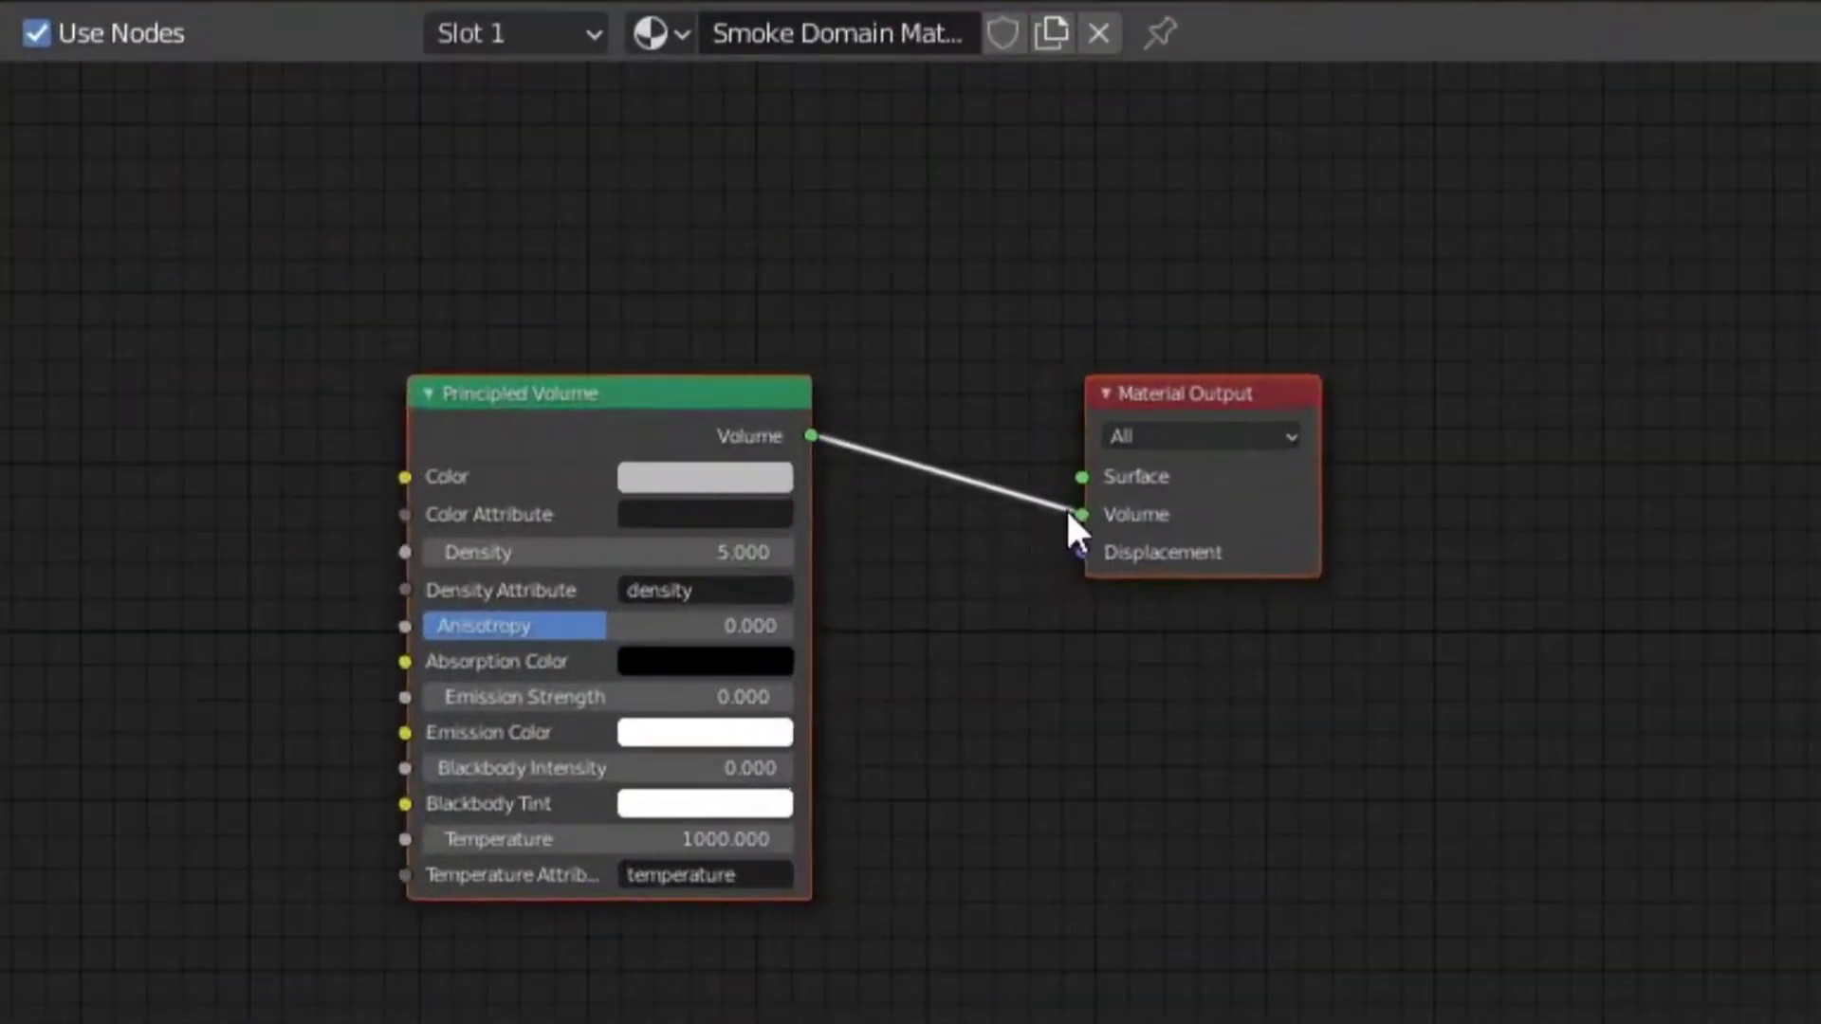
click(903, 516)
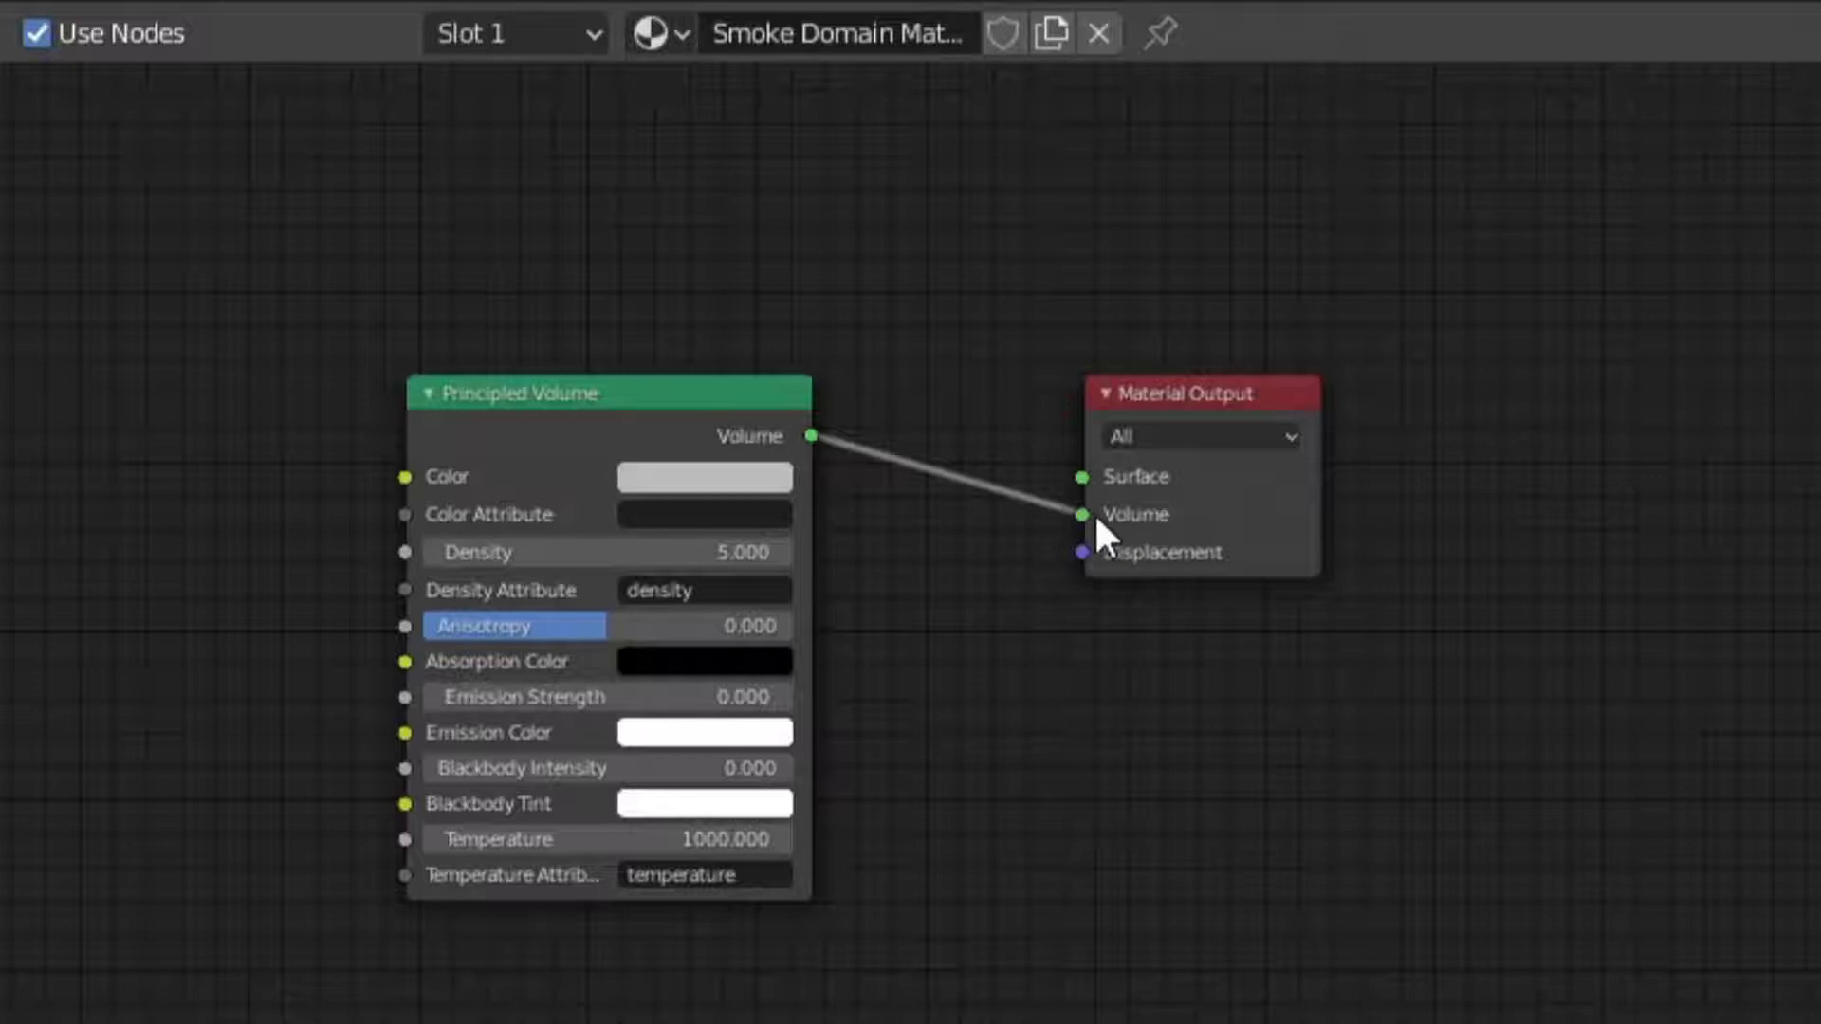
drag(1085, 512, 928, 515)
drag(689, 402, 521, 316)
middle_drag(520, 317, 1092, 555)
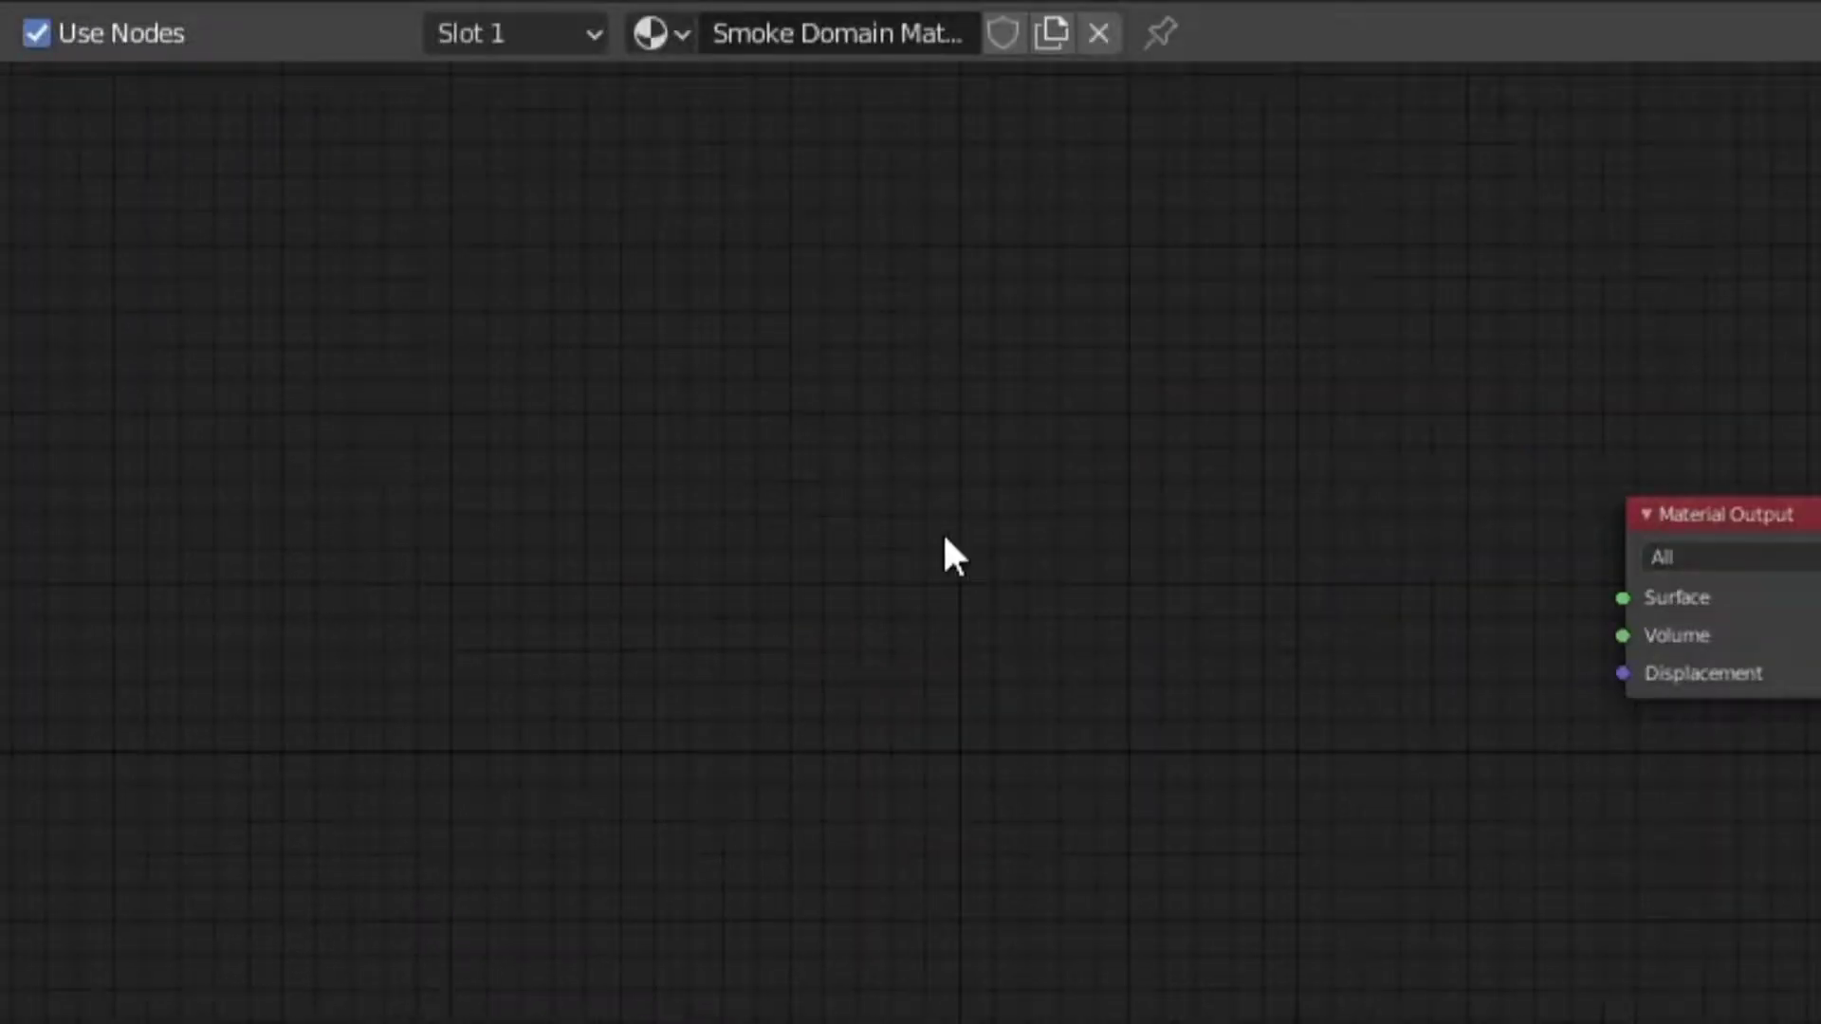
Add an Attribute node well before the Material Output and set its Name to flame.
key(shift+a)
click(942, 532)
text(attr)
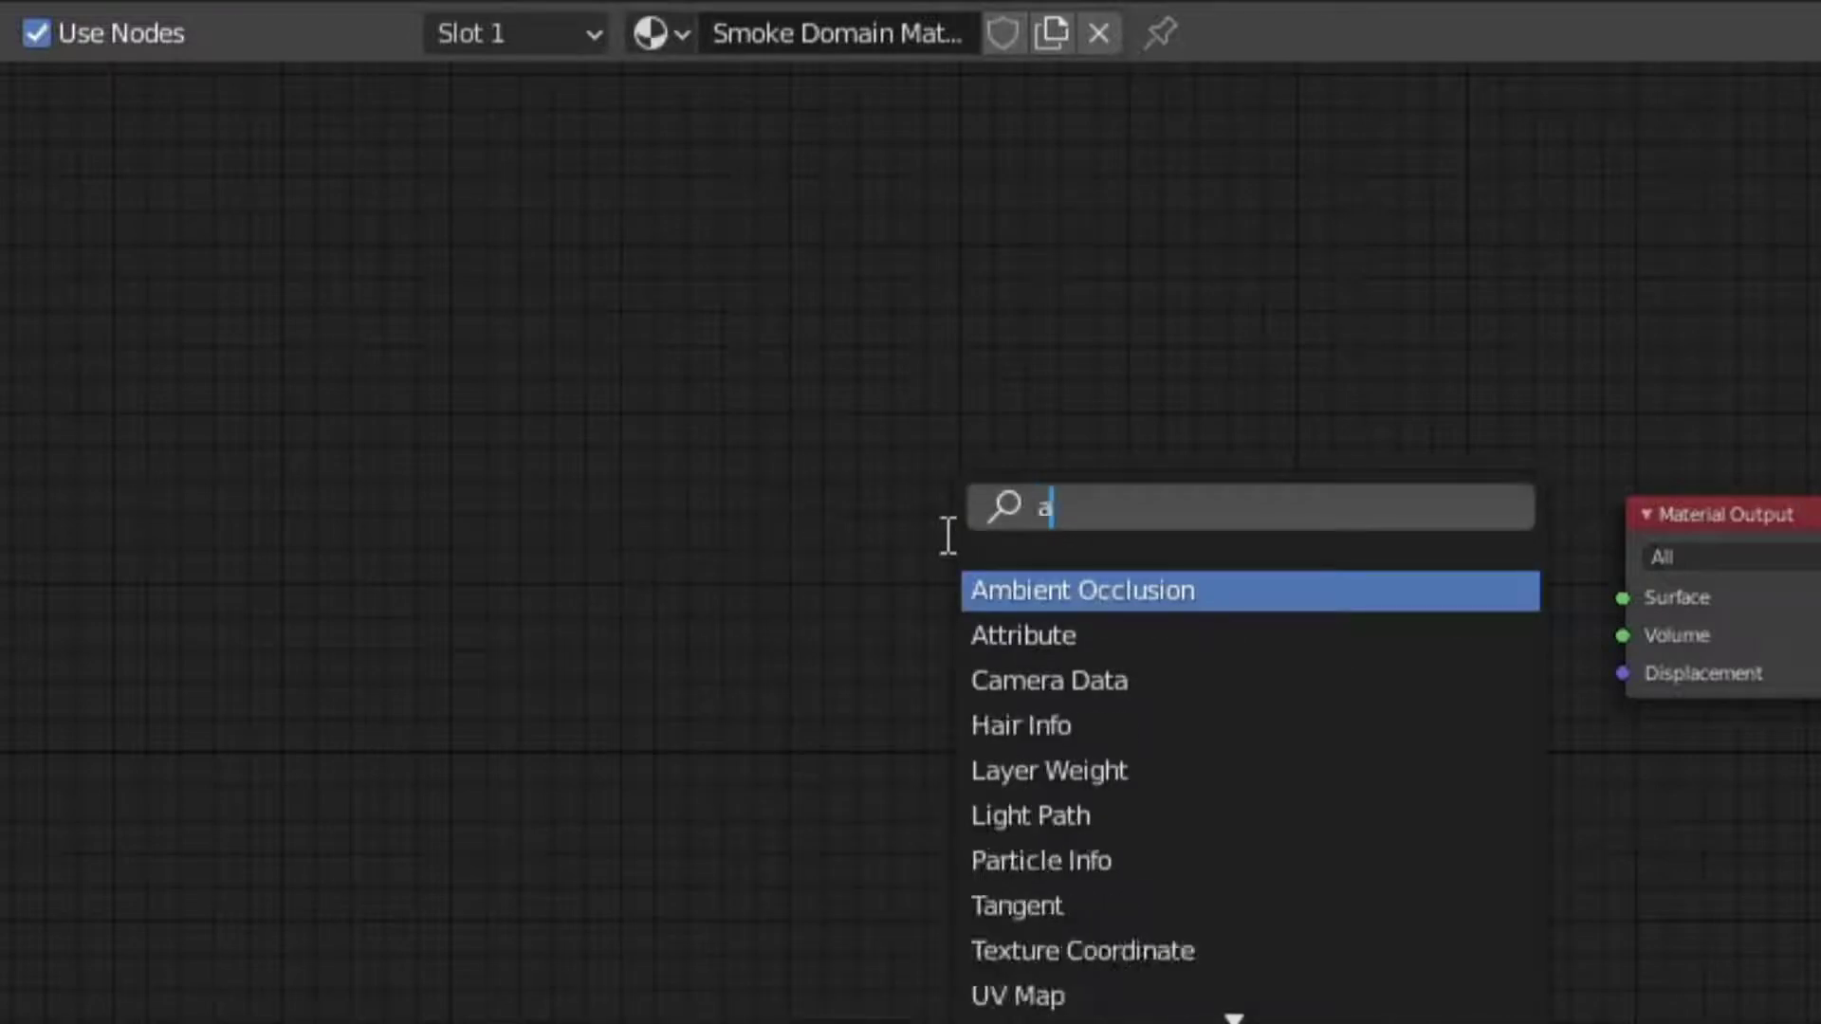
key(Return)
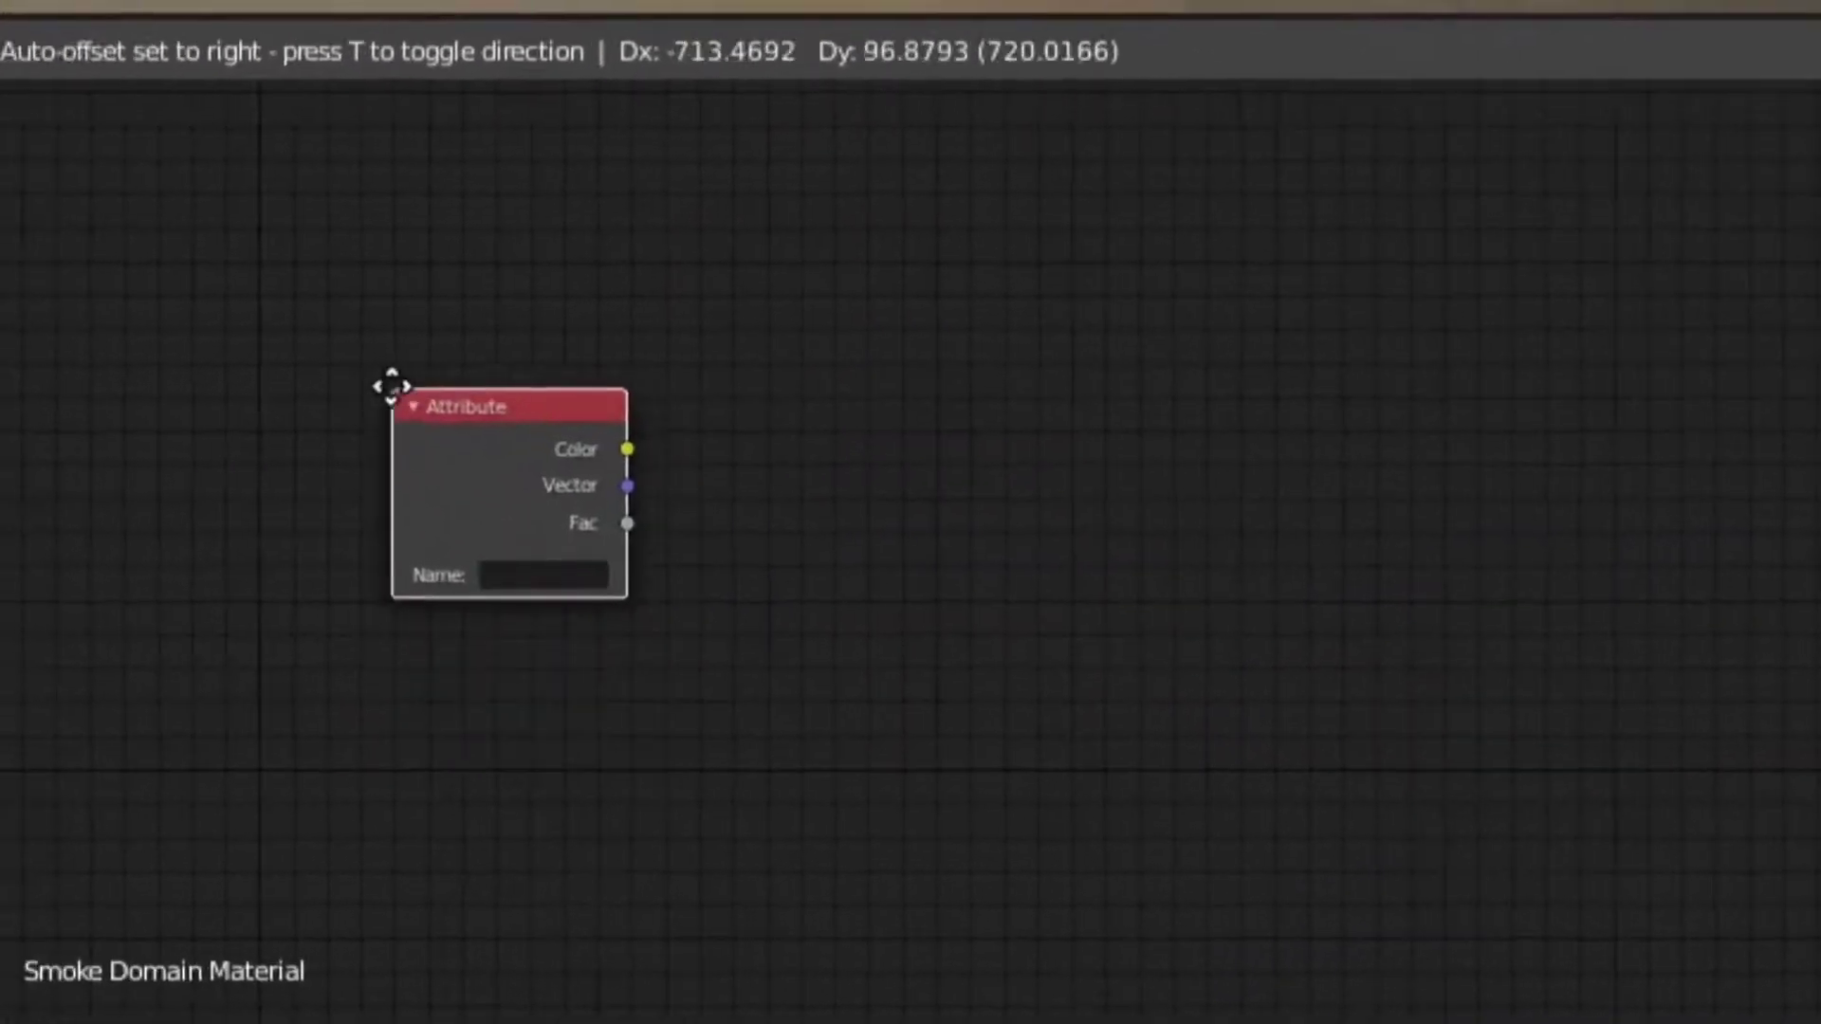
click(391, 384)
click(548, 570)
text(flame)
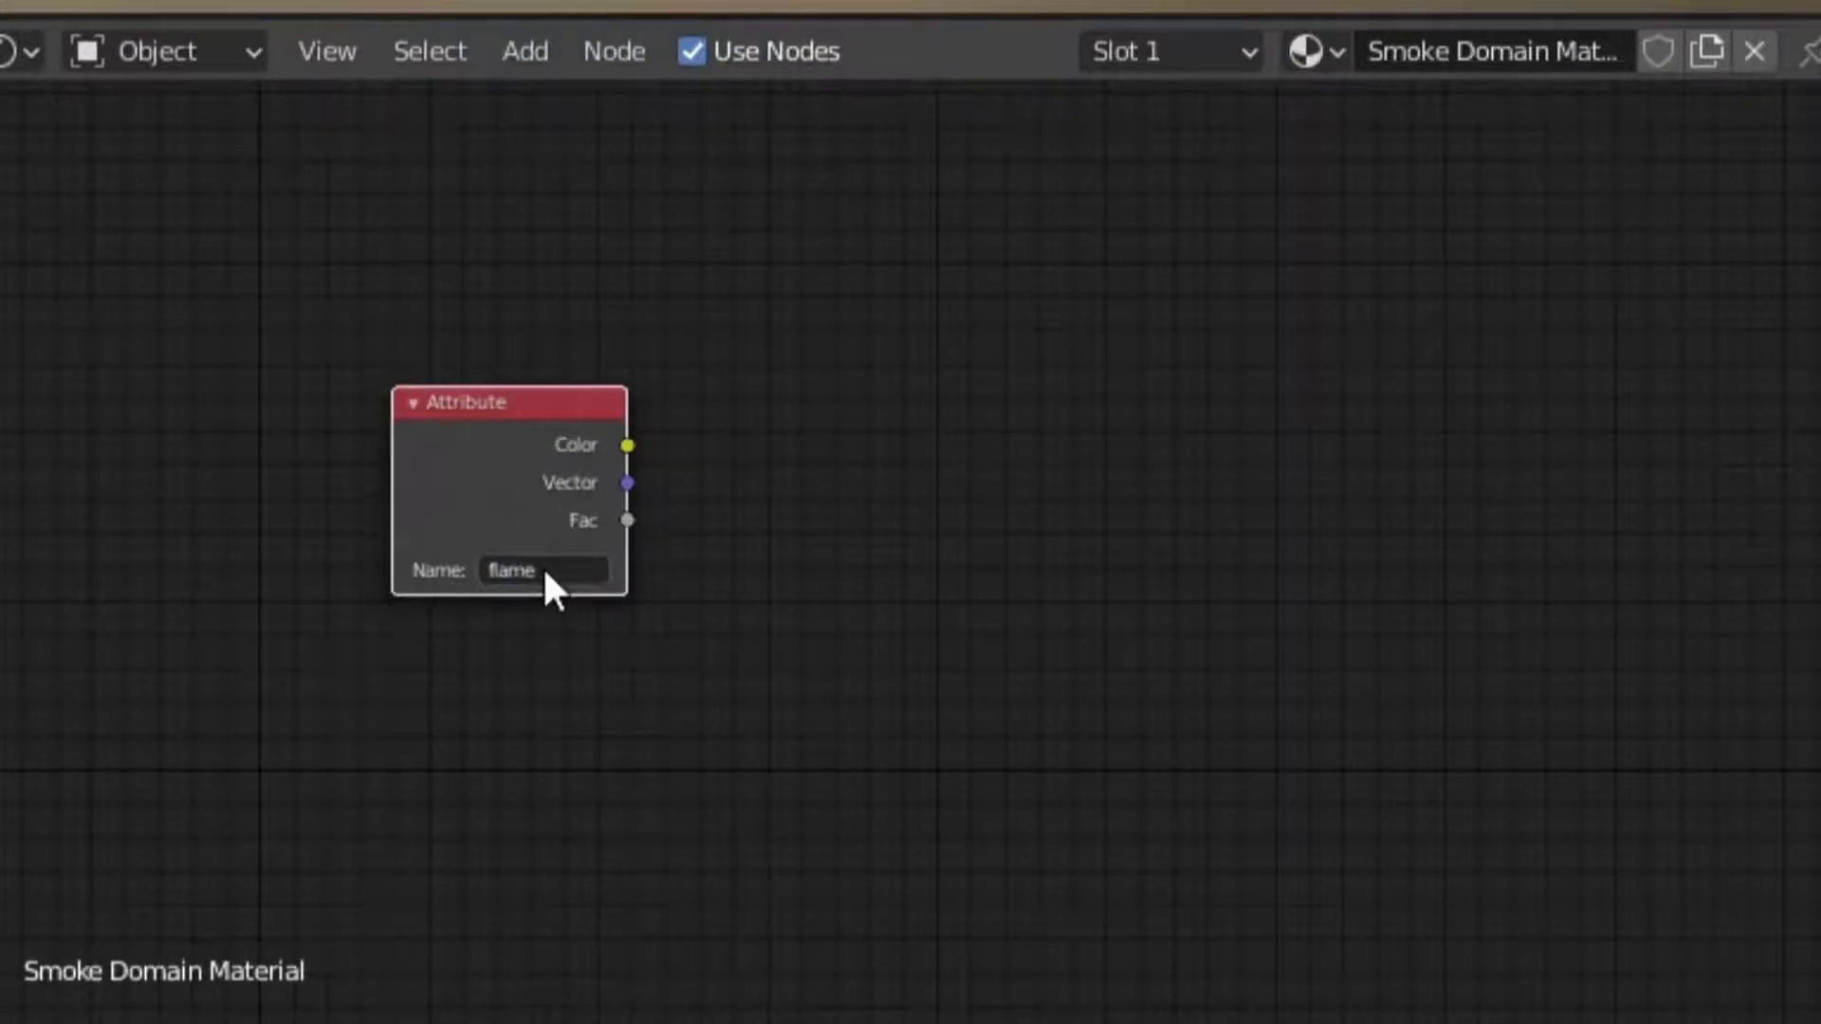
Add a ColorRamp node after the Attribute node and connect the Attribute's Fac output to the ramp's Fac input.
key(shift+a)
mouse_move(1090, 655)
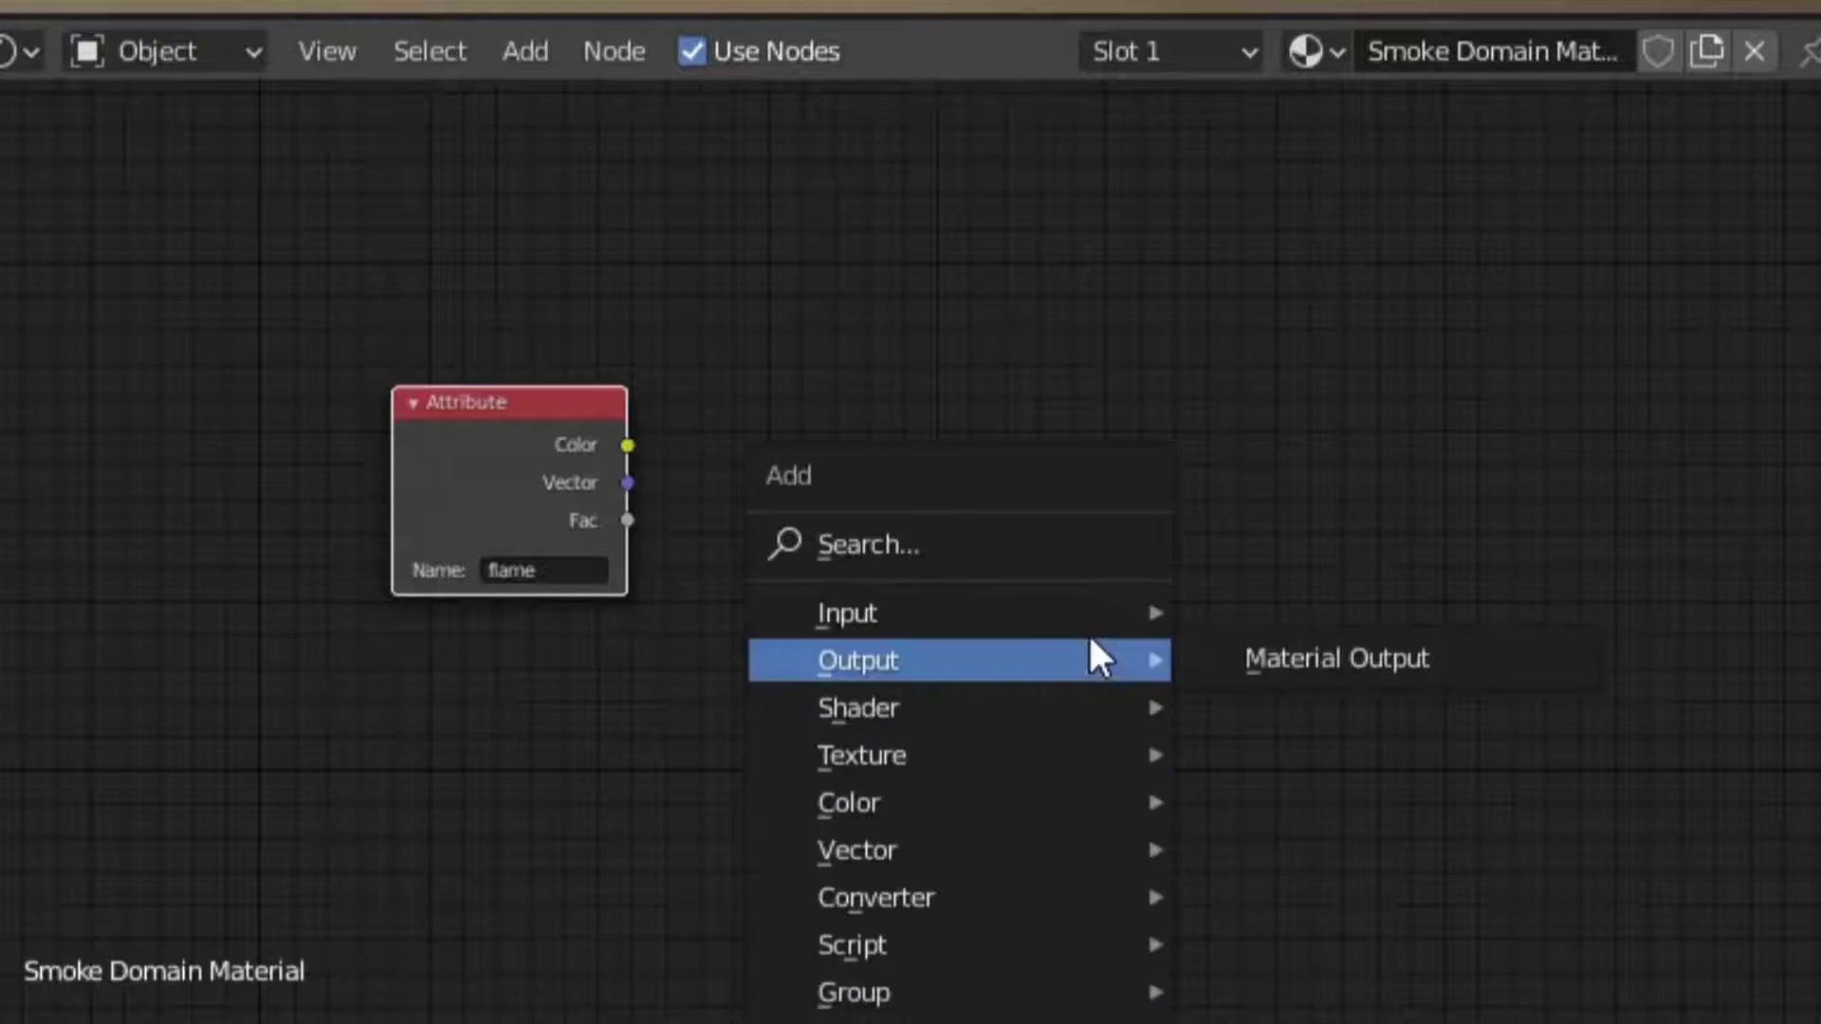
click(1002, 542)
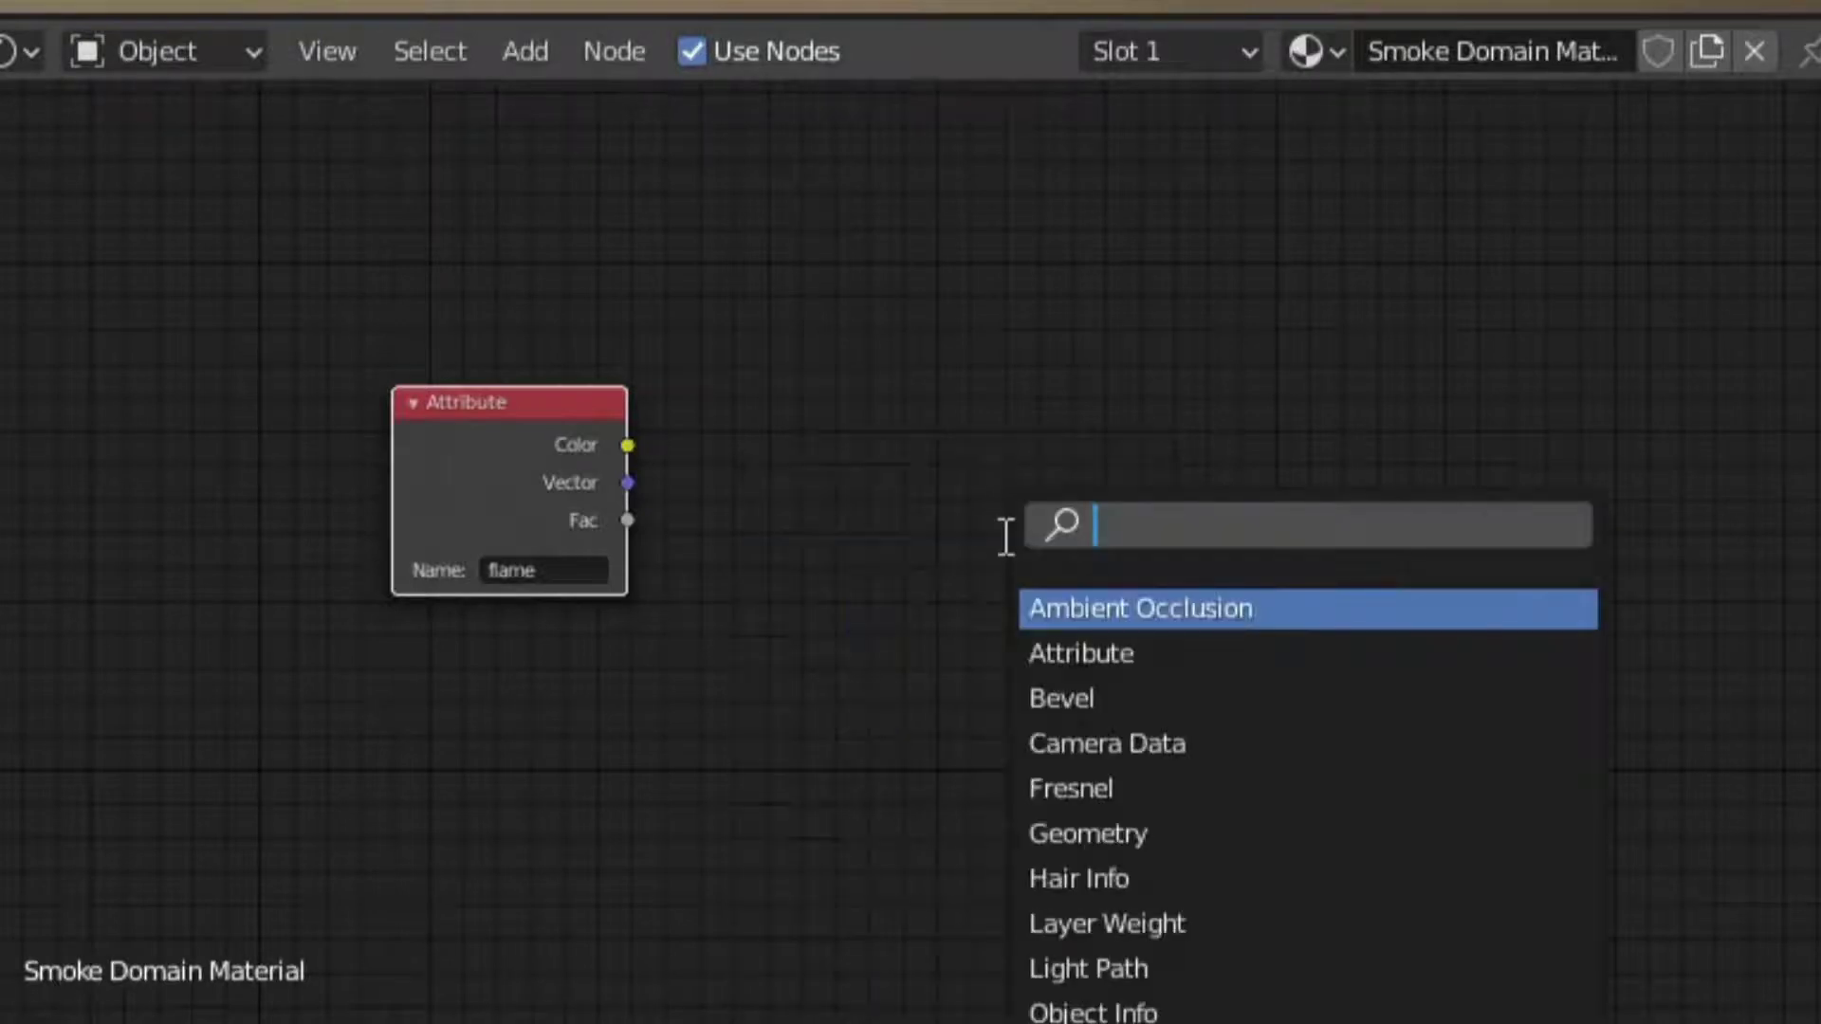
text(color)
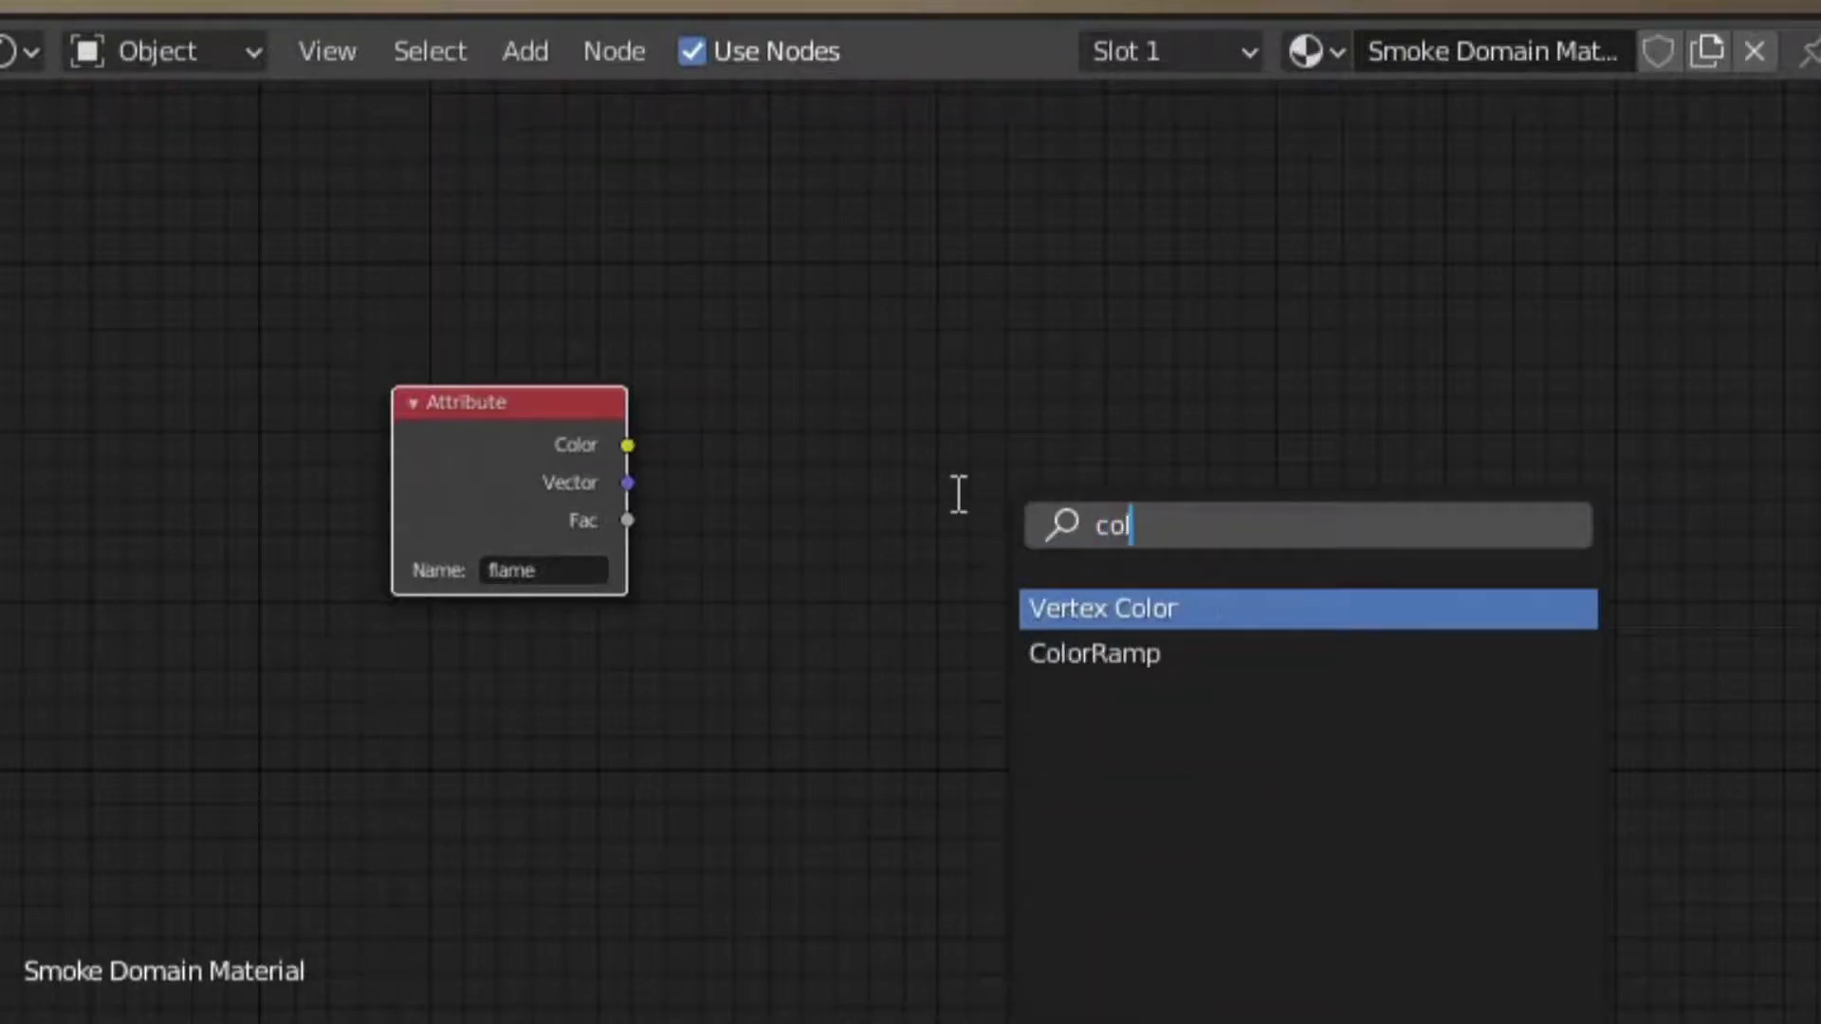
click(1118, 663)
click(924, 366)
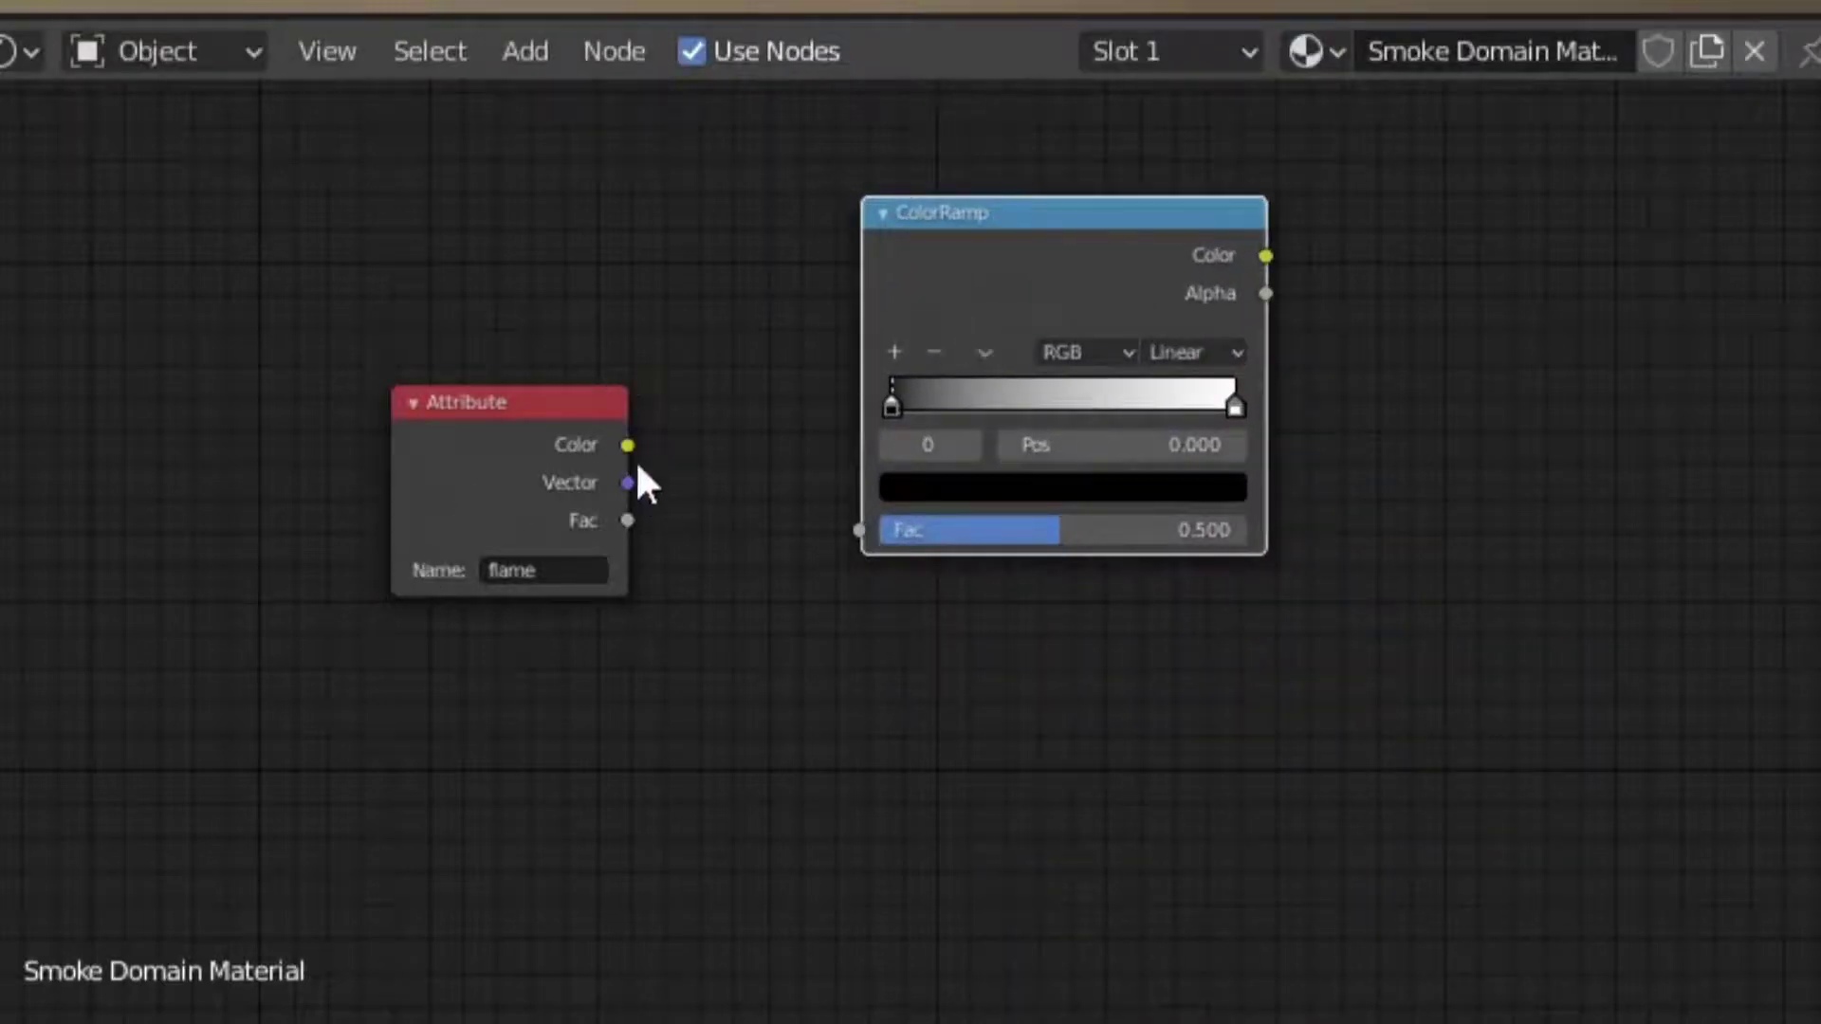
drag(628, 446, 862, 536)
Add an Emission node after the ColorRamp and connect the ramp's Color output to the Emission's Color input.
middle_drag(1413, 366, 973, 295)
key(shift+a)
click(973, 296)
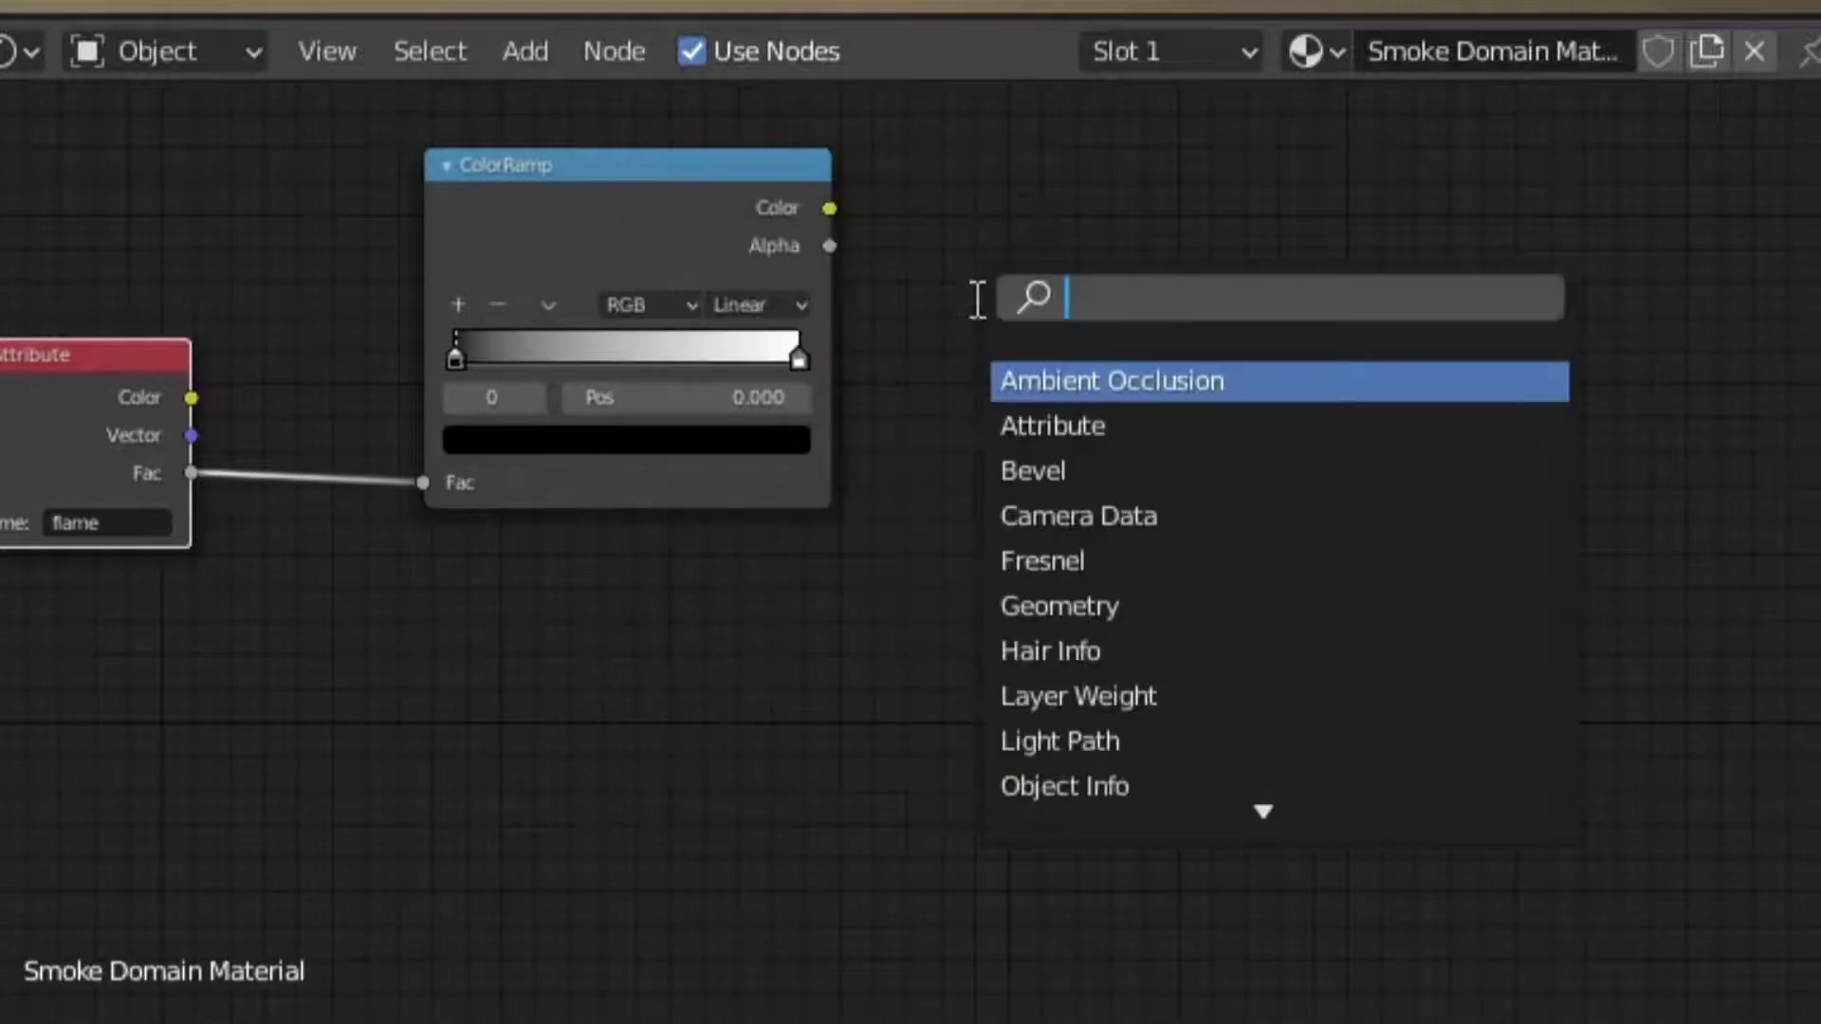
text(emi)
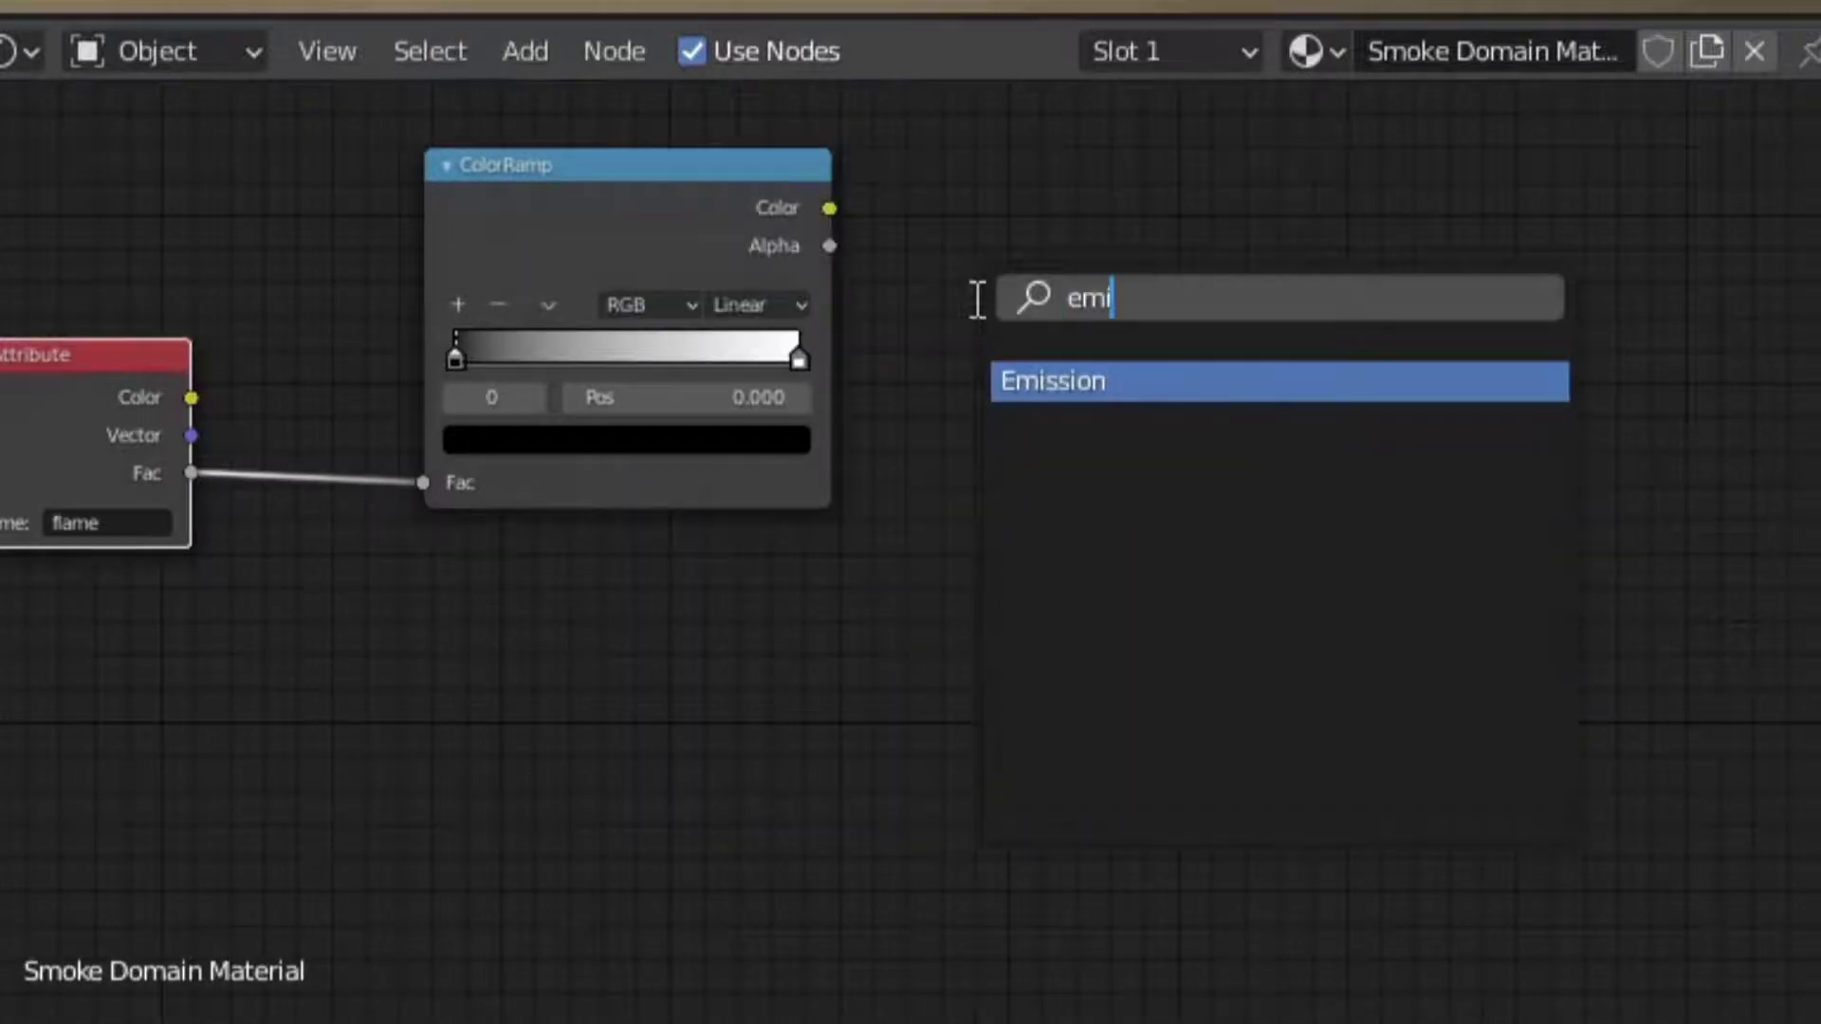
click(988, 380)
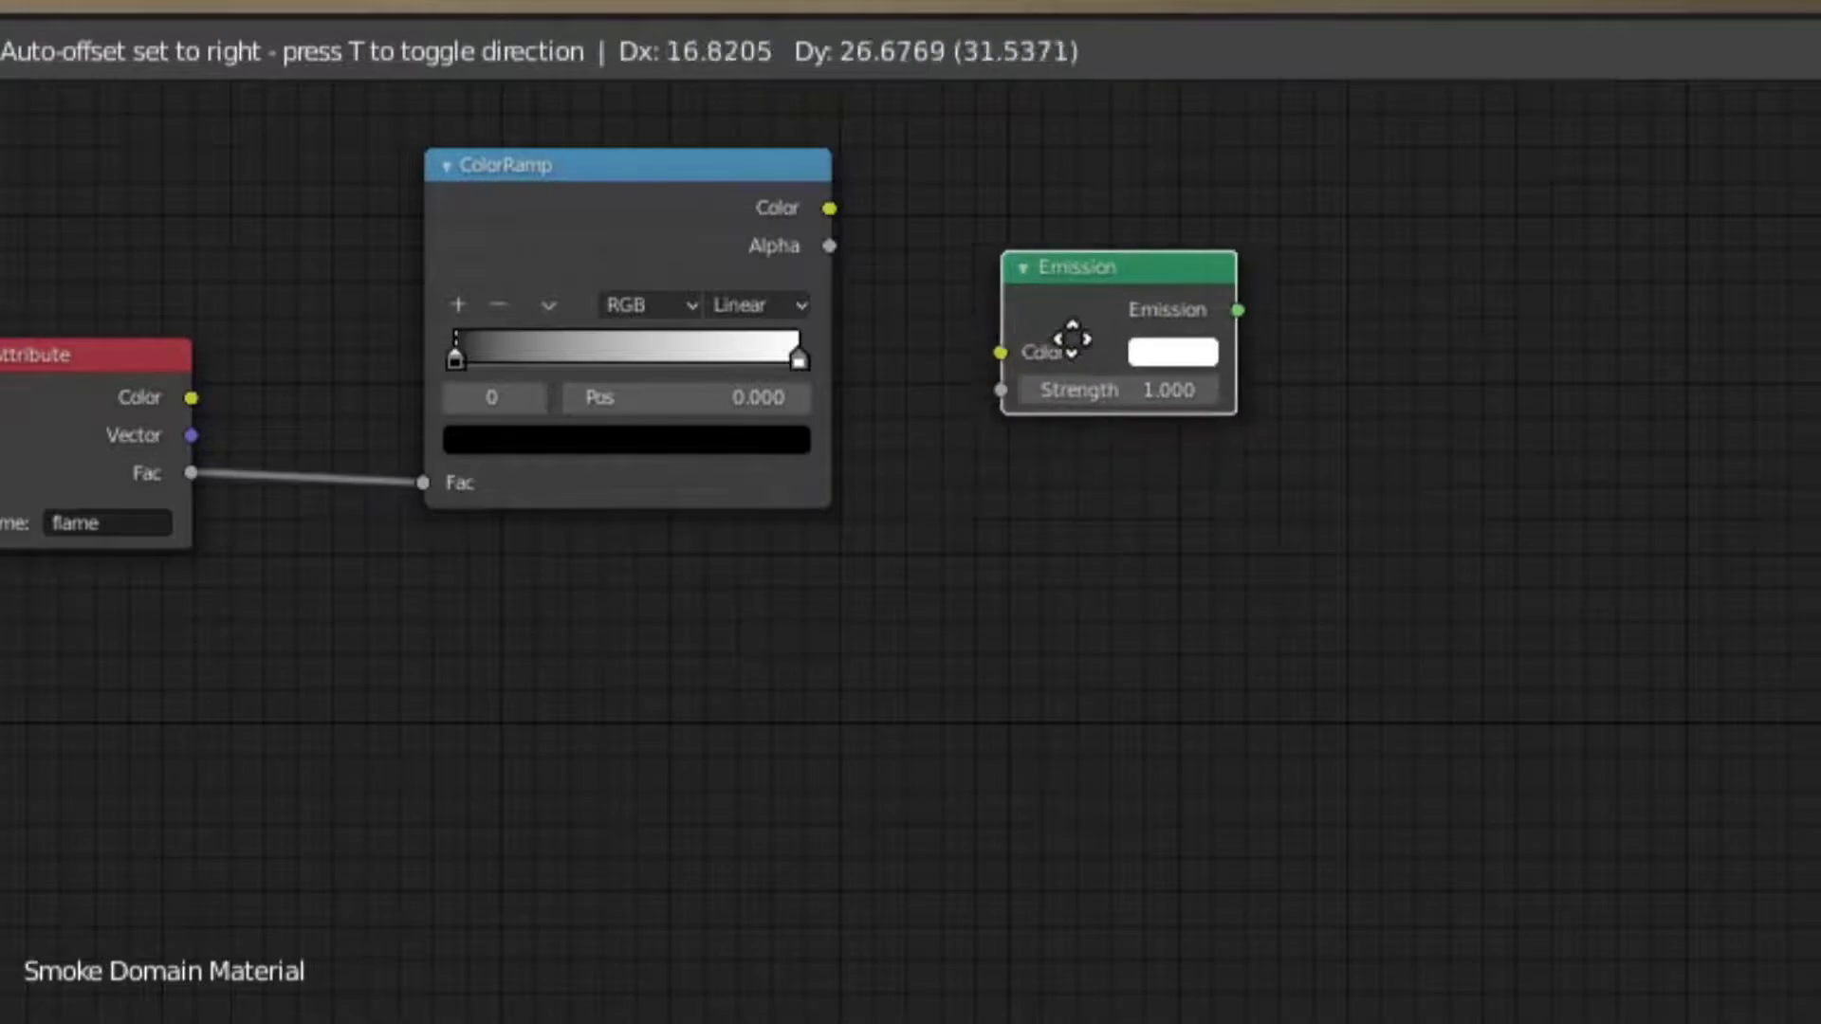
click(1138, 343)
drag(829, 208, 1031, 358)
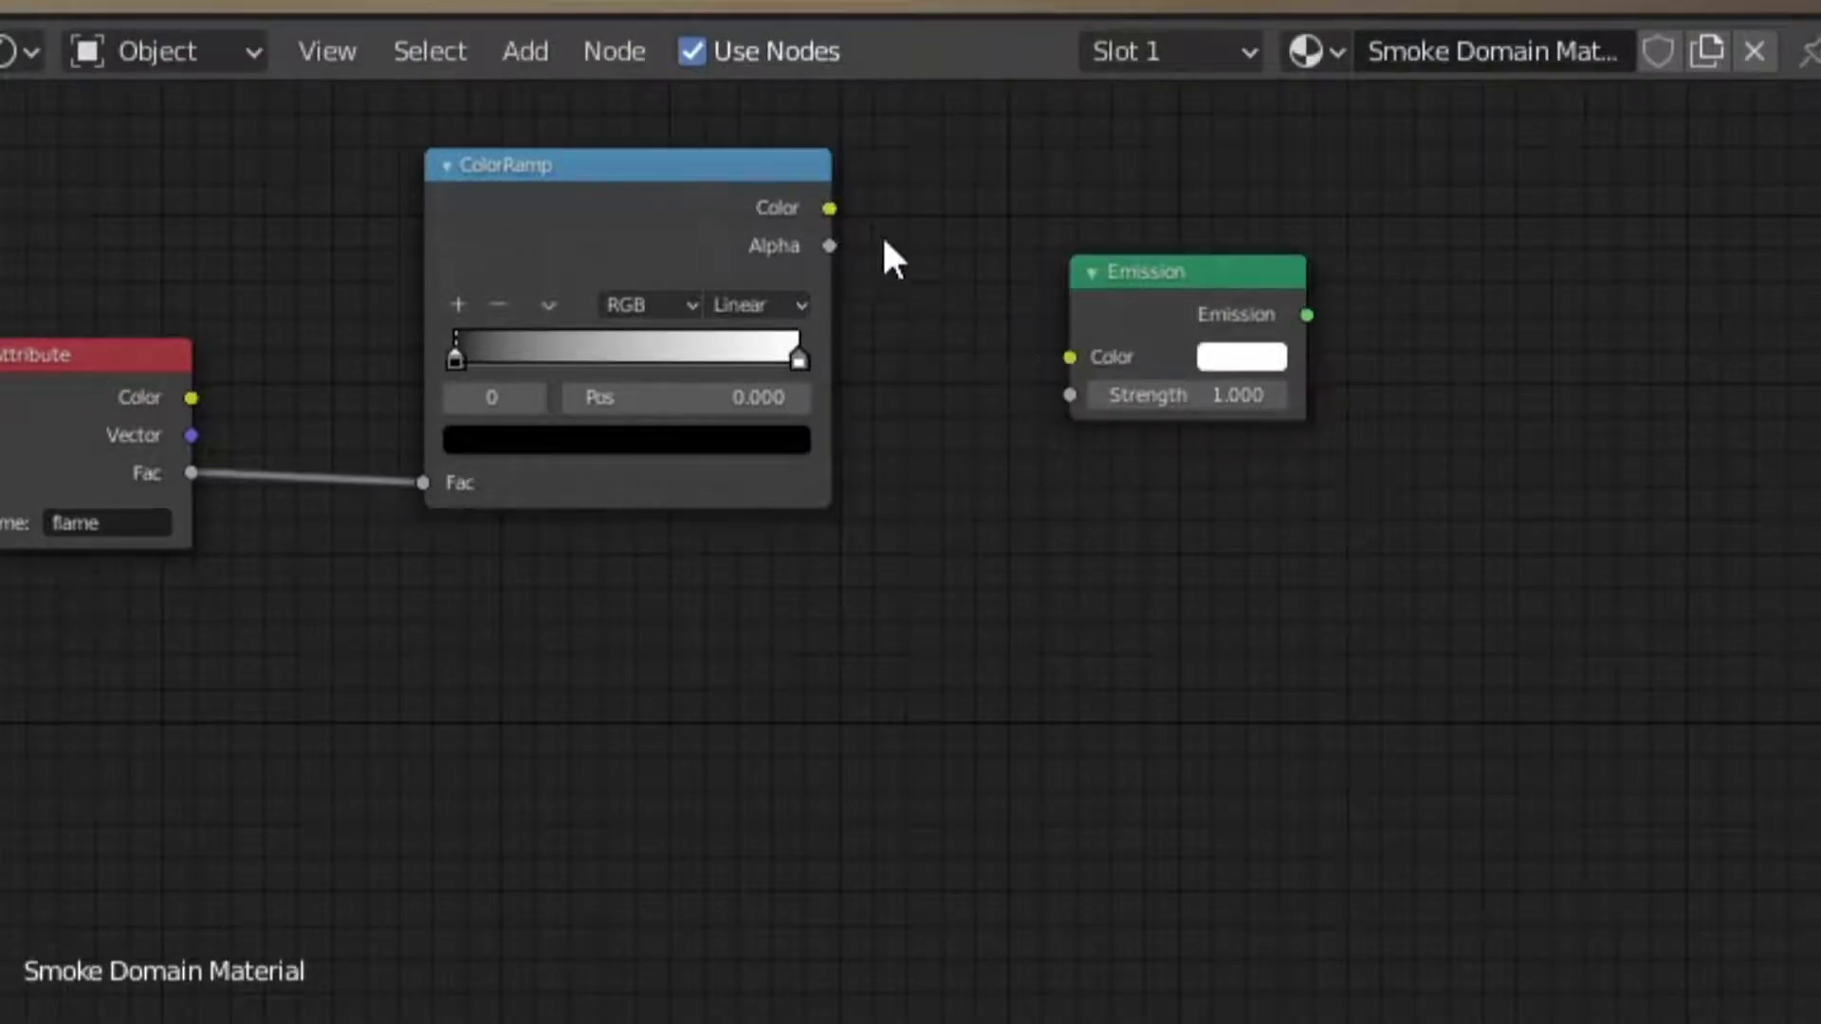
click(804, 194)
drag(914, 273, 1070, 357)
Add a Math node below the ColorRamp and connect the Attribute's Fac output to its first Value input.
key(Home)
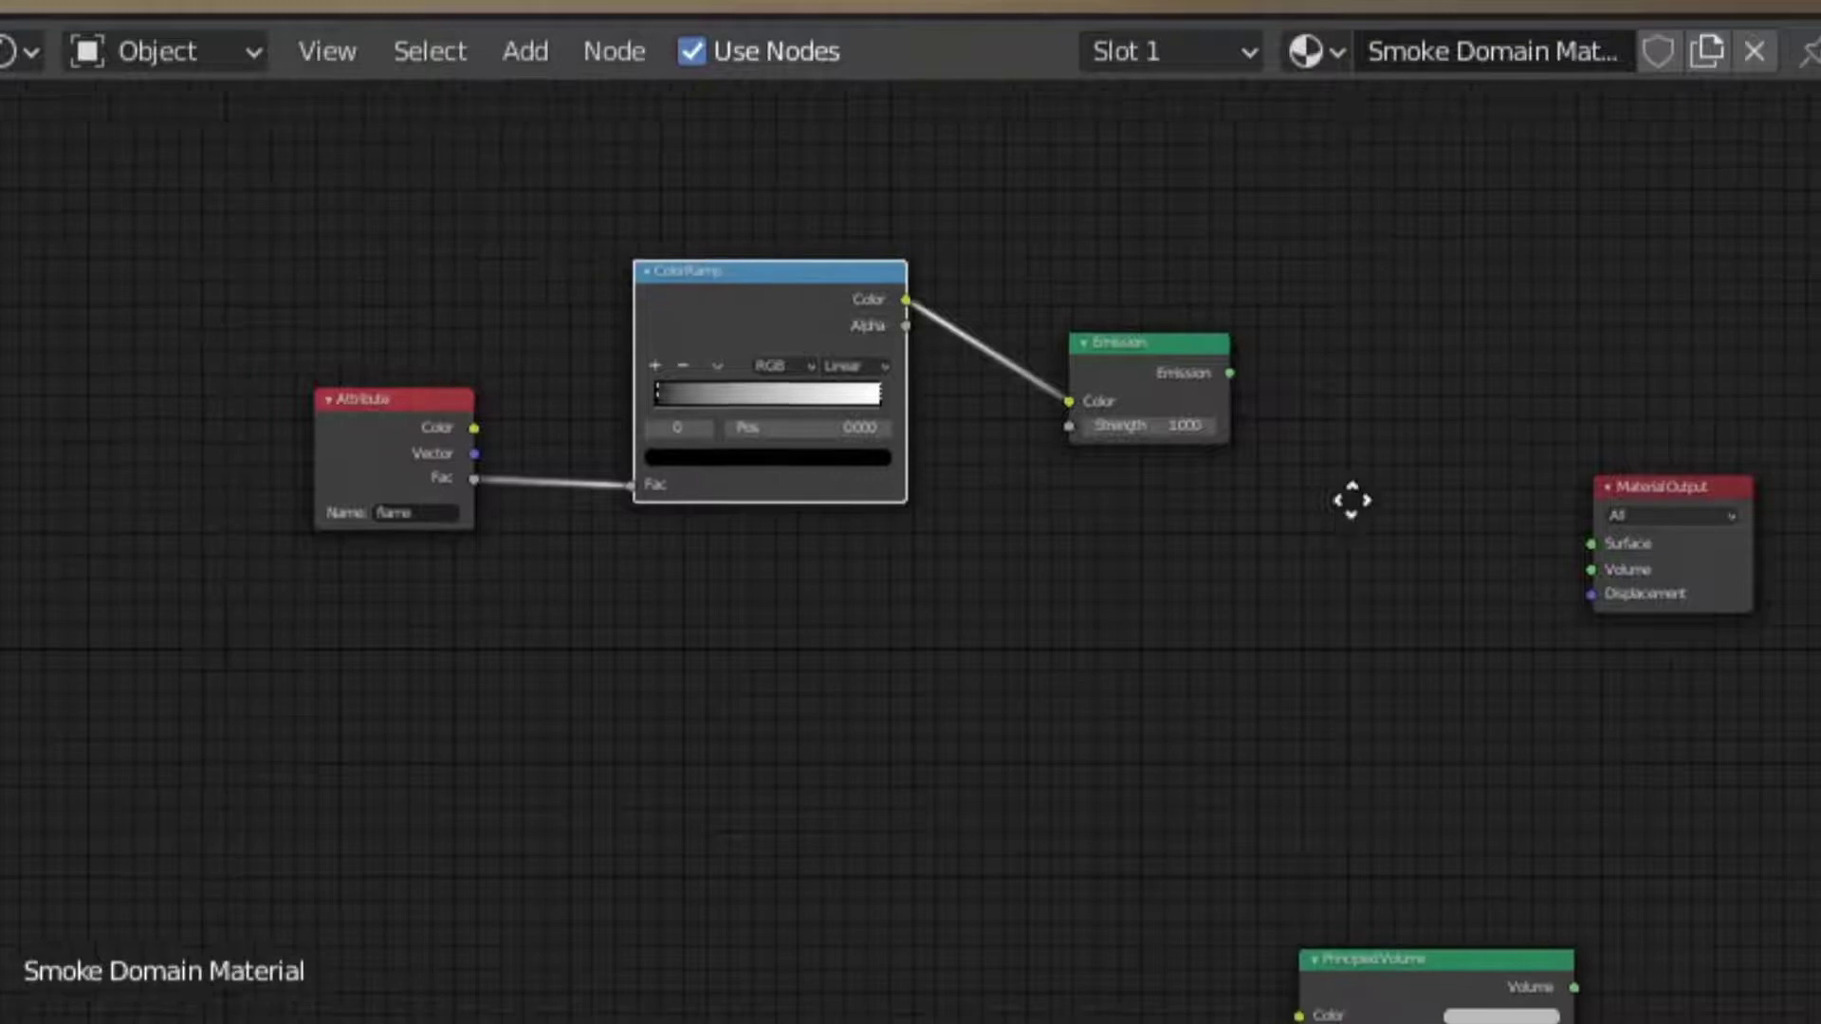
ctrl+scroll(1350, 496, left, 4)
scroll(947, 496, up, 2)
key(shift+a)
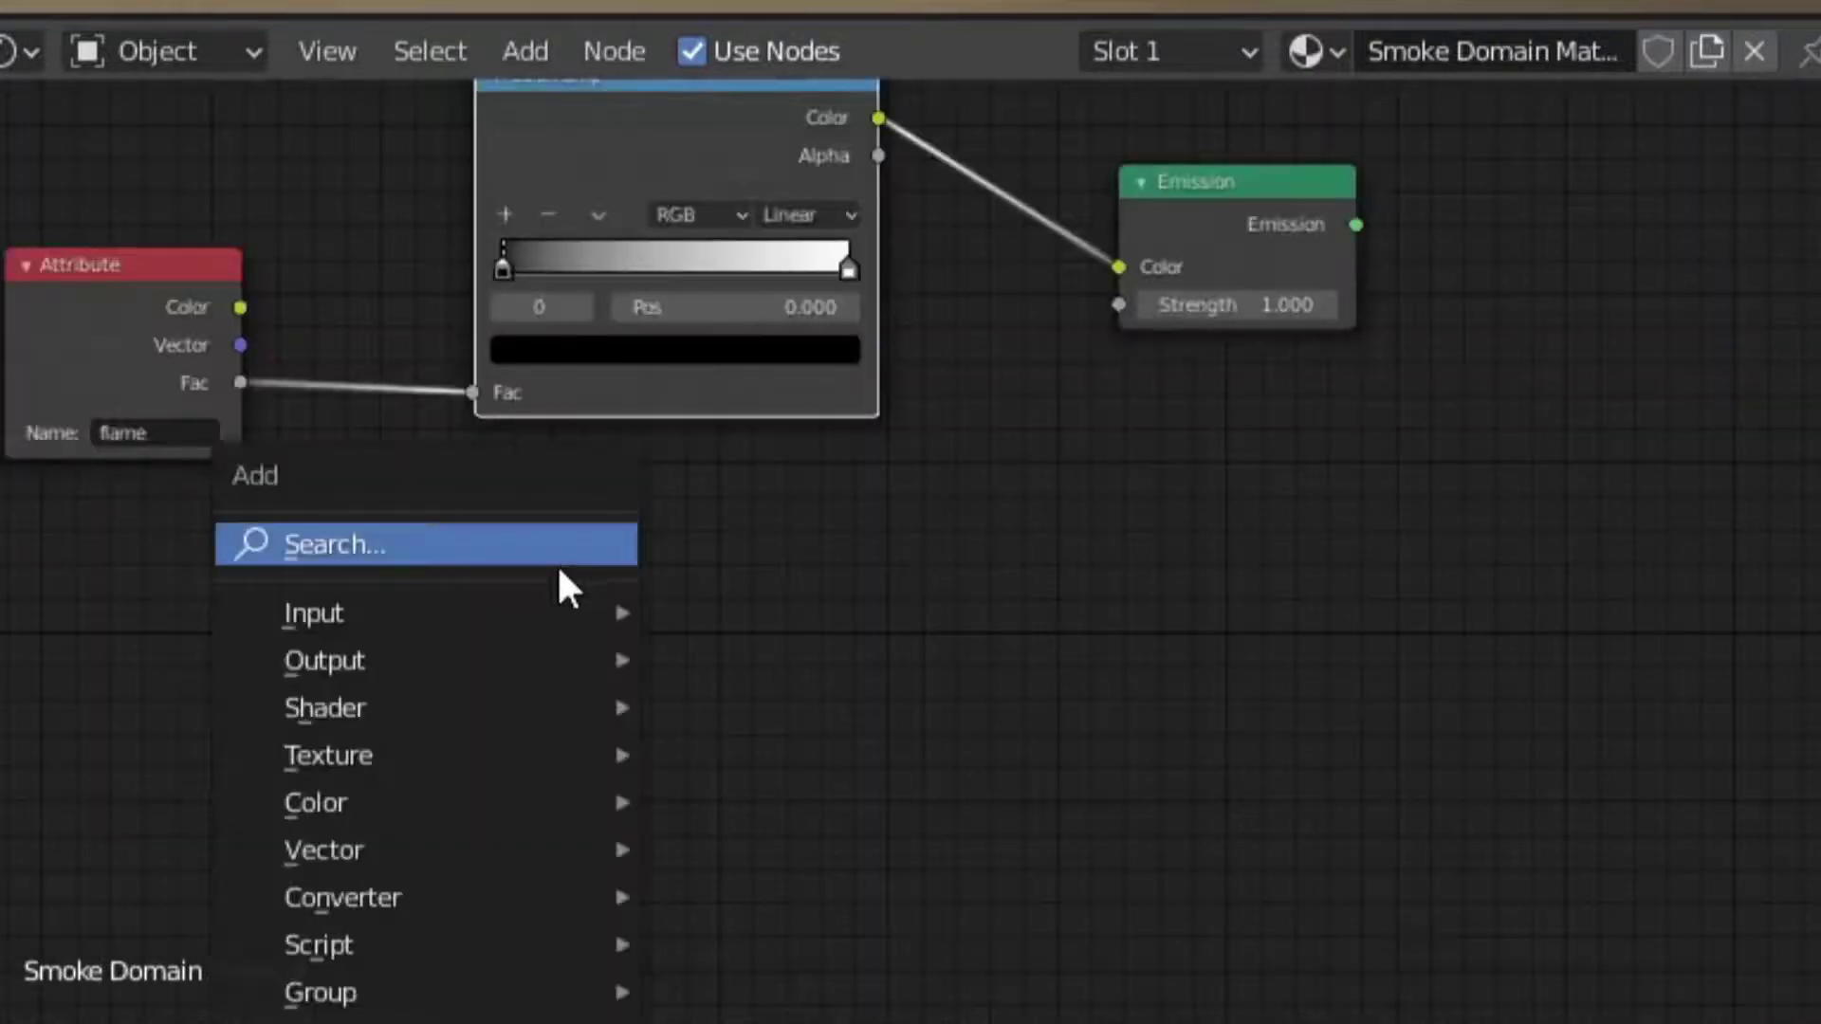
click(557, 567)
text(m)
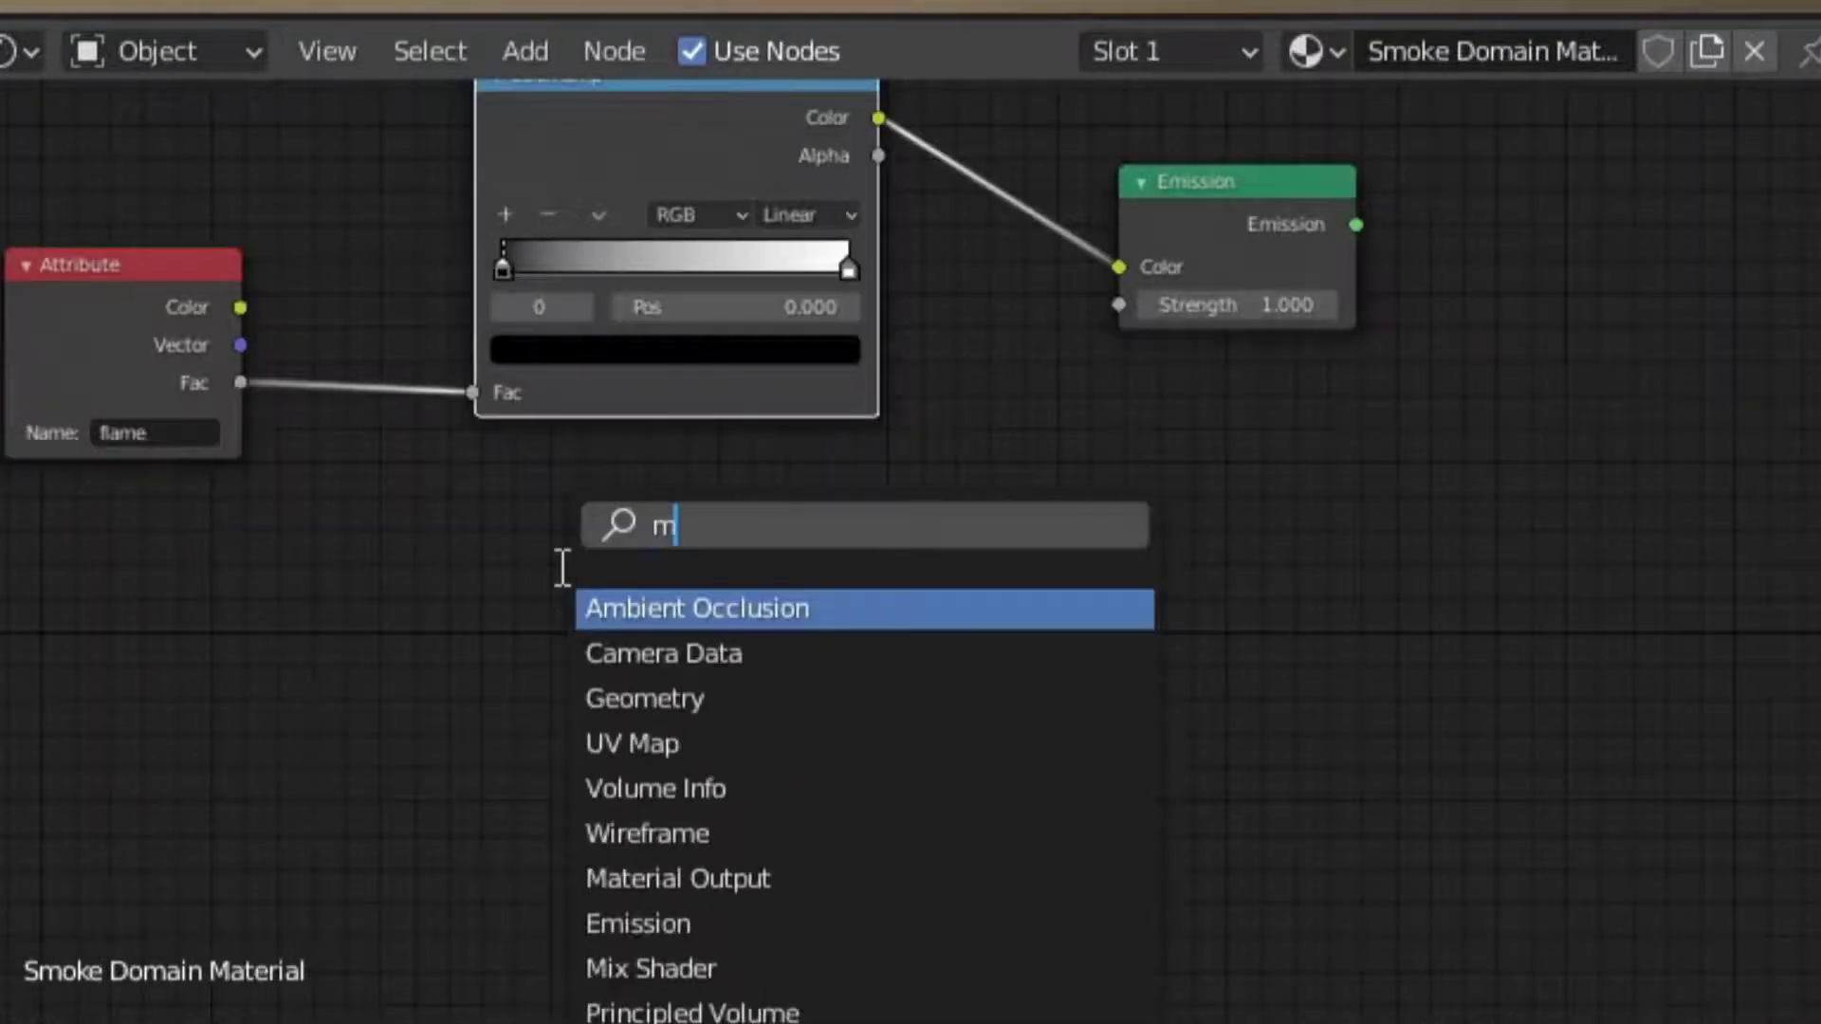
key(BackSpace)
text(a)
key(BackSpace)
text(math)
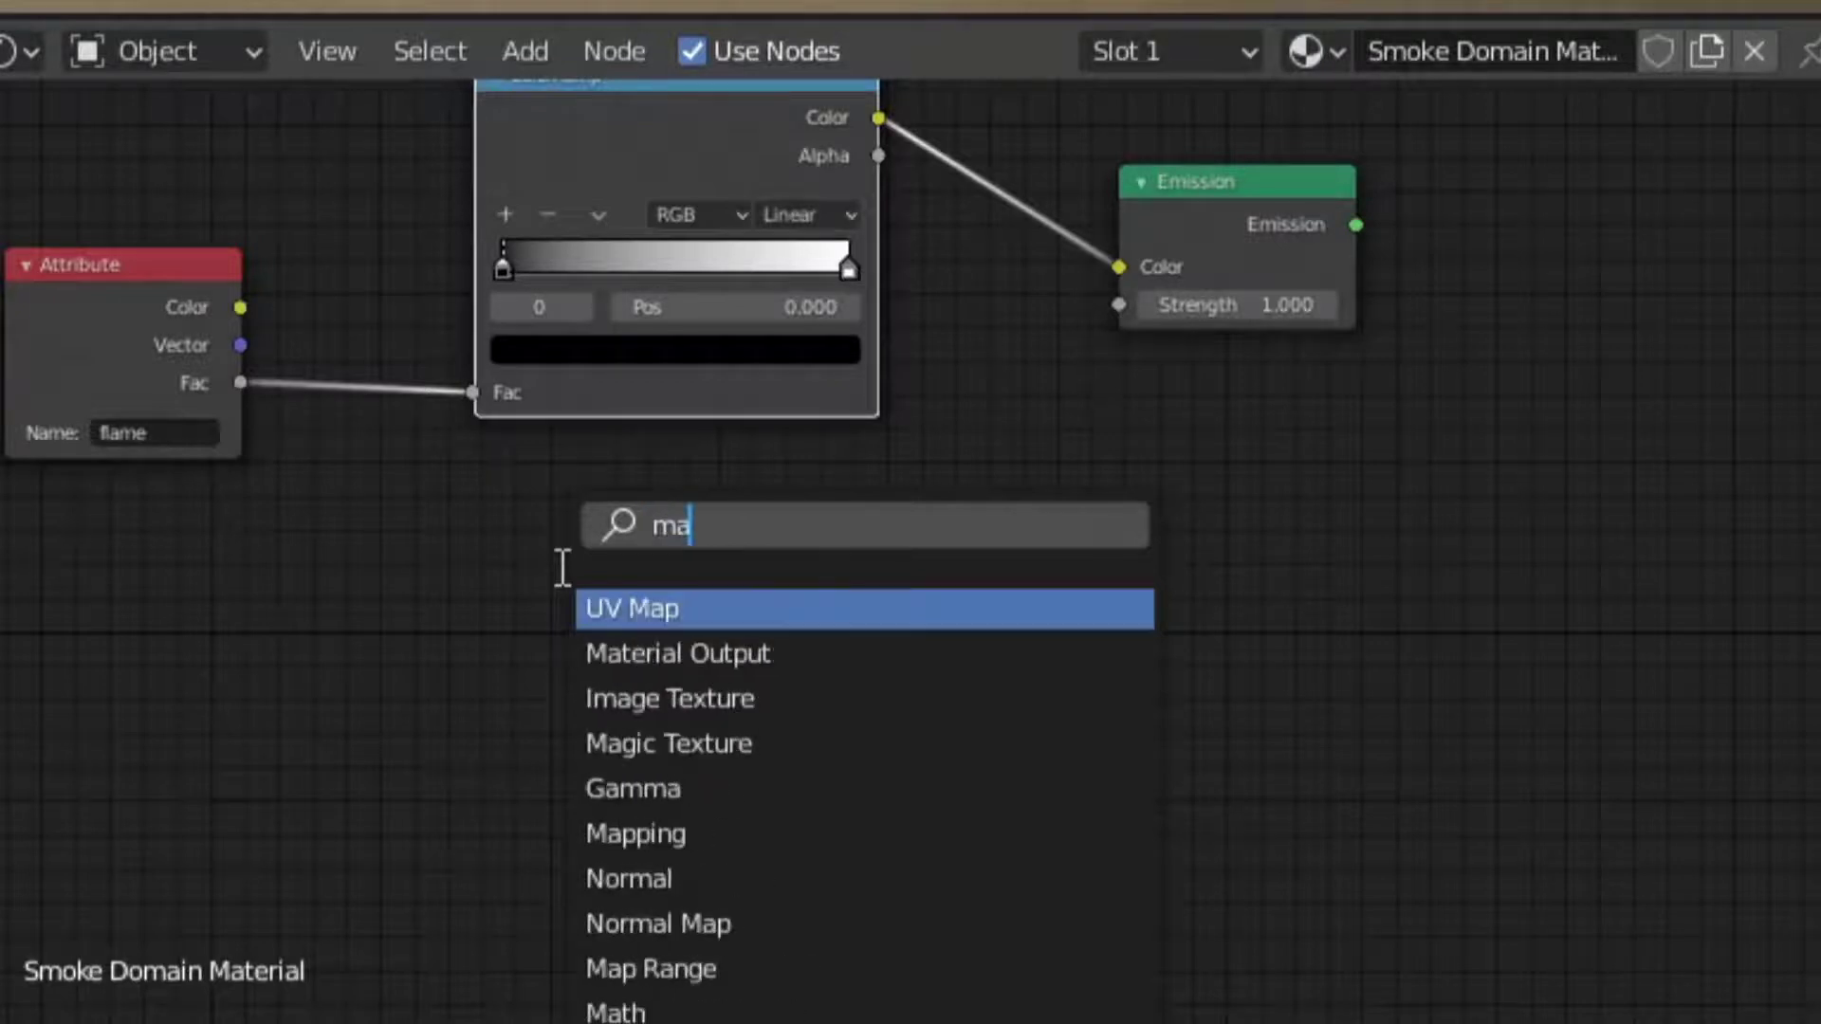
click(691, 607)
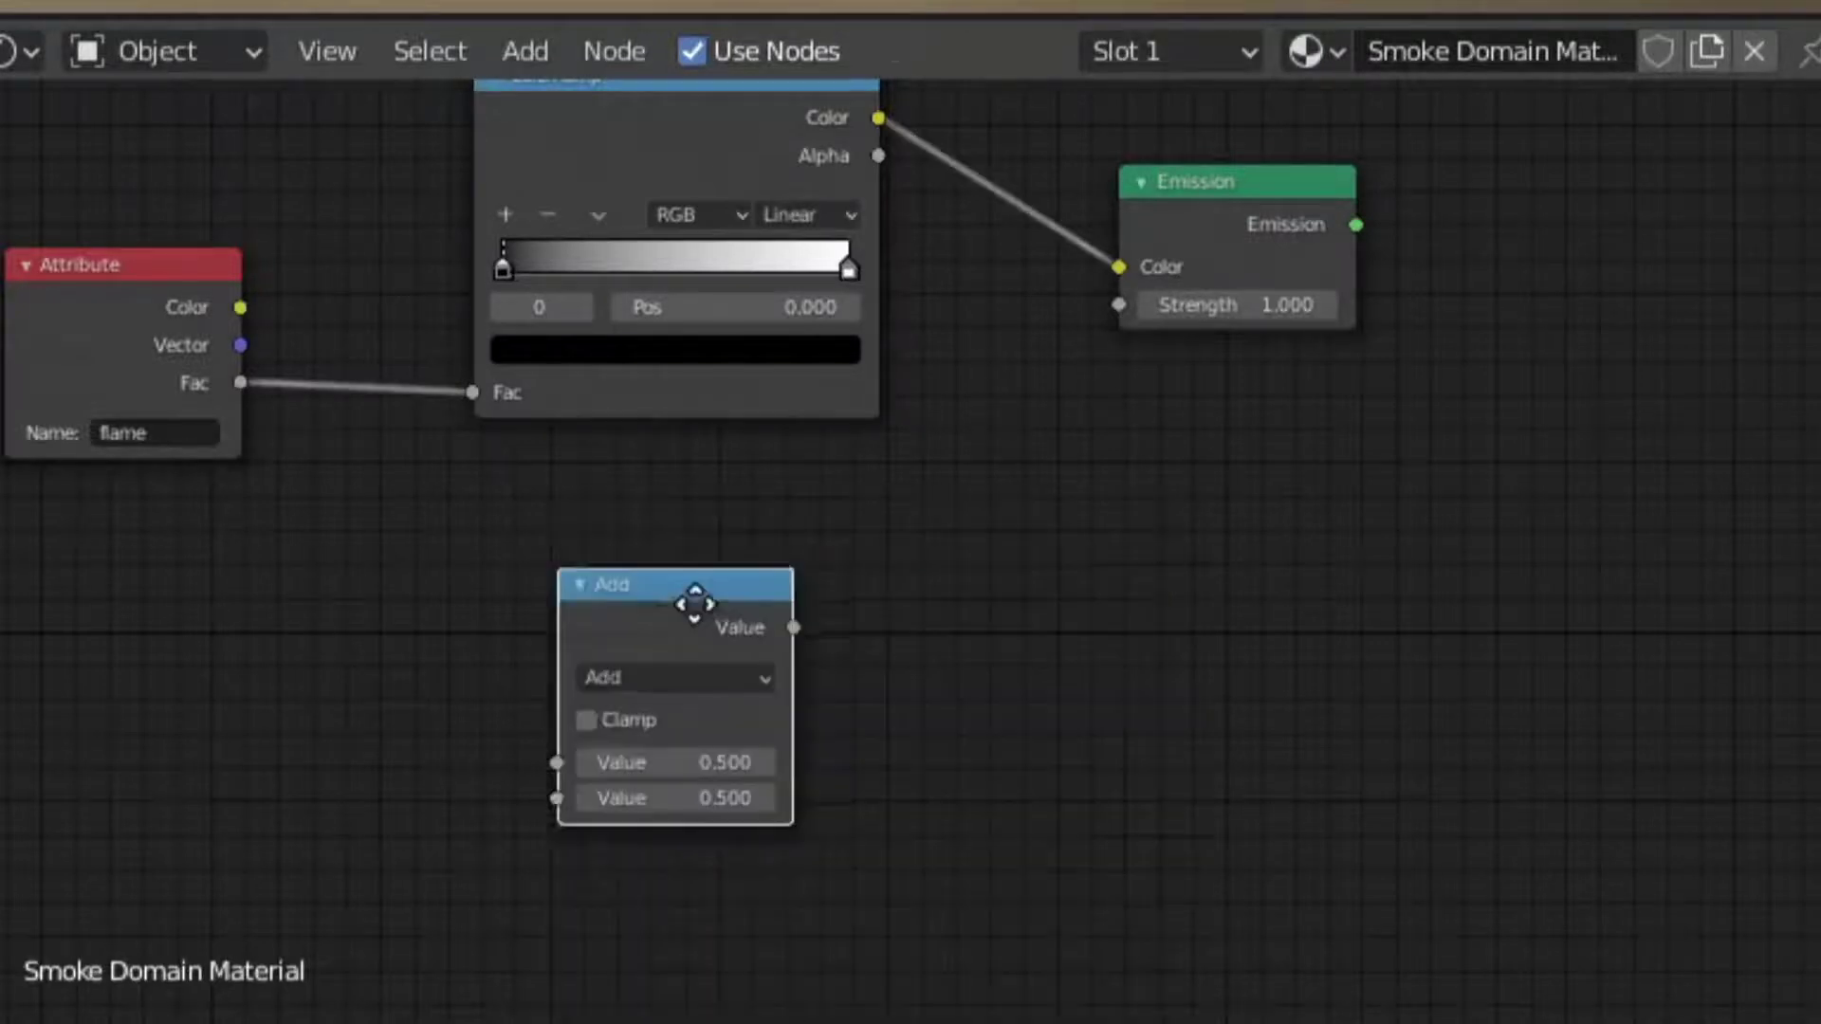
click(653, 679)
drag(241, 383, 514, 852)
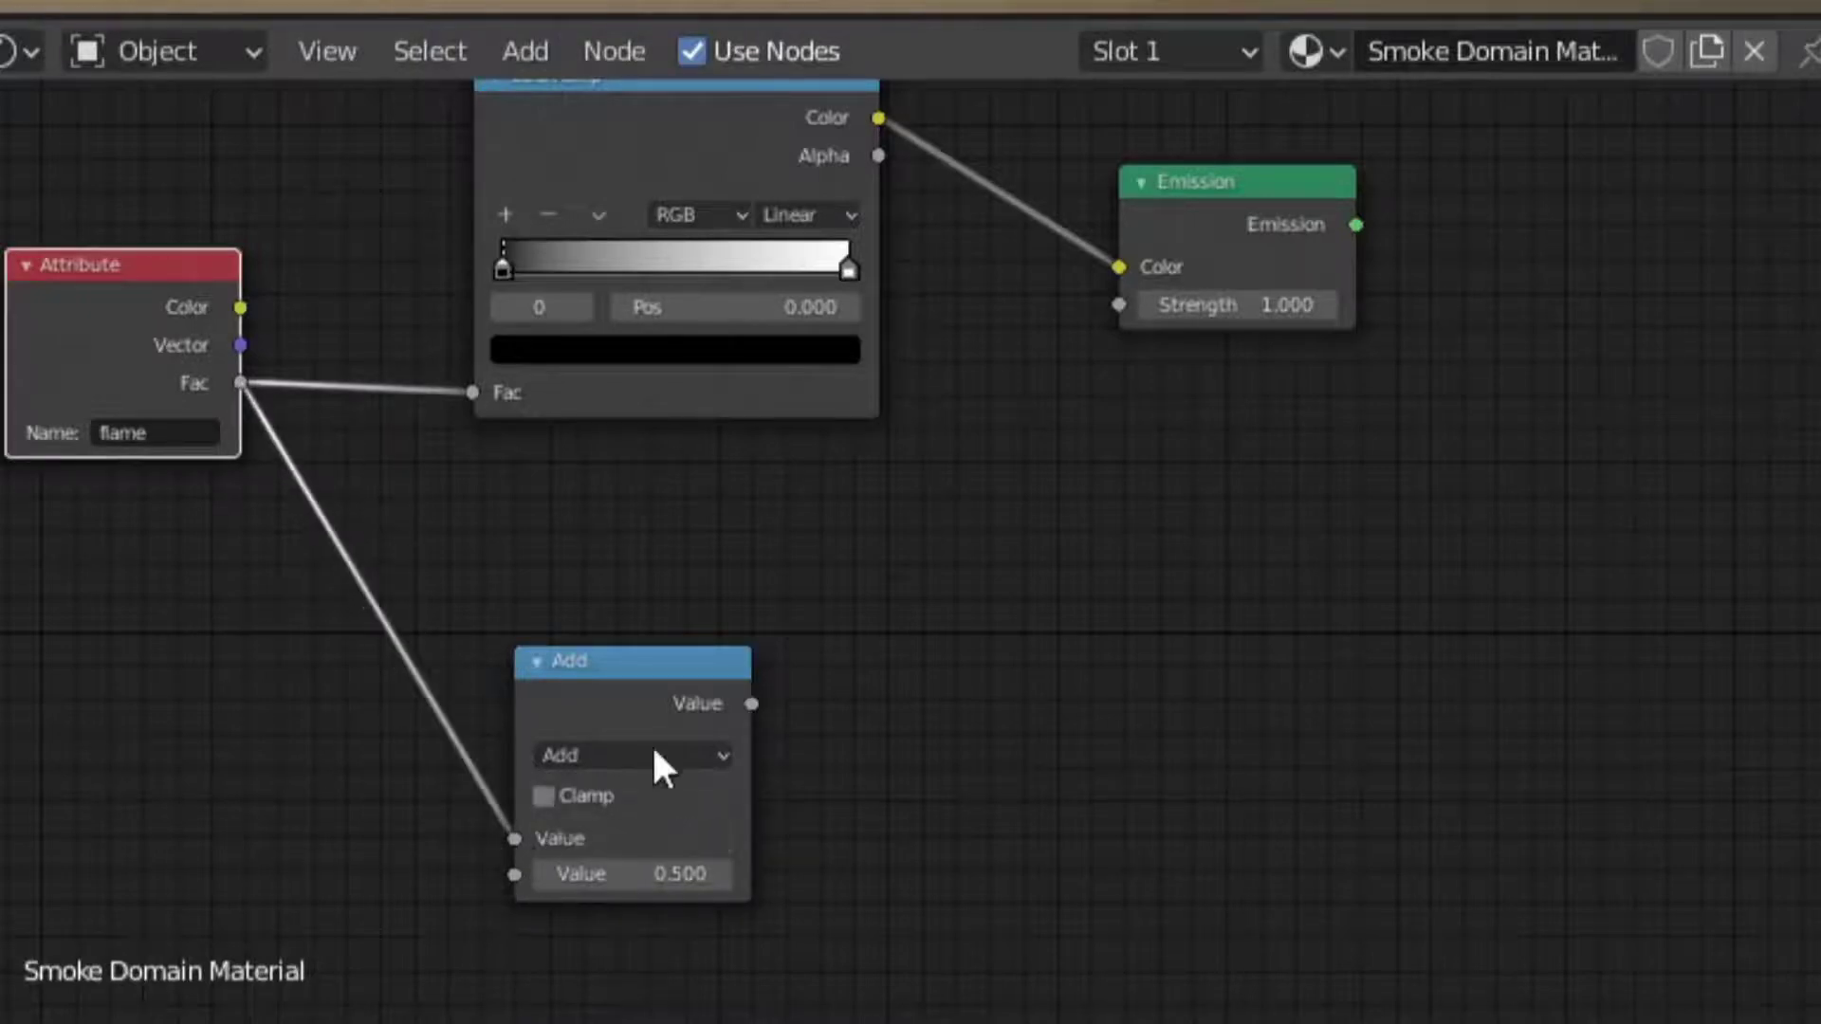
Add a Mix Shader node between the Math node and the Material Output.
middle_drag(746, 719, 478, 628)
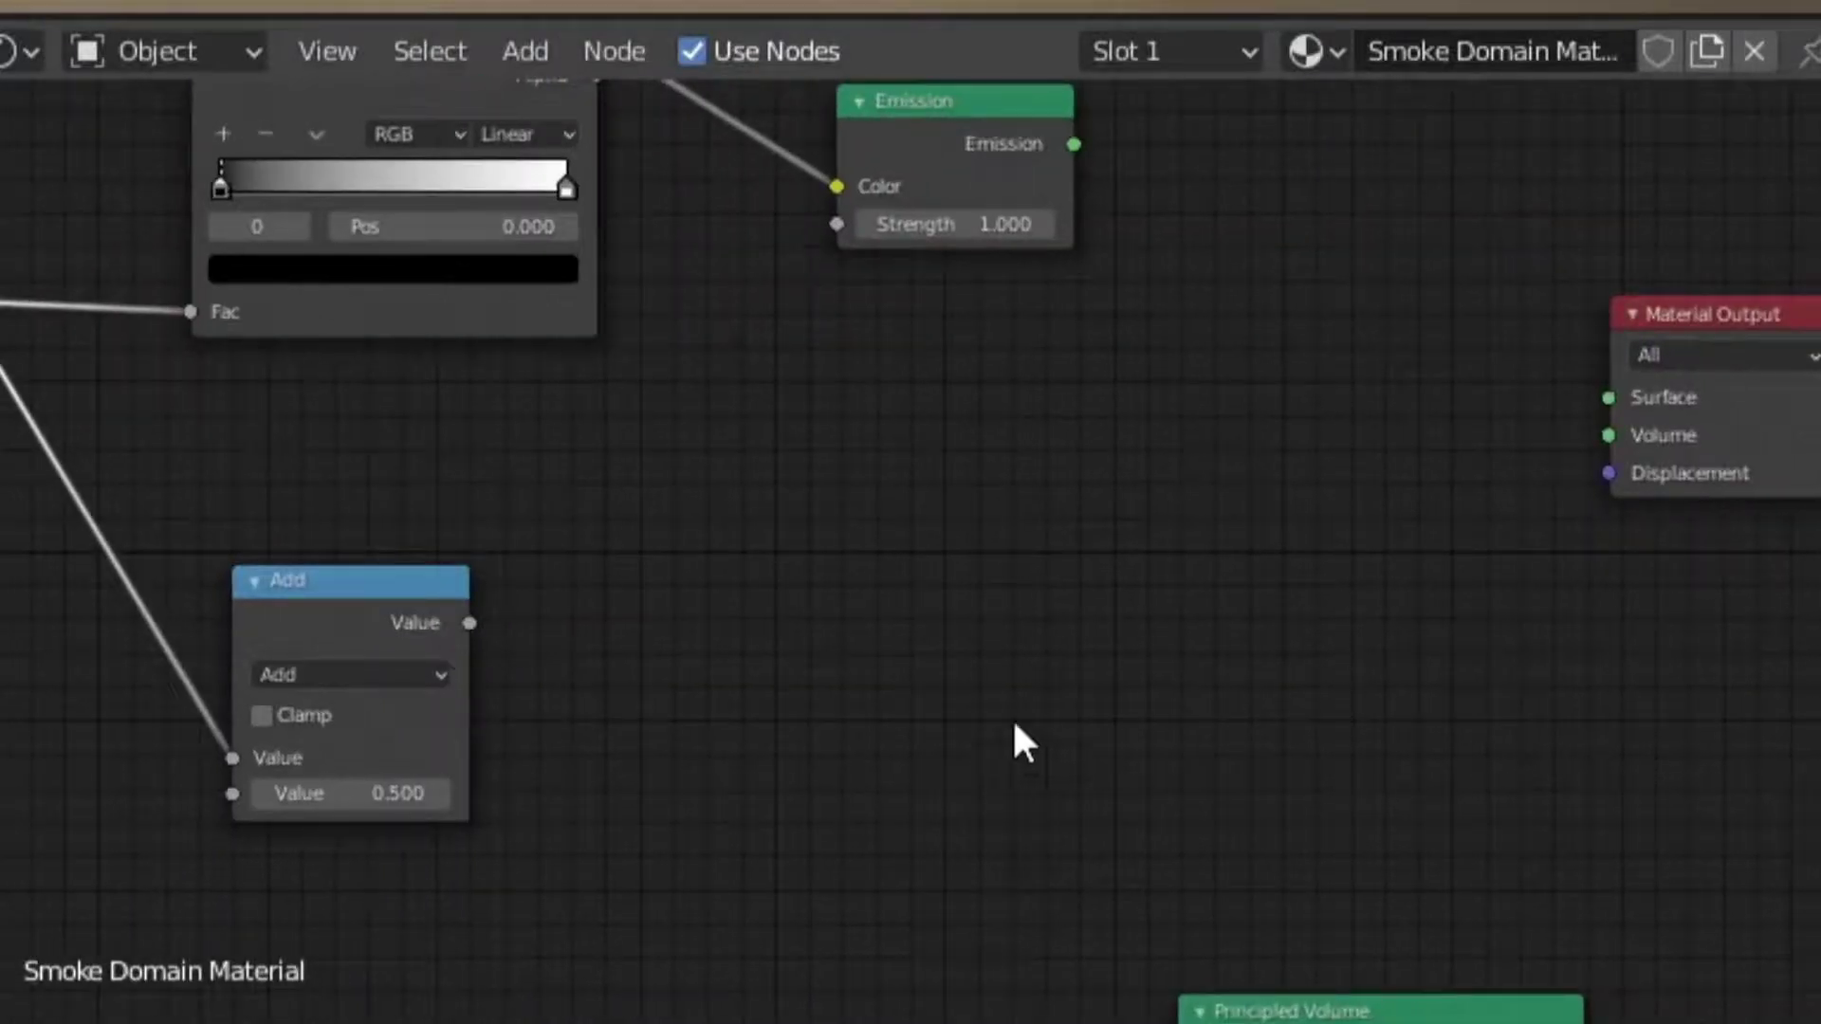
key(shift+a)
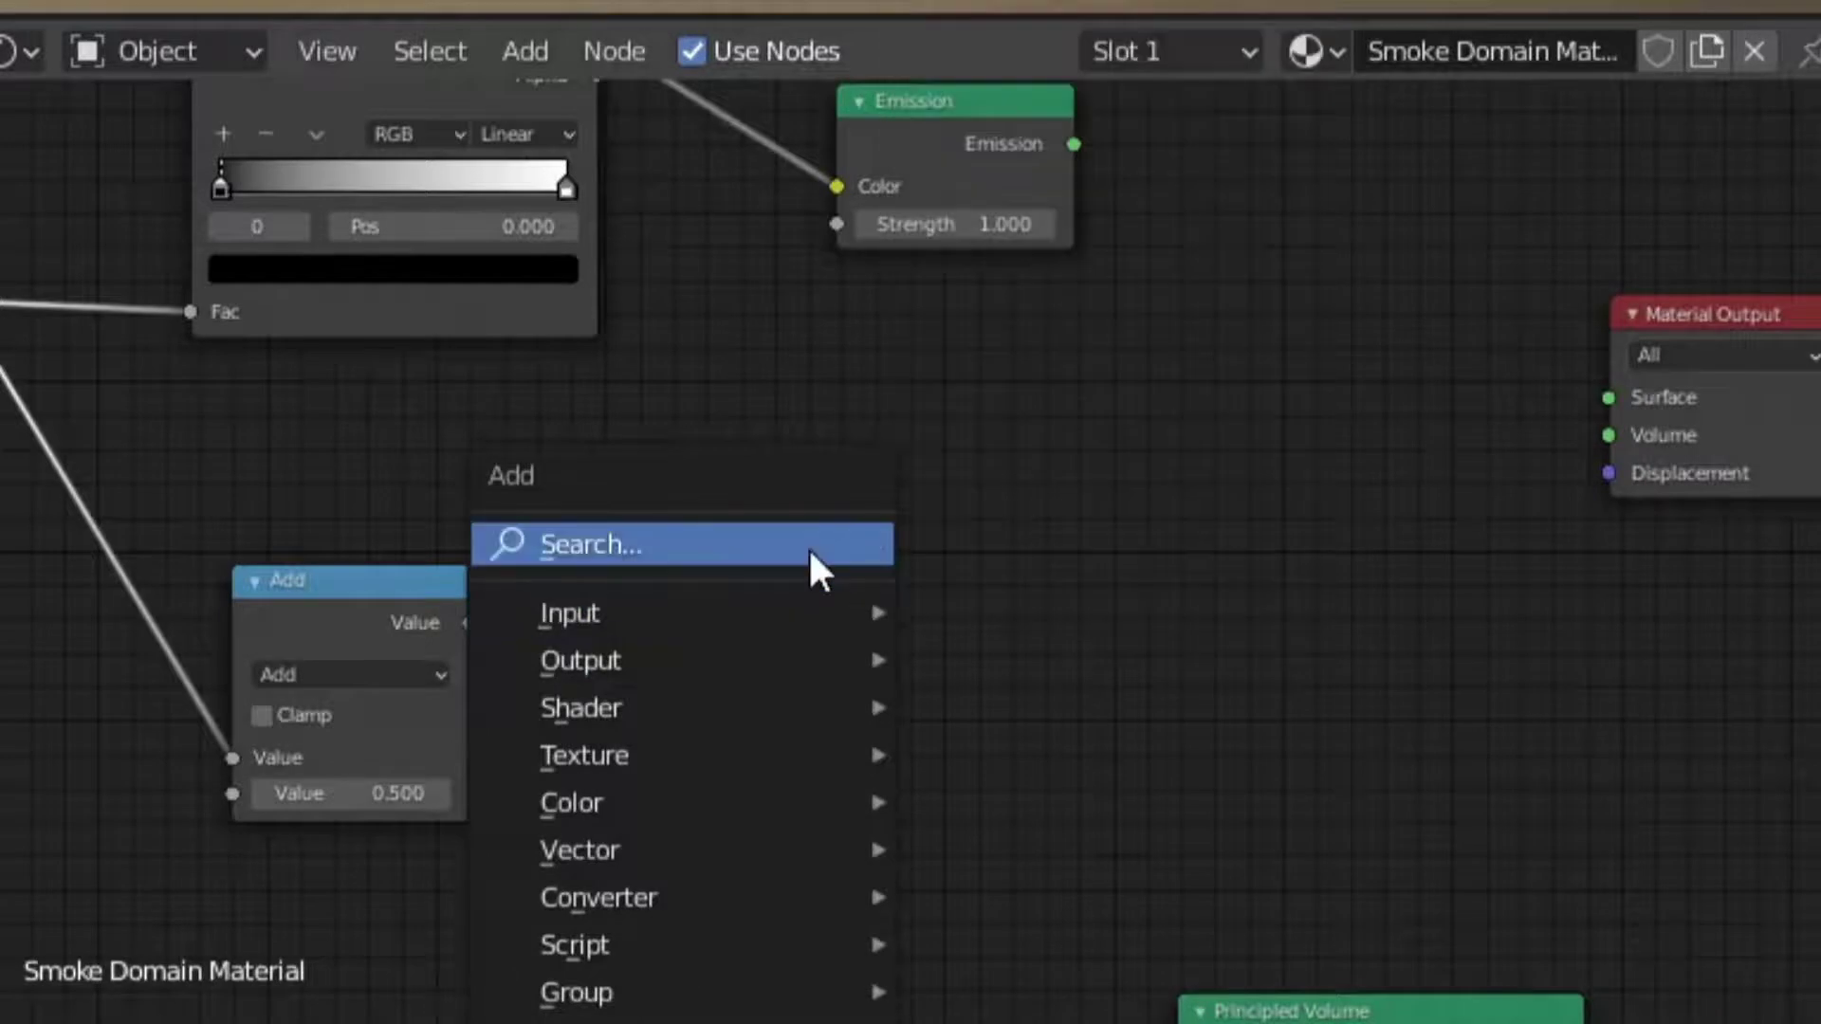
click(811, 554)
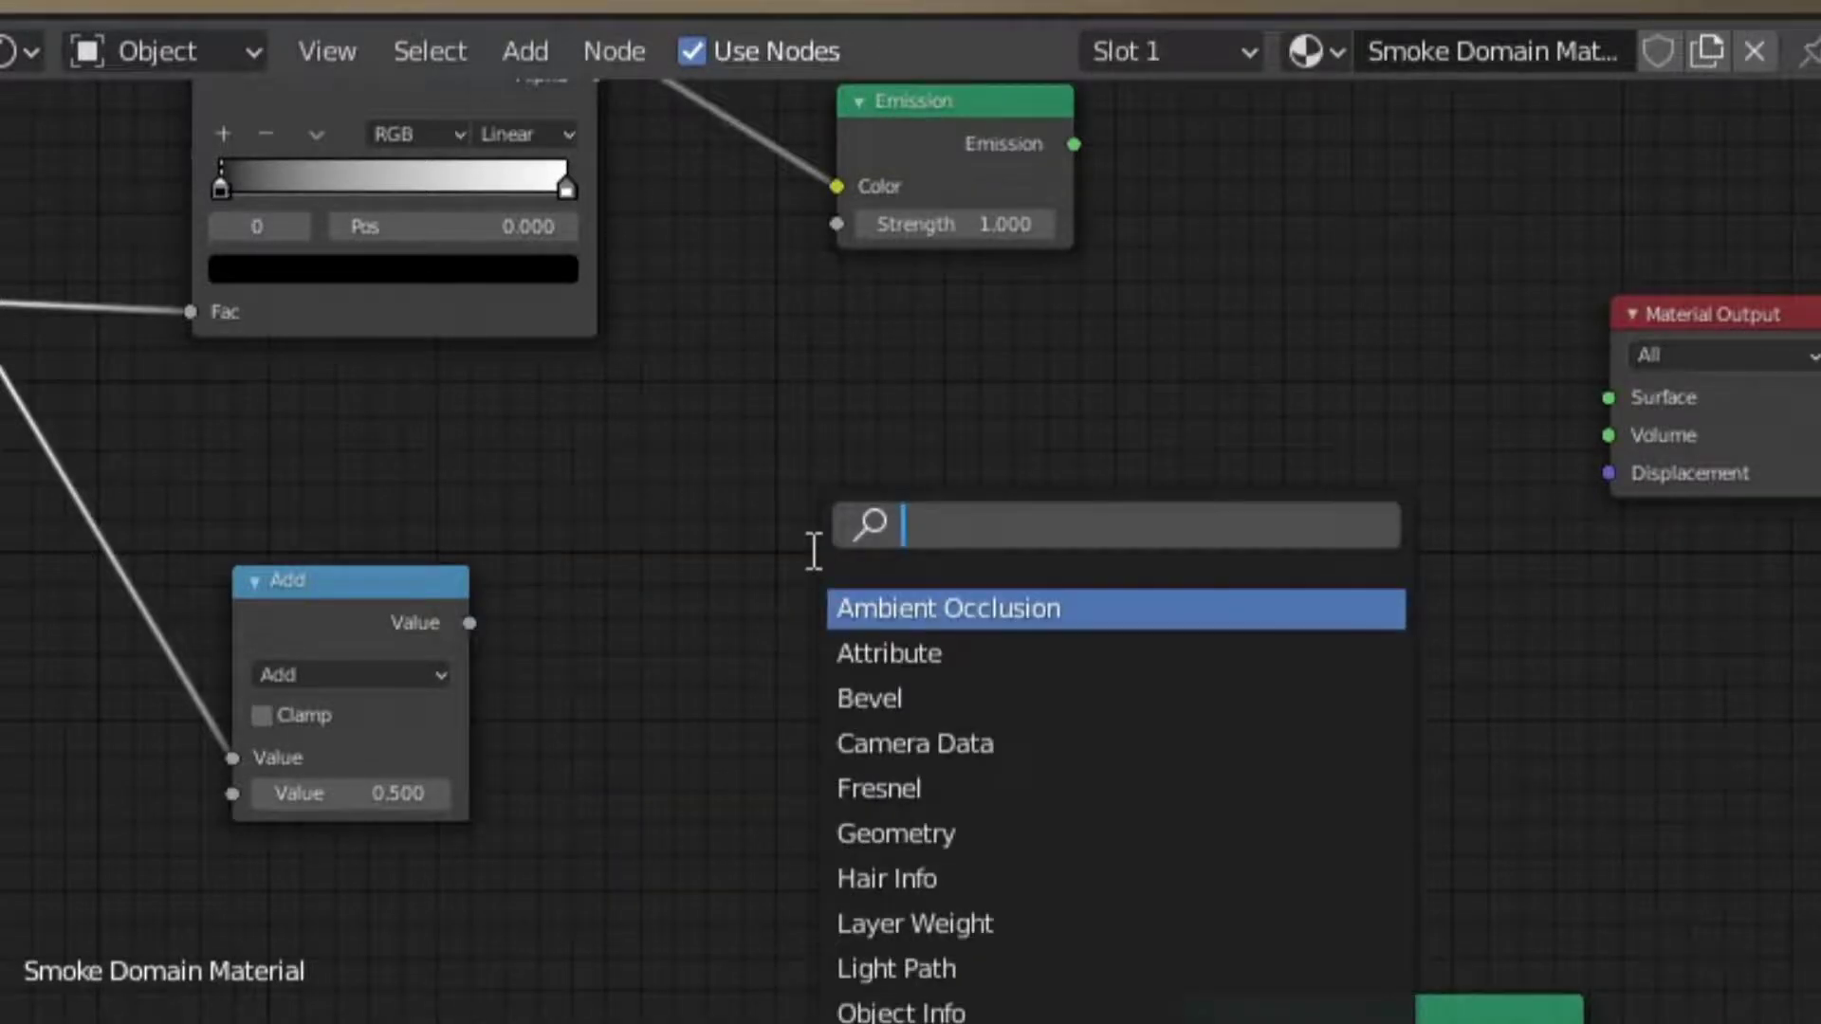
text(mix)
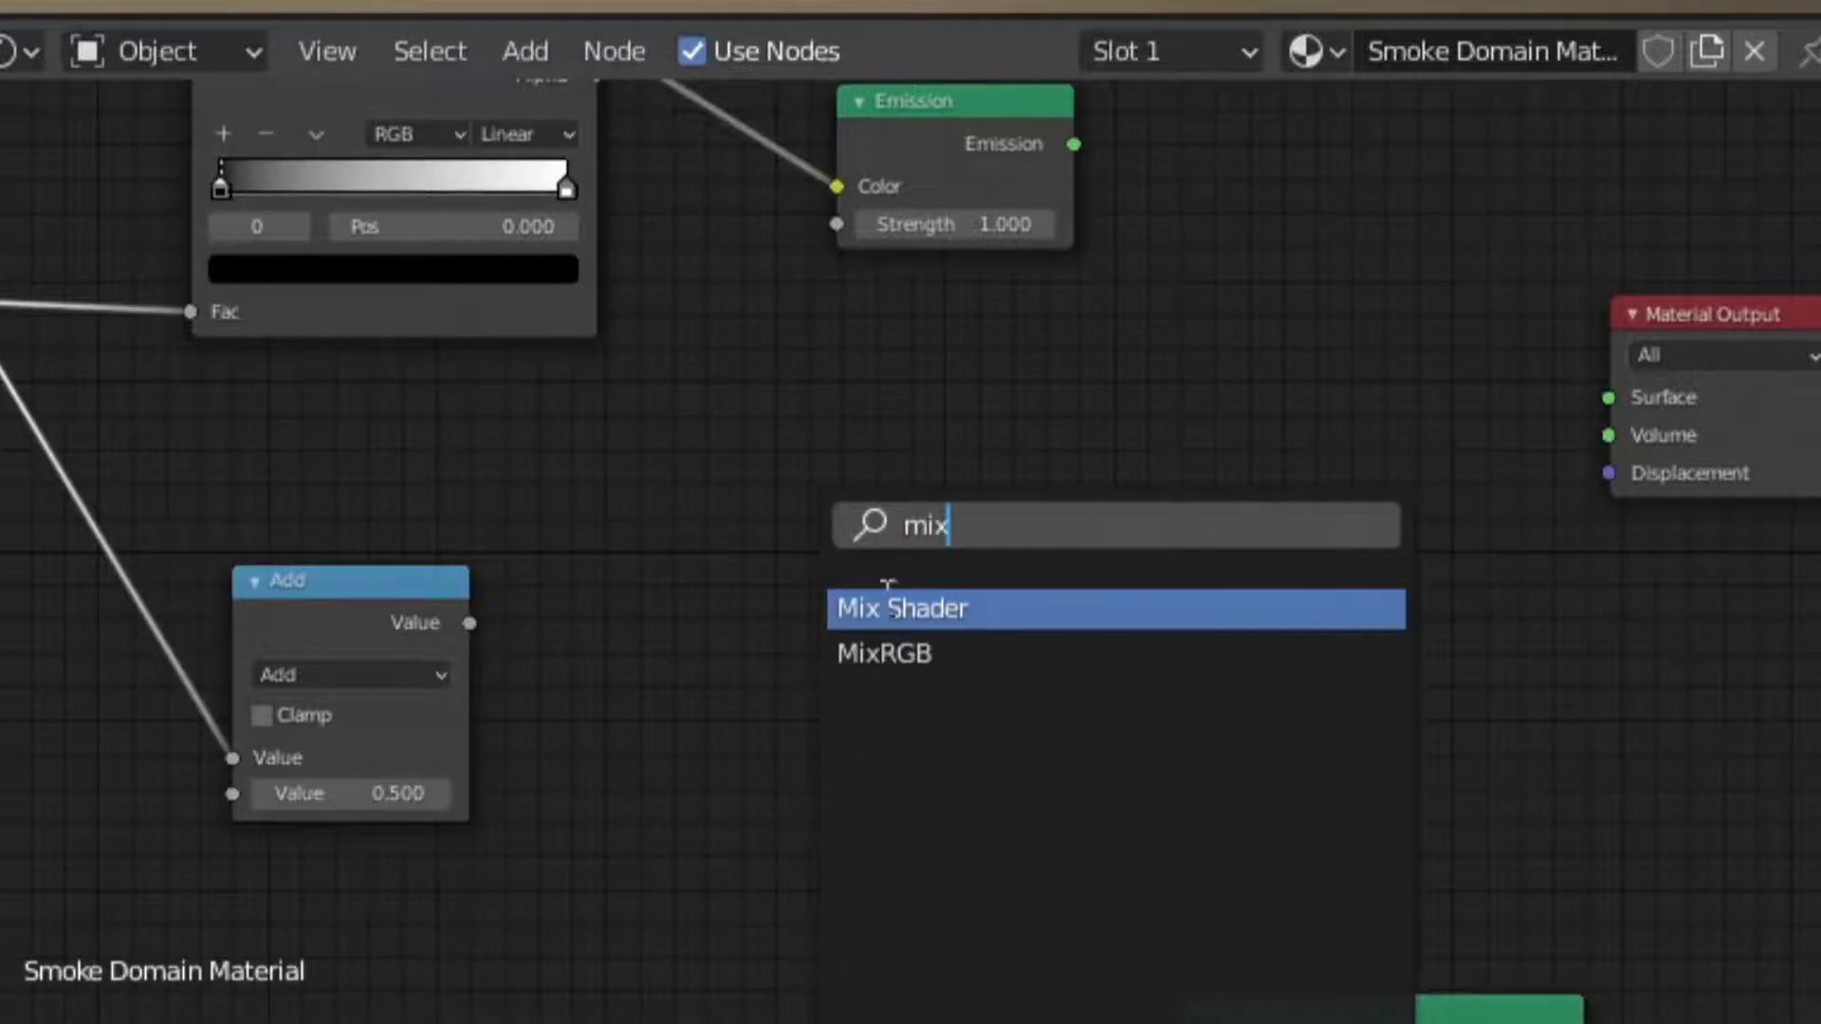
click(920, 607)
click(927, 703)
Add a Light Path node below the Math node and connect Math Value and Is Camera Ray to the Mix Shader's first and second Shader inputs.
middle_drag(1247, 452, 1499, 57)
key(shift+a)
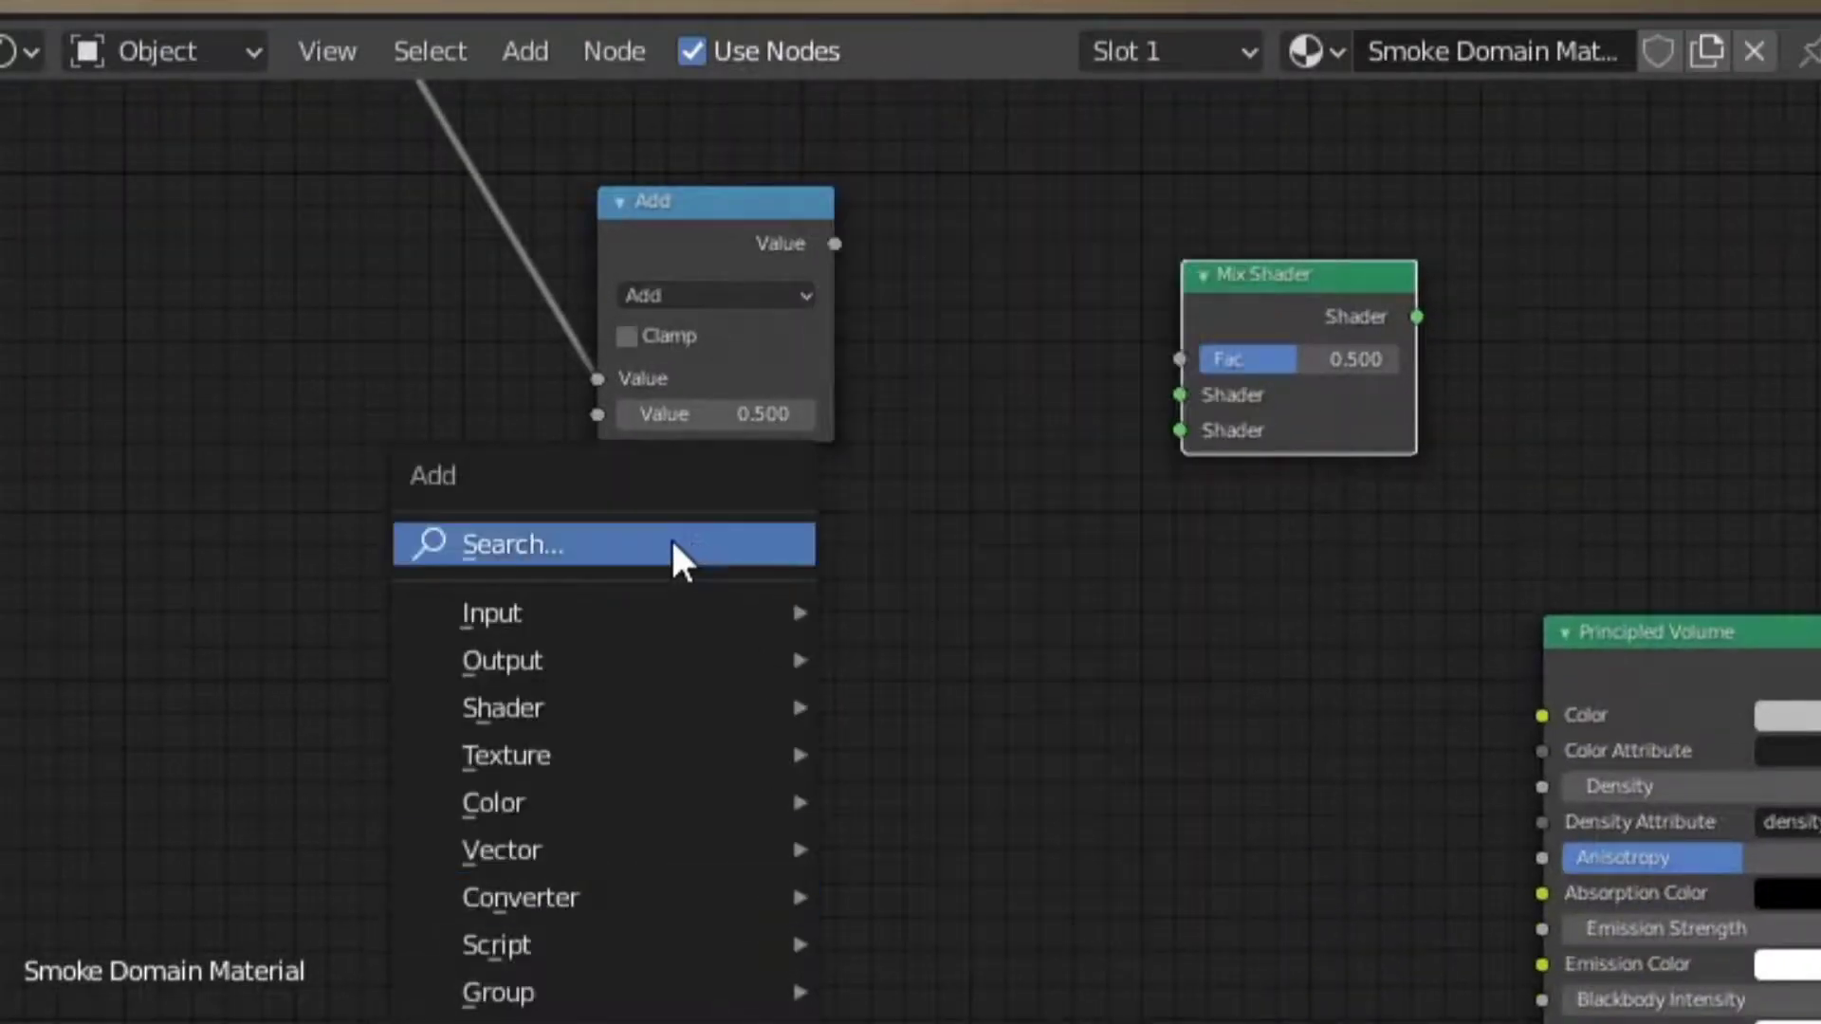
click(674, 555)
text(ligh)
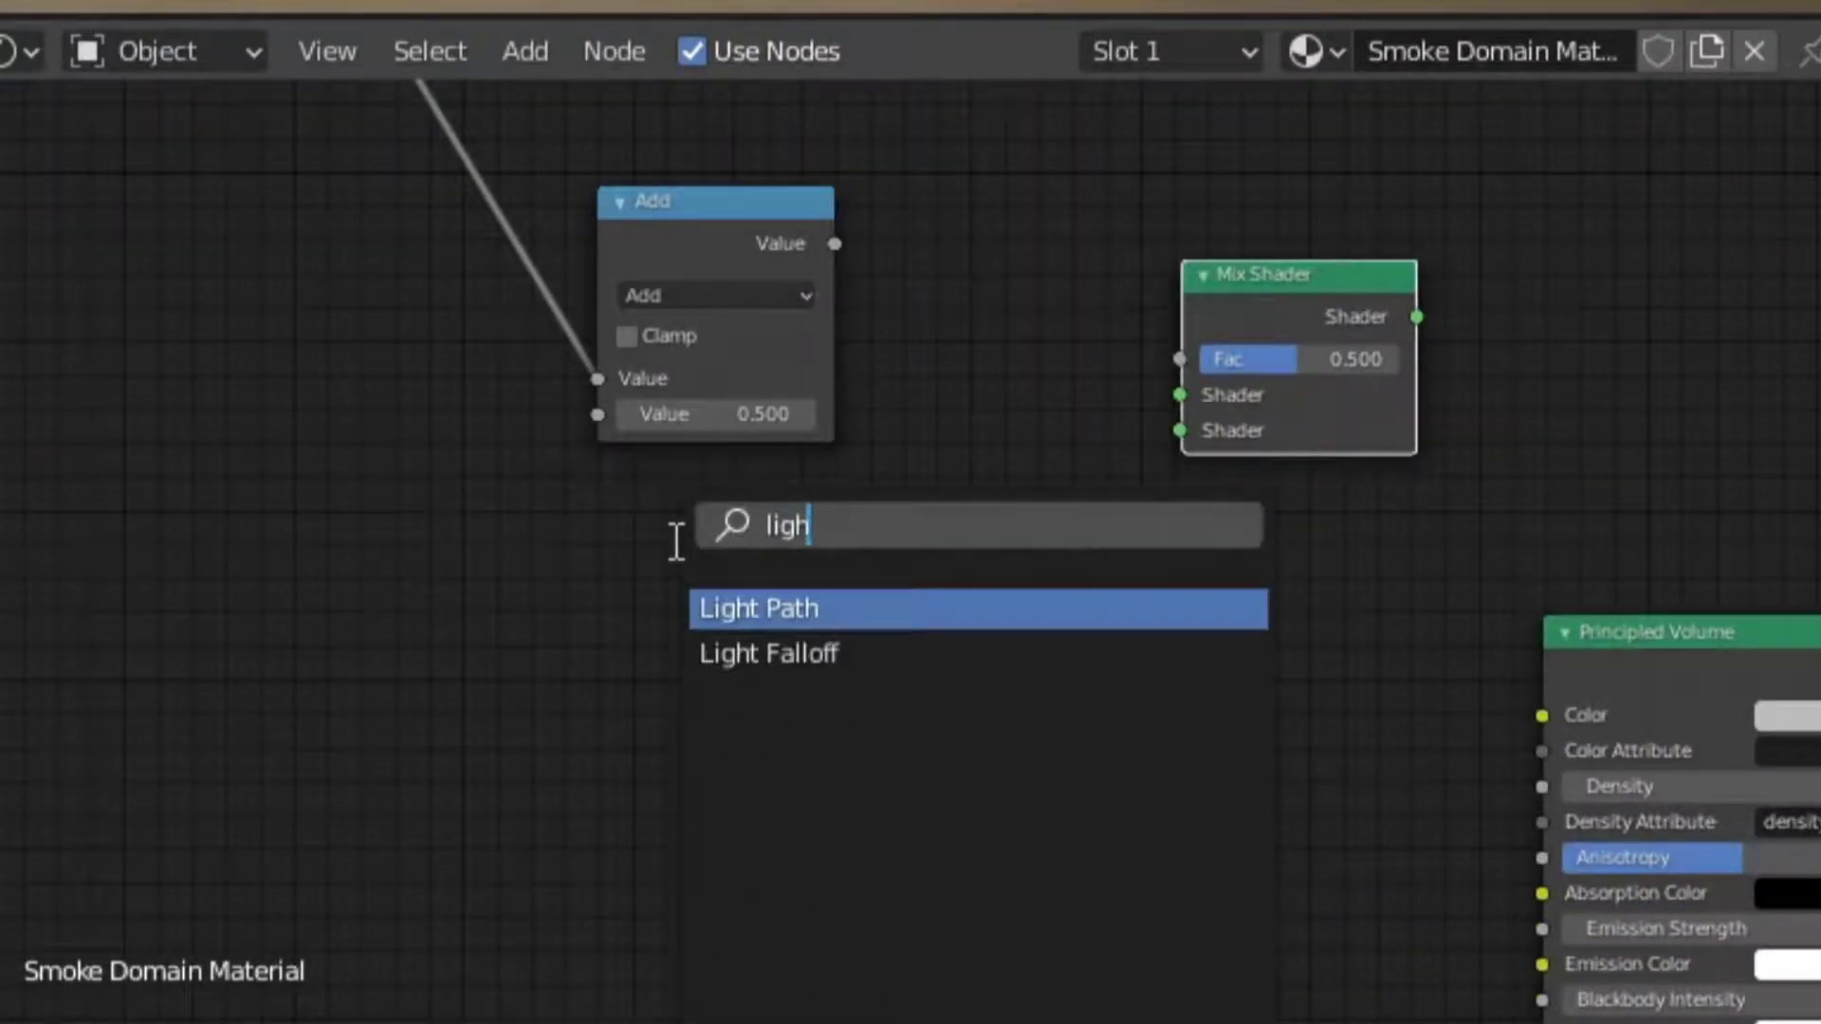
click(832, 602)
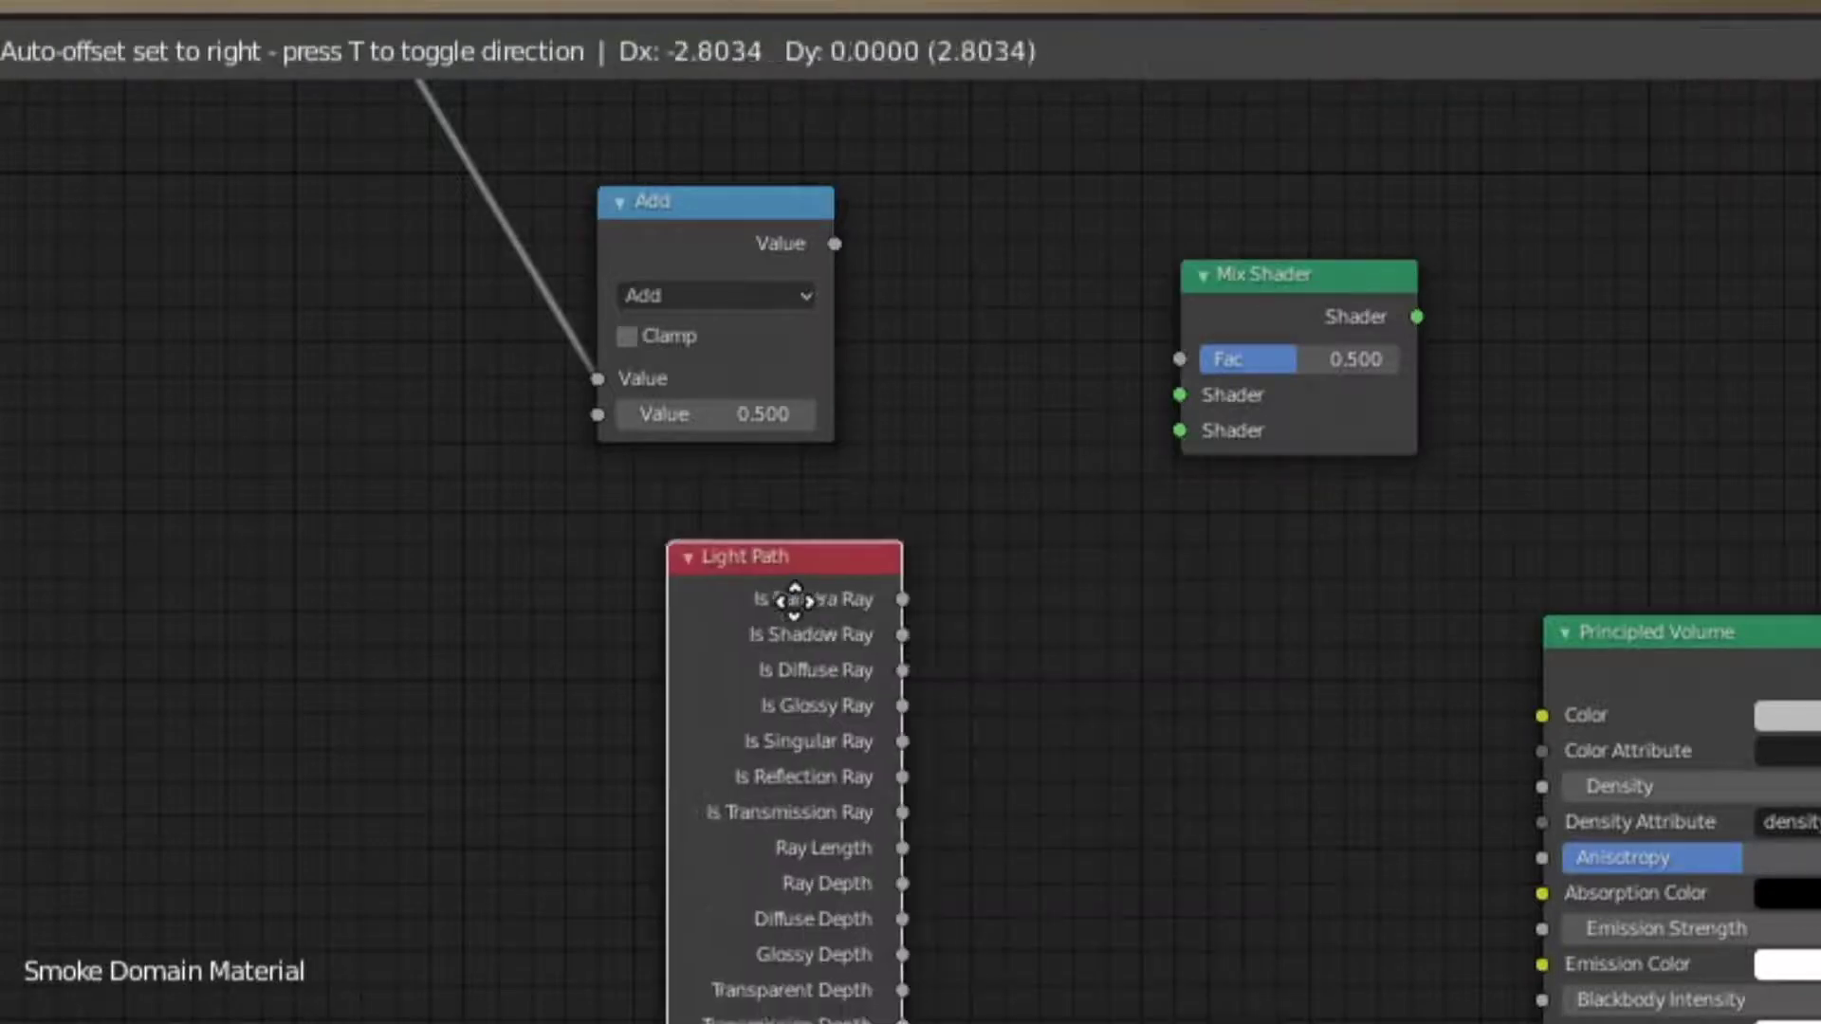
click(740, 624)
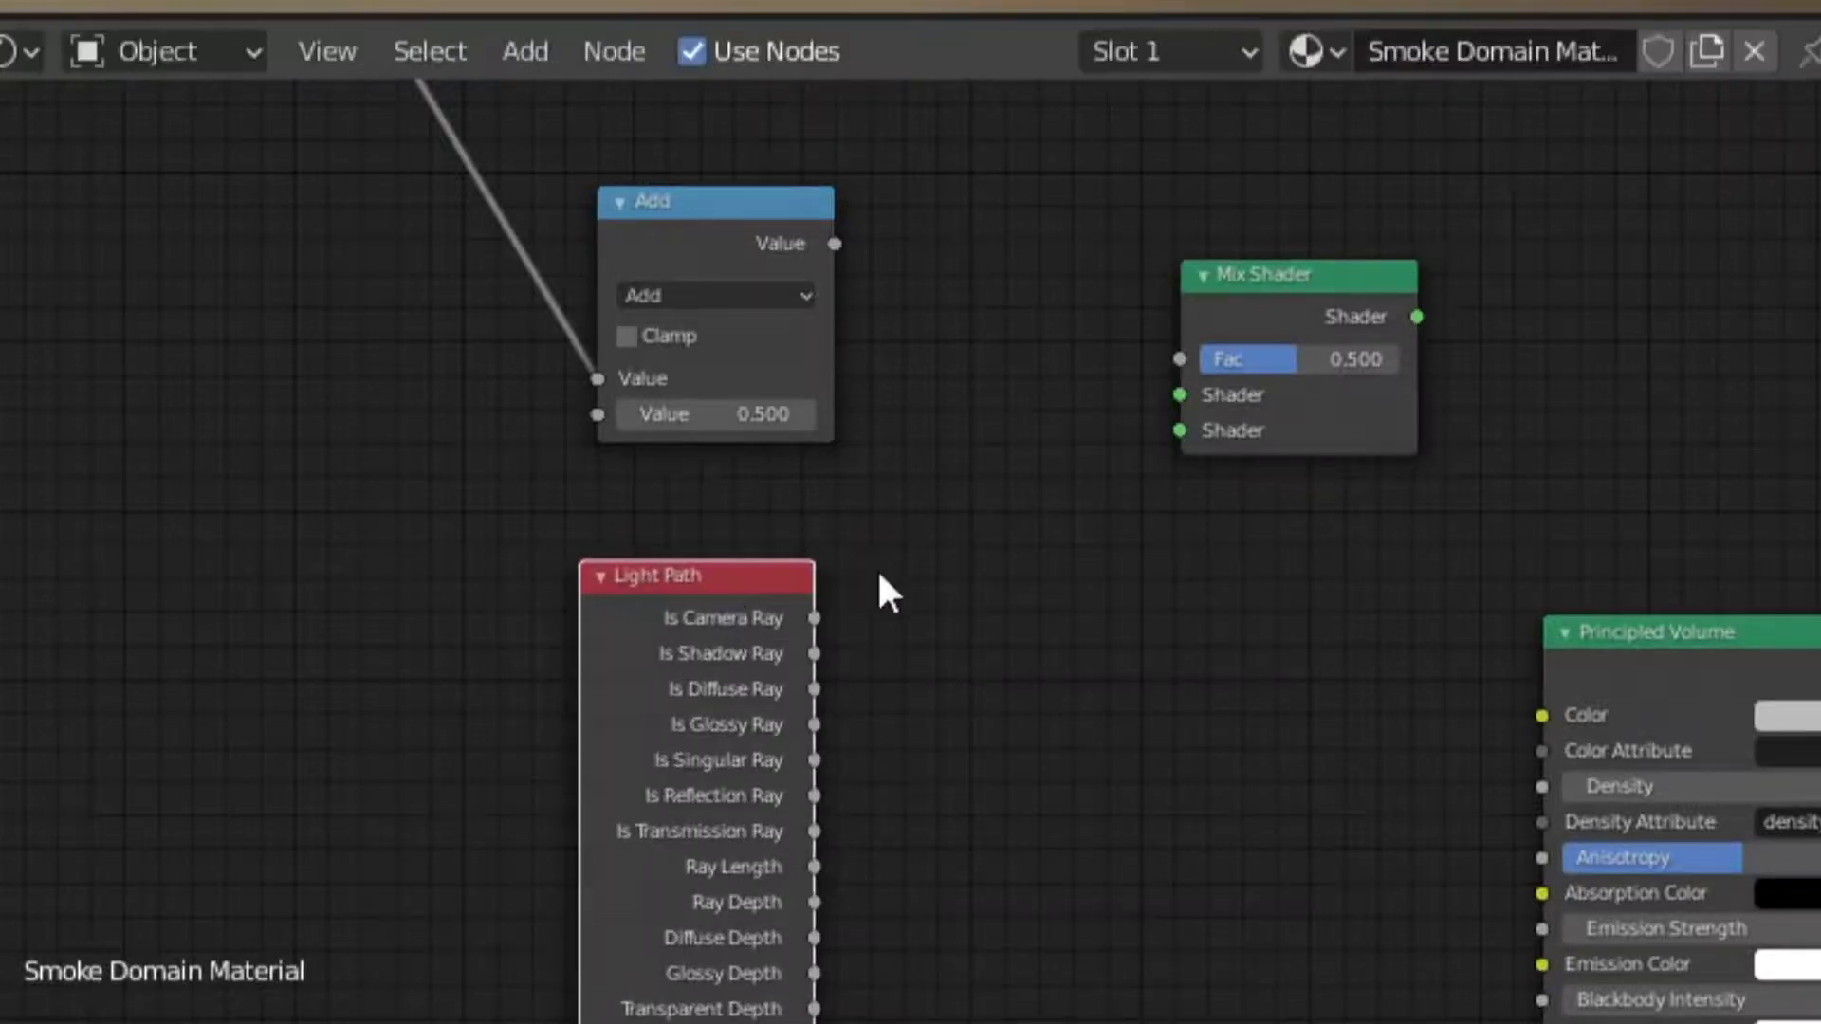
drag(813, 618, 1197, 442)
drag(835, 244, 1173, 398)
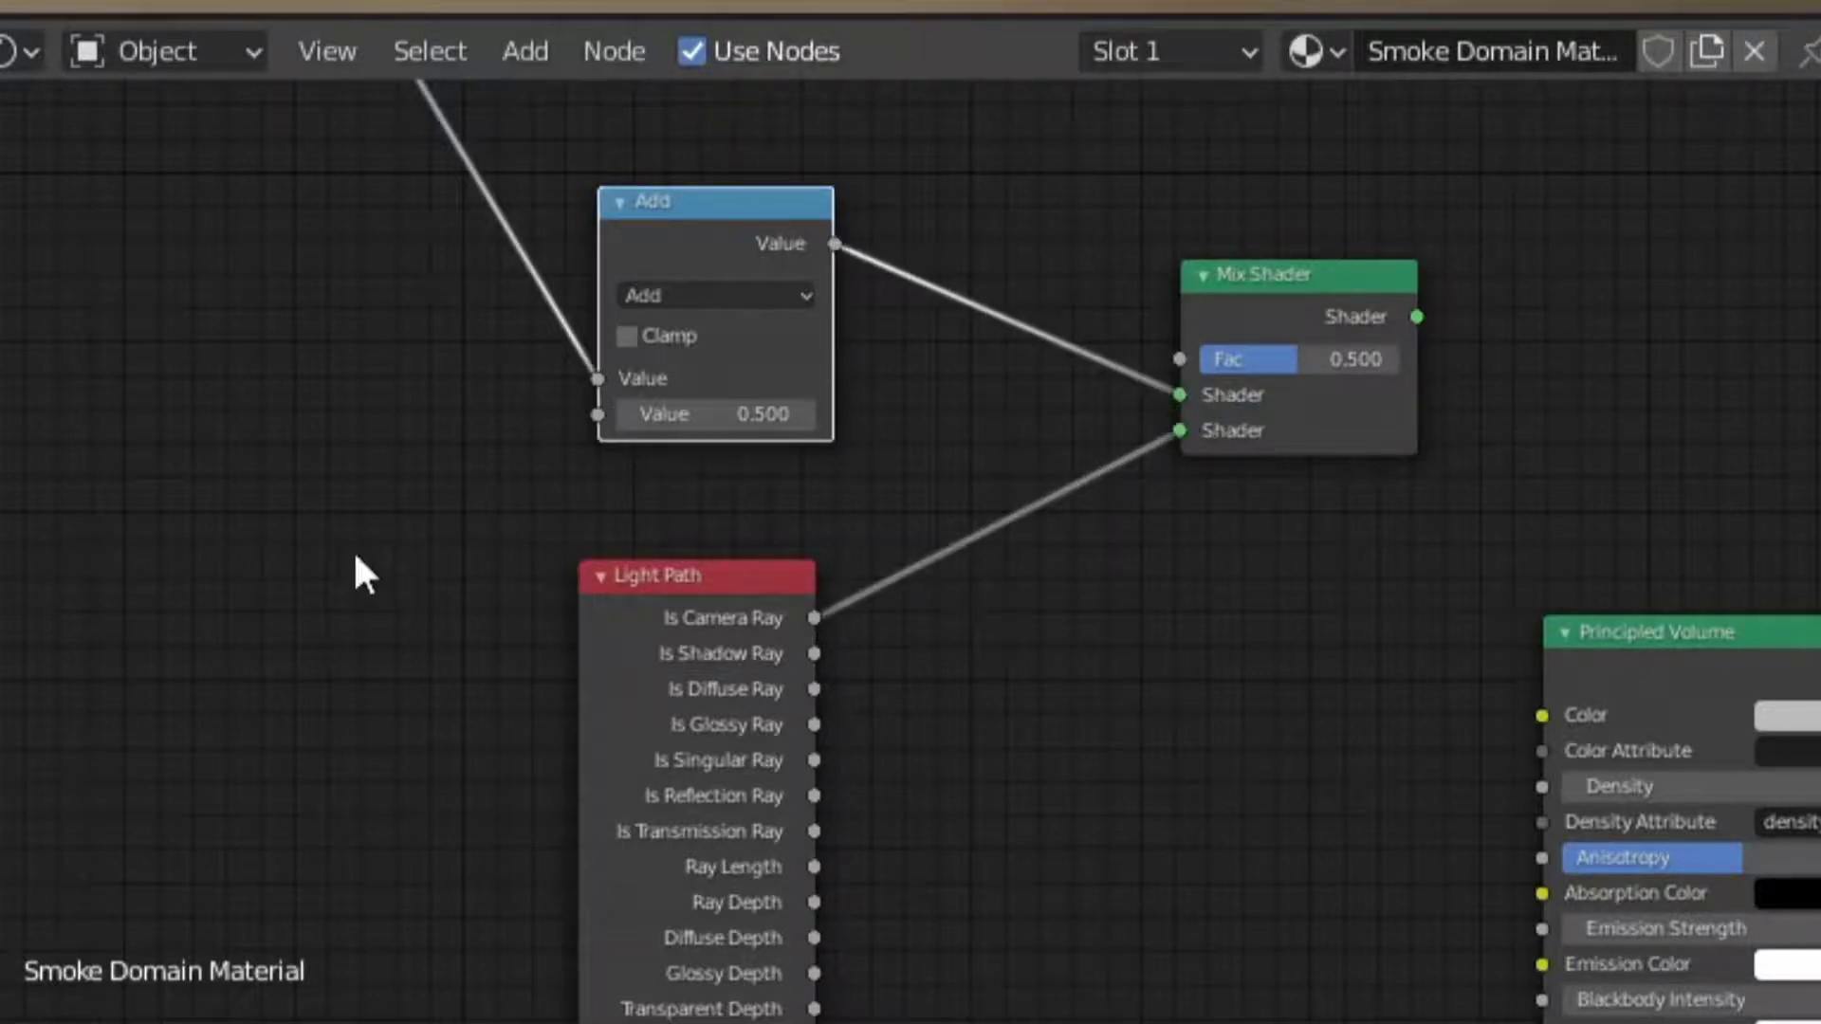
middle_drag(1669, 375, 1424, 885)
scroll(1772, 727, down, 2)
click(1097, 419)
key(Return)
click(1088, 324)
click(1093, 754)
click(1152, 647)
key(shift+a)
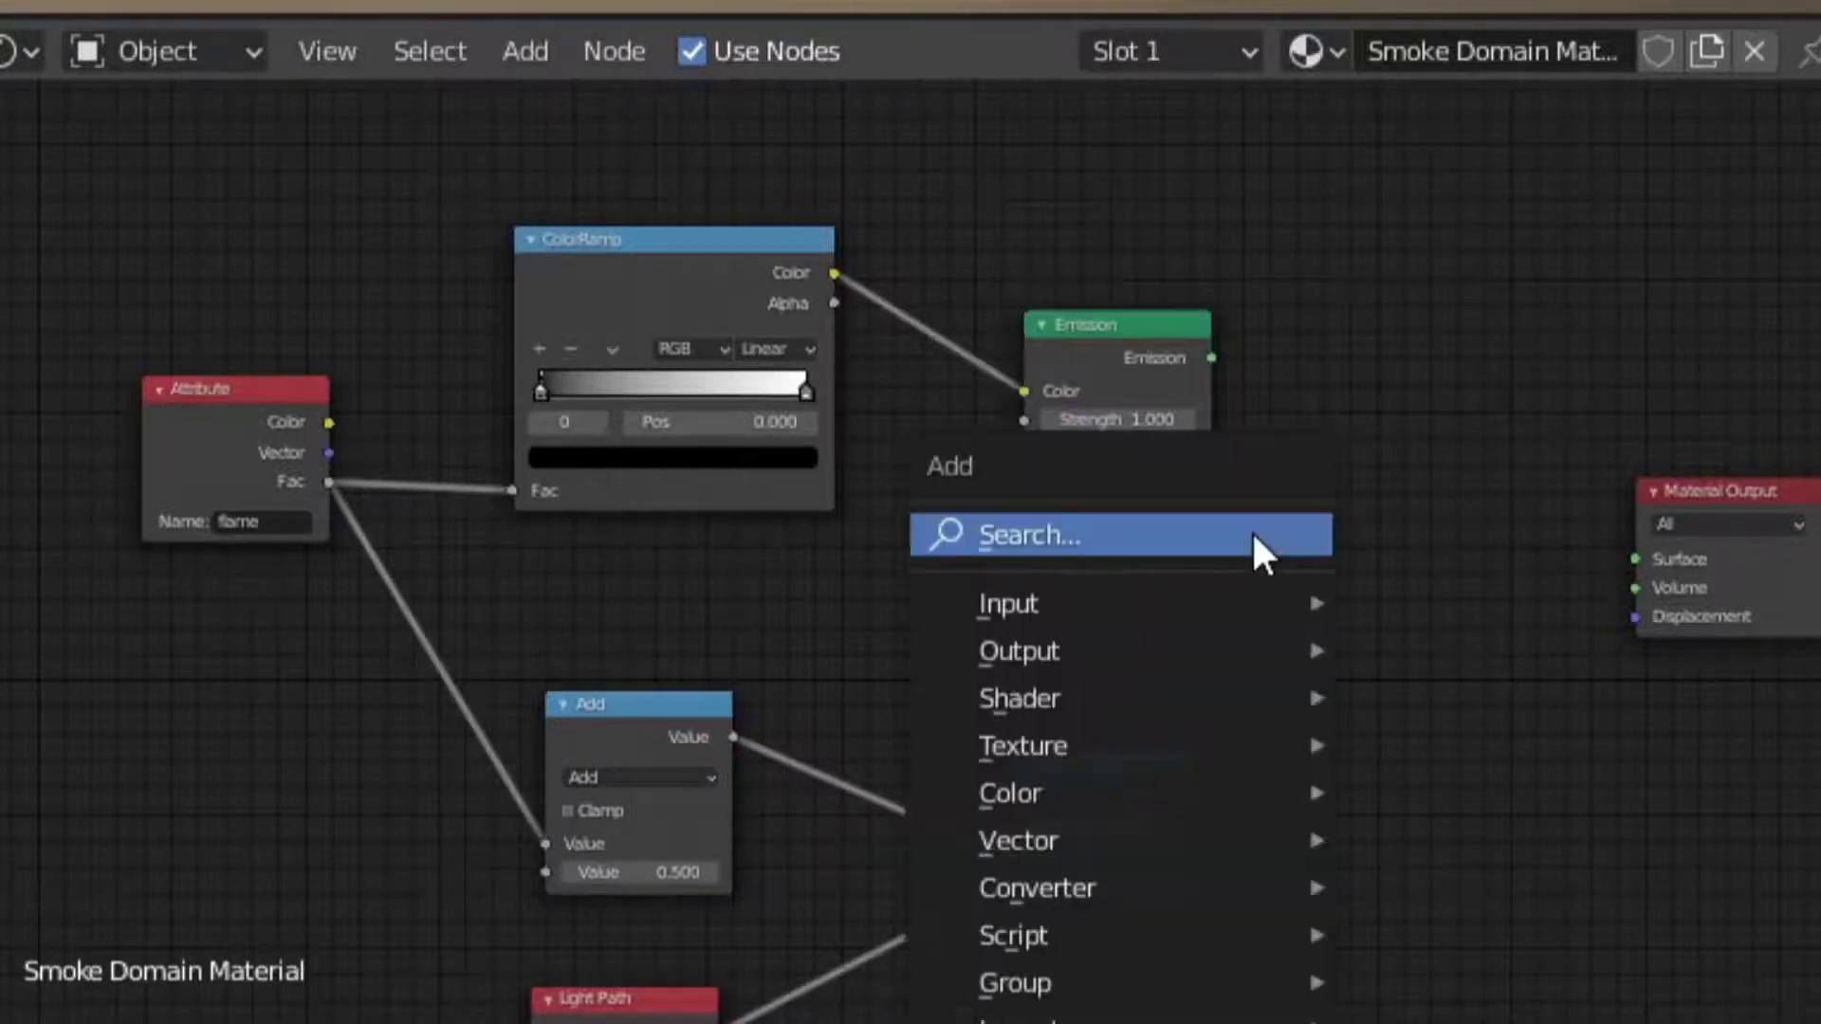
click(1110, 353)
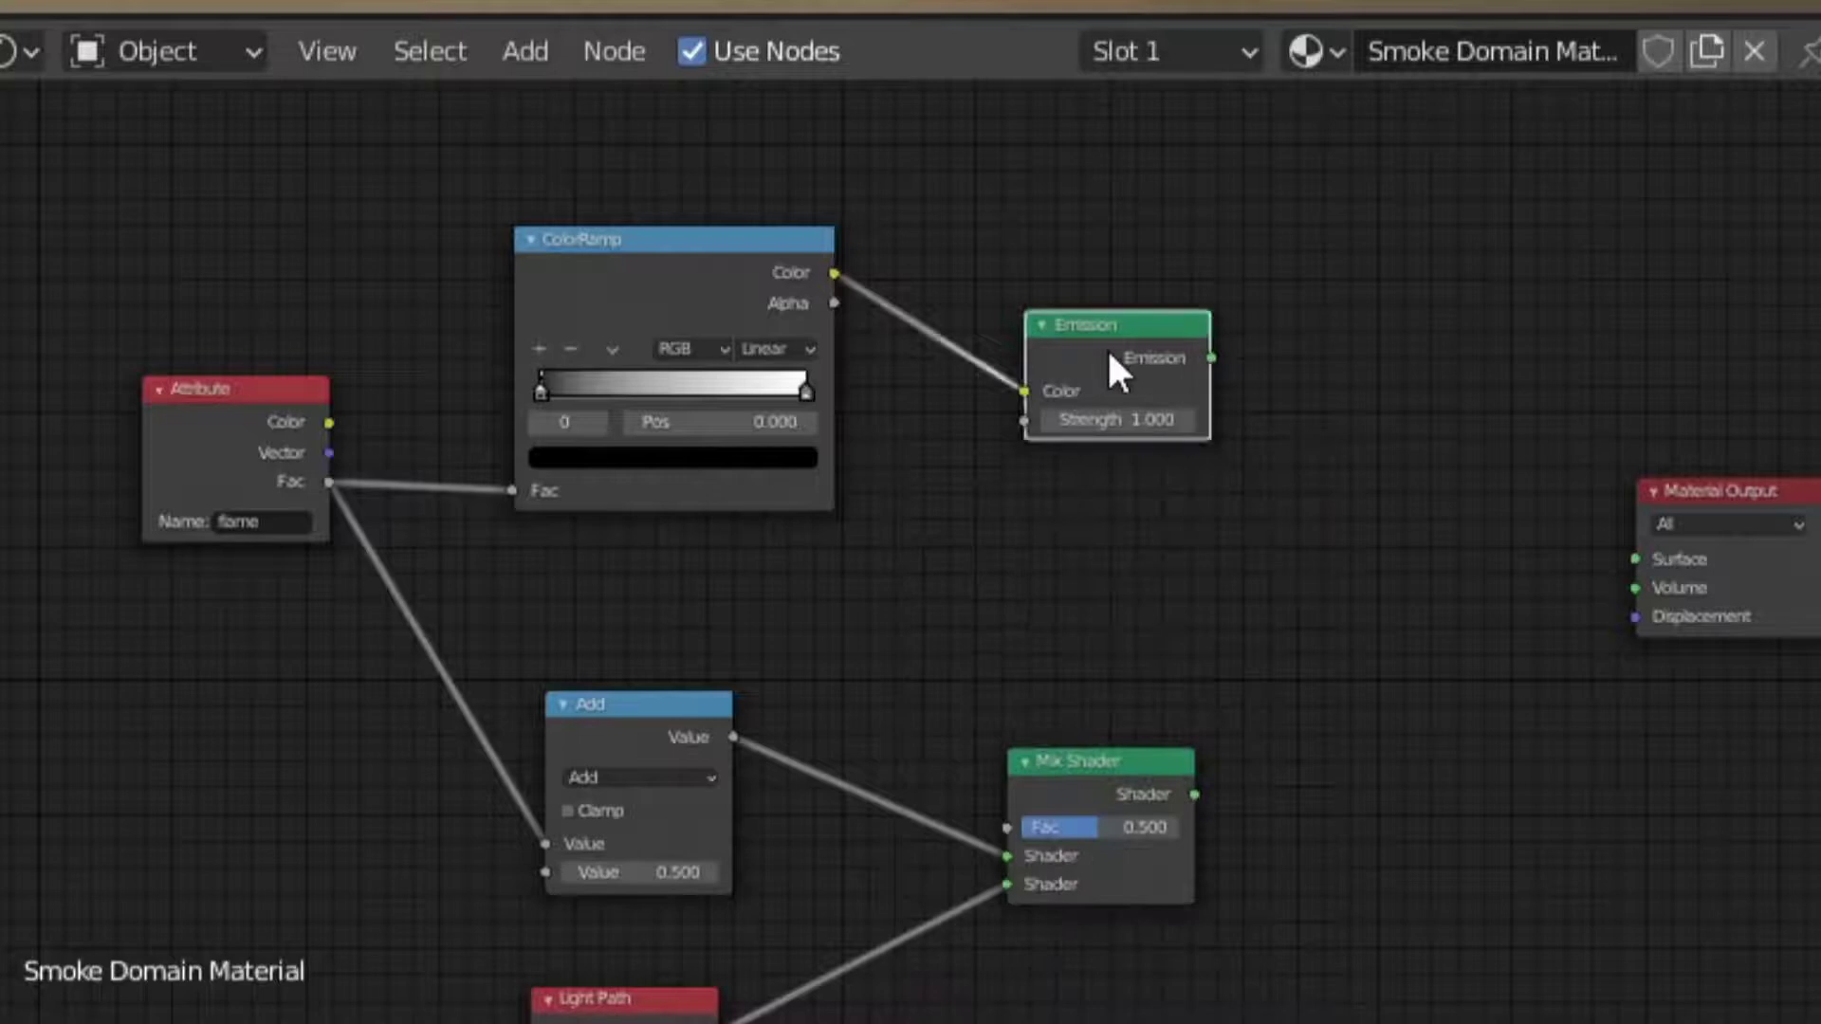
key(shift+d)
click(1479, 649)
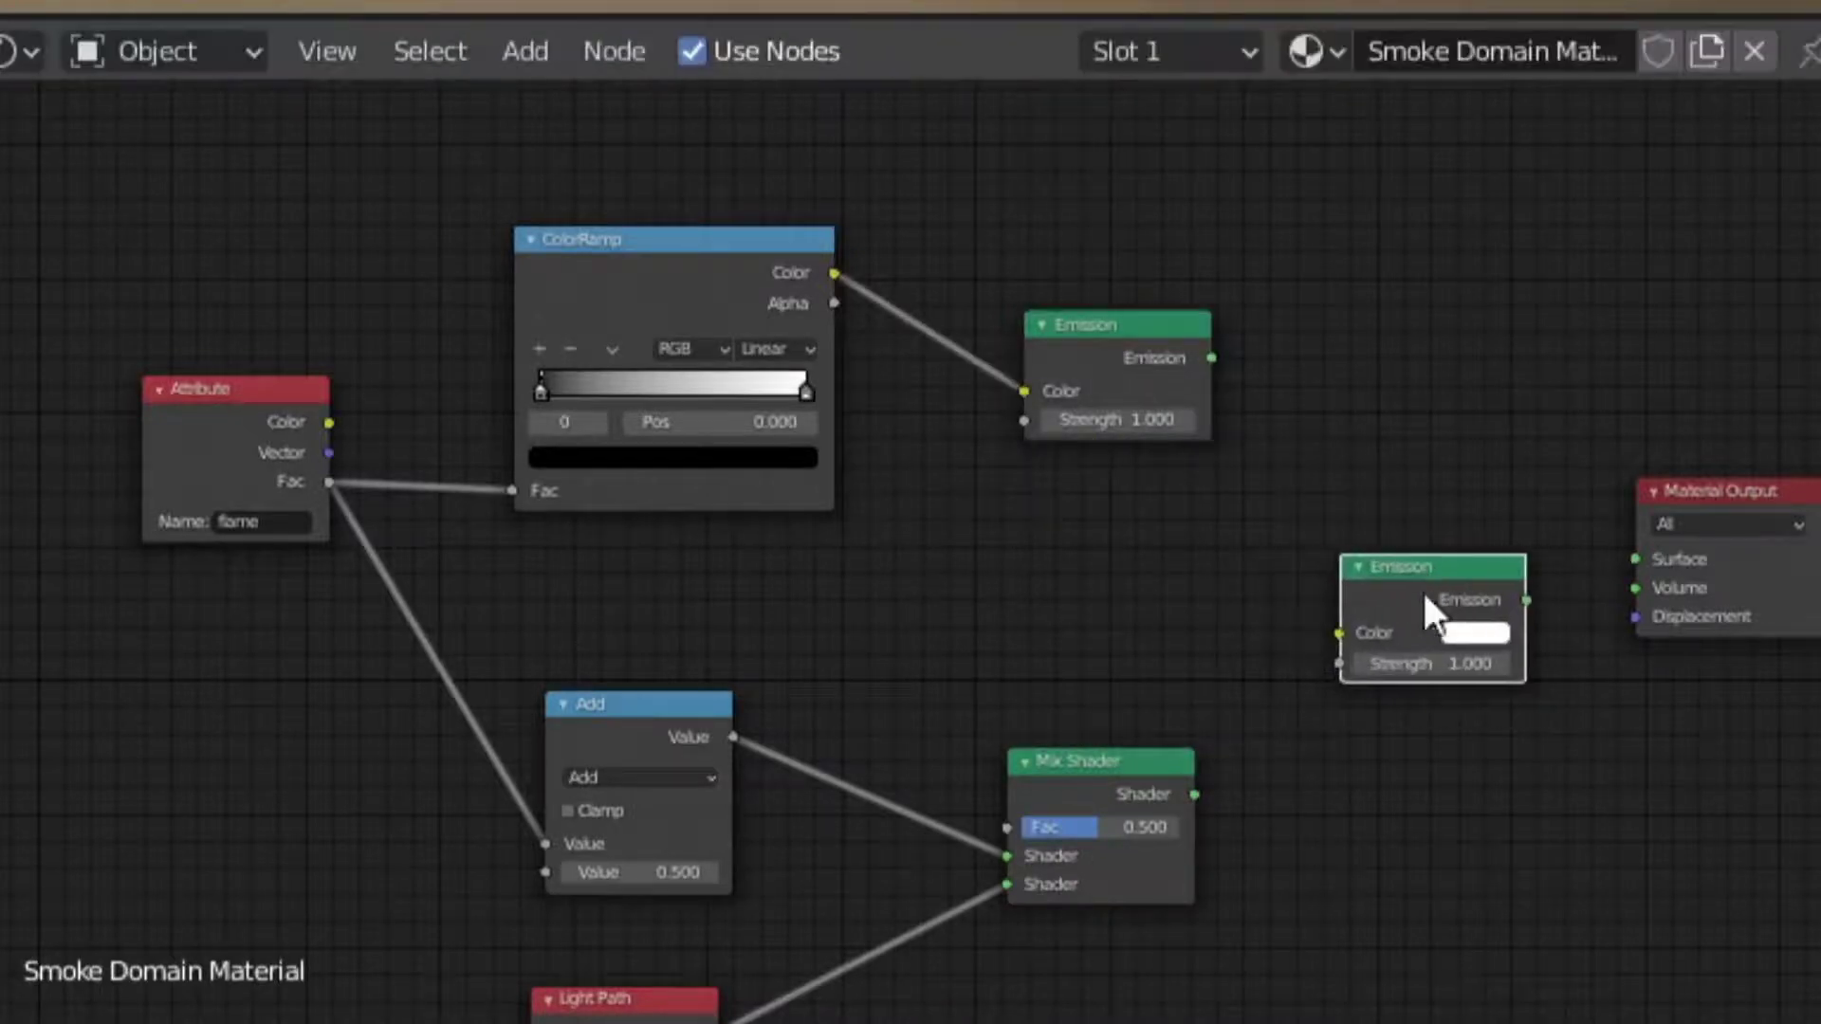
drag(1211, 359, 1323, 564)
click(1416, 588)
key(x)
Duplicate the Mix Shader after the Emission node and connect Emission and the lower Mix Shader to its first and second Shader inputs.
click(1092, 791)
key(shift+d)
click(1345, 442)
mouse_move(1211, 361)
mouse_down()
mouse_move(1396, 552)
mouse_move(1272, 498)
mouse_move(1211, 359)
mouse_up()
scroll(1328, 569, up, 2)
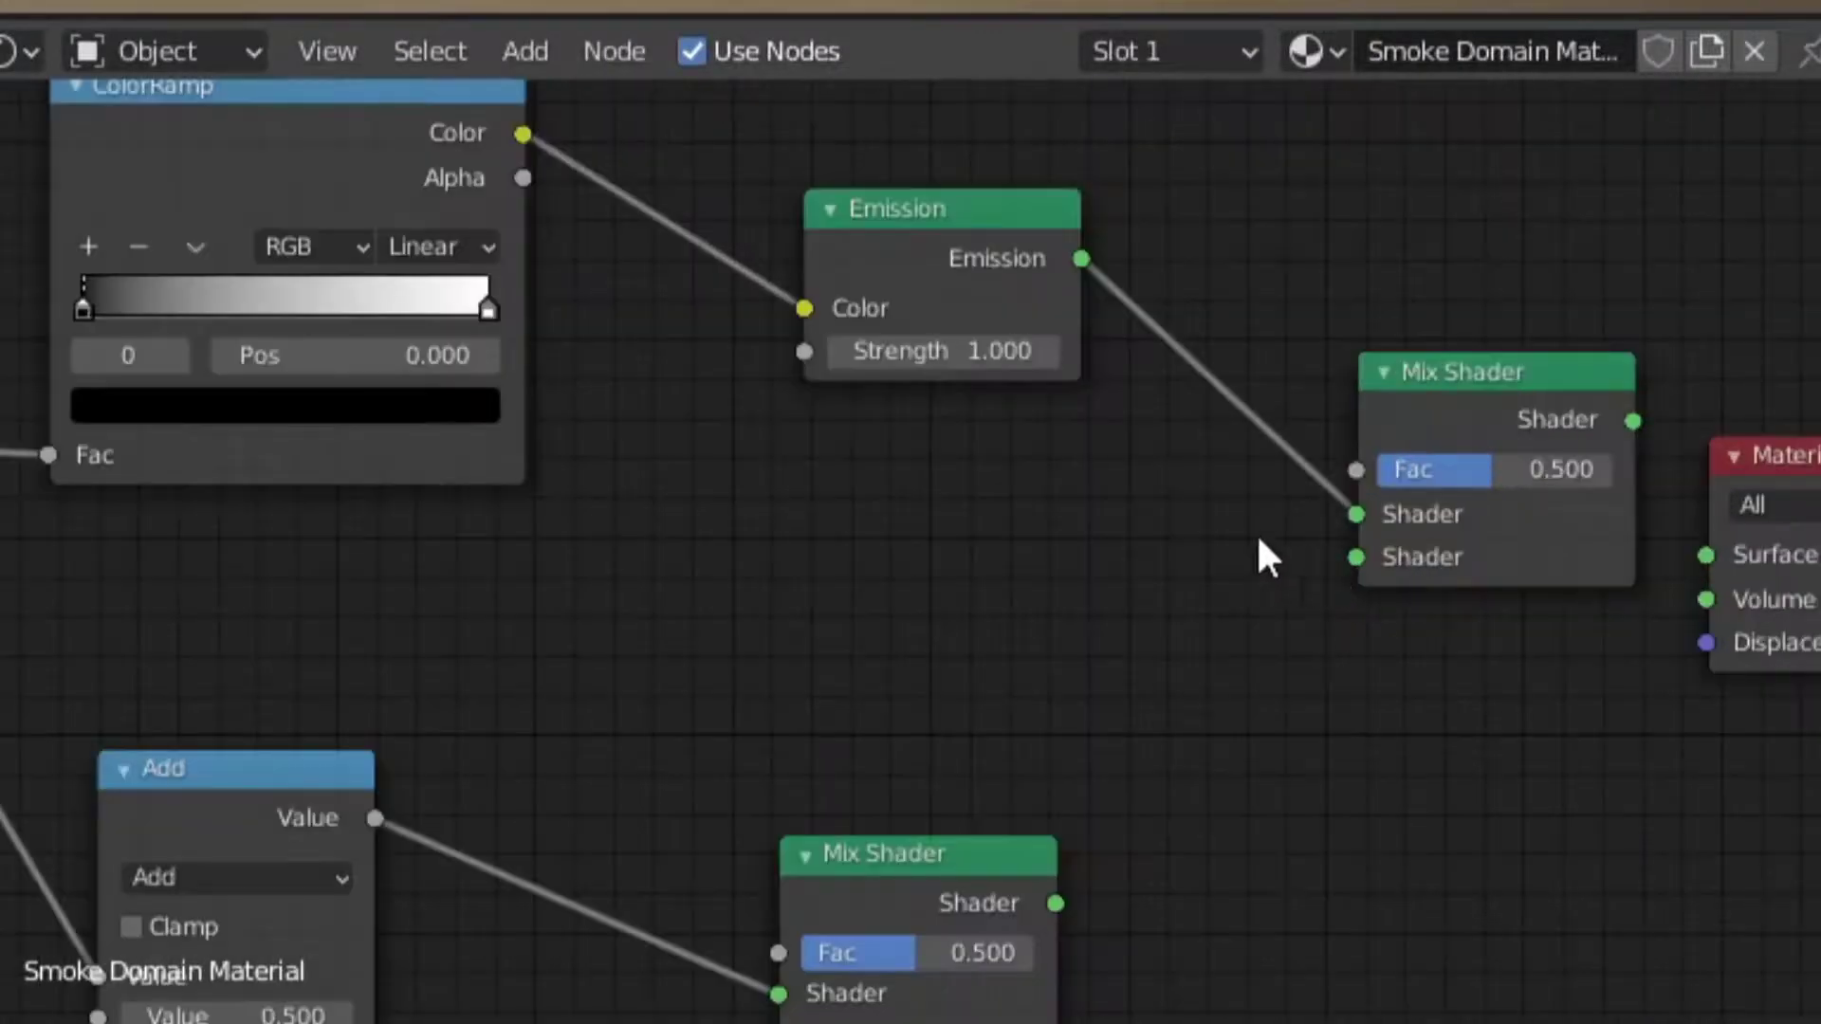
drag(1056, 903, 1413, 578)
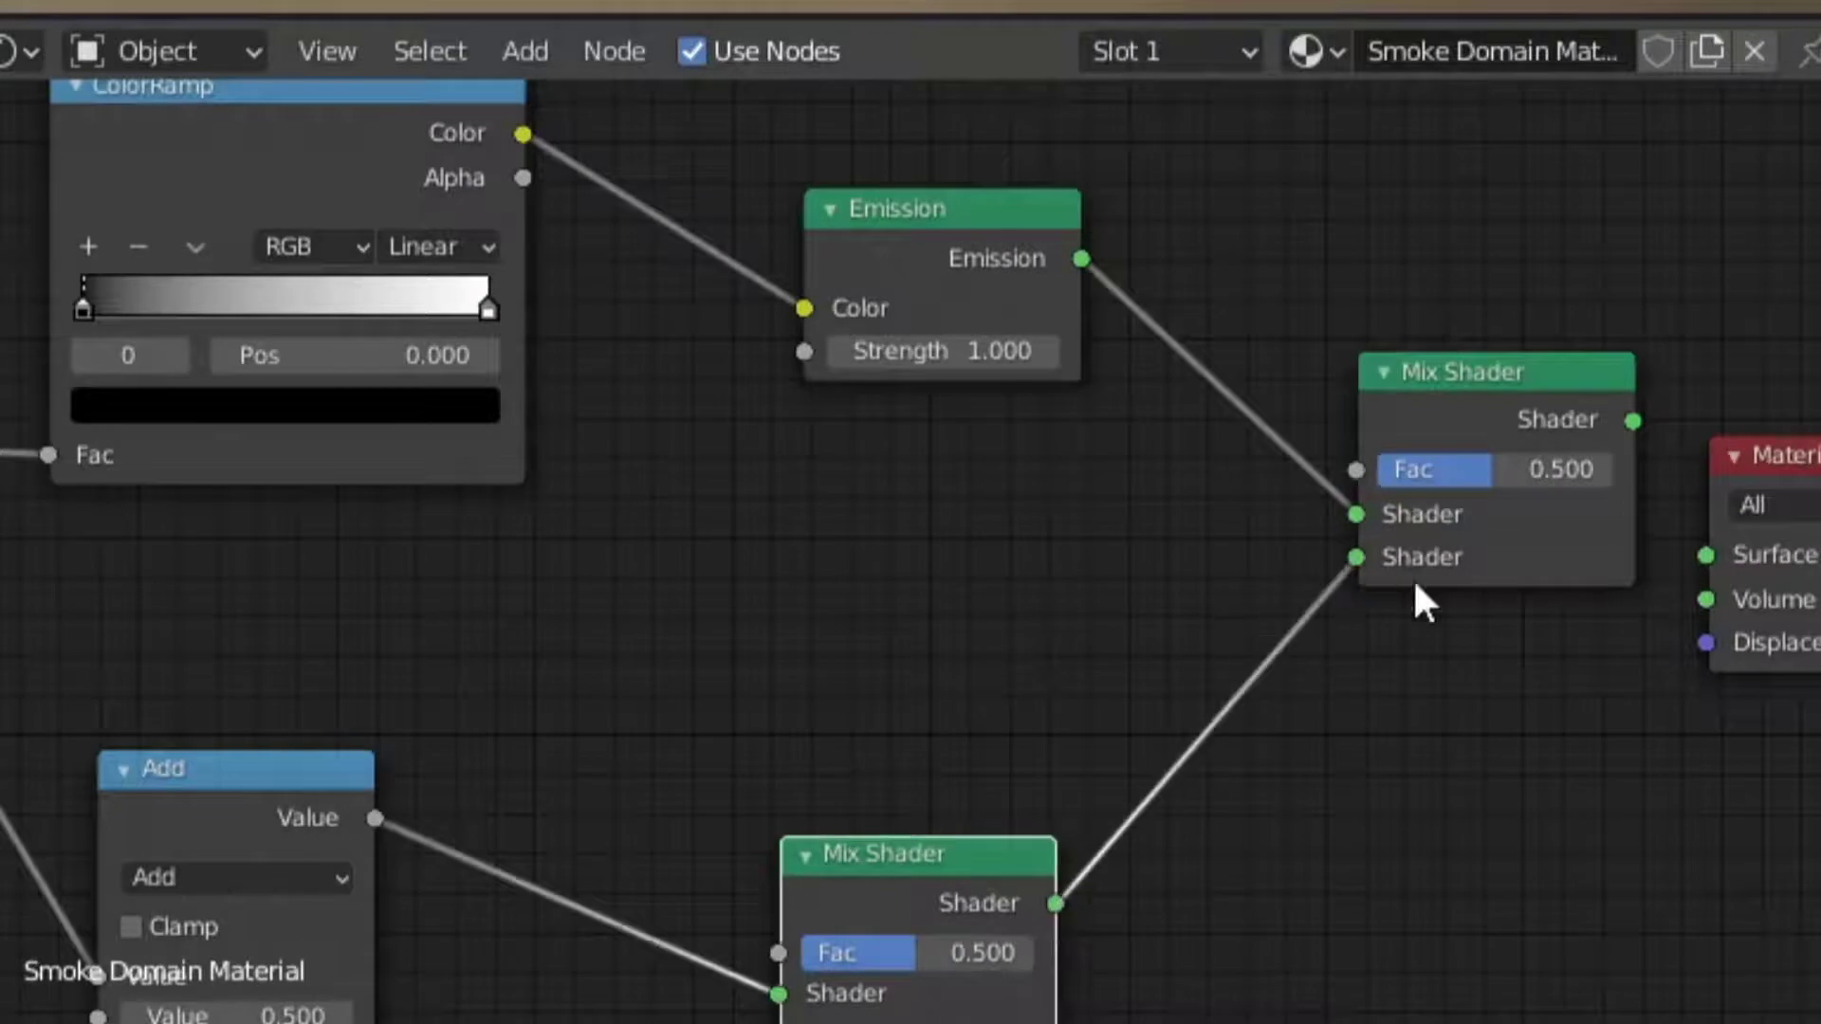
Move the Material Output and Principled Volume nodes farther right to free space after the new Mix Shader.
middle_drag(1742, 679, 1233, 671)
drag(1297, 432, 1817, 189)
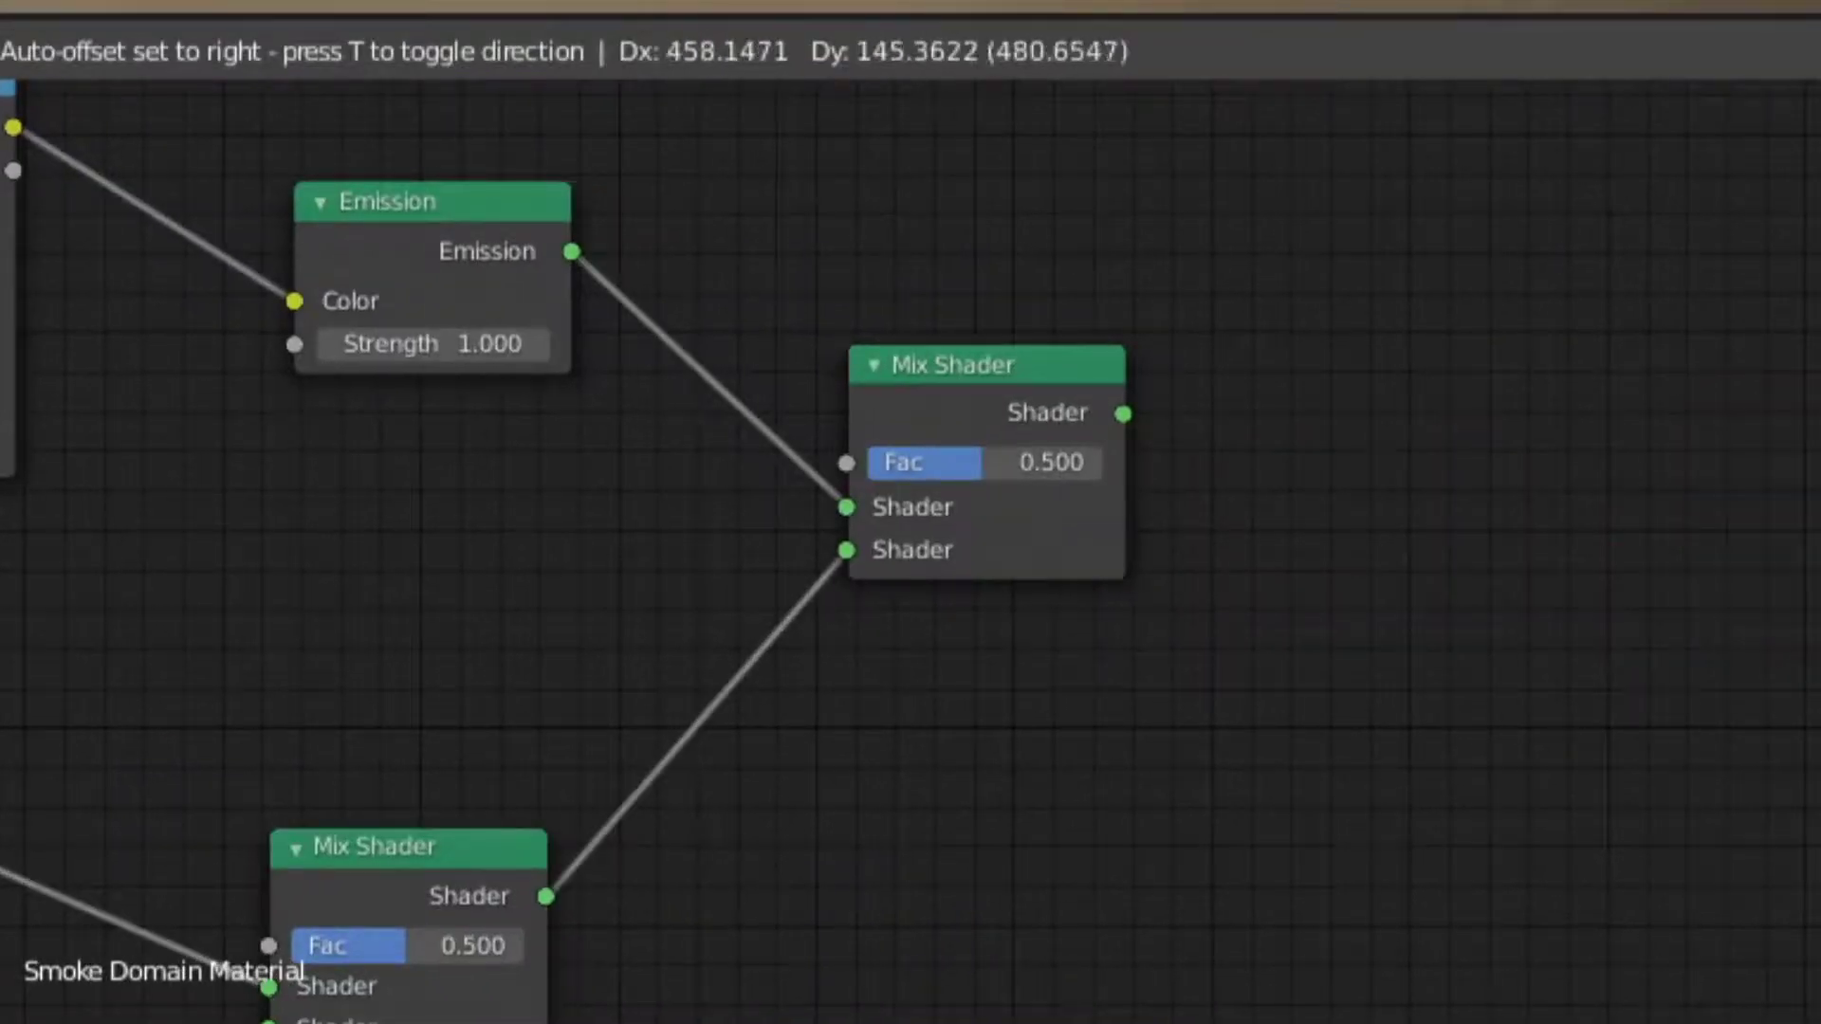
scroll(1077, 756, down, 4)
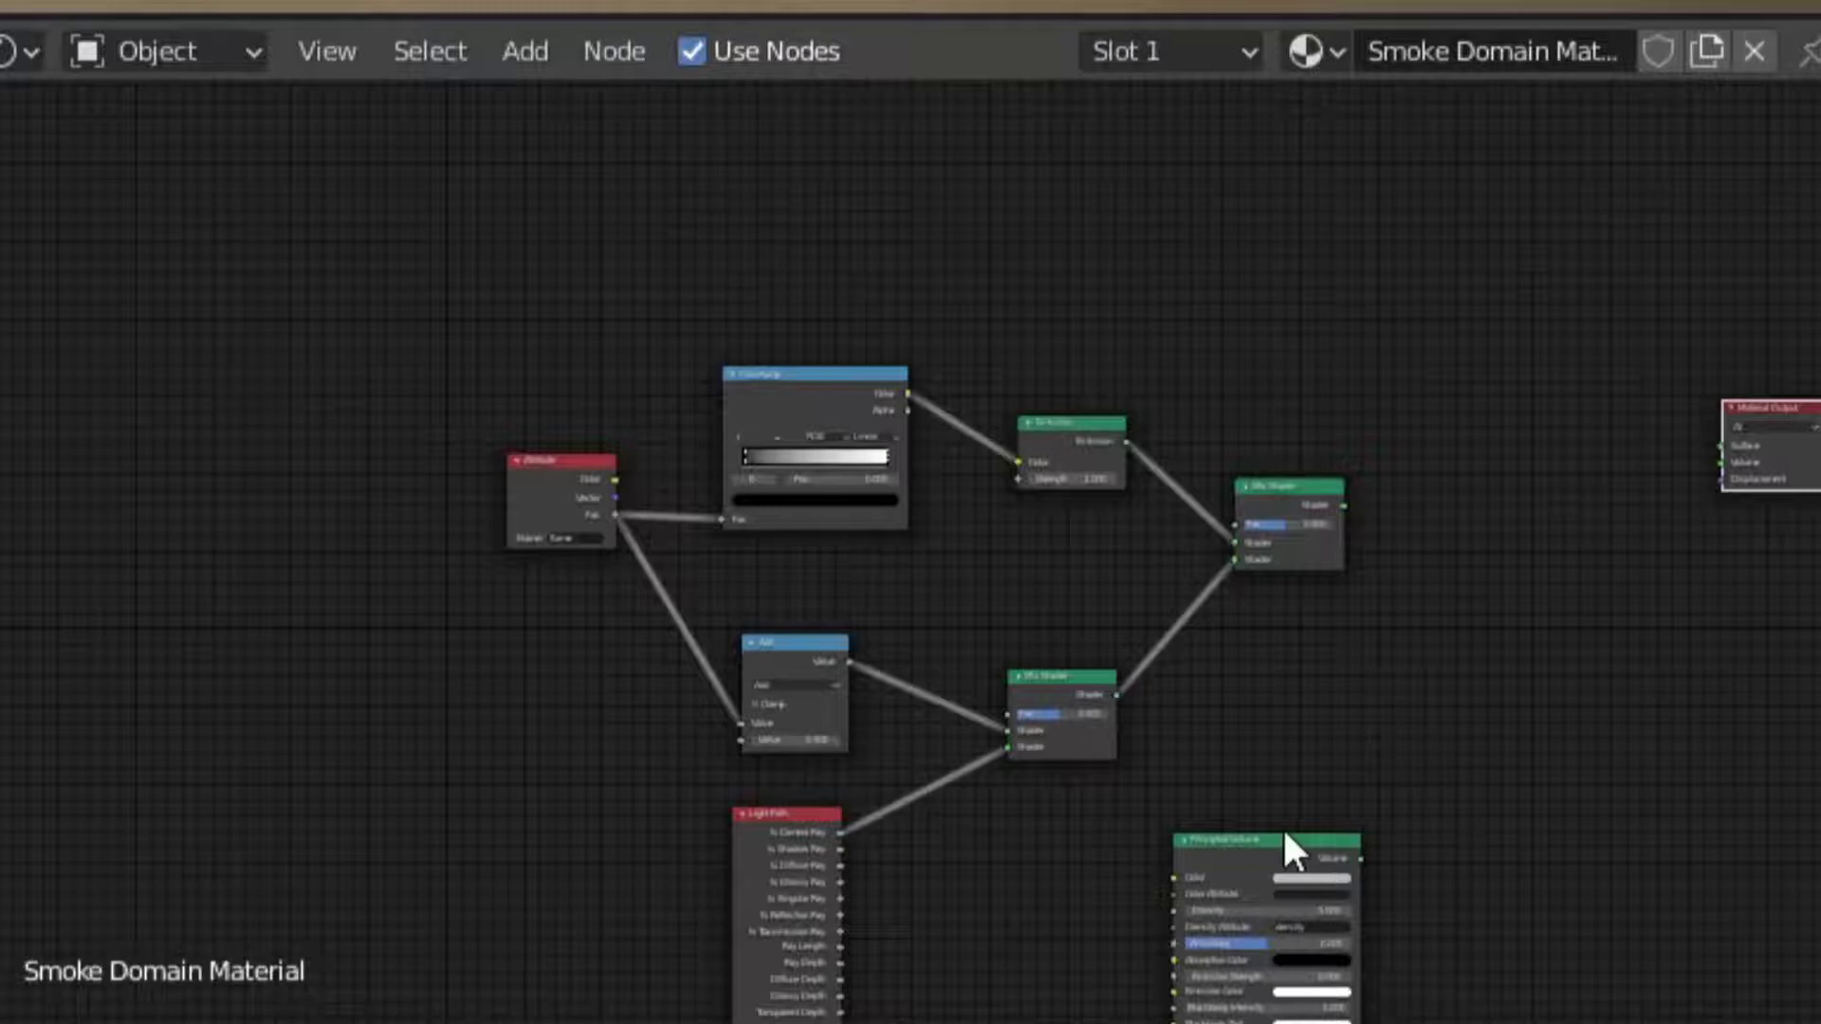
drag(1286, 837, 1807, 849)
Add a second Attribute node in the empty area above the ColorRamp branch.
middle_drag(1260, 509, 1380, 974)
key(shift+a)
click(1078, 442)
text(a)
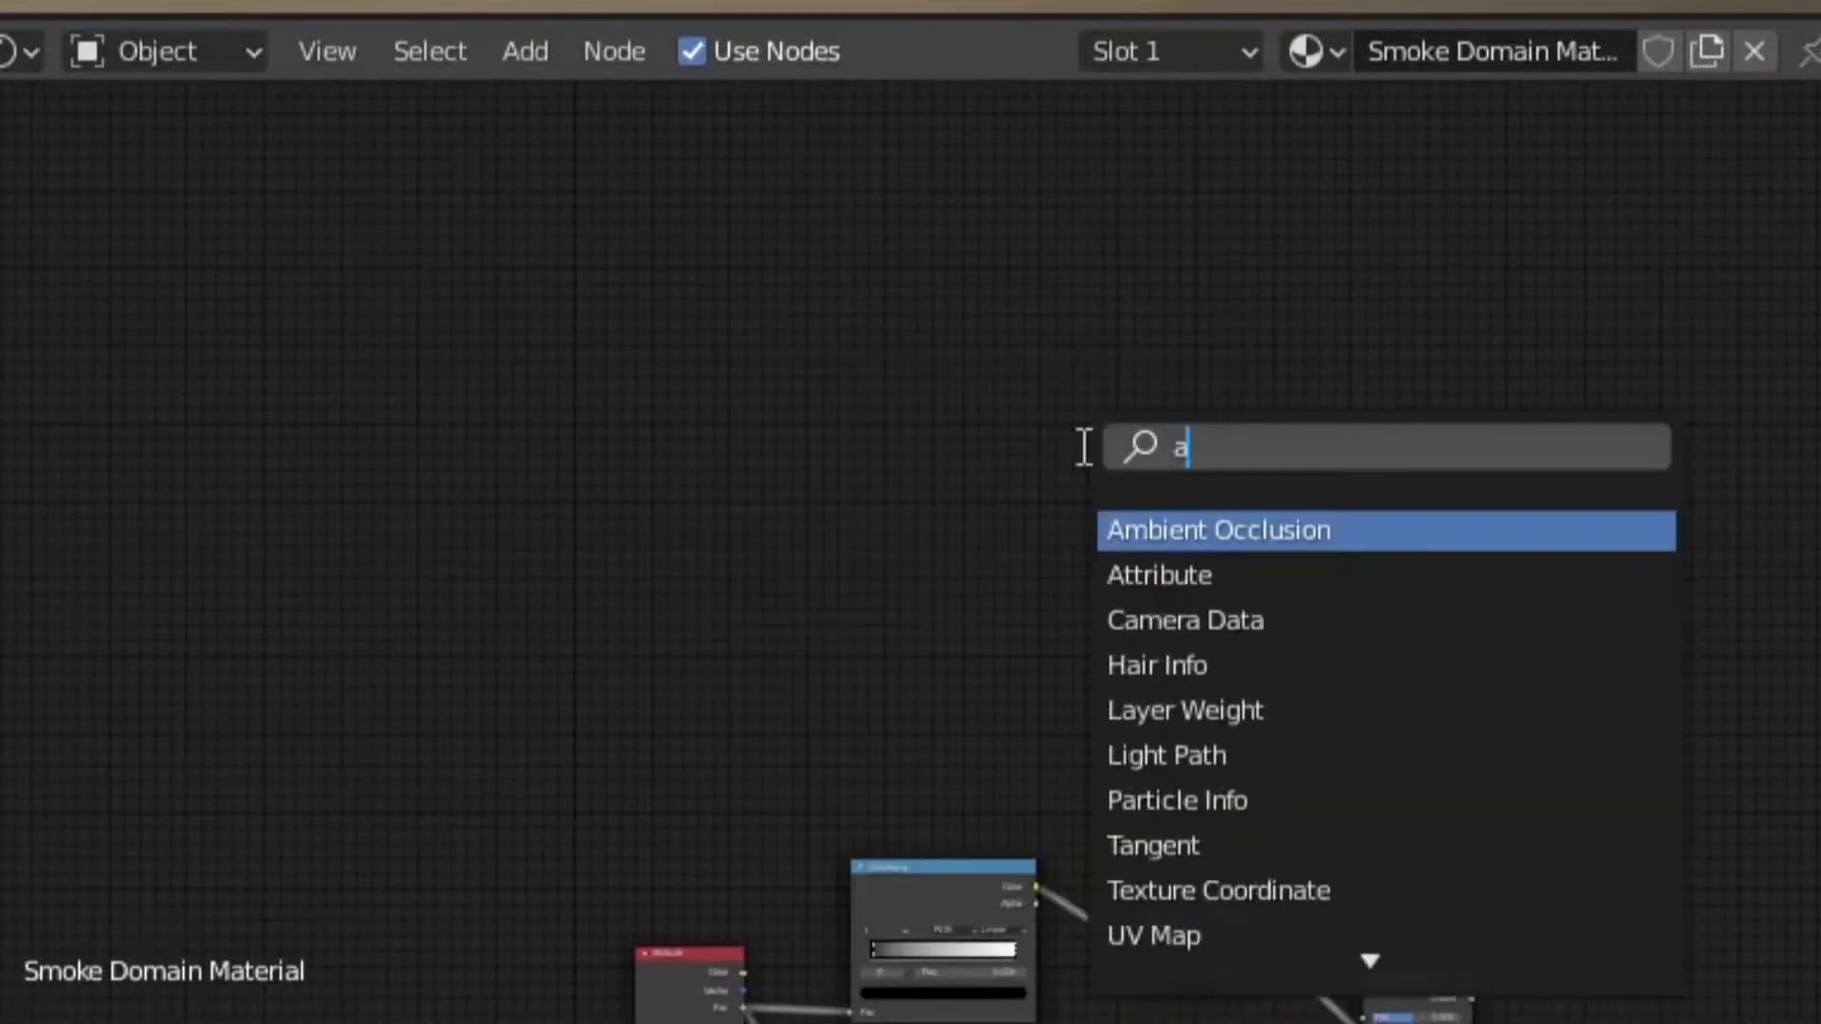
text(t)
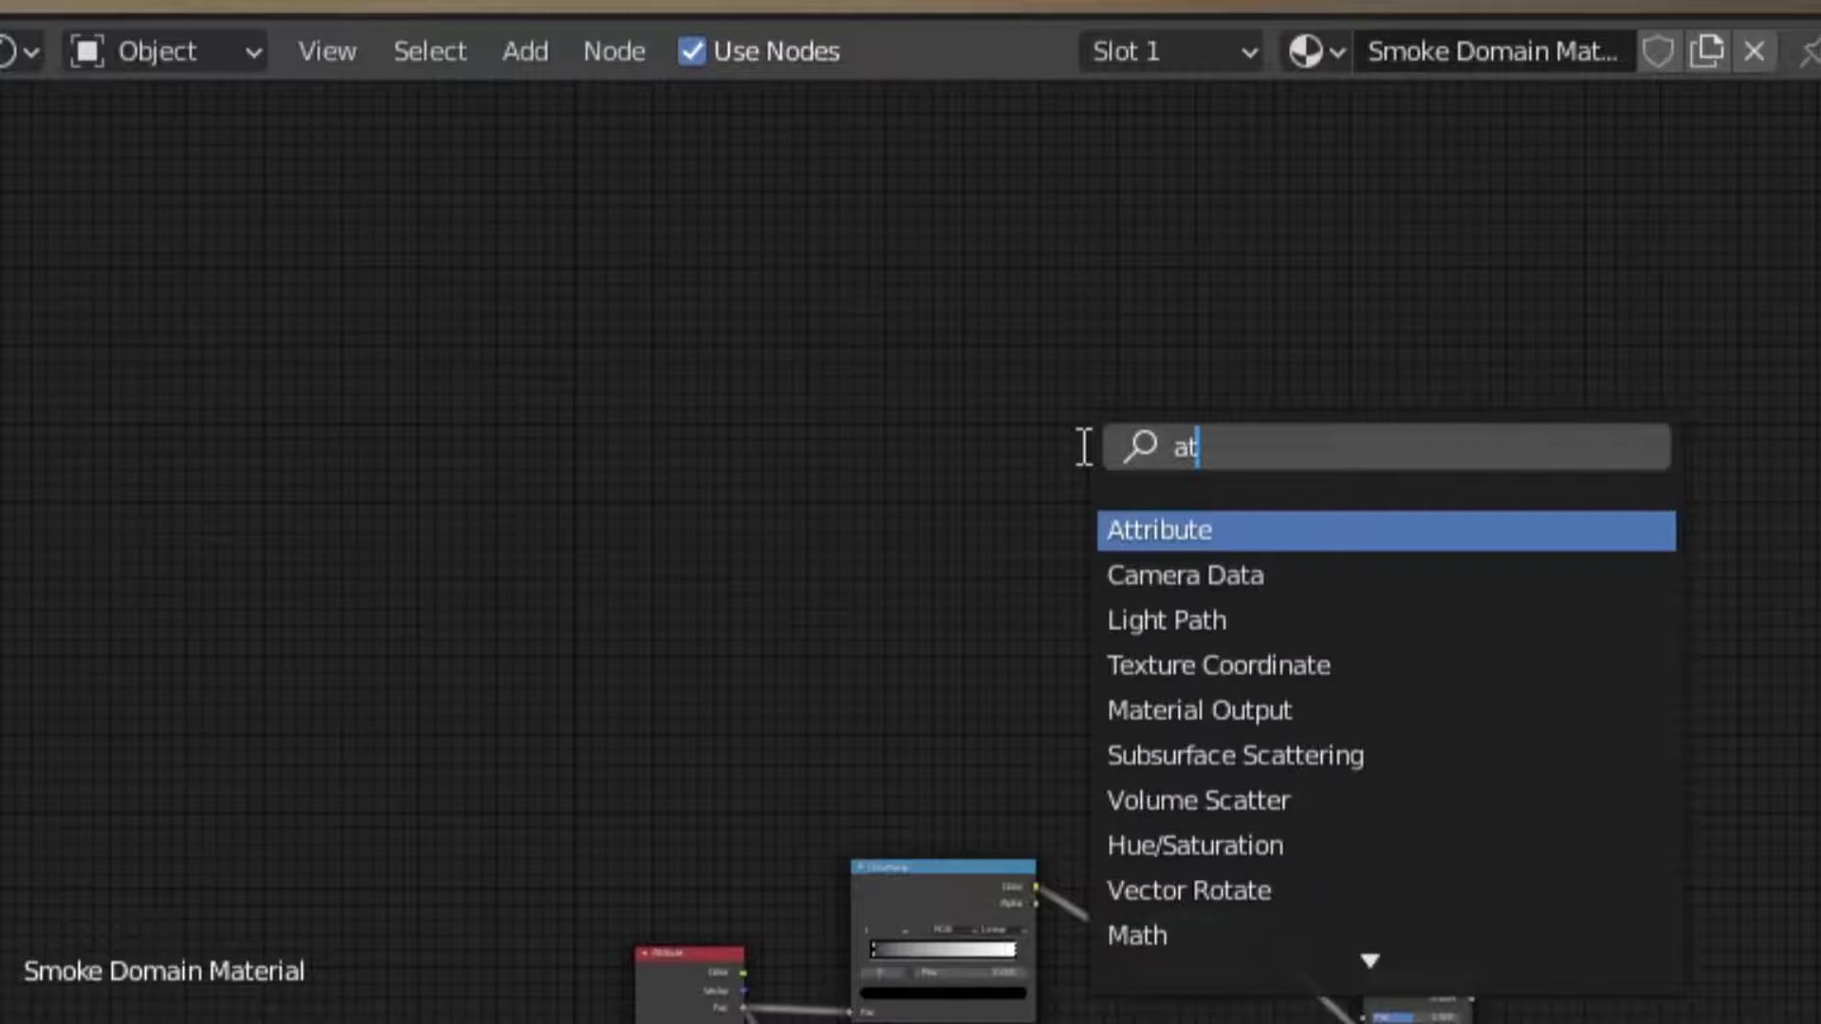
click(1211, 523)
click(640, 449)
ctrl+scroll(703, 475, right, 5)
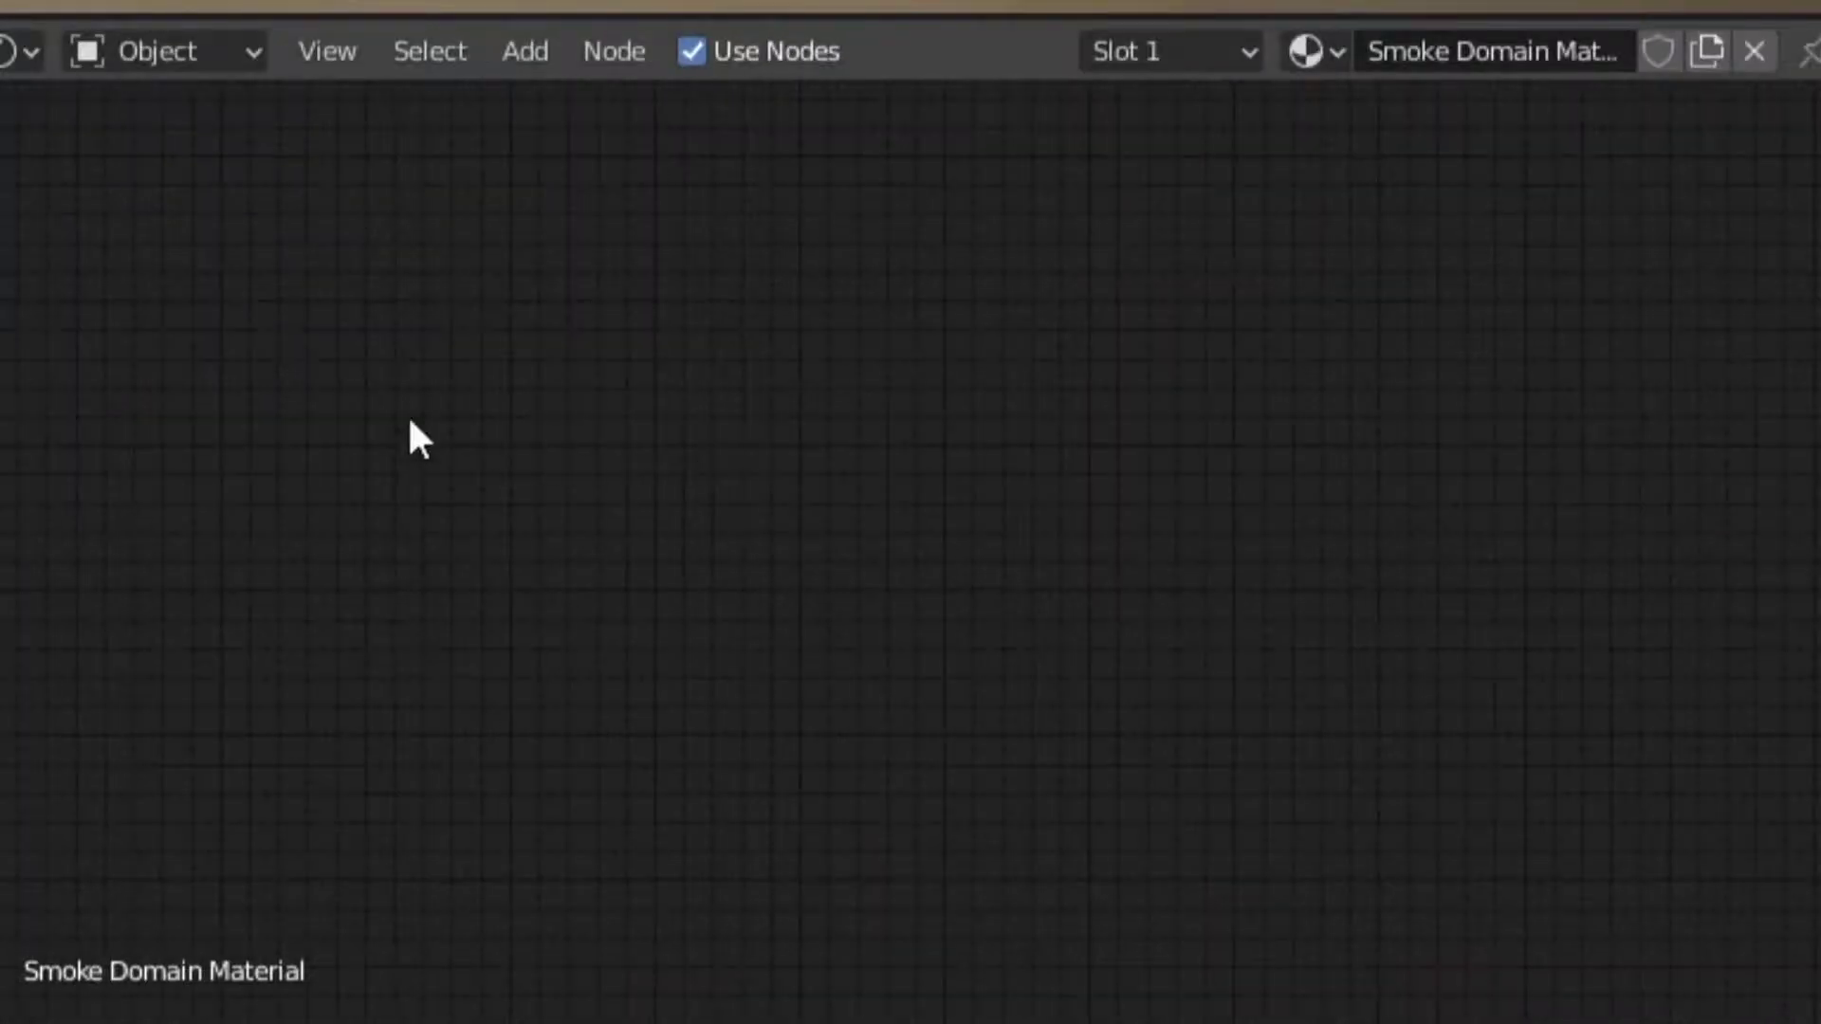
key(KP_Decimal)
key(g)
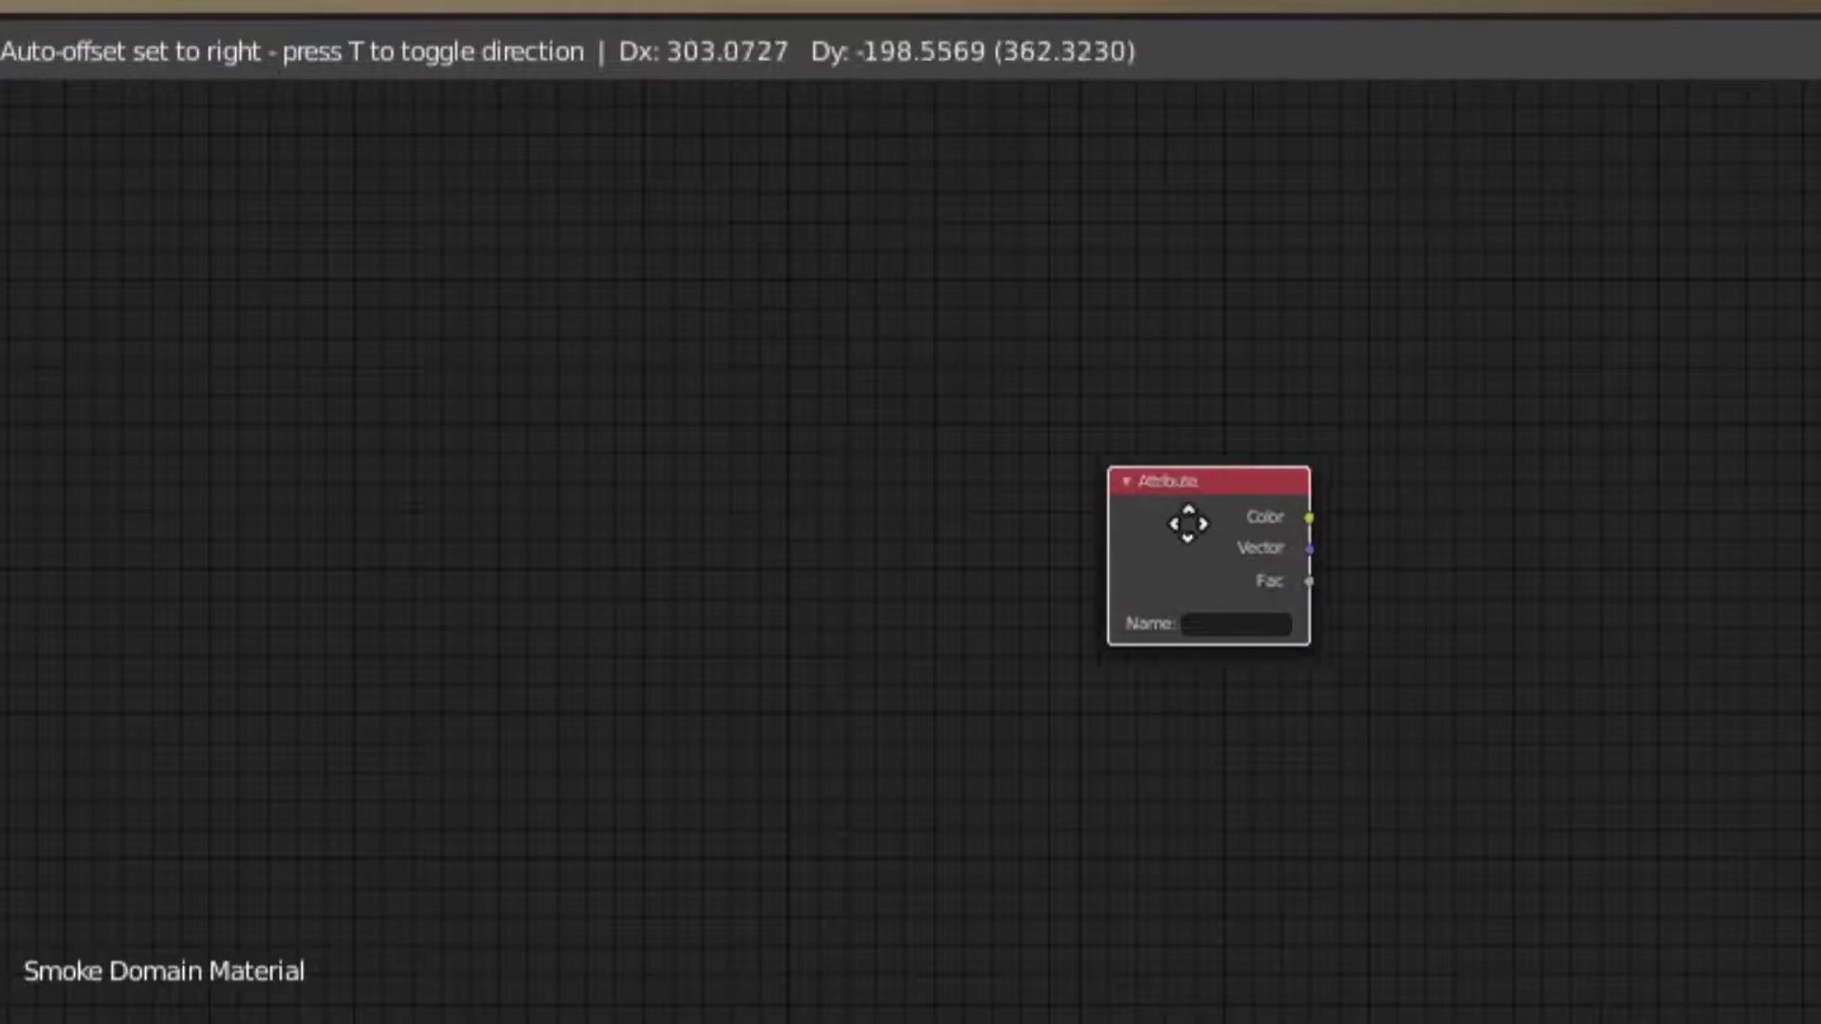
click(1223, 579)
Set the new Attribute node's name to density.
scroll(1242, 607, up, 2)
middle_drag(1260, 630, 1090, 393)
click(942, 372)
text(density)
key(Return)
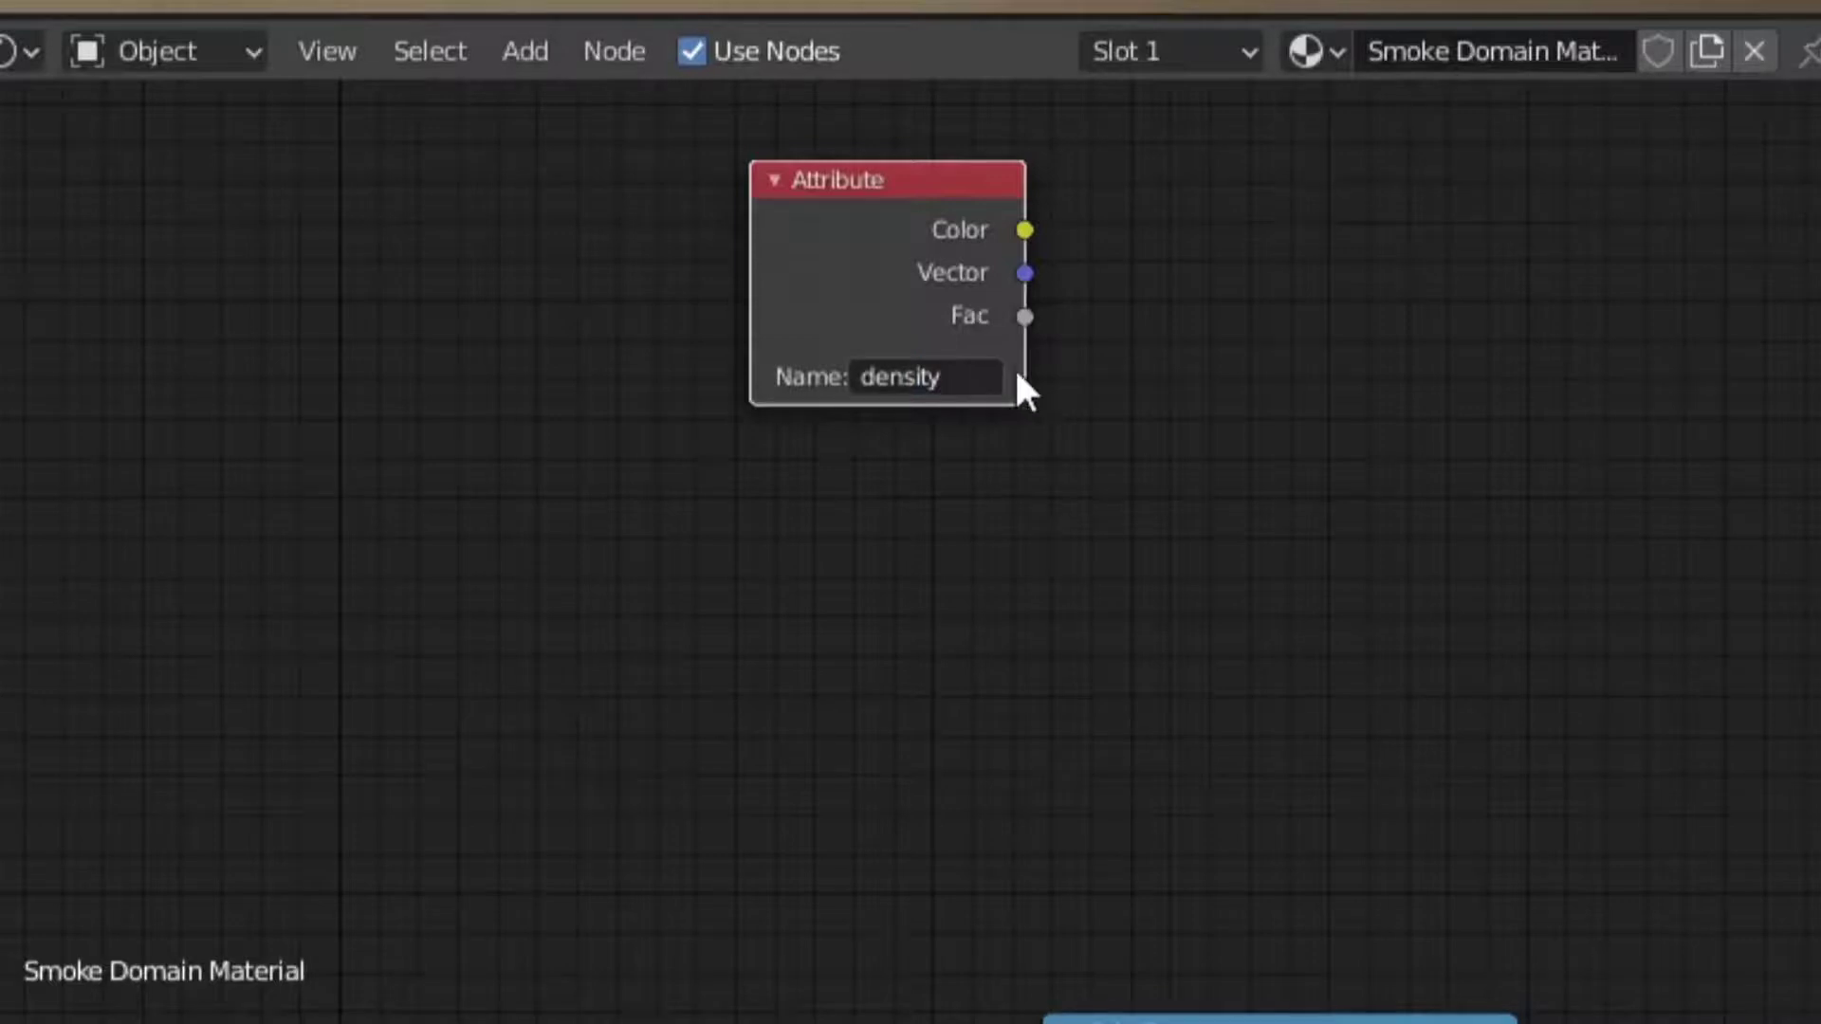
Add a Math node beside the density Attribute and connect the Attribute's Fac output to its first Value input.
key(shift+a)
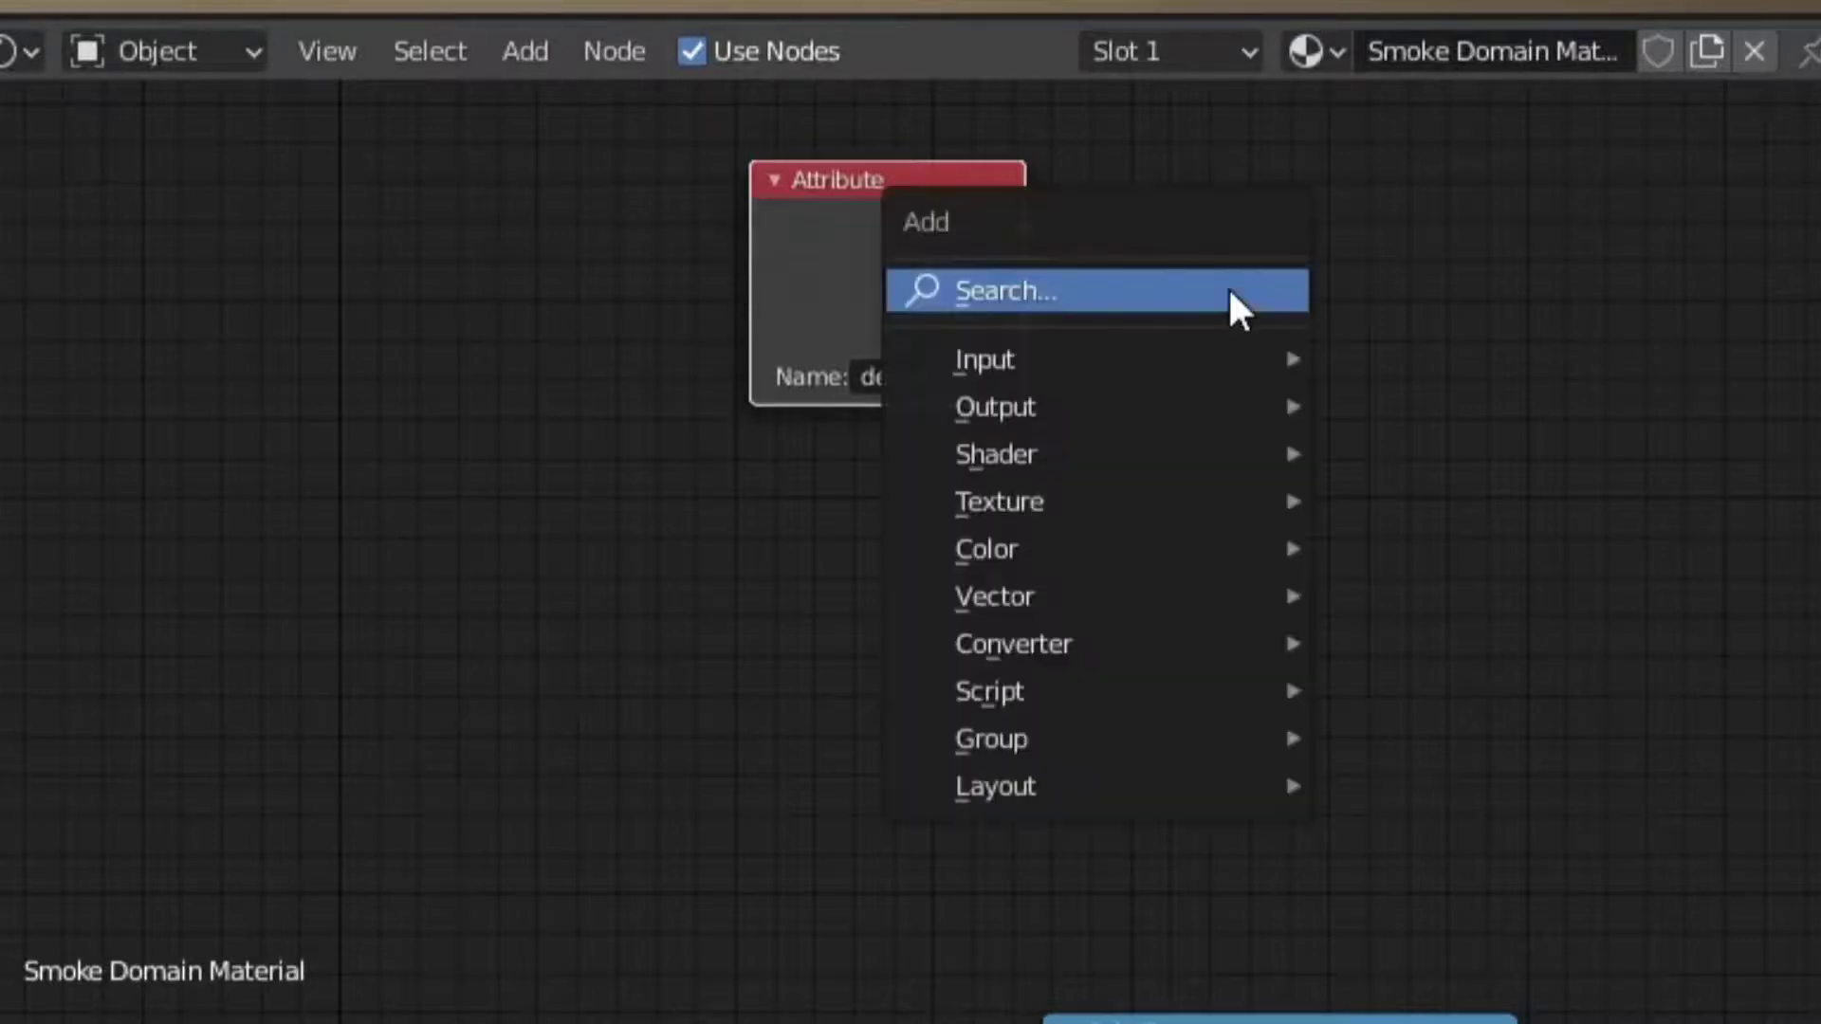
click(1231, 296)
text(math)
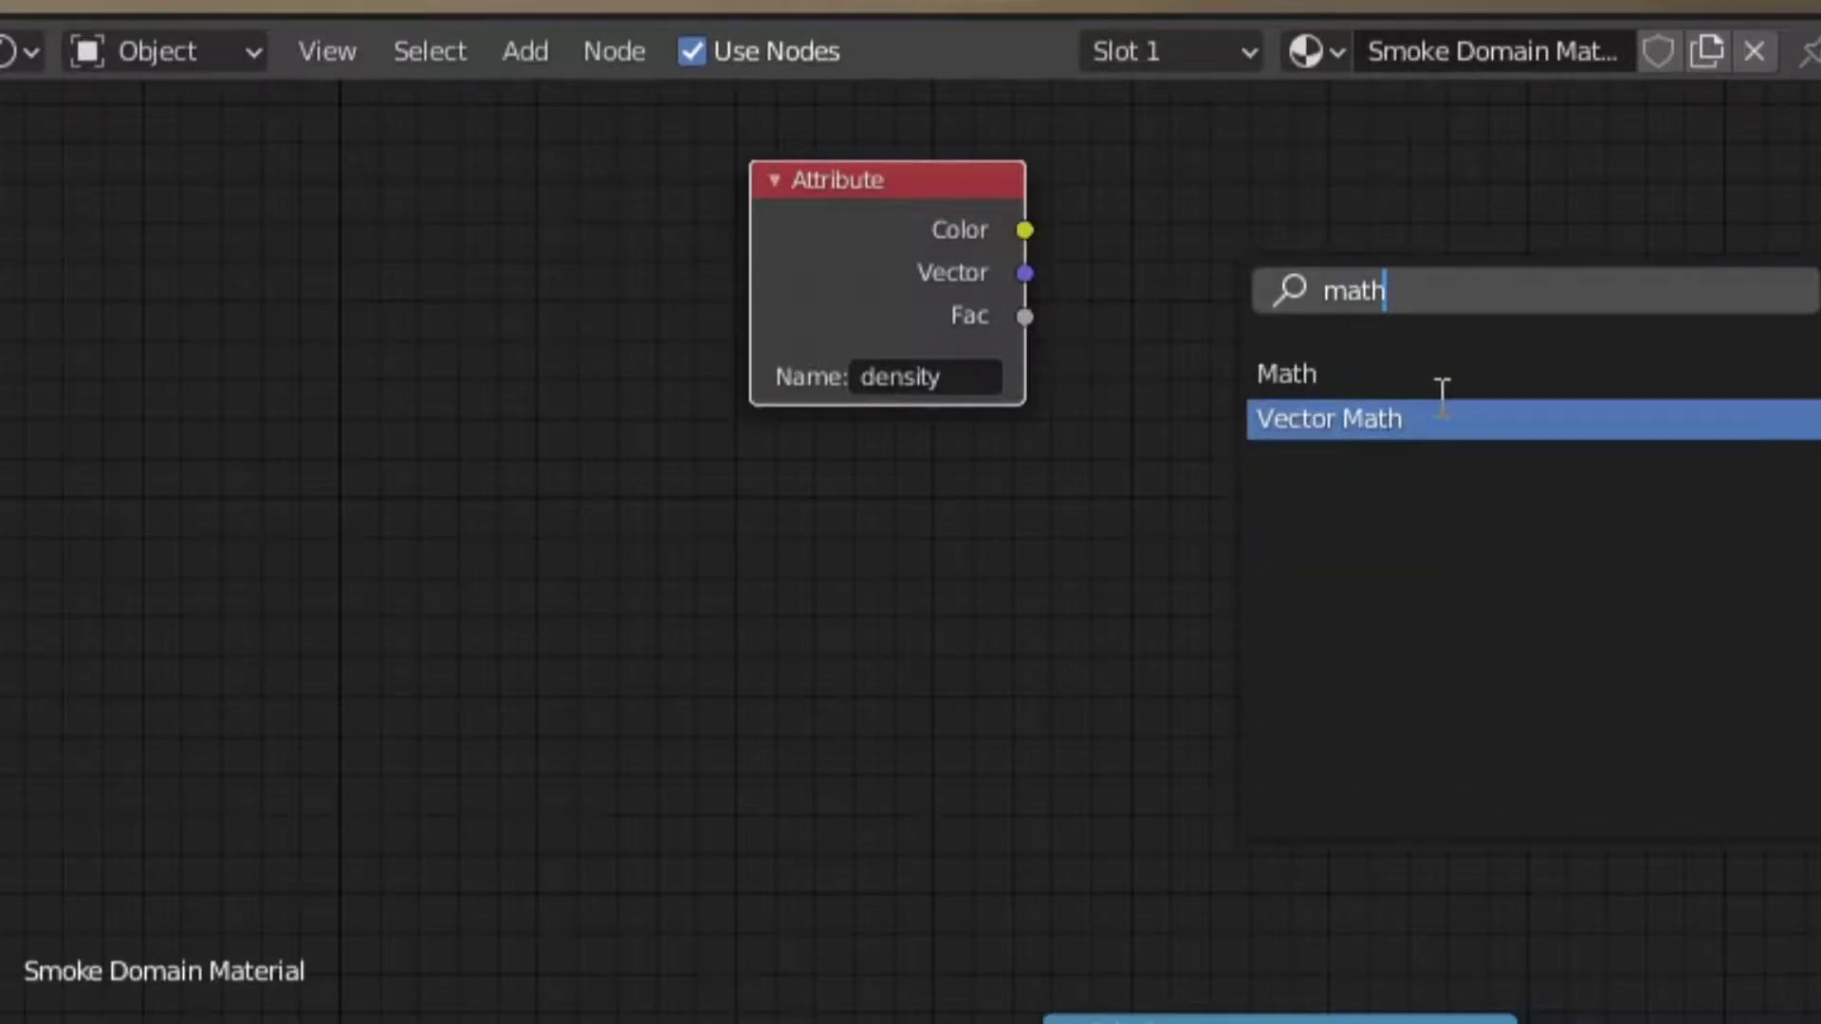
click(1385, 372)
click(1335, 275)
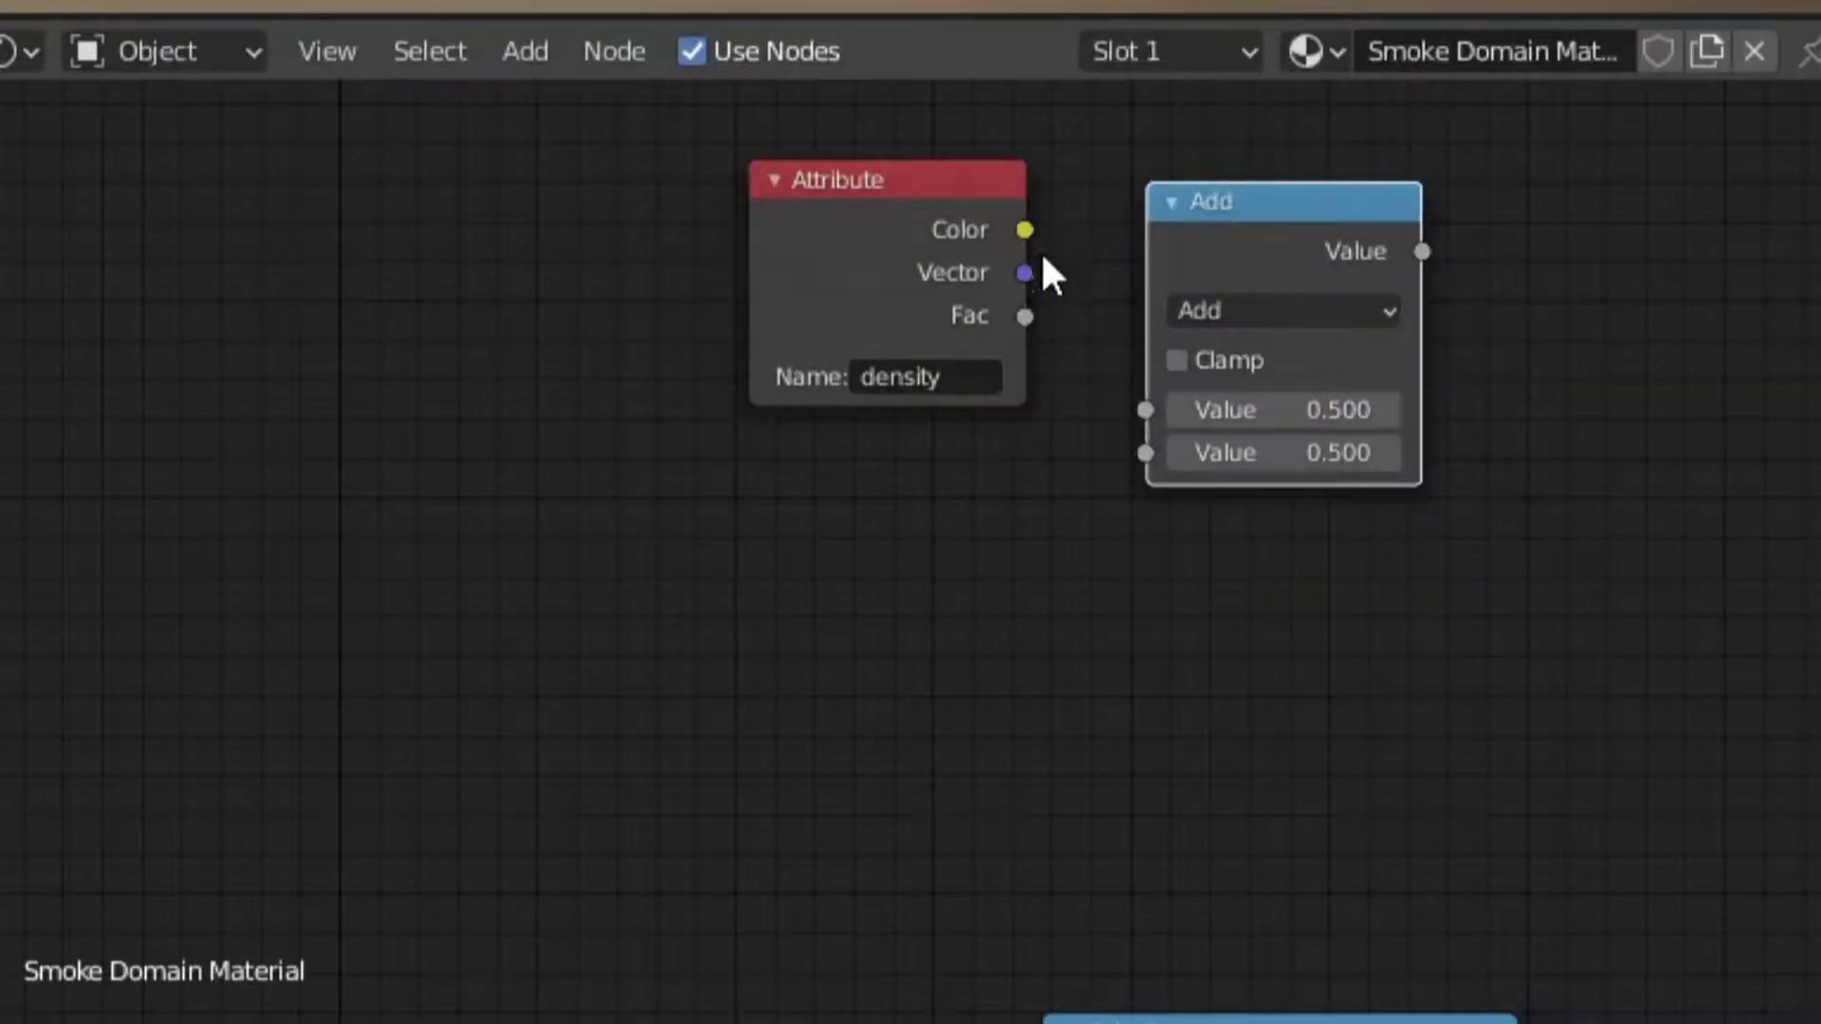
drag(1023, 315, 1184, 396)
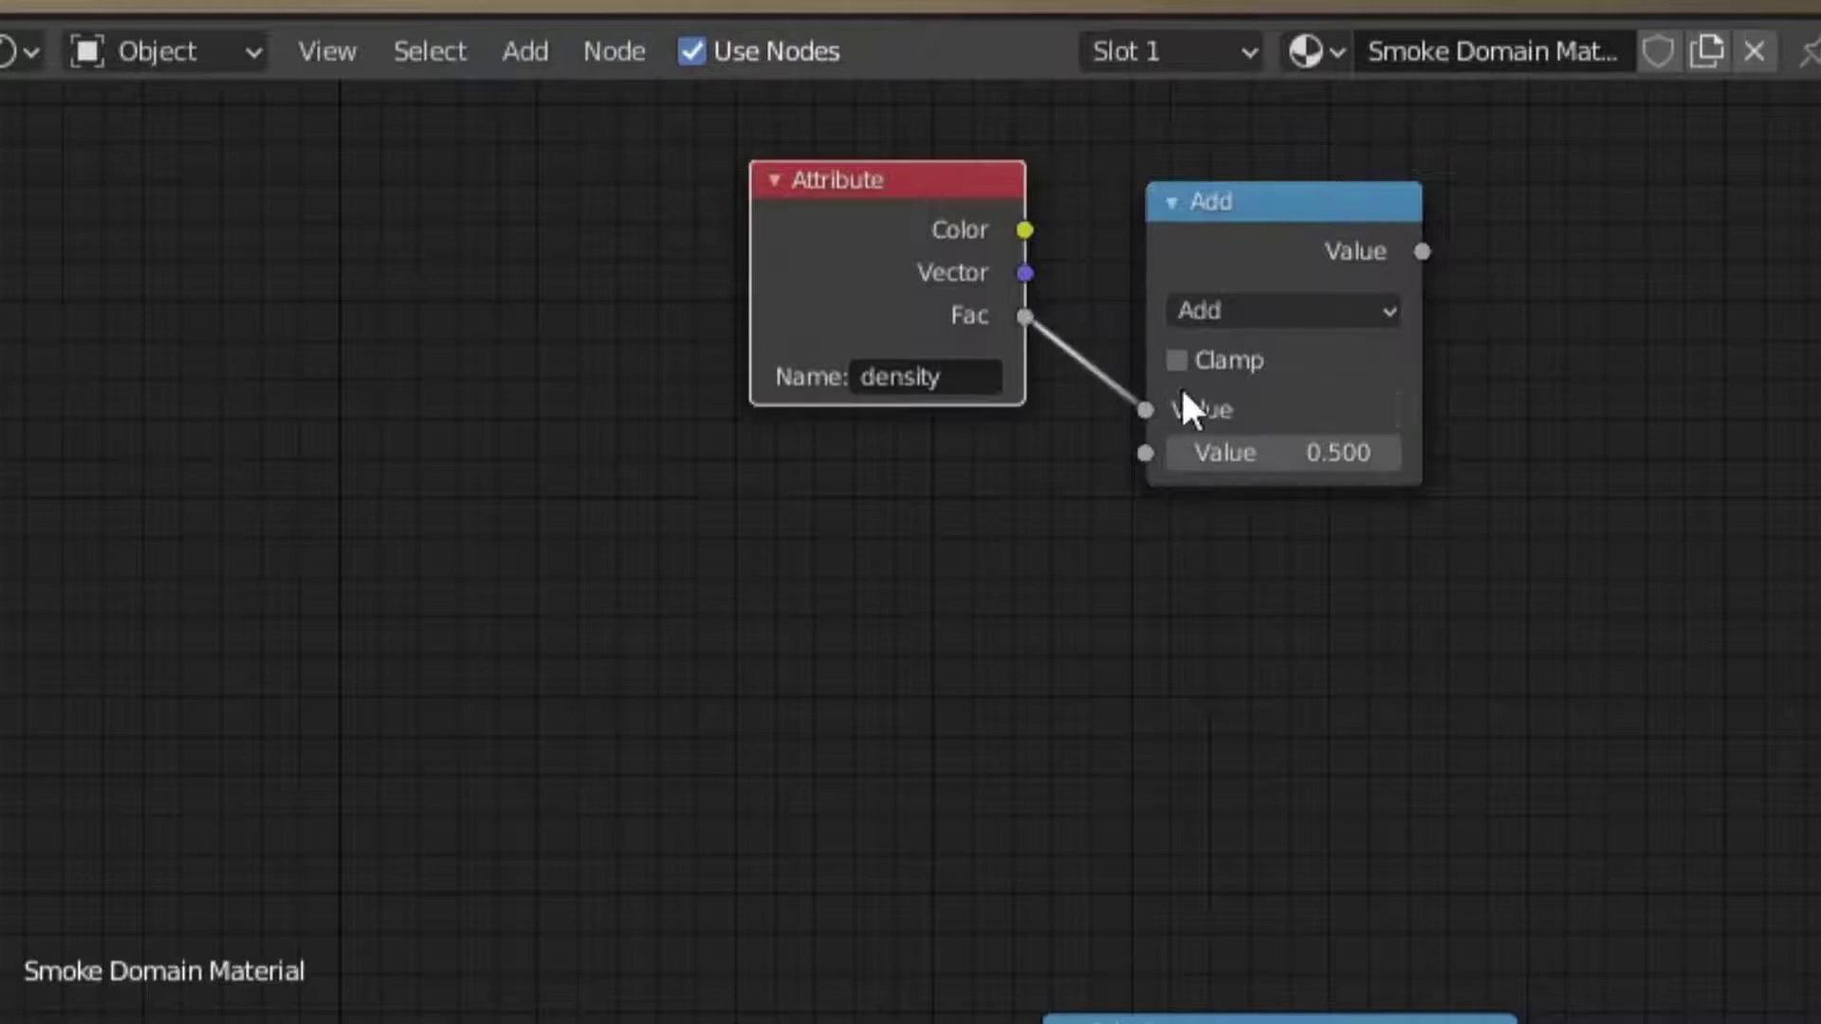
Add a Volume Absorption node after the density branch's Math node.
middle_drag(1454, 252, 1166, 387)
key(shift+a)
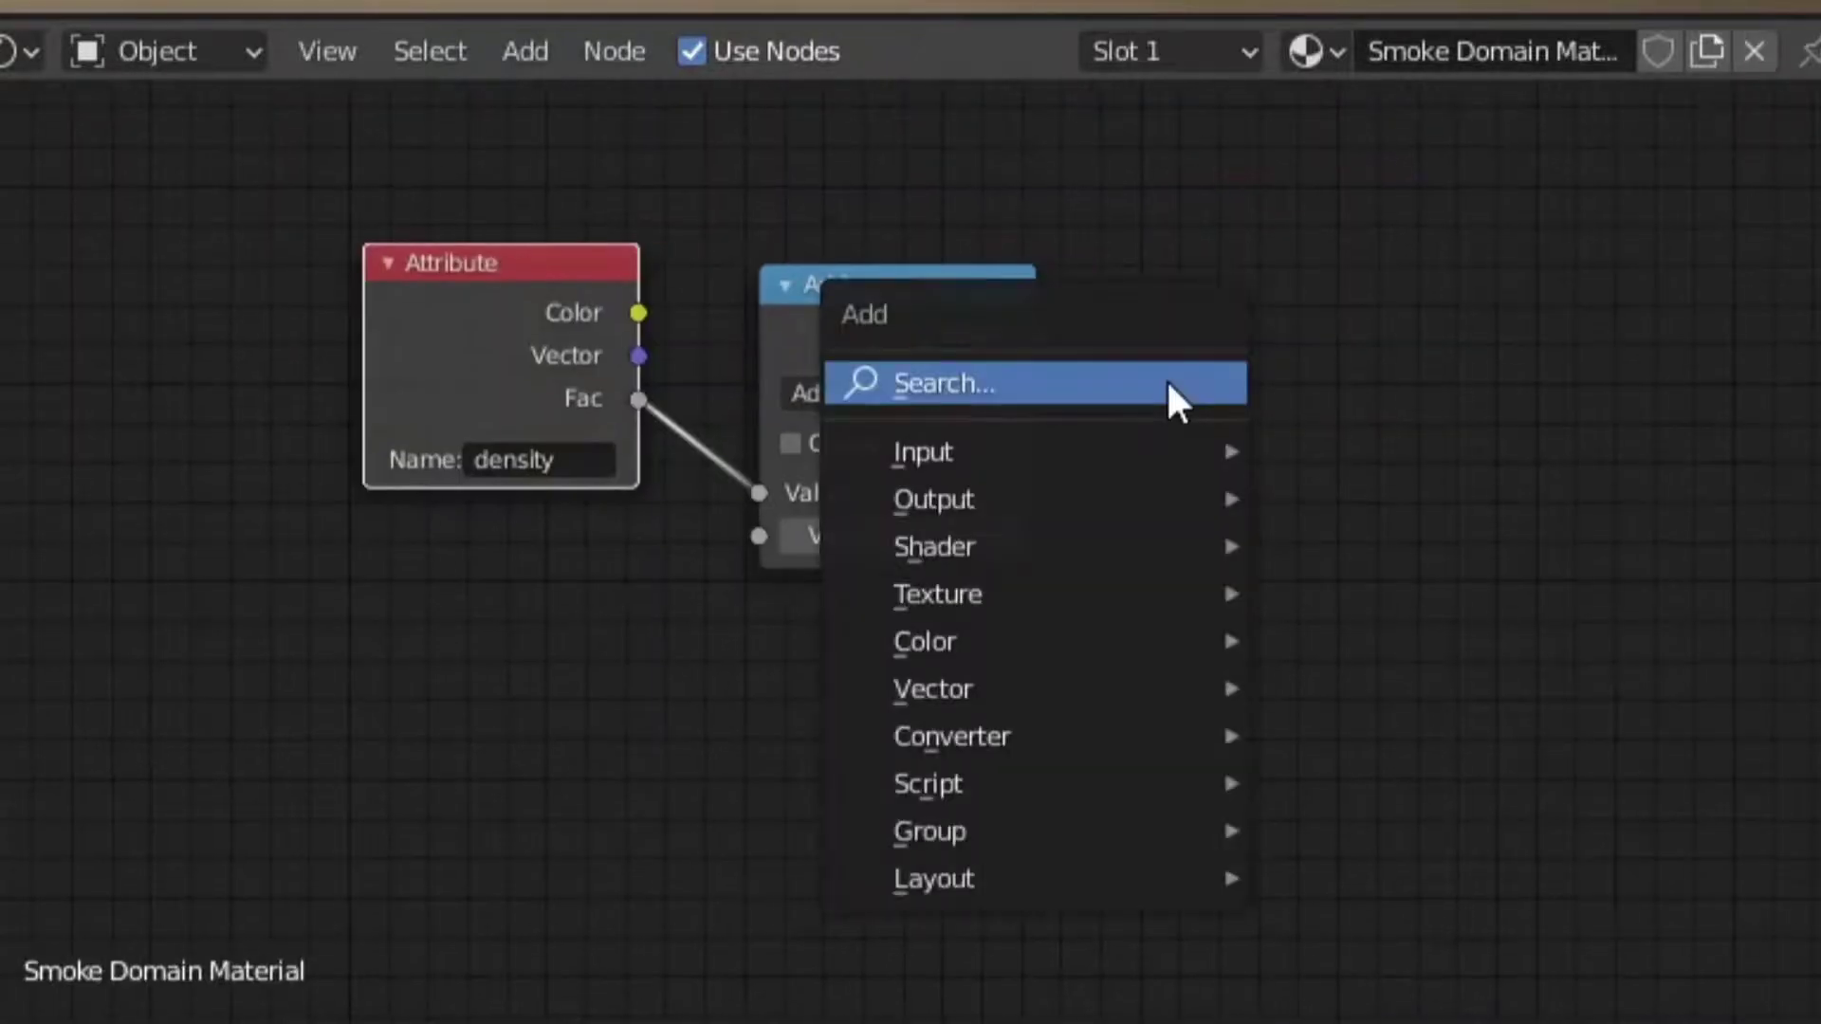
click(1166, 382)
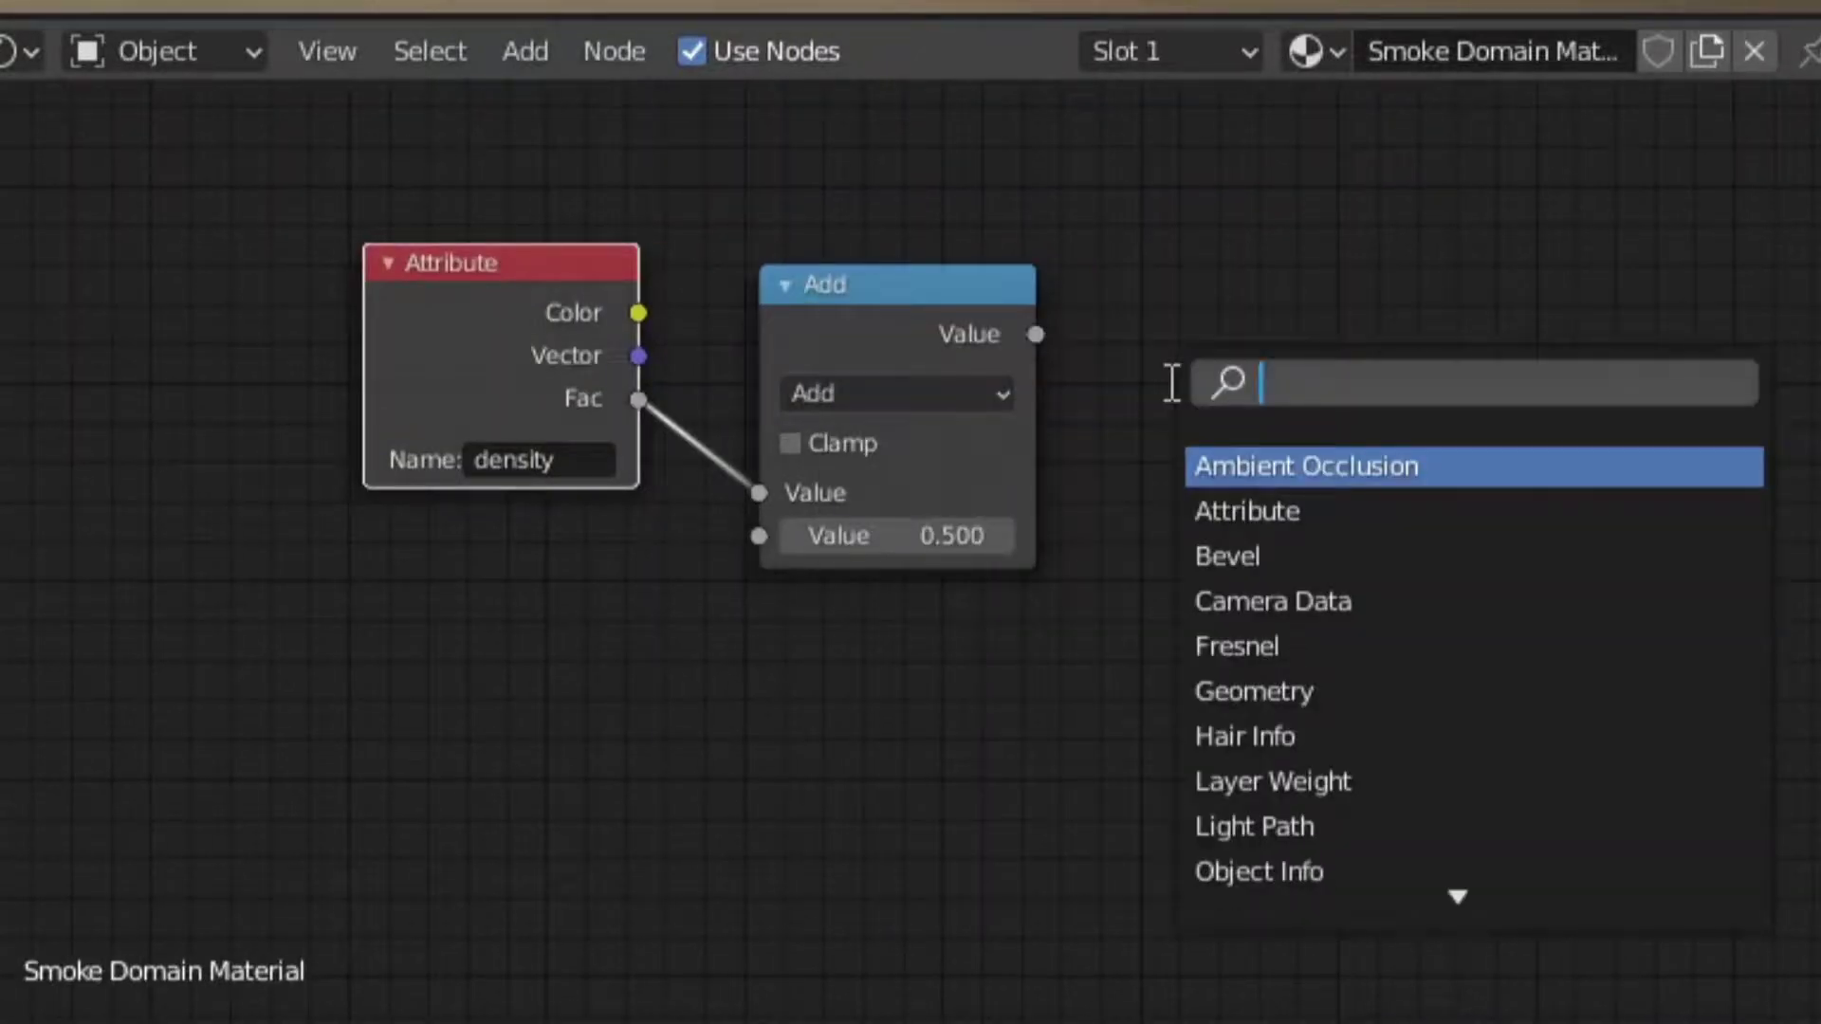
text(volume)
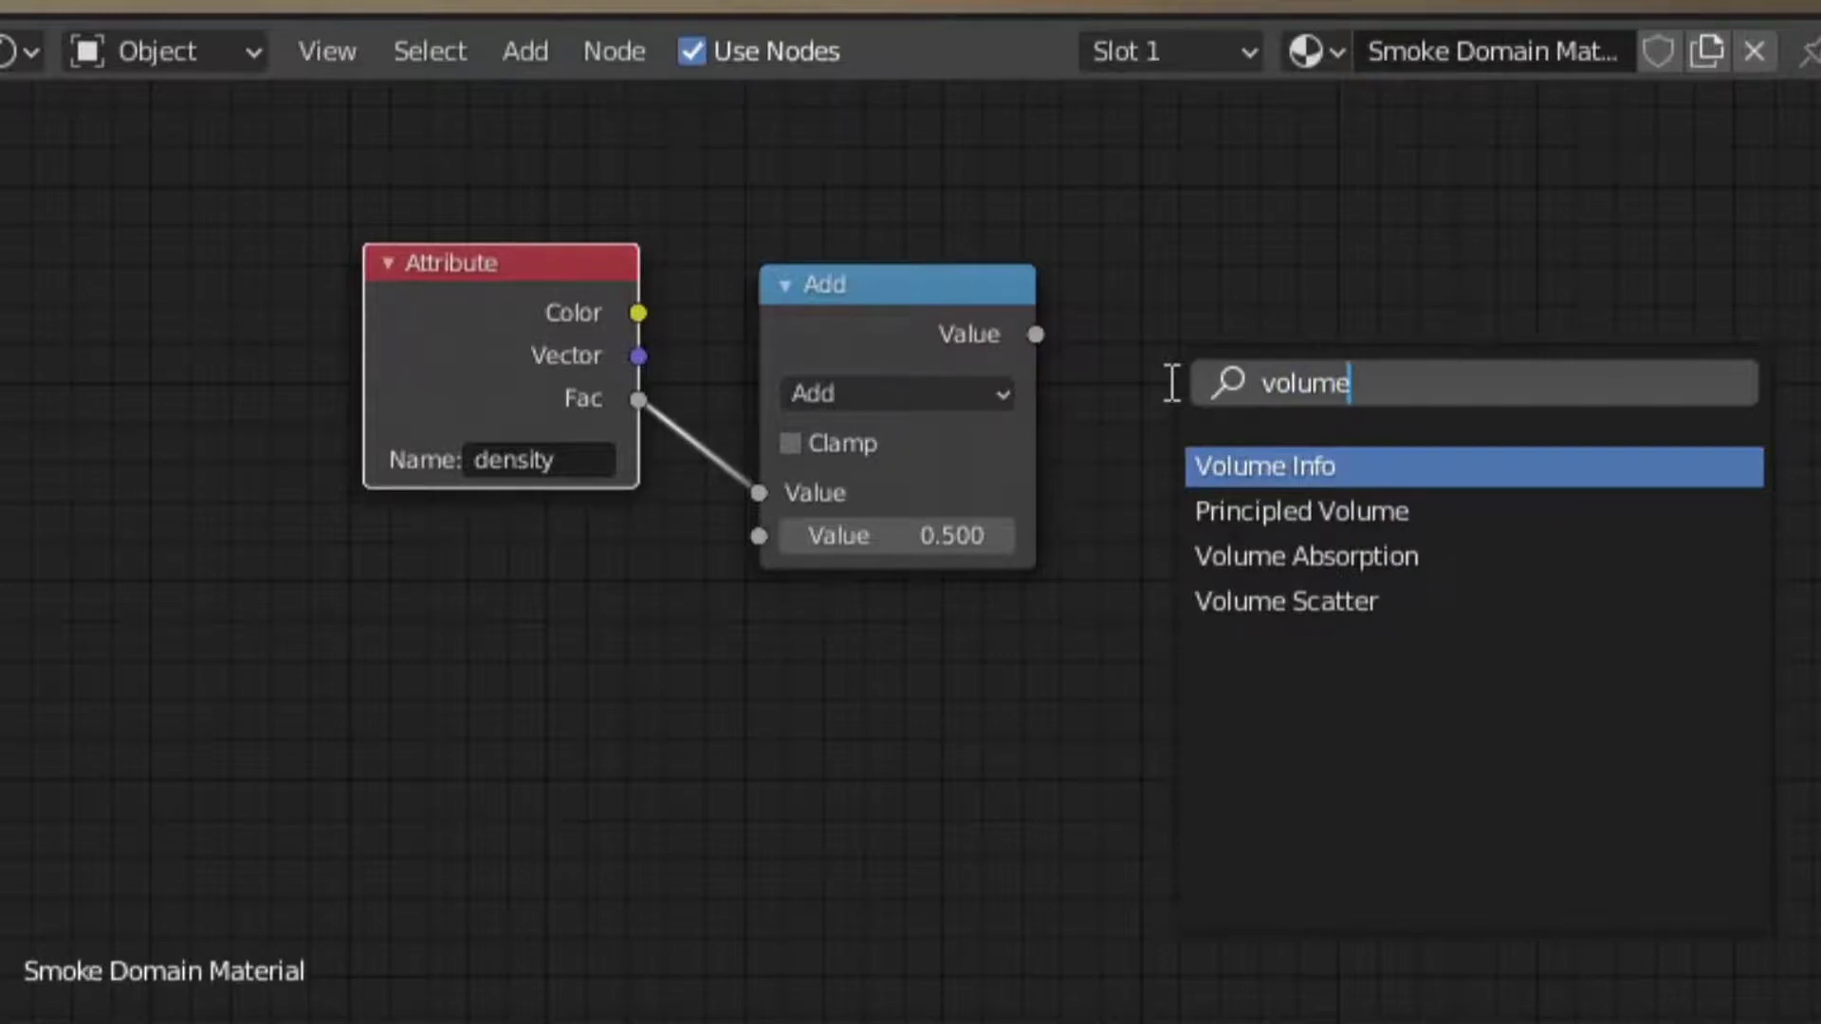
click(1578, 556)
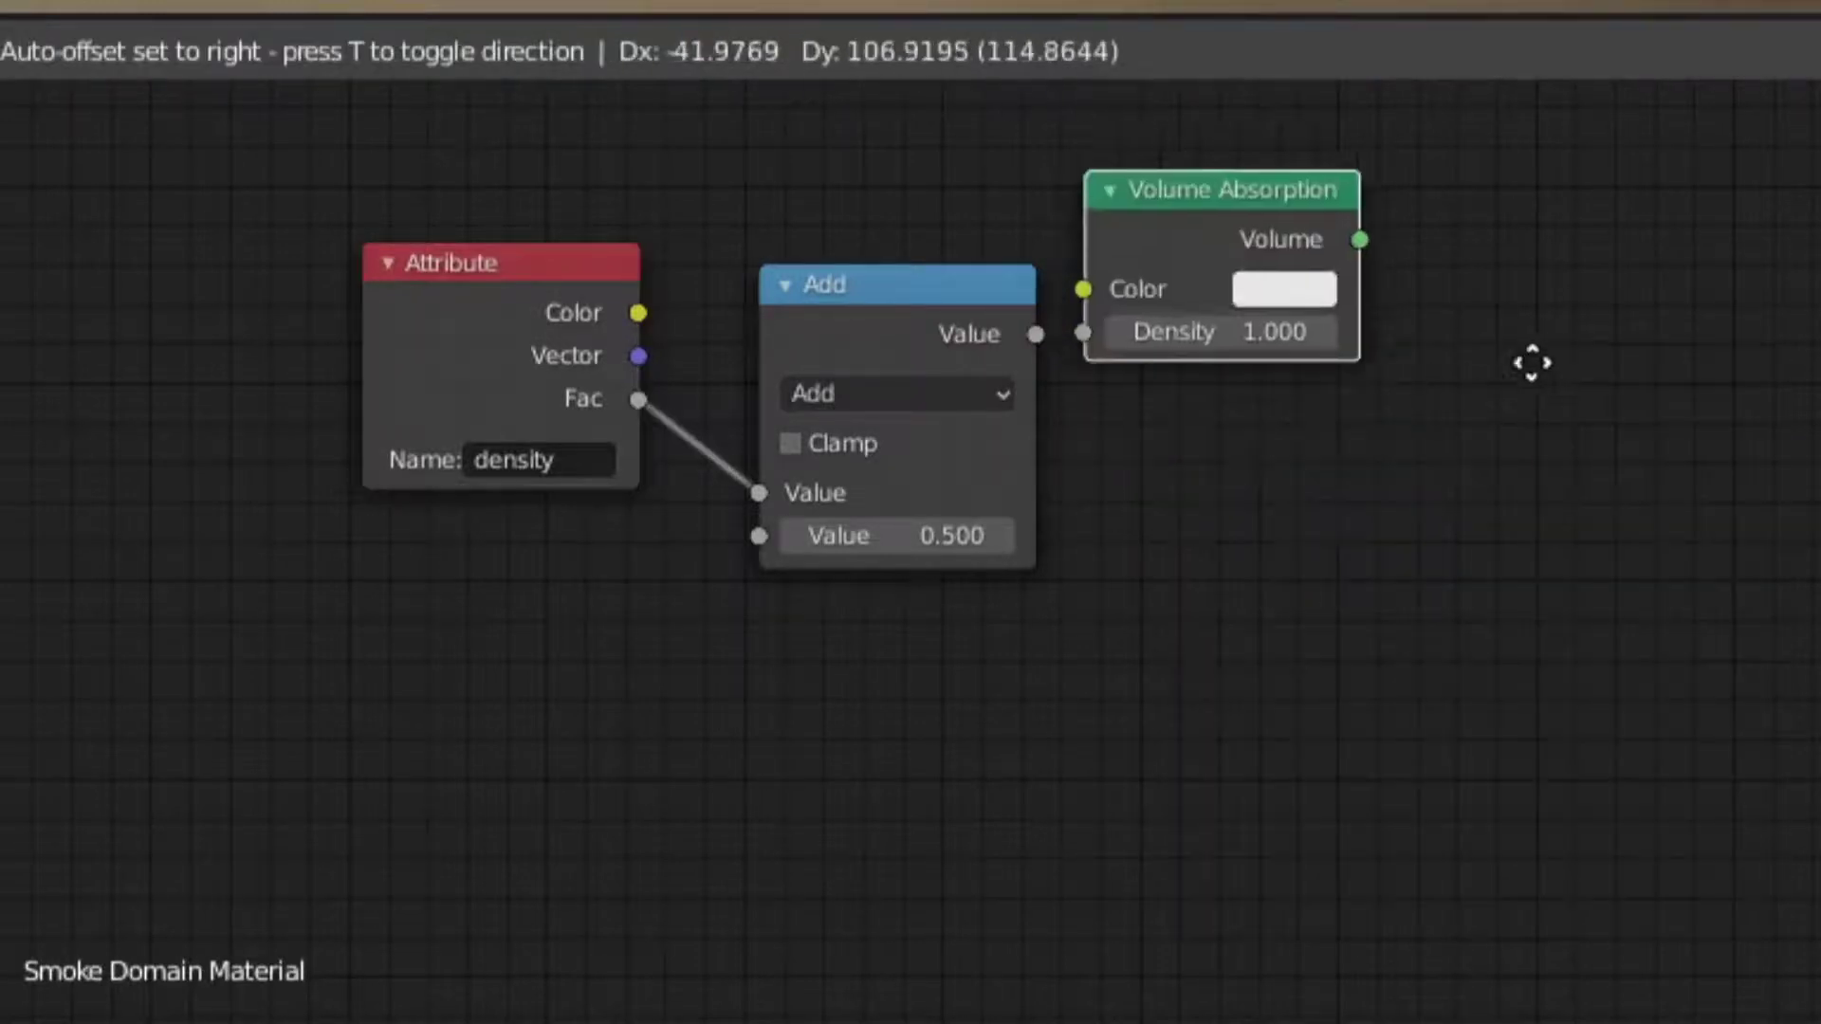
click(1578, 638)
Add a Volume Scatter node above Volume Absorption and connect the Math node's Value output to both Density inputs.
key(shift+a)
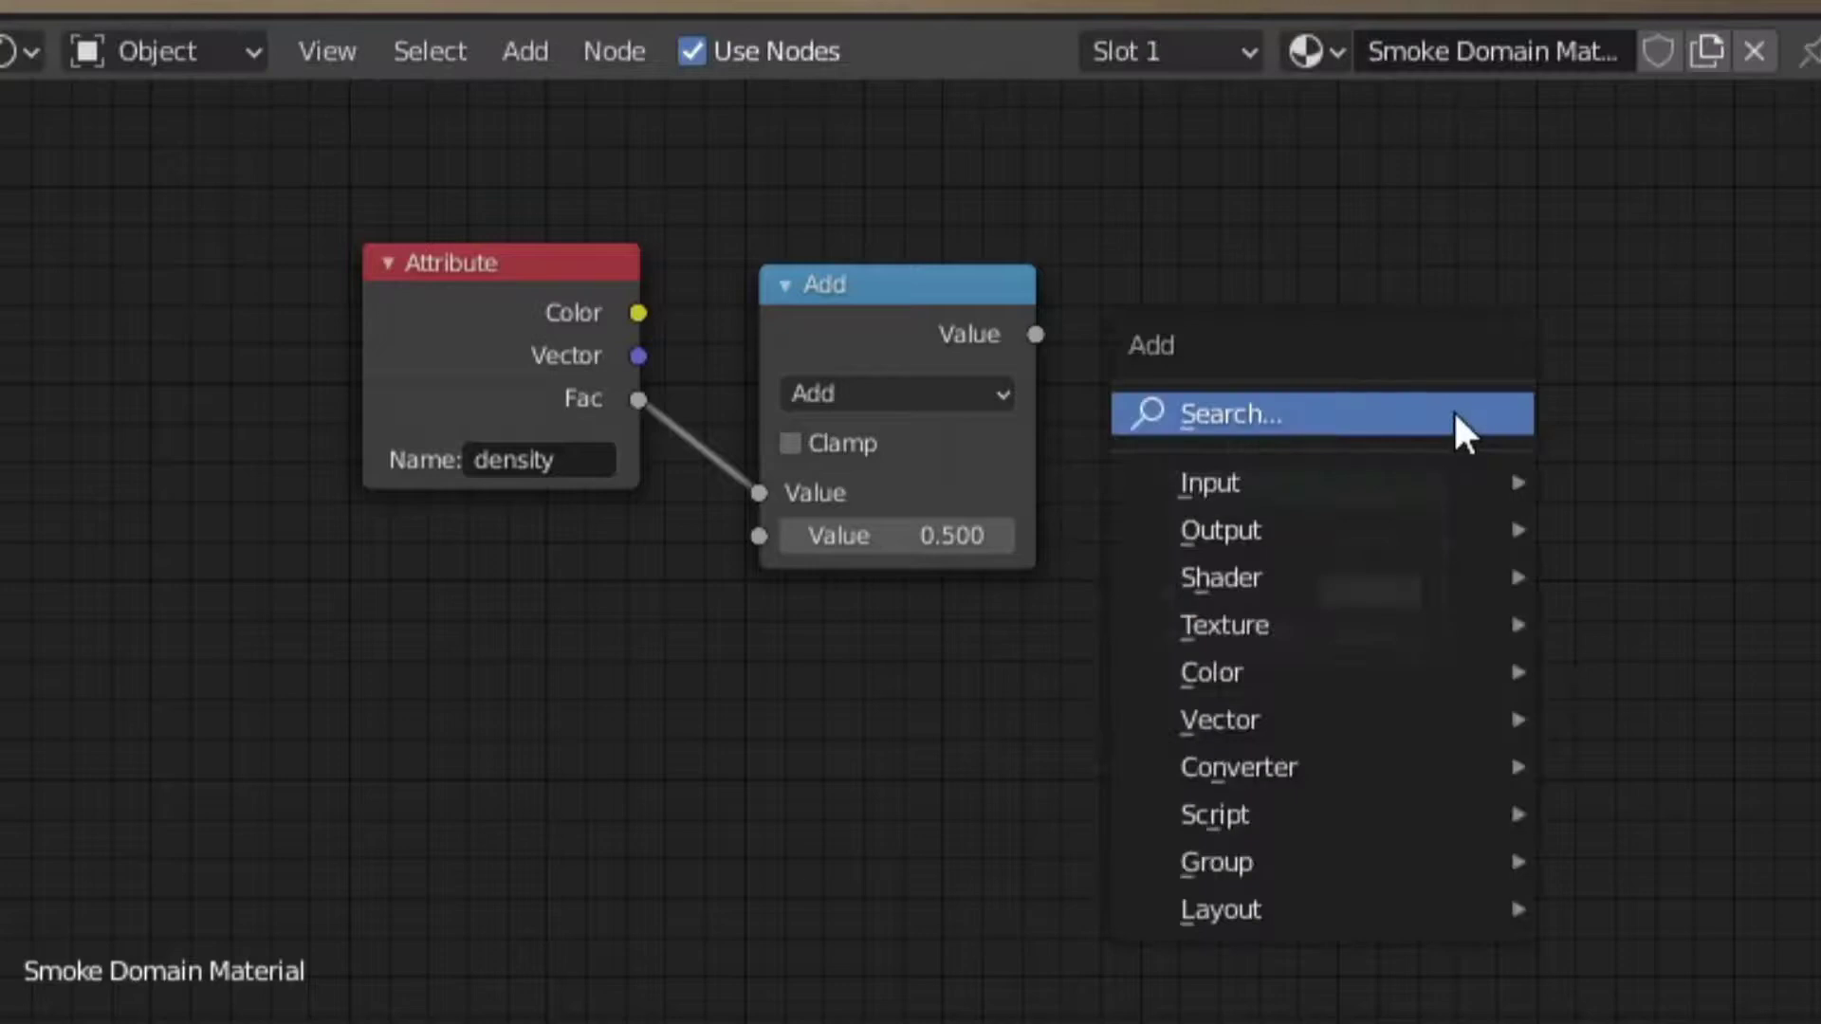
click(1456, 415)
text(volum)
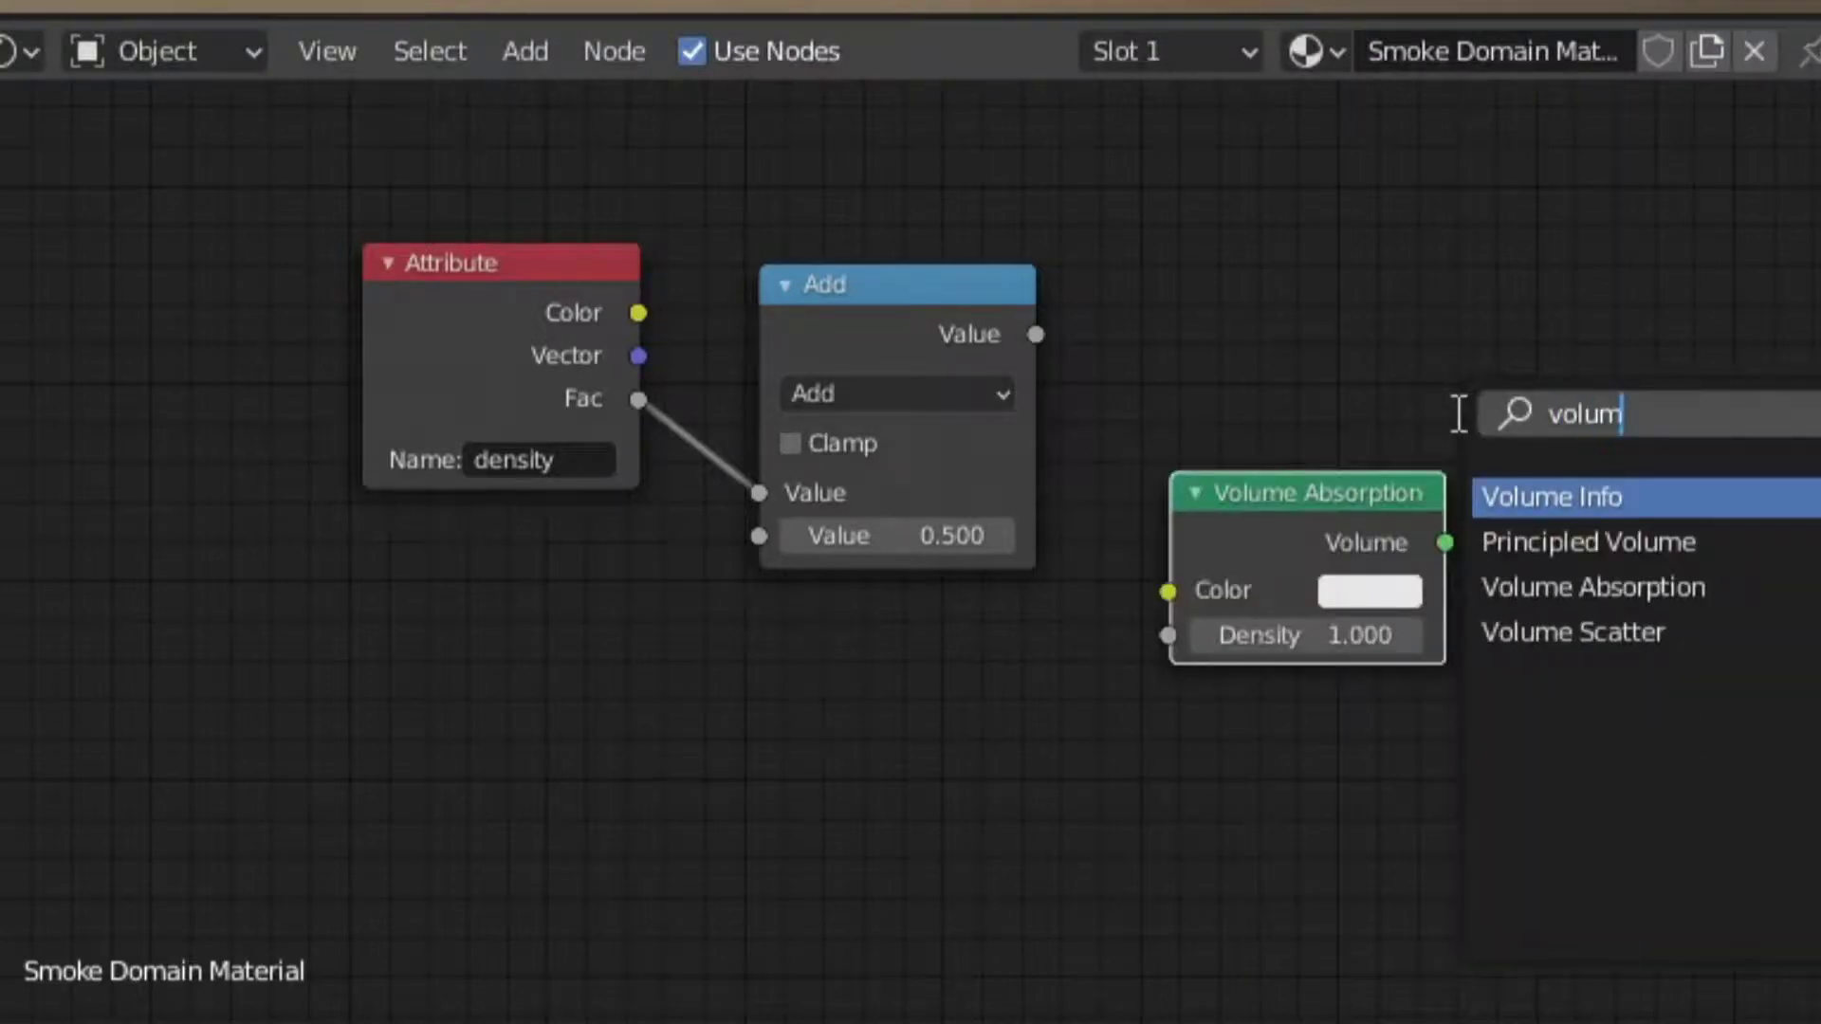
click(1736, 631)
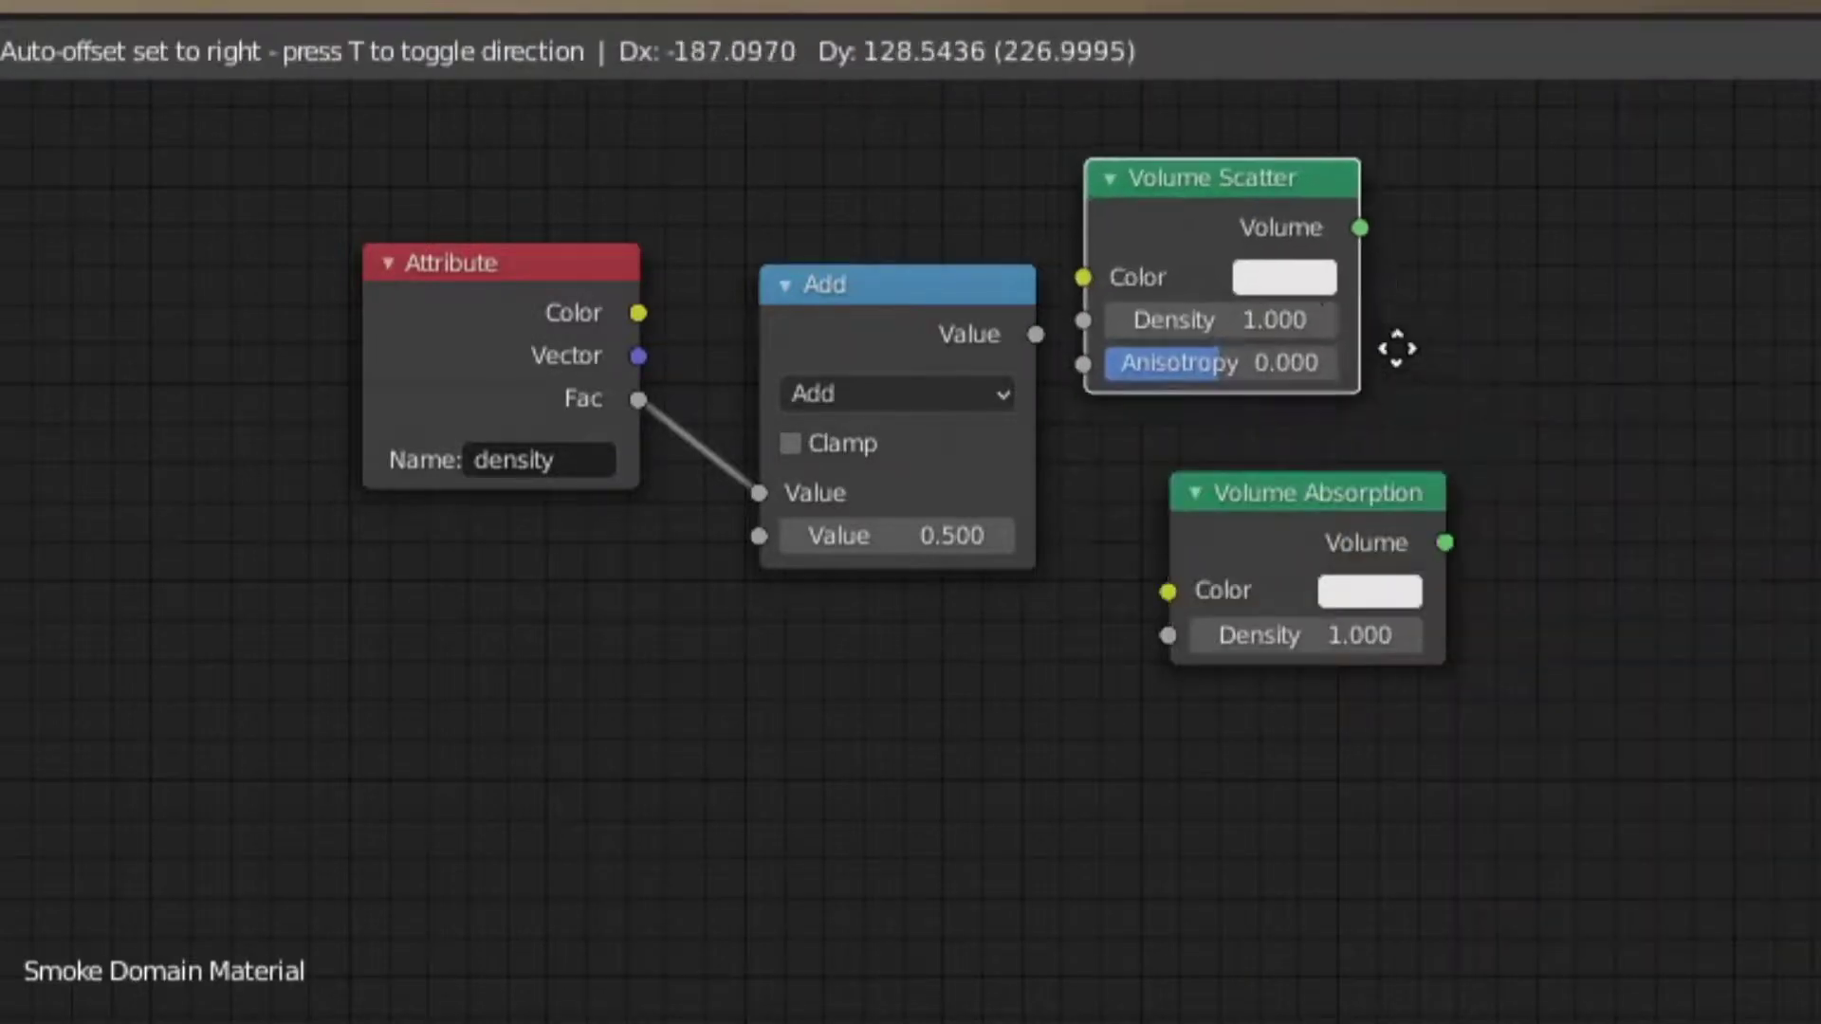
click(1536, 354)
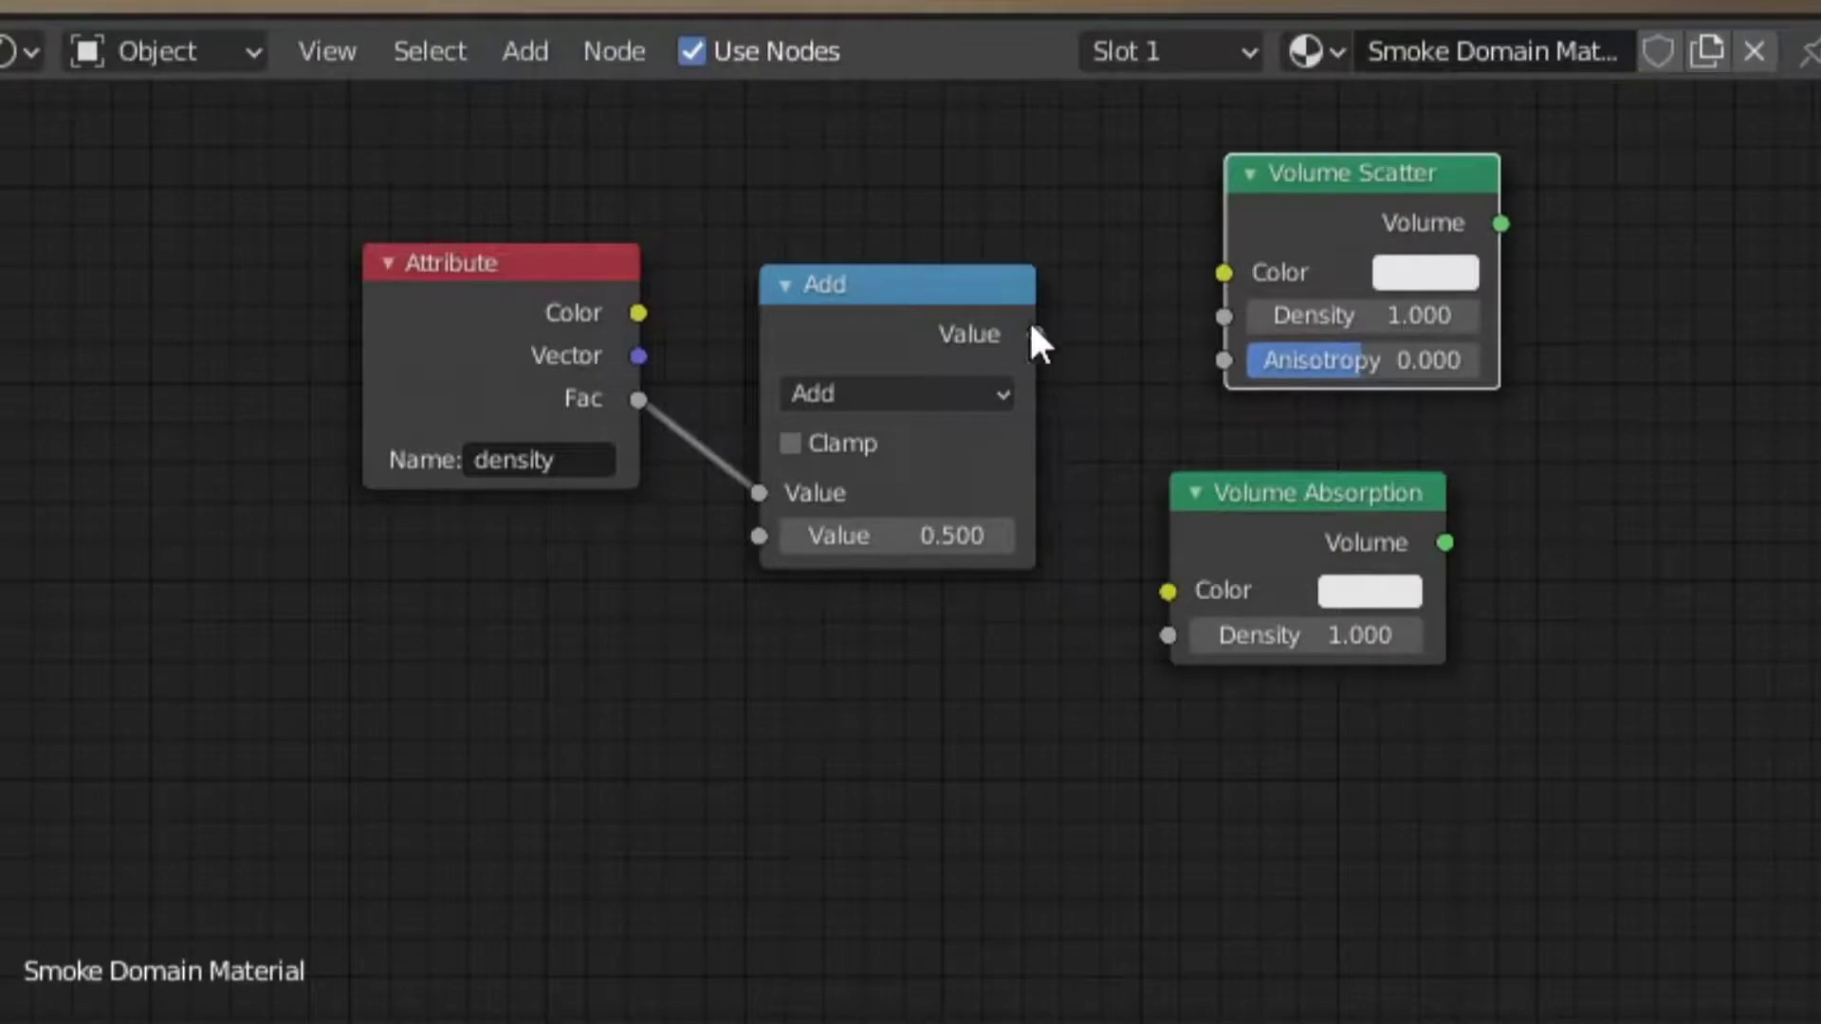
drag(1036, 334, 1228, 318)
drag(1036, 333, 1168, 635)
Duplicate the Mix Shader beside the volume nodes and connect Volume Scatter and Volume Absorption to its first and second Shader inputs.
middle_drag(1276, 581, 1431, 555)
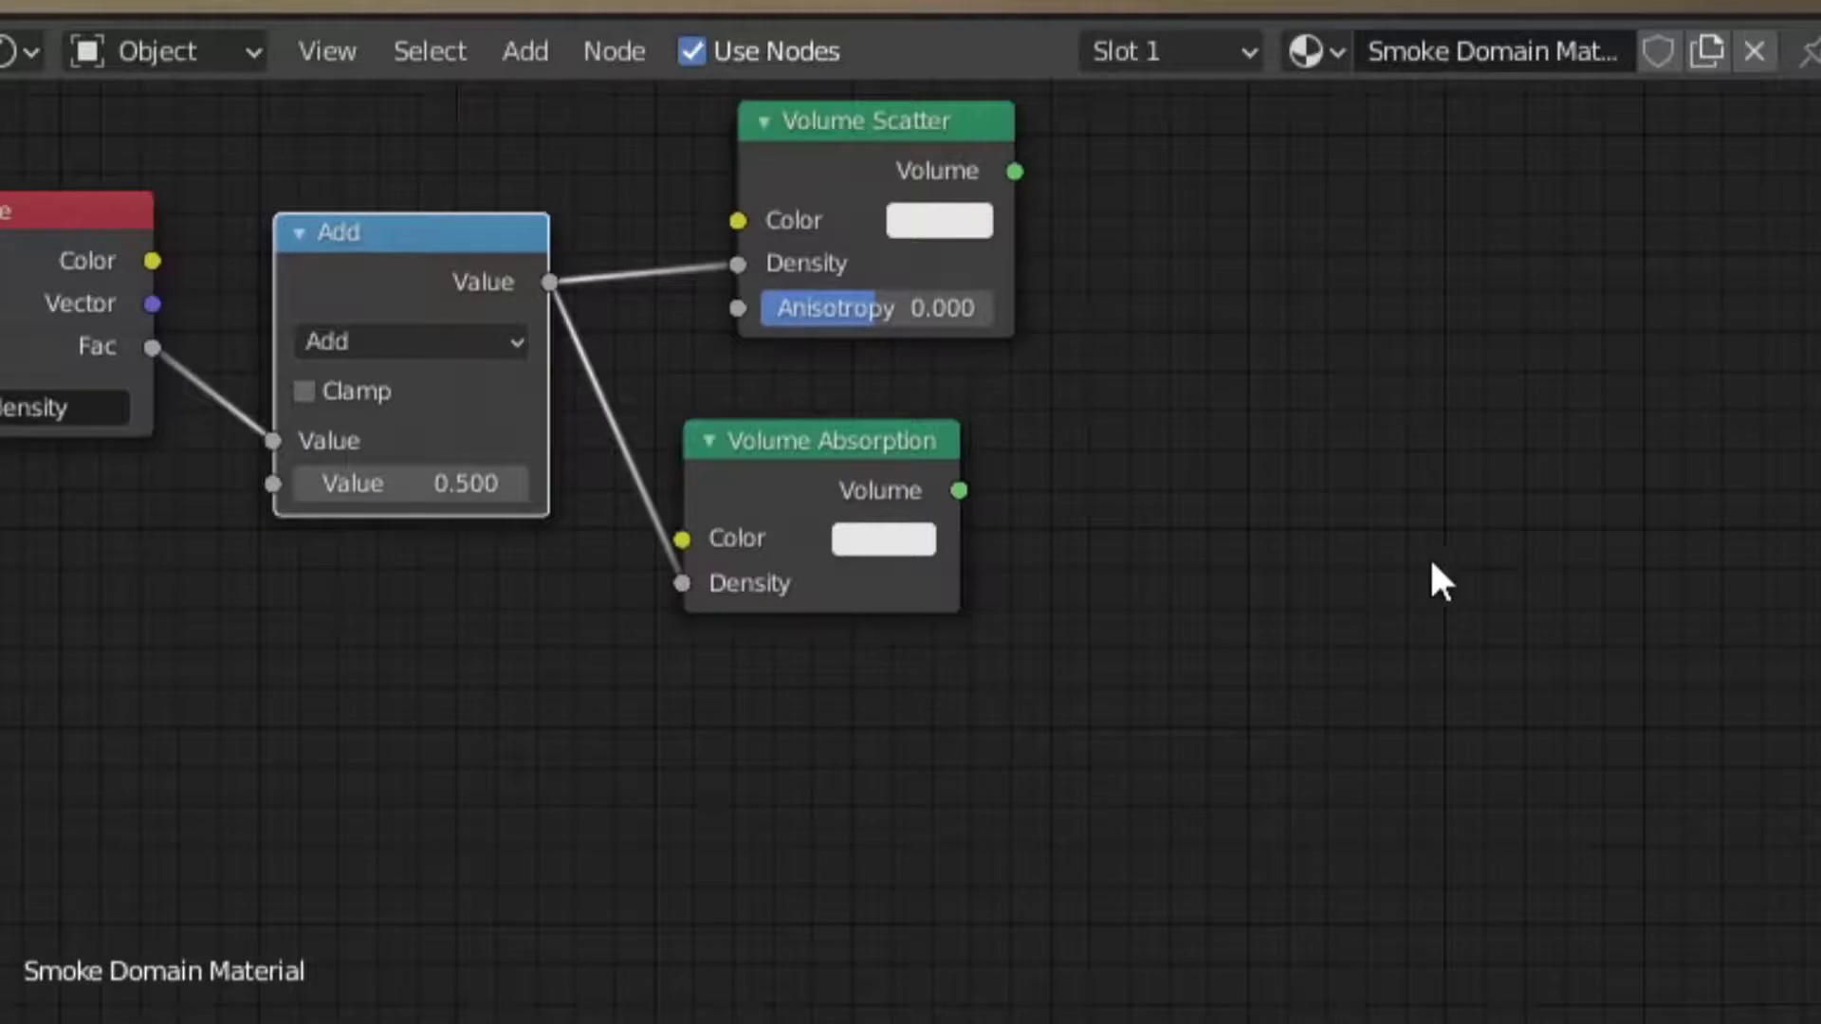
scroll(1673, 650, down, 5)
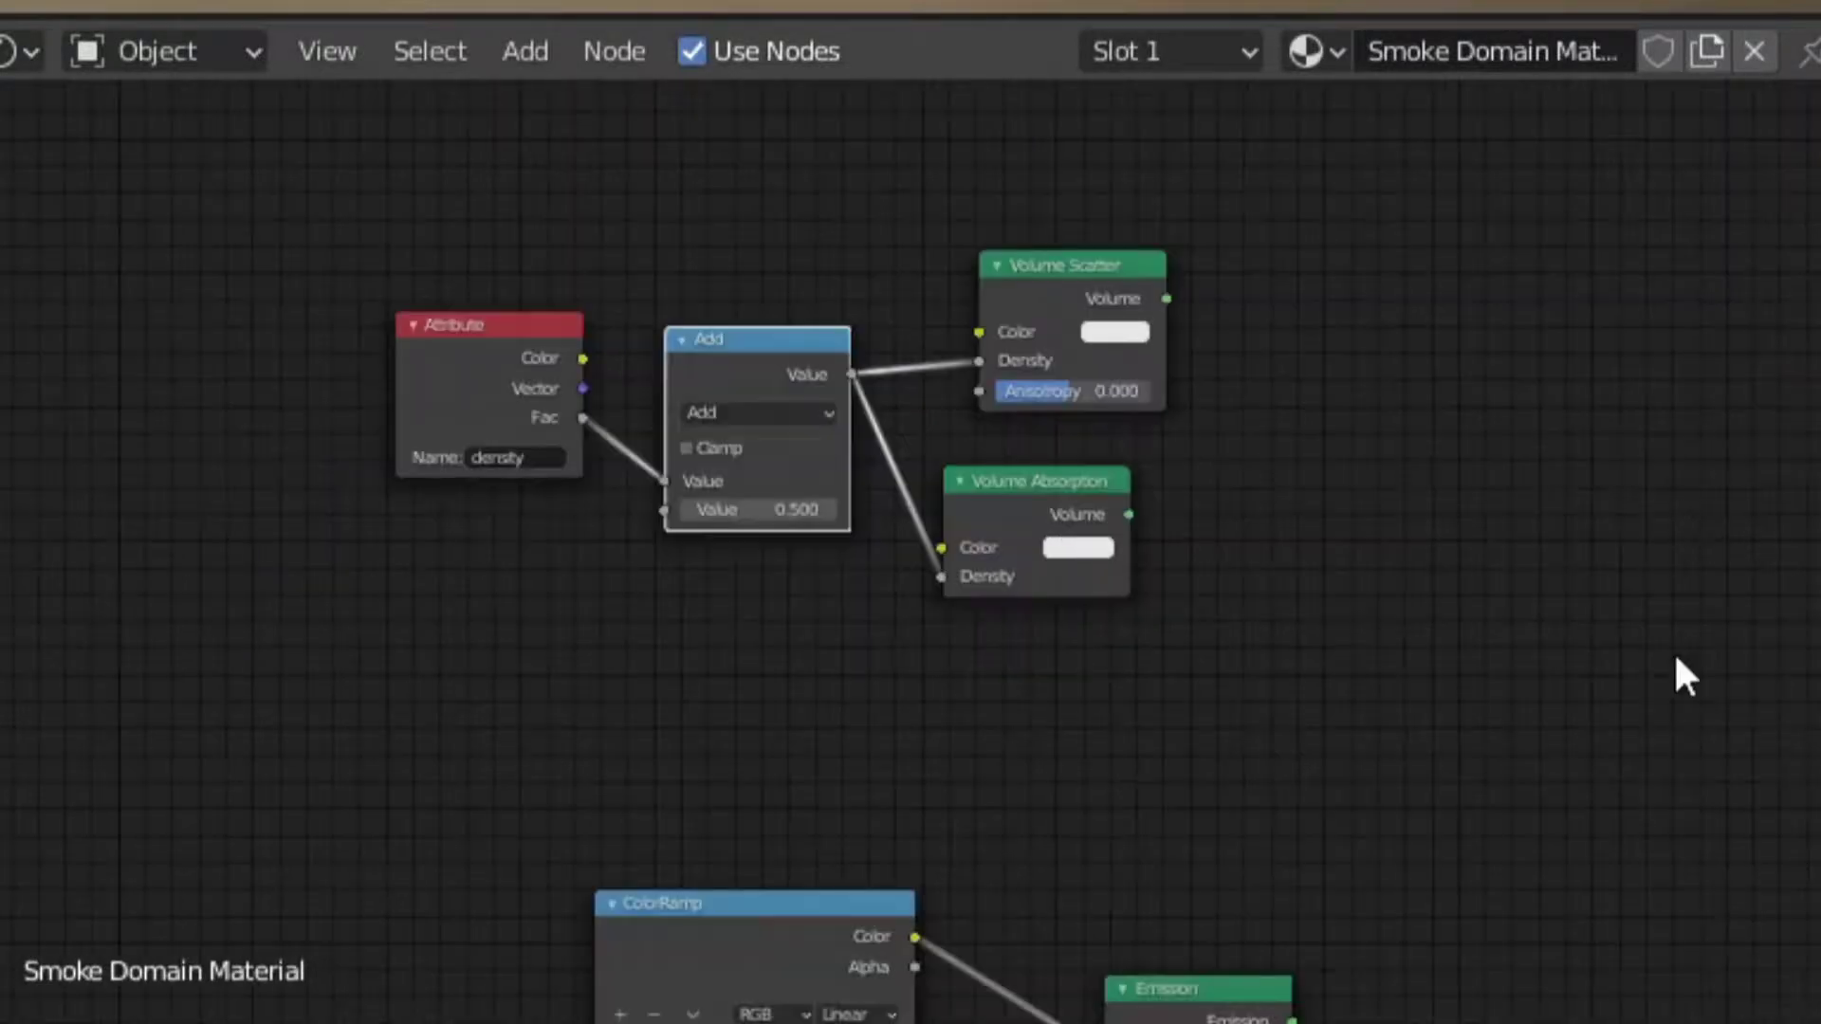
click(1532, 927)
key(shift+d)
click(1505, 261)
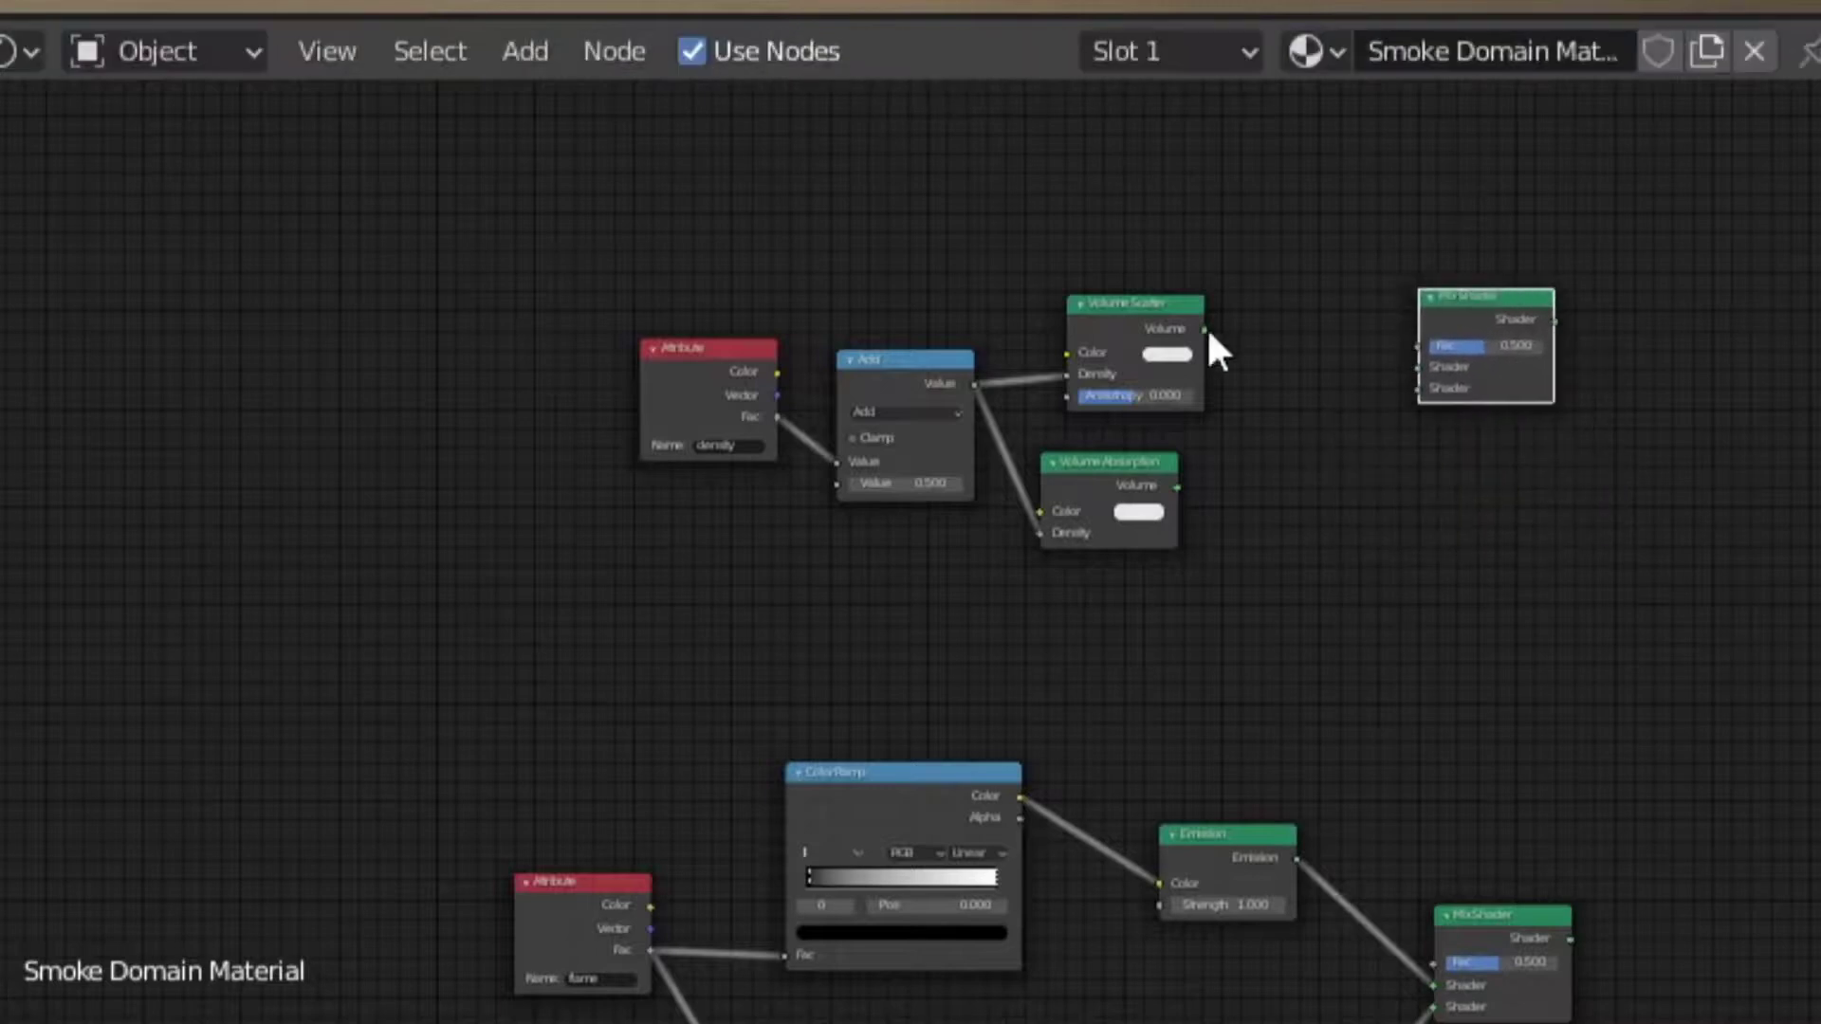
drag(1204, 331, 1420, 375)
drag(1176, 487, 1440, 406)
Move the flame branch's final Mix Shader and the density branch's Mix Shader closer together.
drag(1506, 919, 1529, 739)
click(1521, 309)
drag(1522, 313, 1605, 469)
Duplicate the Mix Shader before the Material Output and connect the density and flame Mix Shaders to its first and second Shader inputs.
key(shift+d)
click(839, 629)
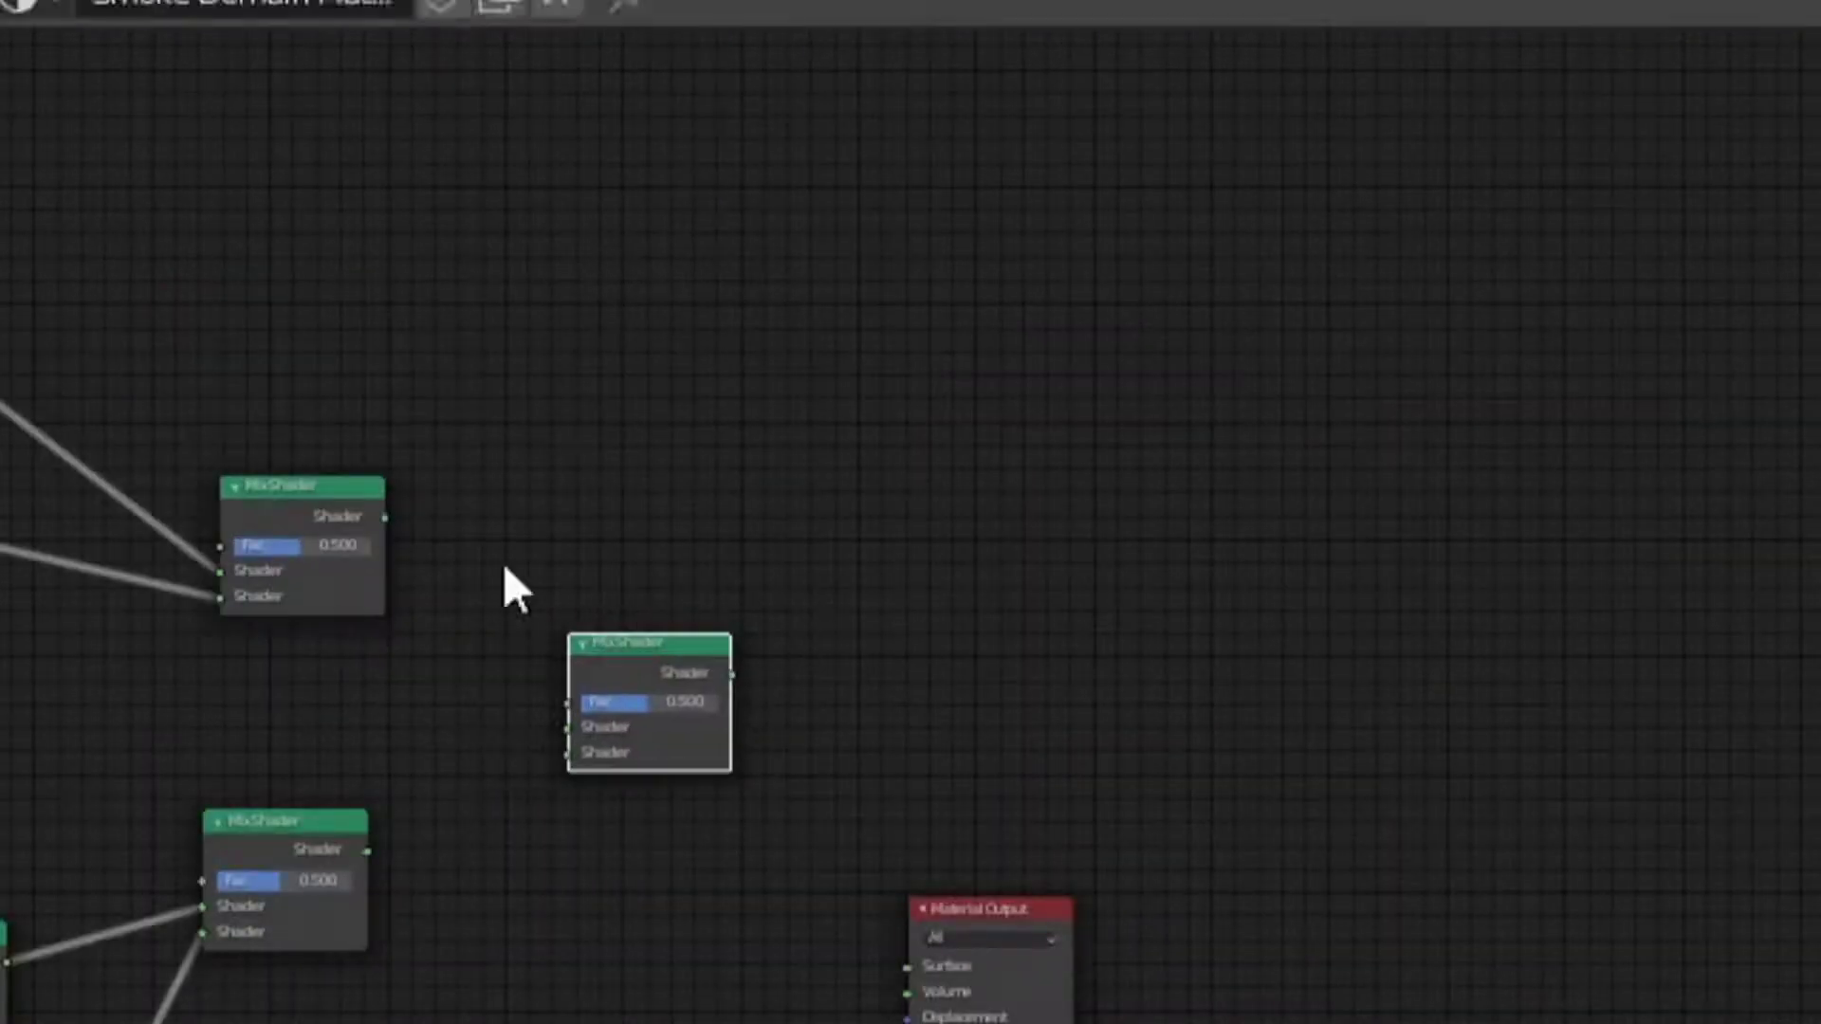
drag(382, 517, 567, 729)
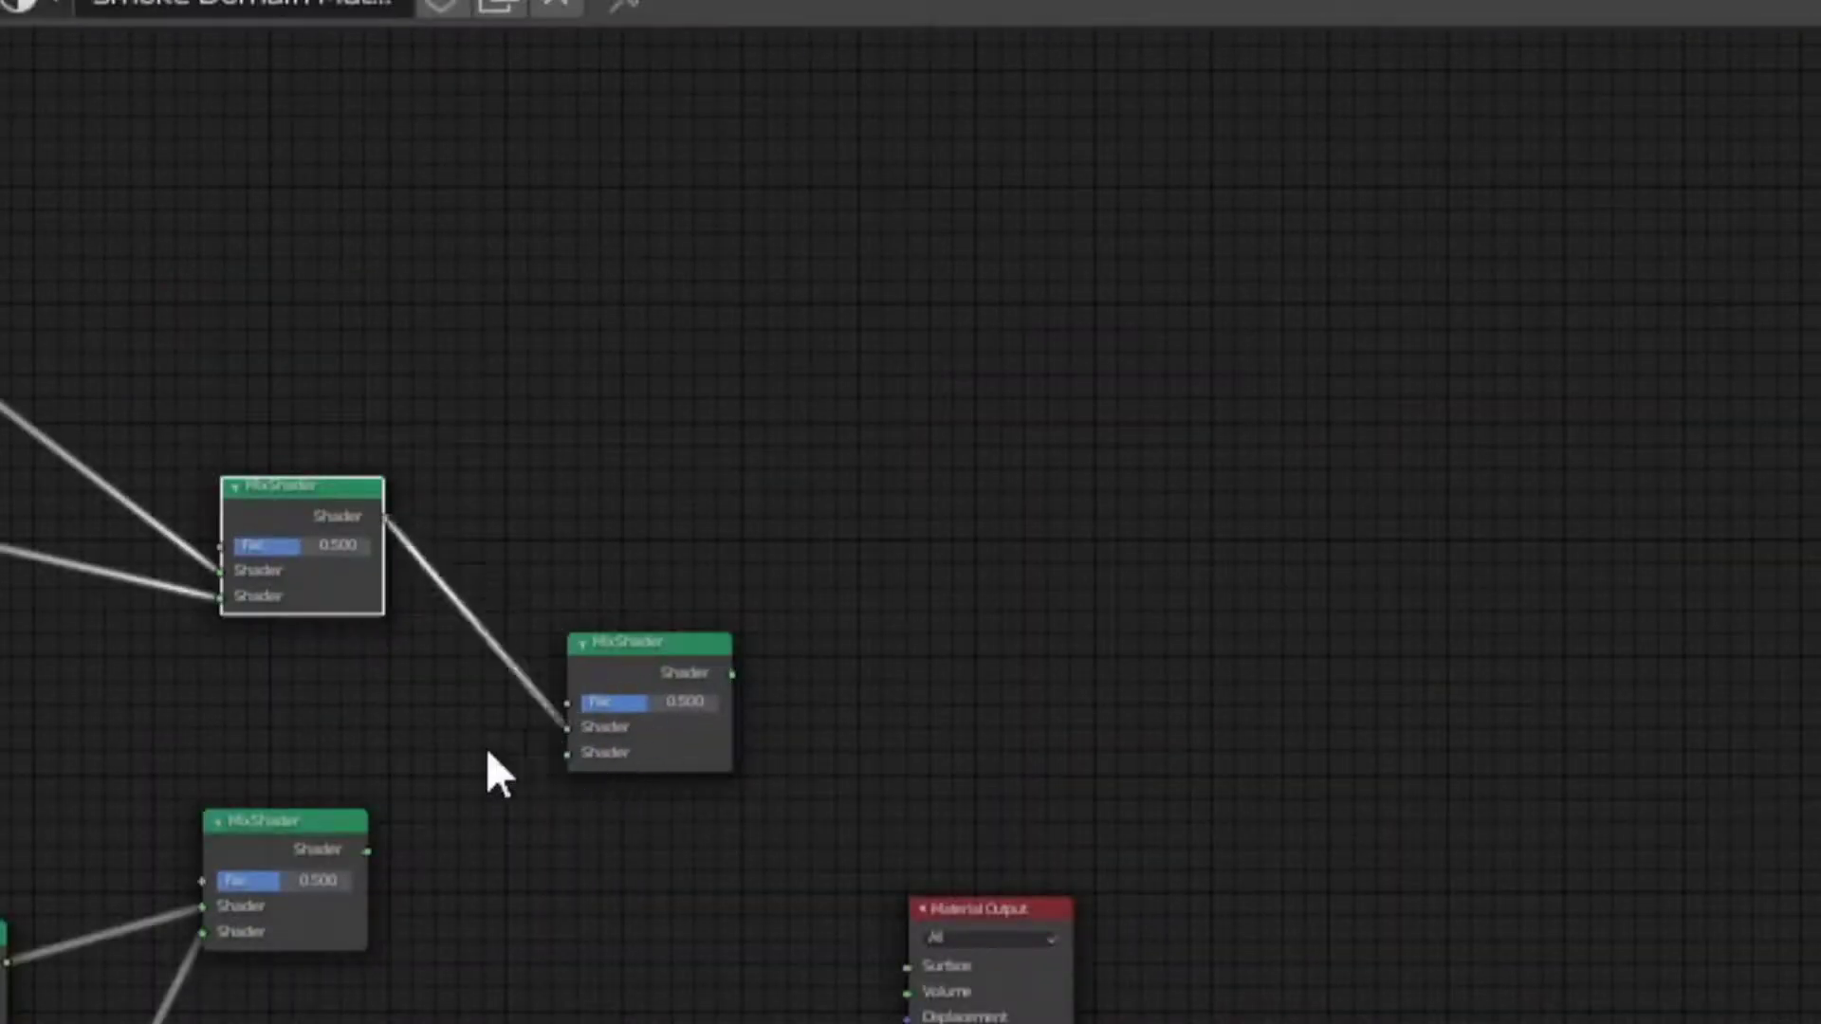
drag(366, 851, 569, 753)
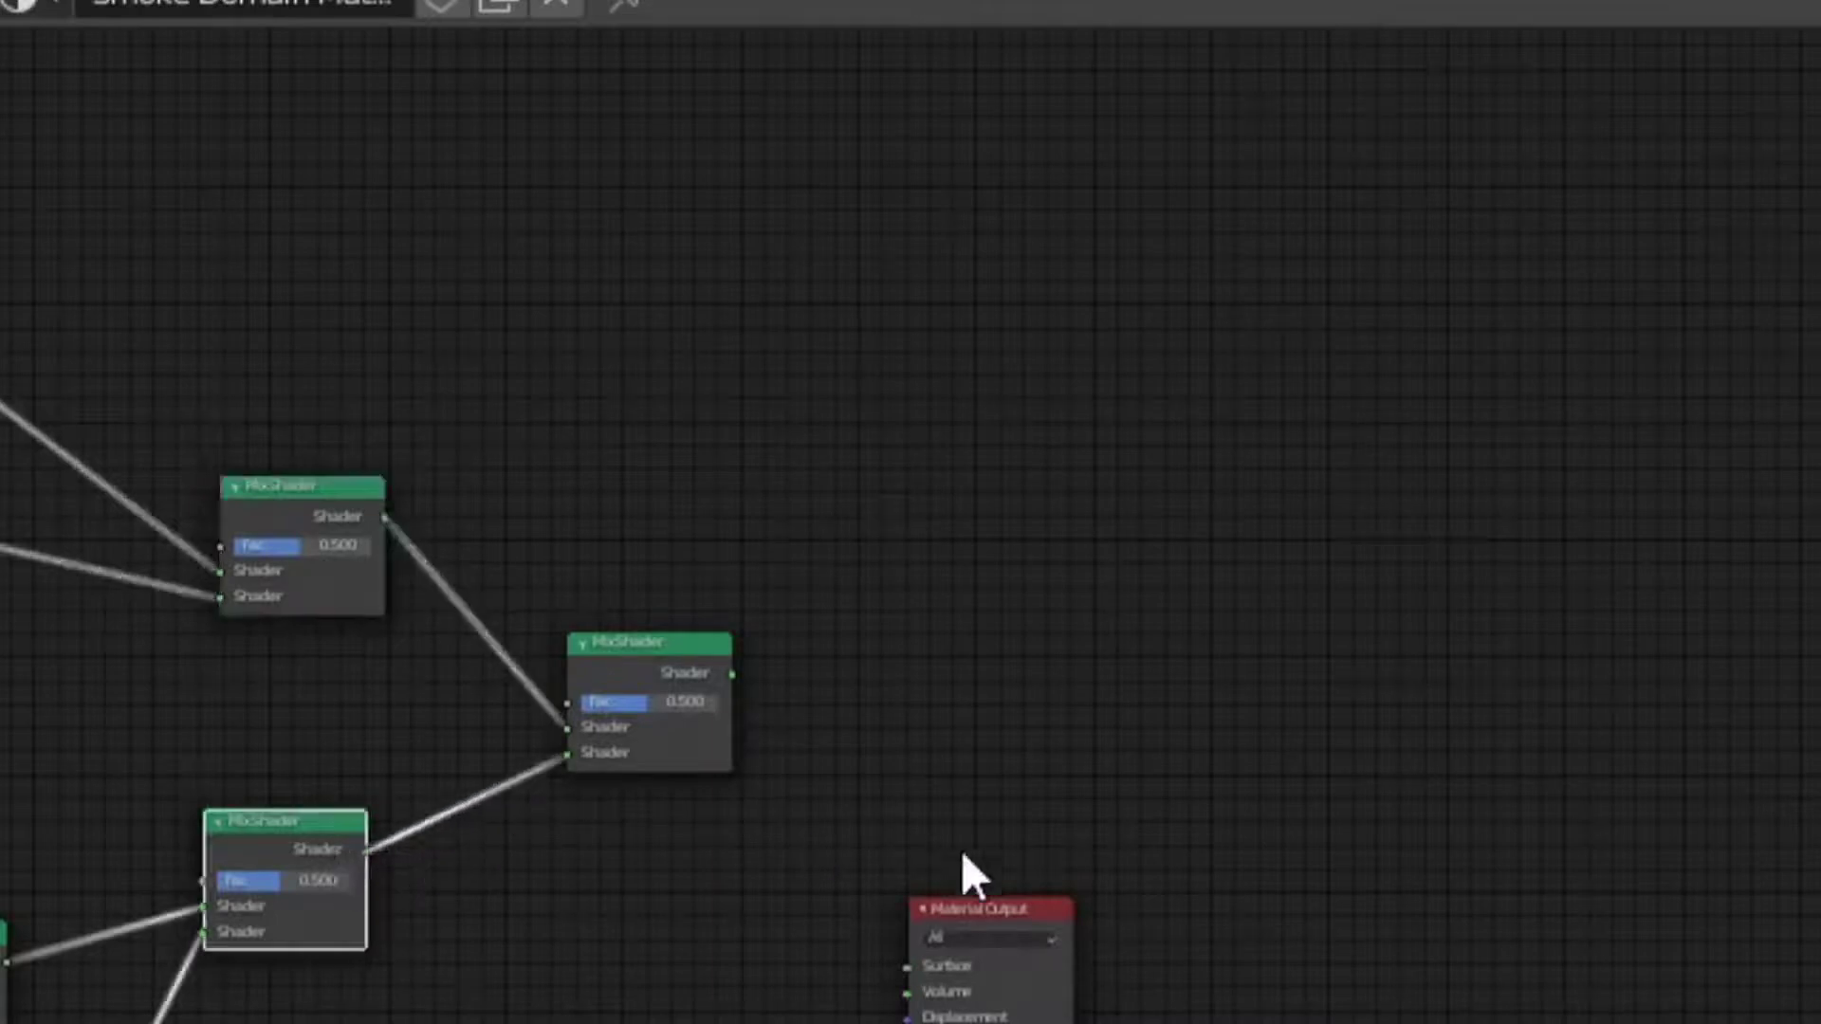
Try to connect the final Mix Shader to the Material Output's Volume input, and switch the Shading and Layout viewports to rendered shading.
drag(908, 991, 741, 687)
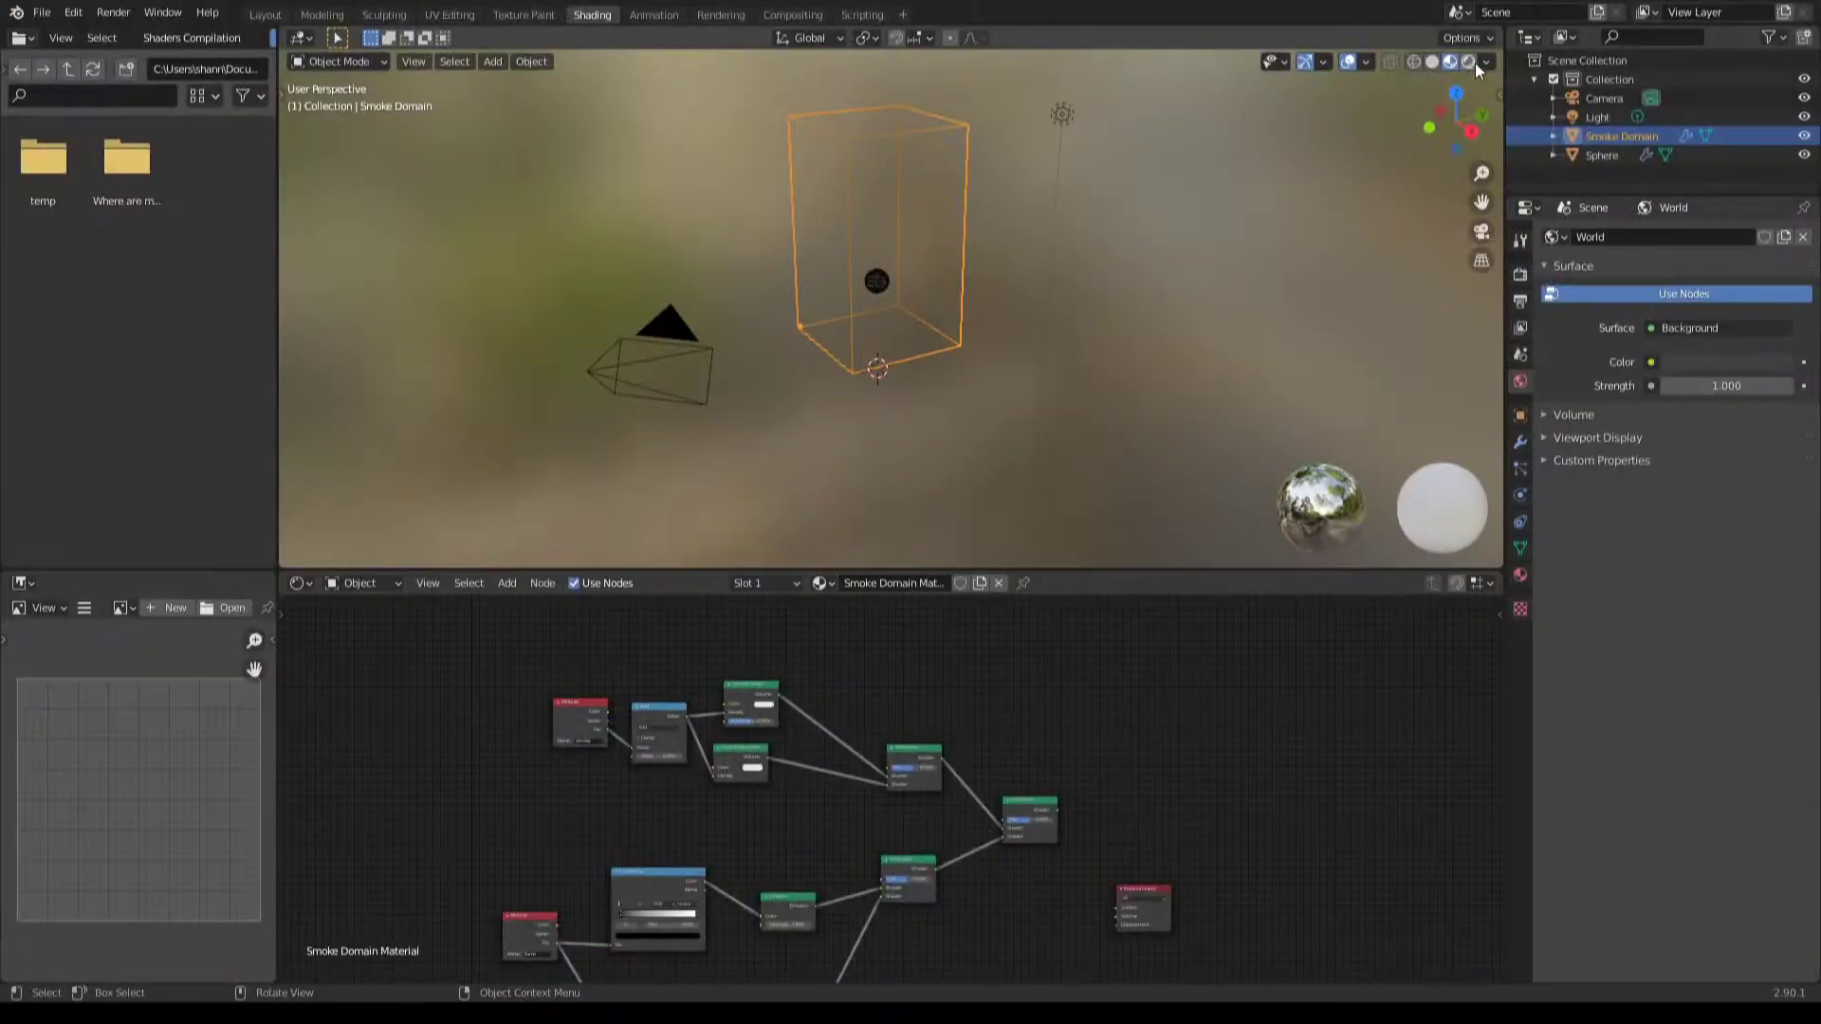
click(1475, 63)
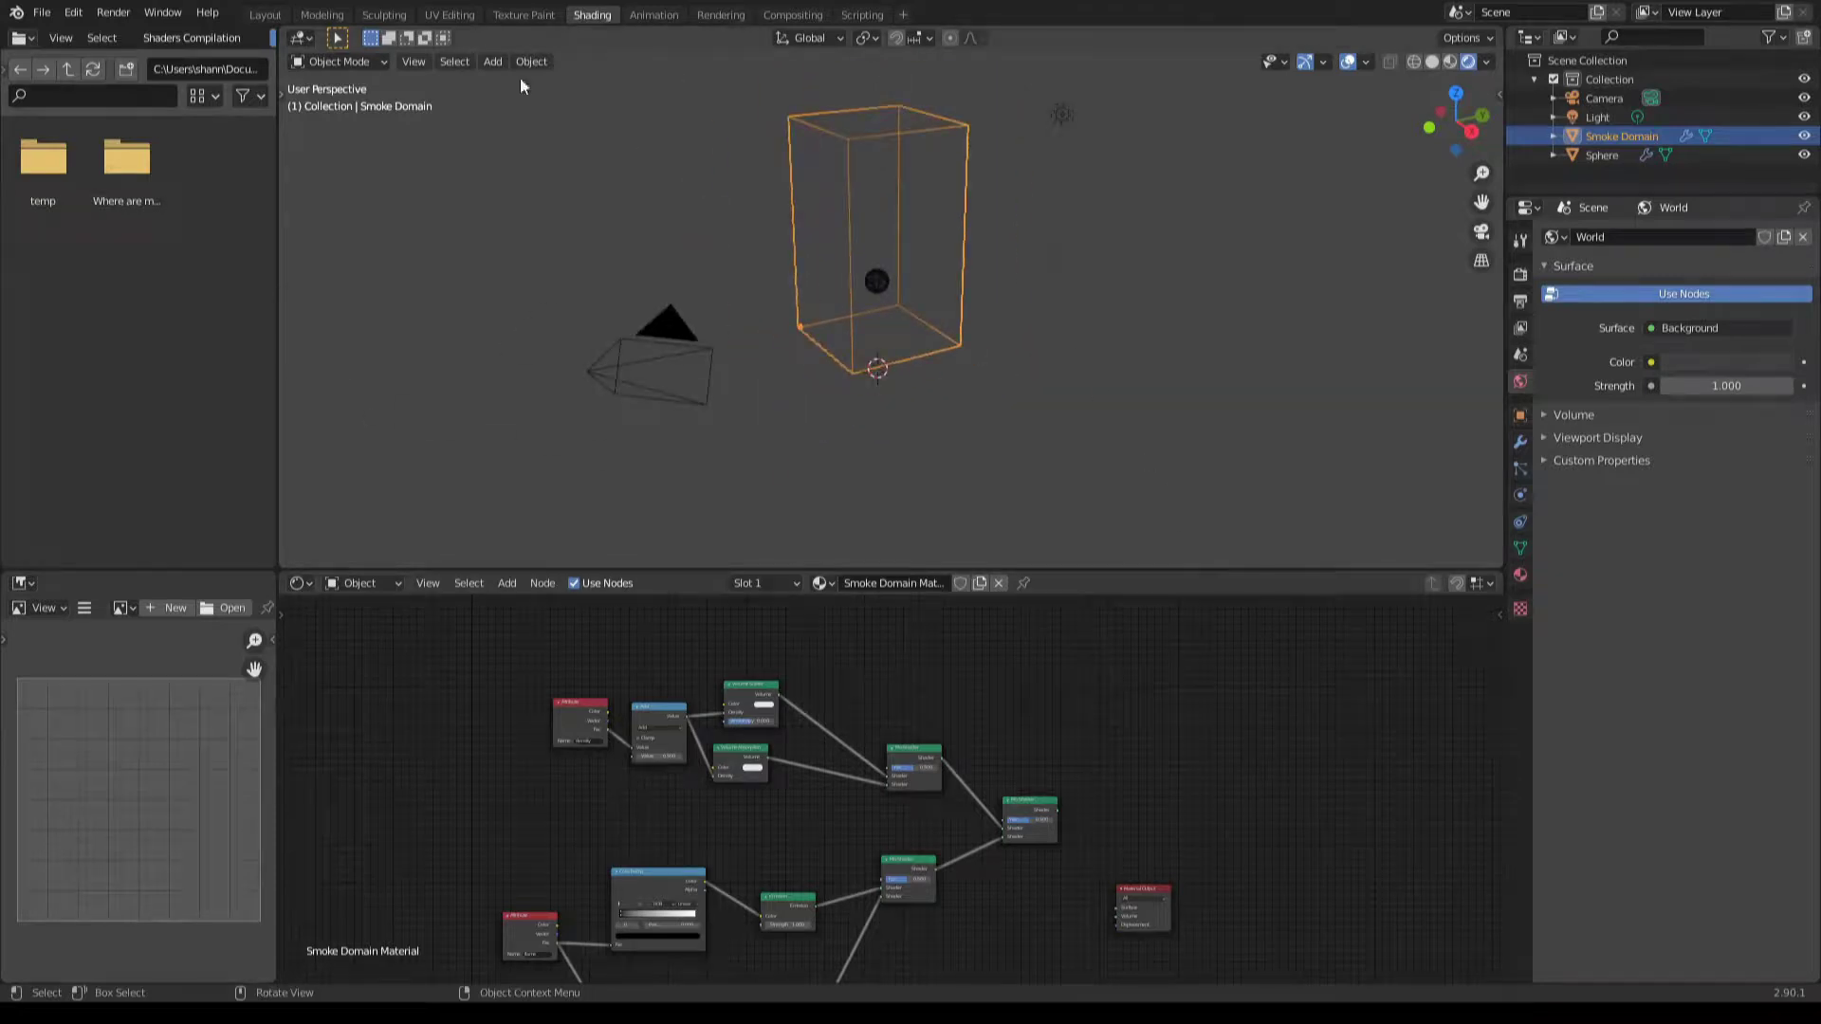
click(266, 14)
scroll(1003, 518, down, 4)
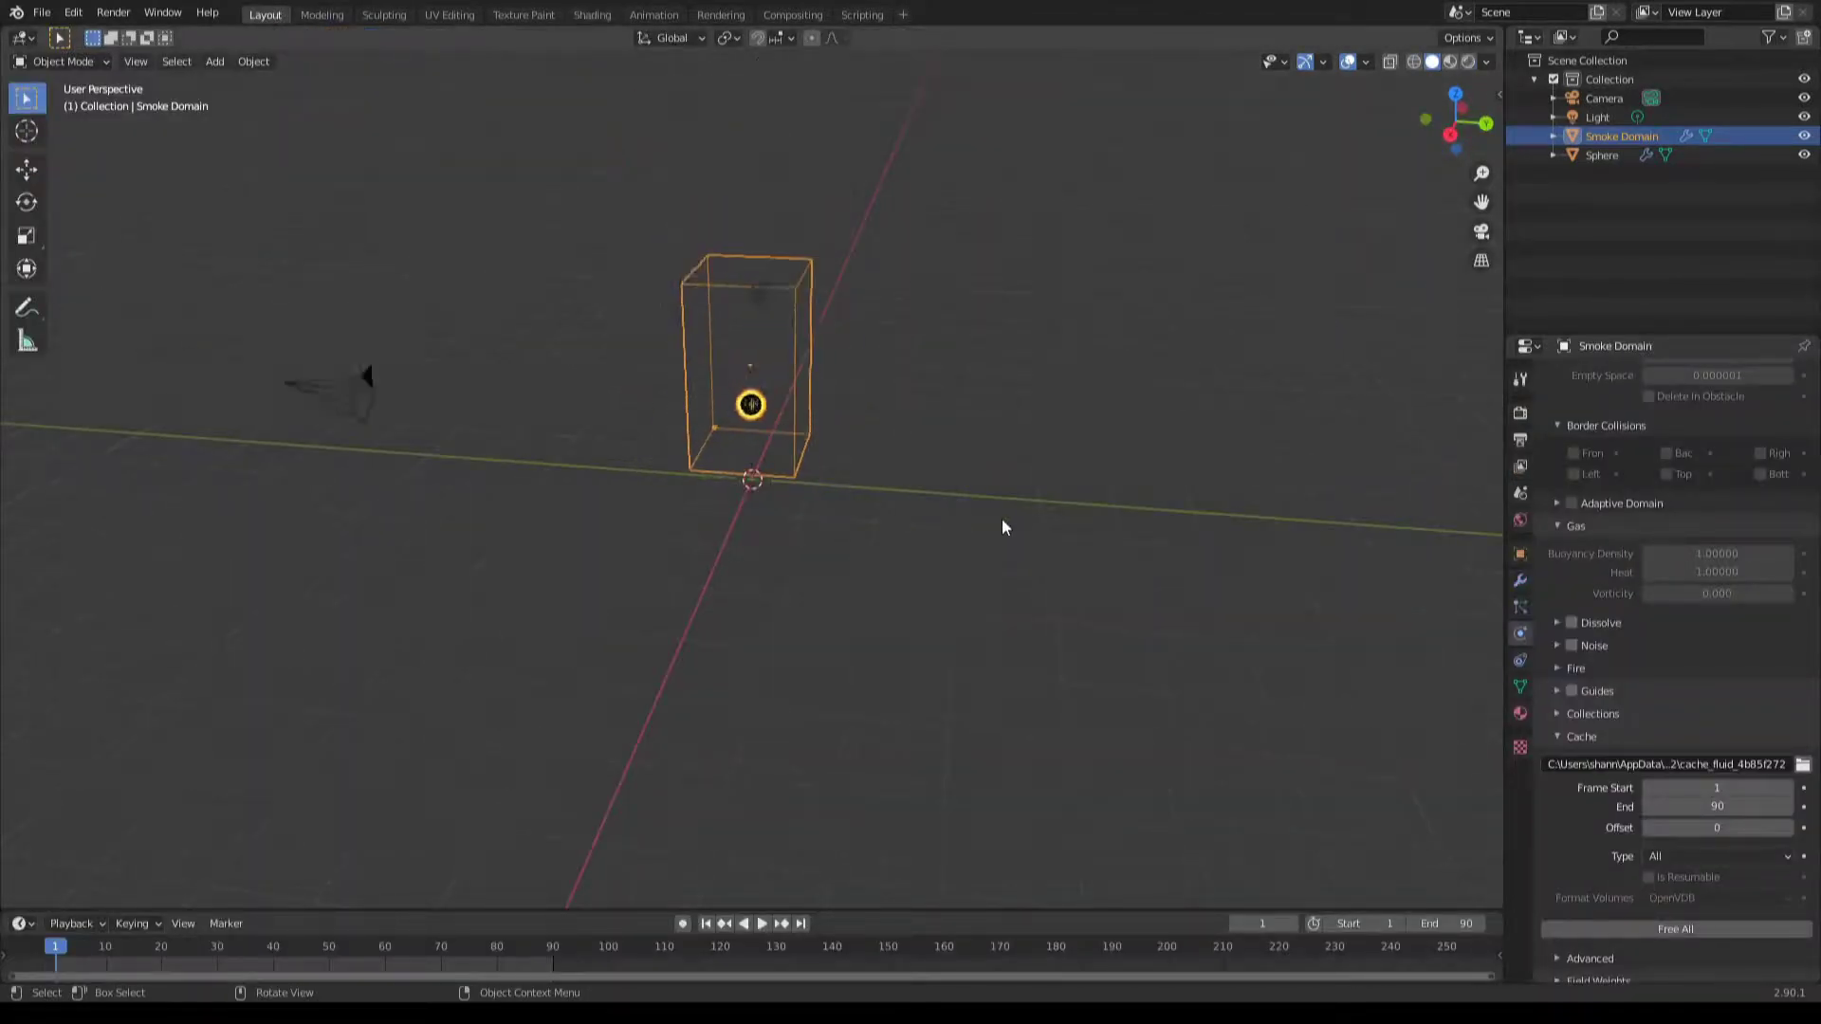
click(1467, 63)
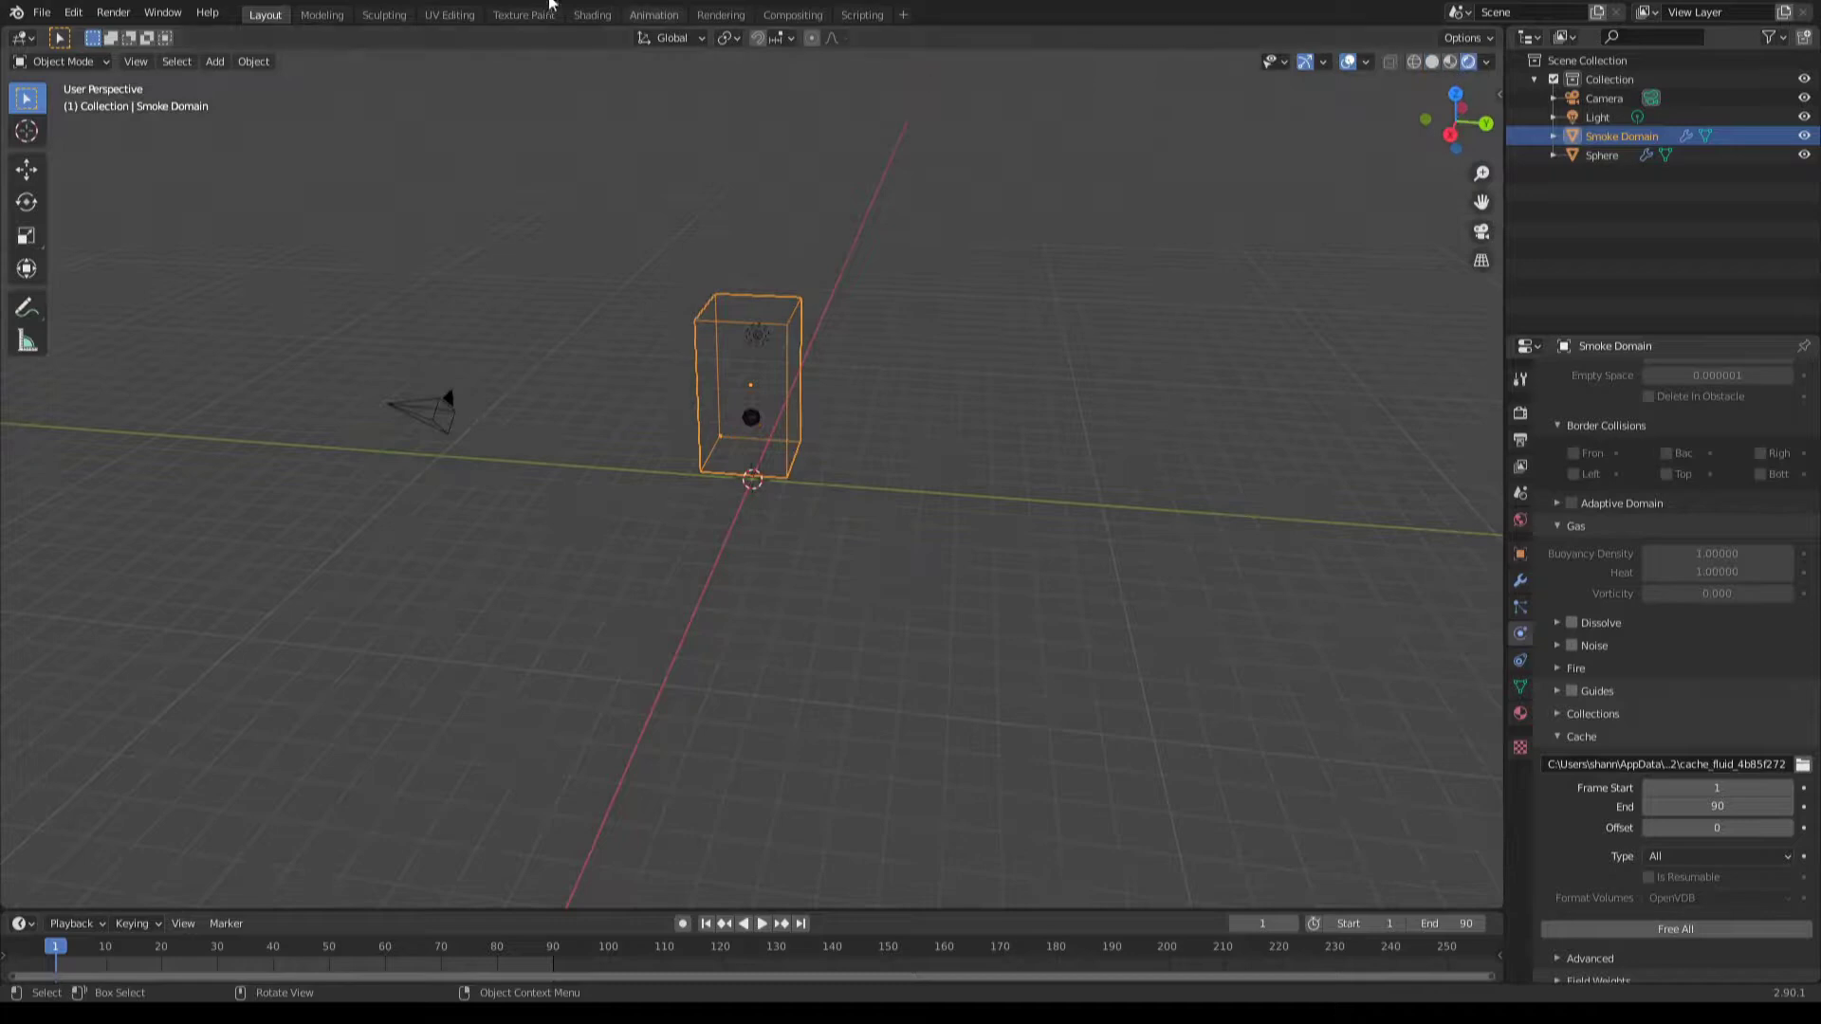
click(588, 14)
scroll(1085, 654, up, 4)
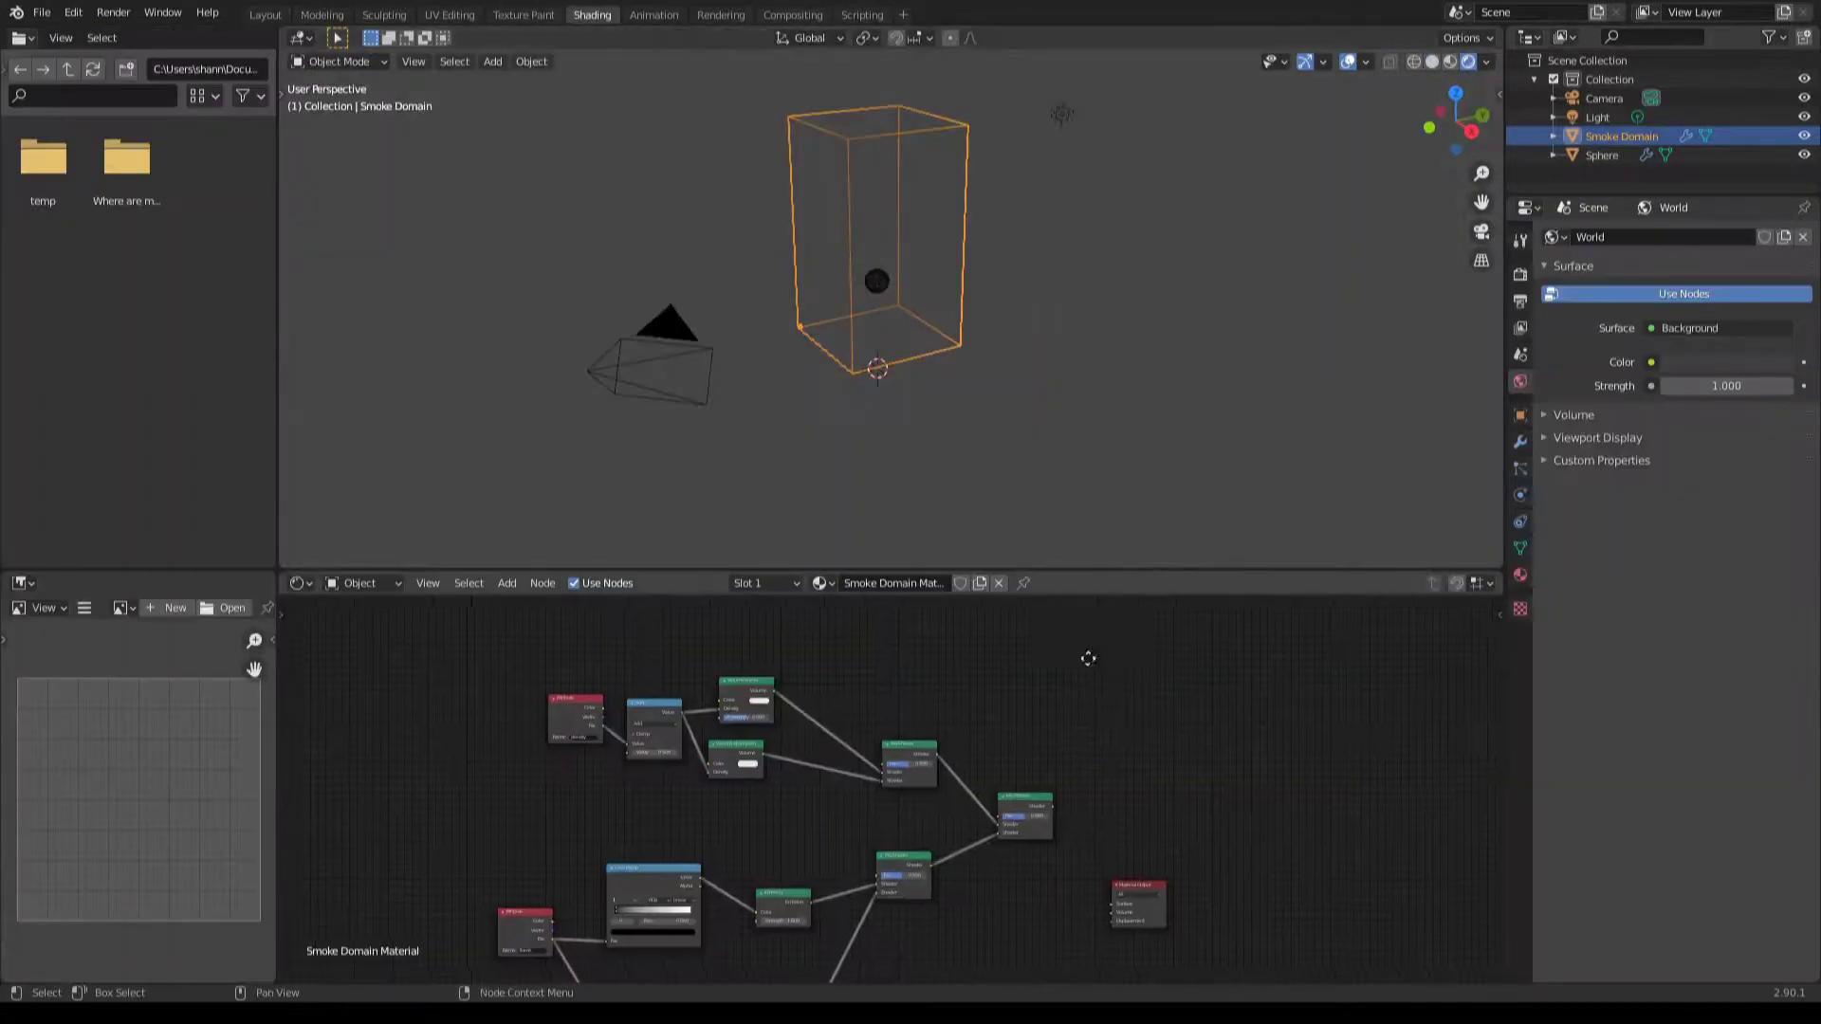
Move the Material Output beside the Principled Volume node and connect Principled Volume to its Volume input.
drag(1042, 727, 918, 726)
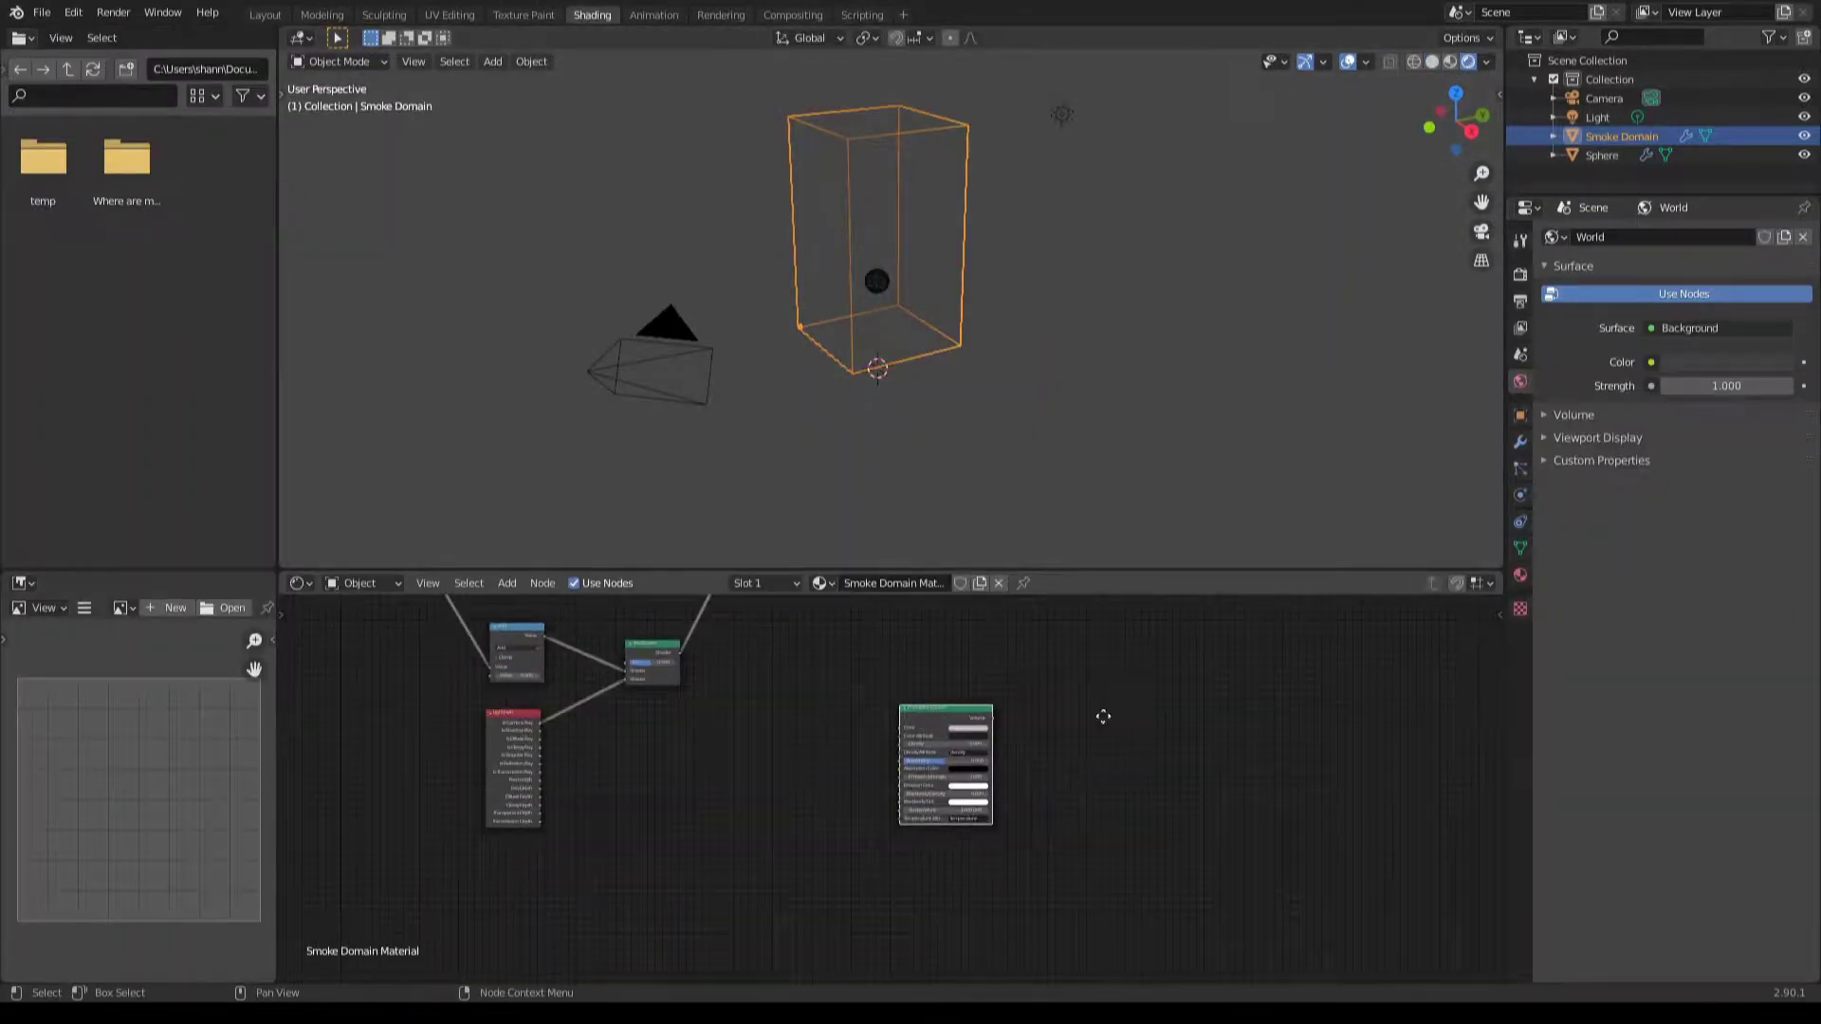
middle_drag(1098, 712, 1115, 798)
drag(1023, 616, 1090, 895)
ctrl+middle_drag(1089, 894, 885, 691)
drag(927, 699, 1174, 767)
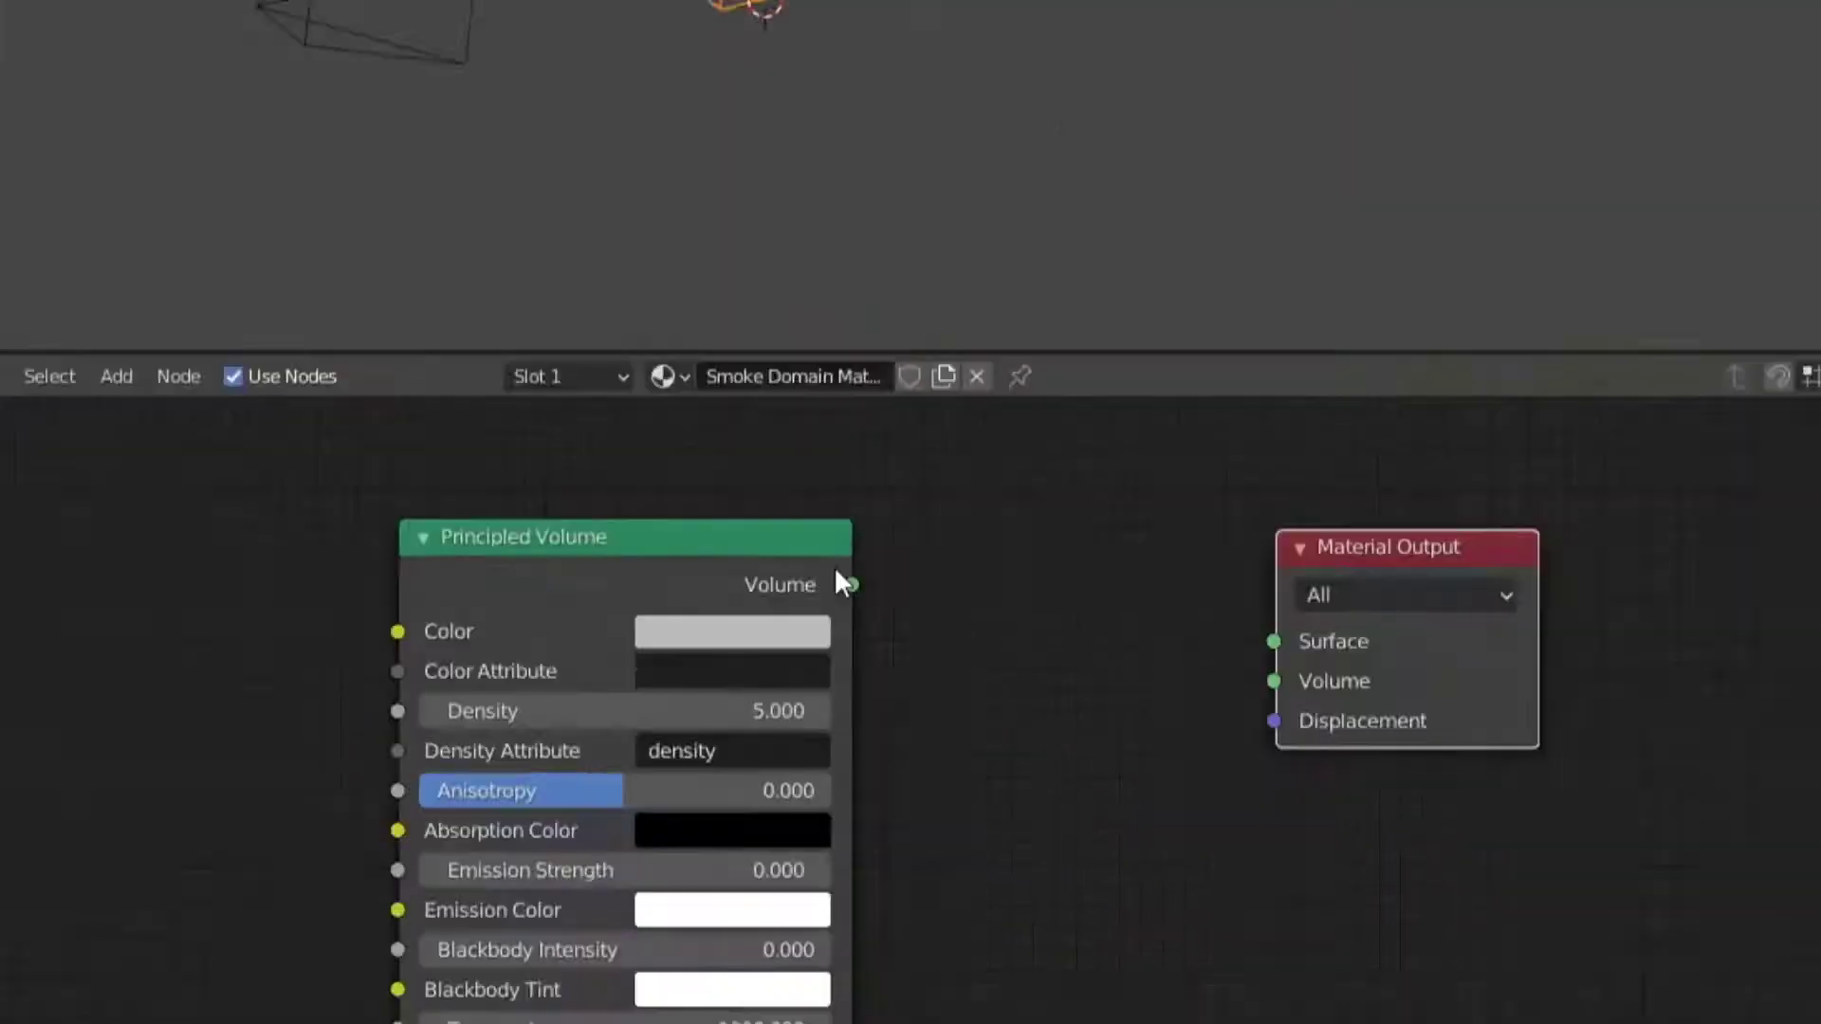
drag(1386, 635, 1380, 622)
drag(1156, 641, 1148, 633)
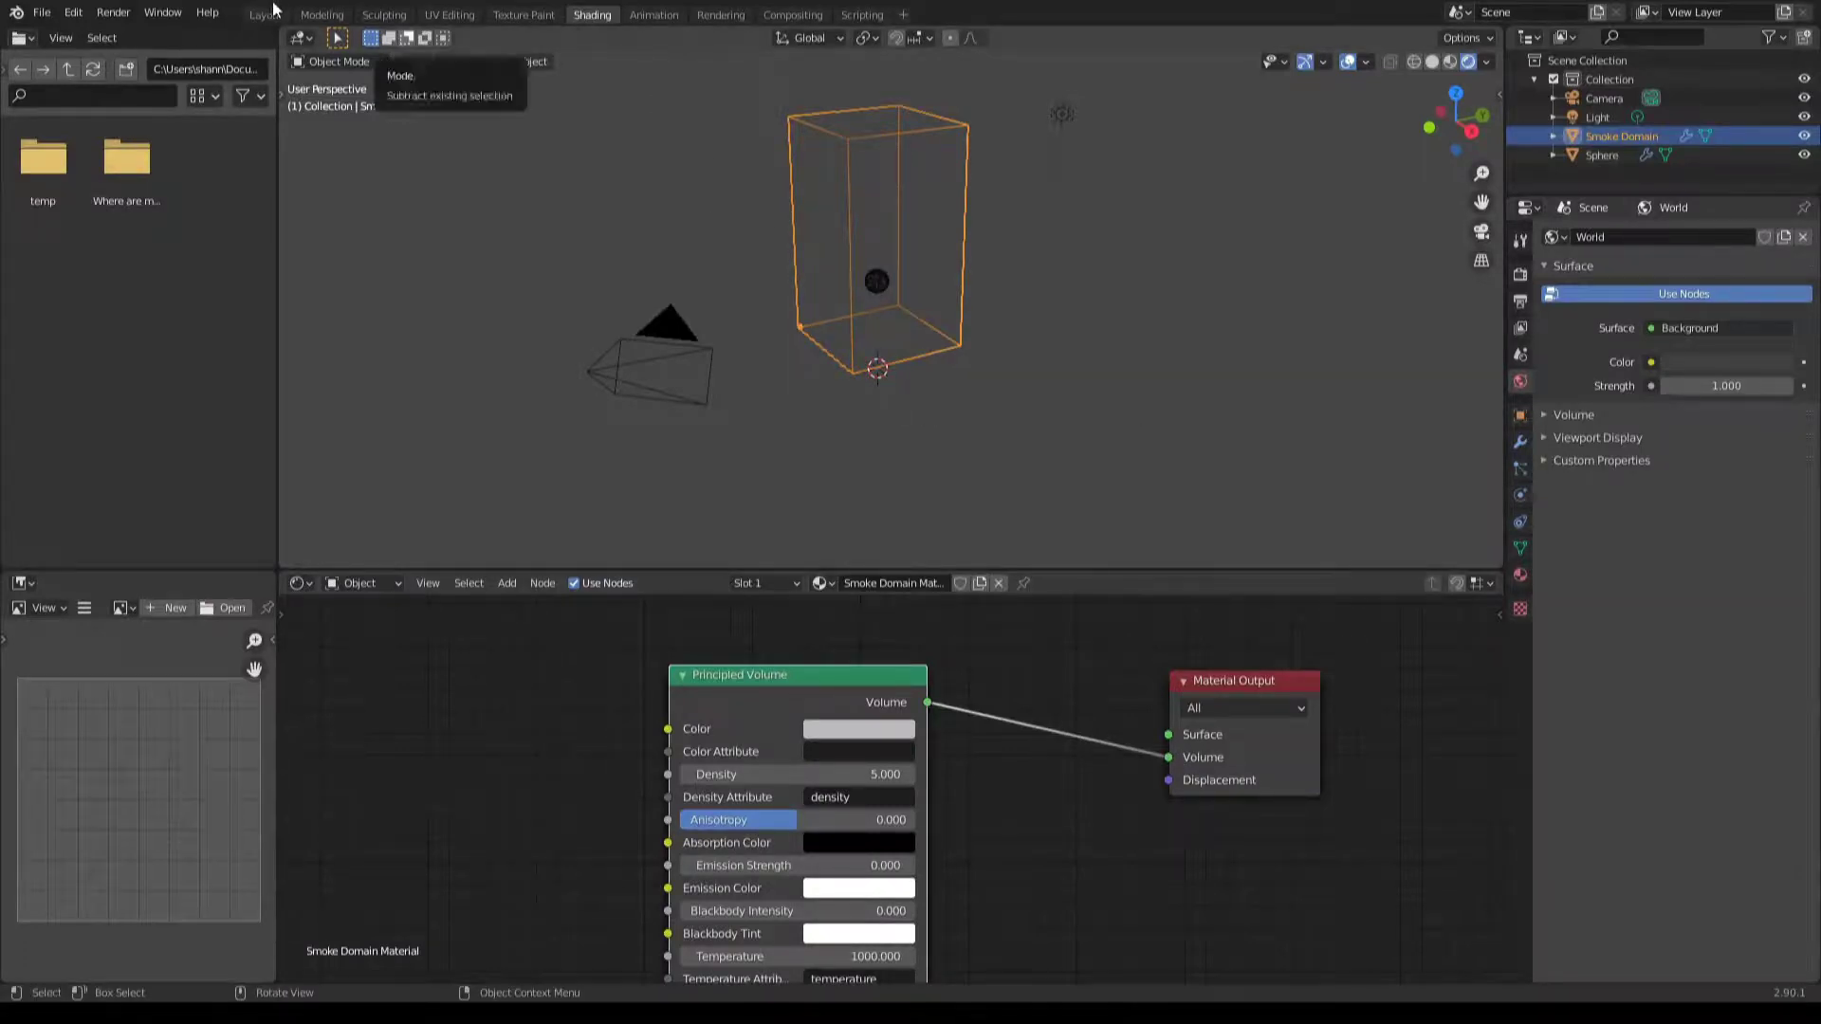
Play the smoke animation in the Layout workspace's rendered view and stop it at frame 50.
click(270, 13)
key(space)
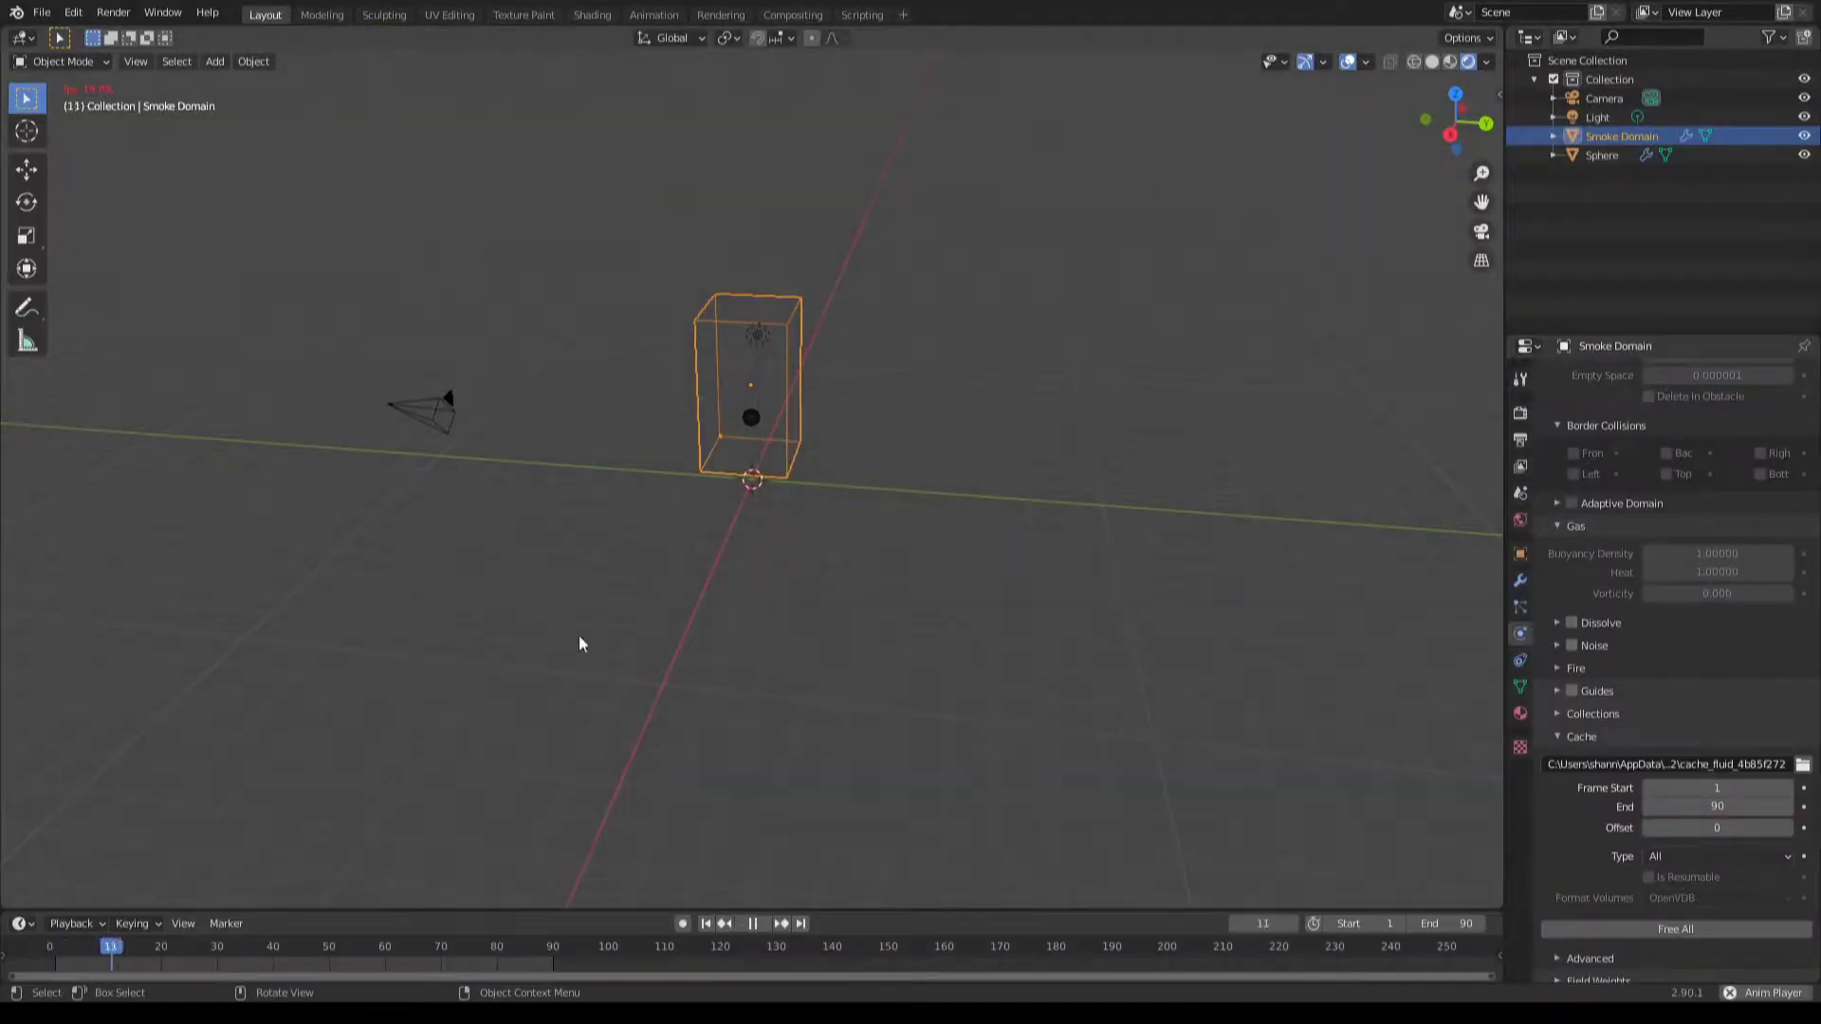
scroll(753, 440, up, 5)
middle_drag(801, 237, 731, 216)
key(space)
scroll(731, 215, down, 5)
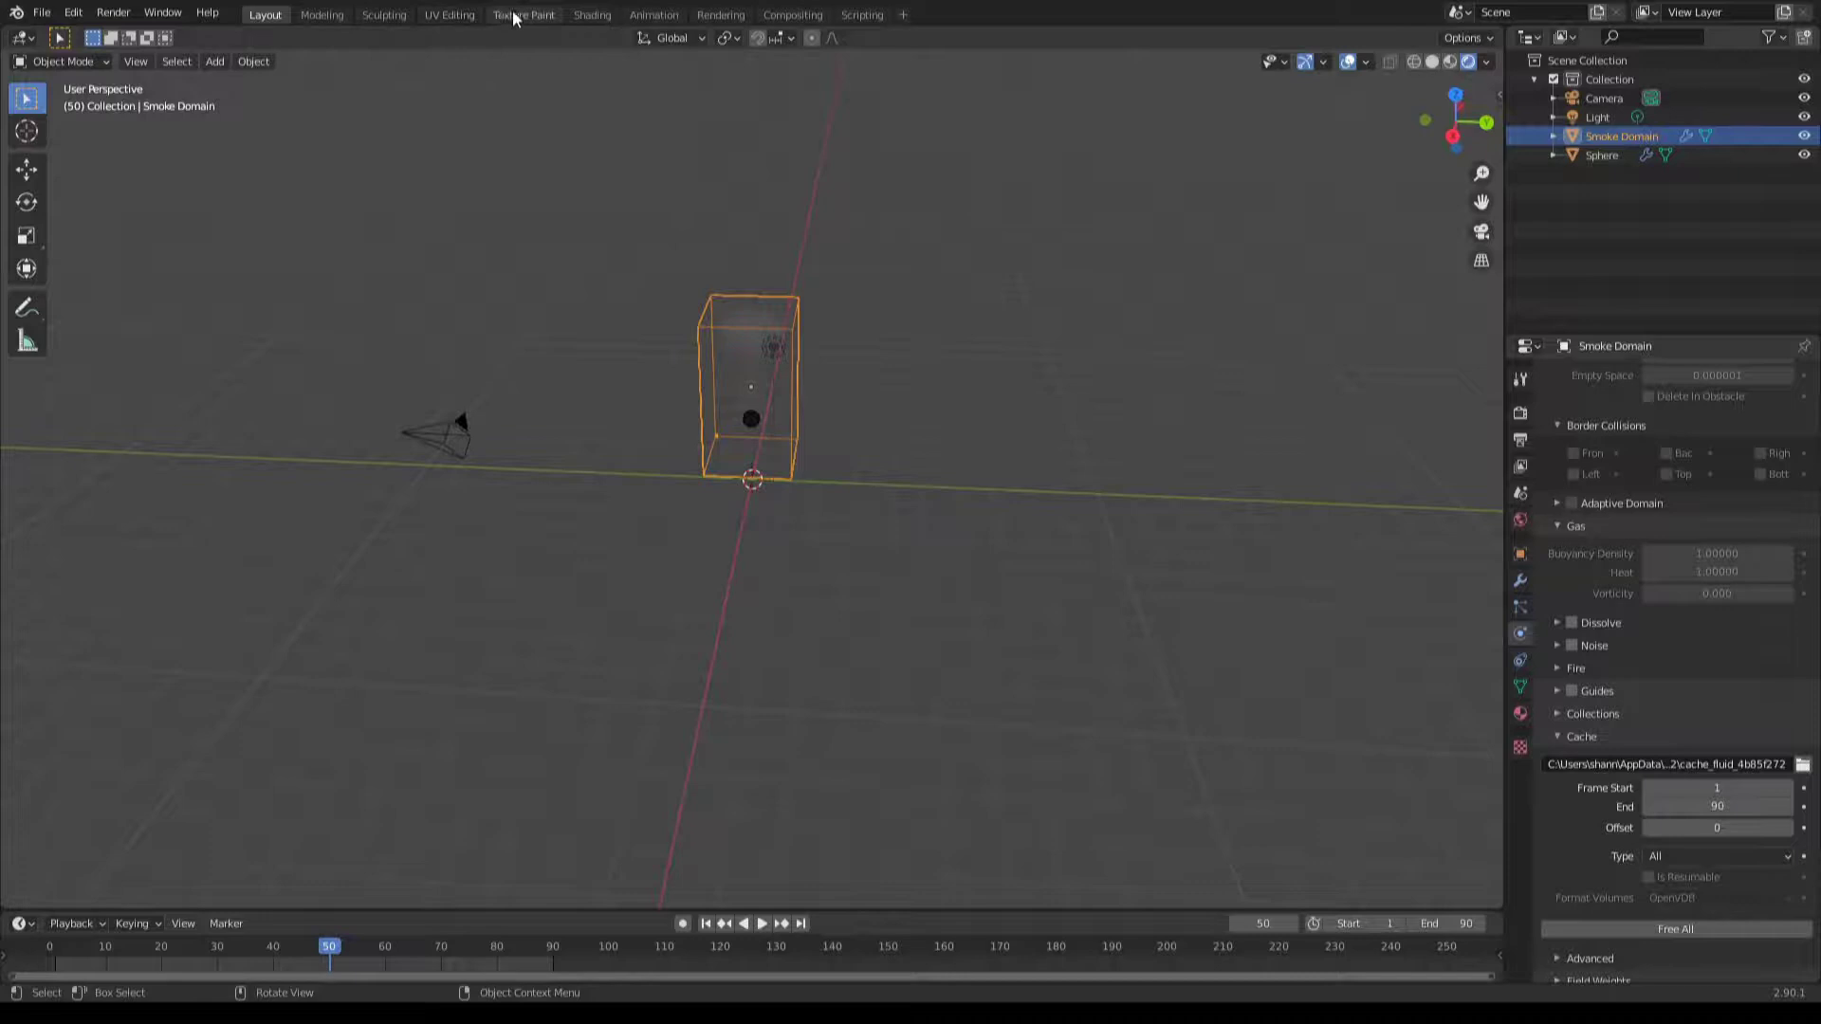
Detach the Material Output from Principled Volume in the Shading workspace and connect the final Mix Shader to its Volume input instead.
click(590, 15)
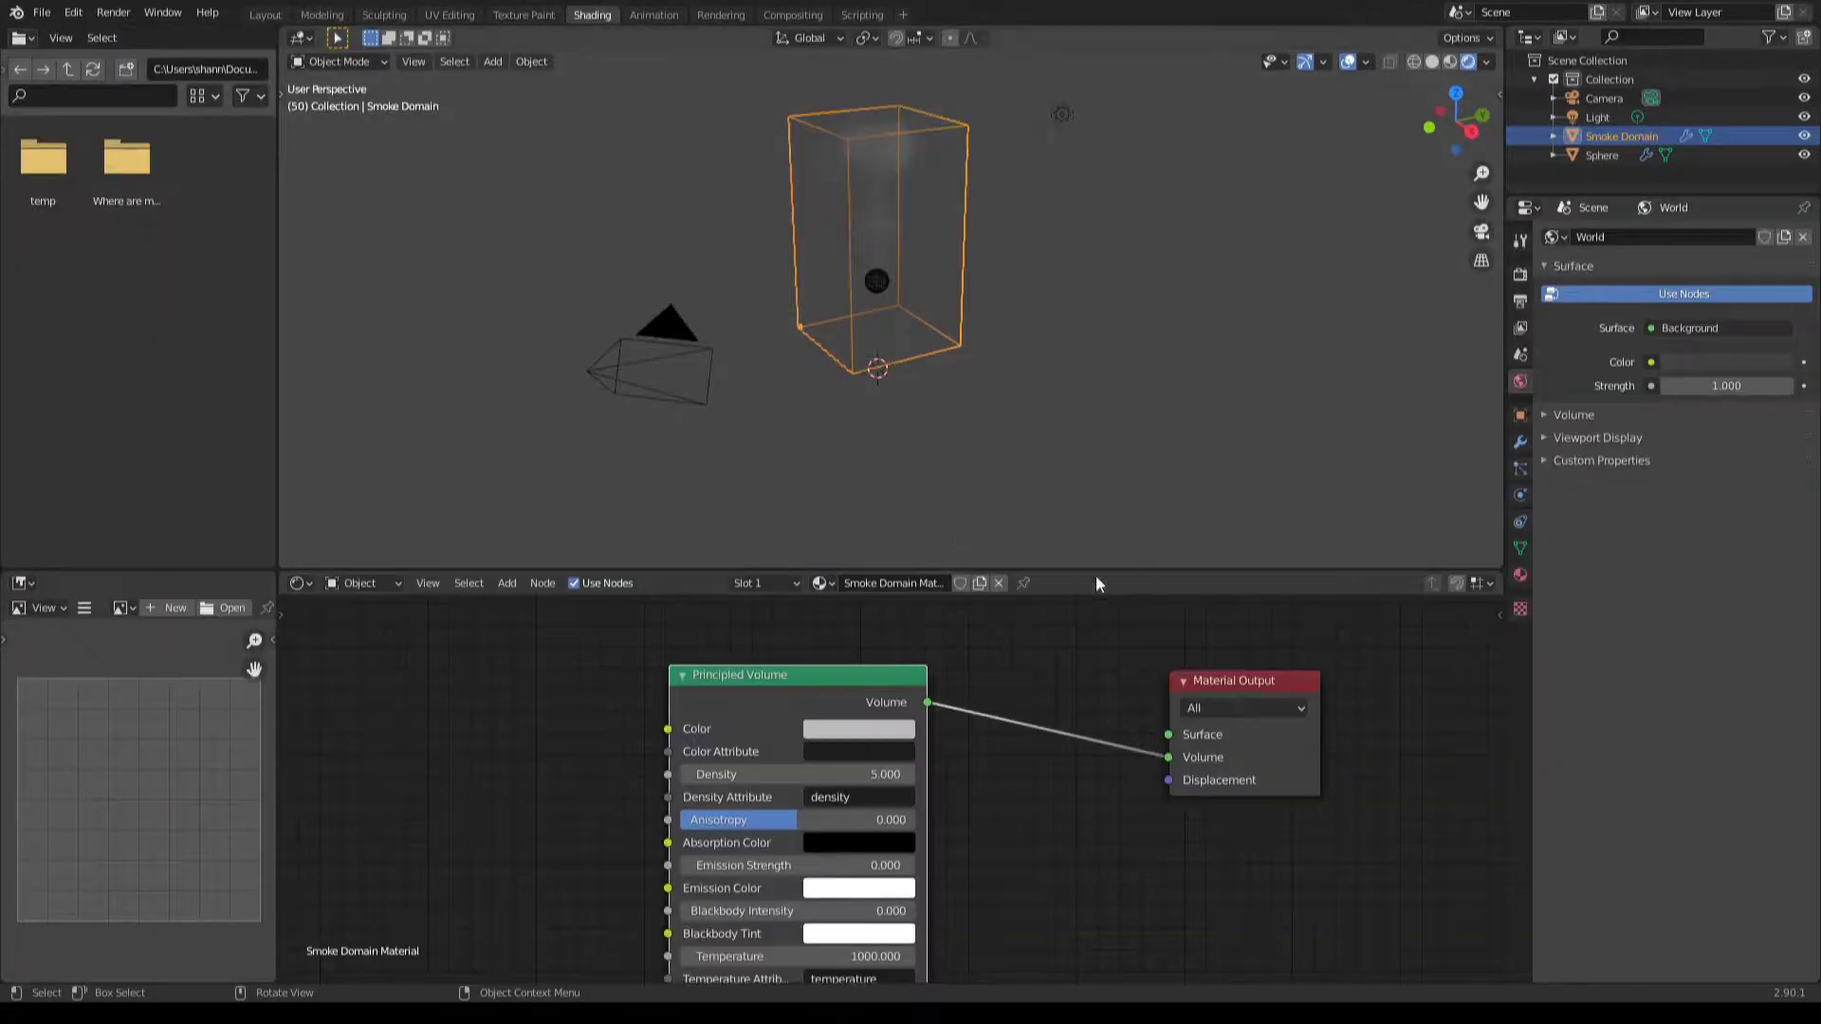
drag(1170, 755, 1055, 986)
scroll(1068, 755, down, 3)
scroll(1129, 778, down, 4)
scroll(1047, 737, up, 5)
middle_drag(1047, 736, 735, 853)
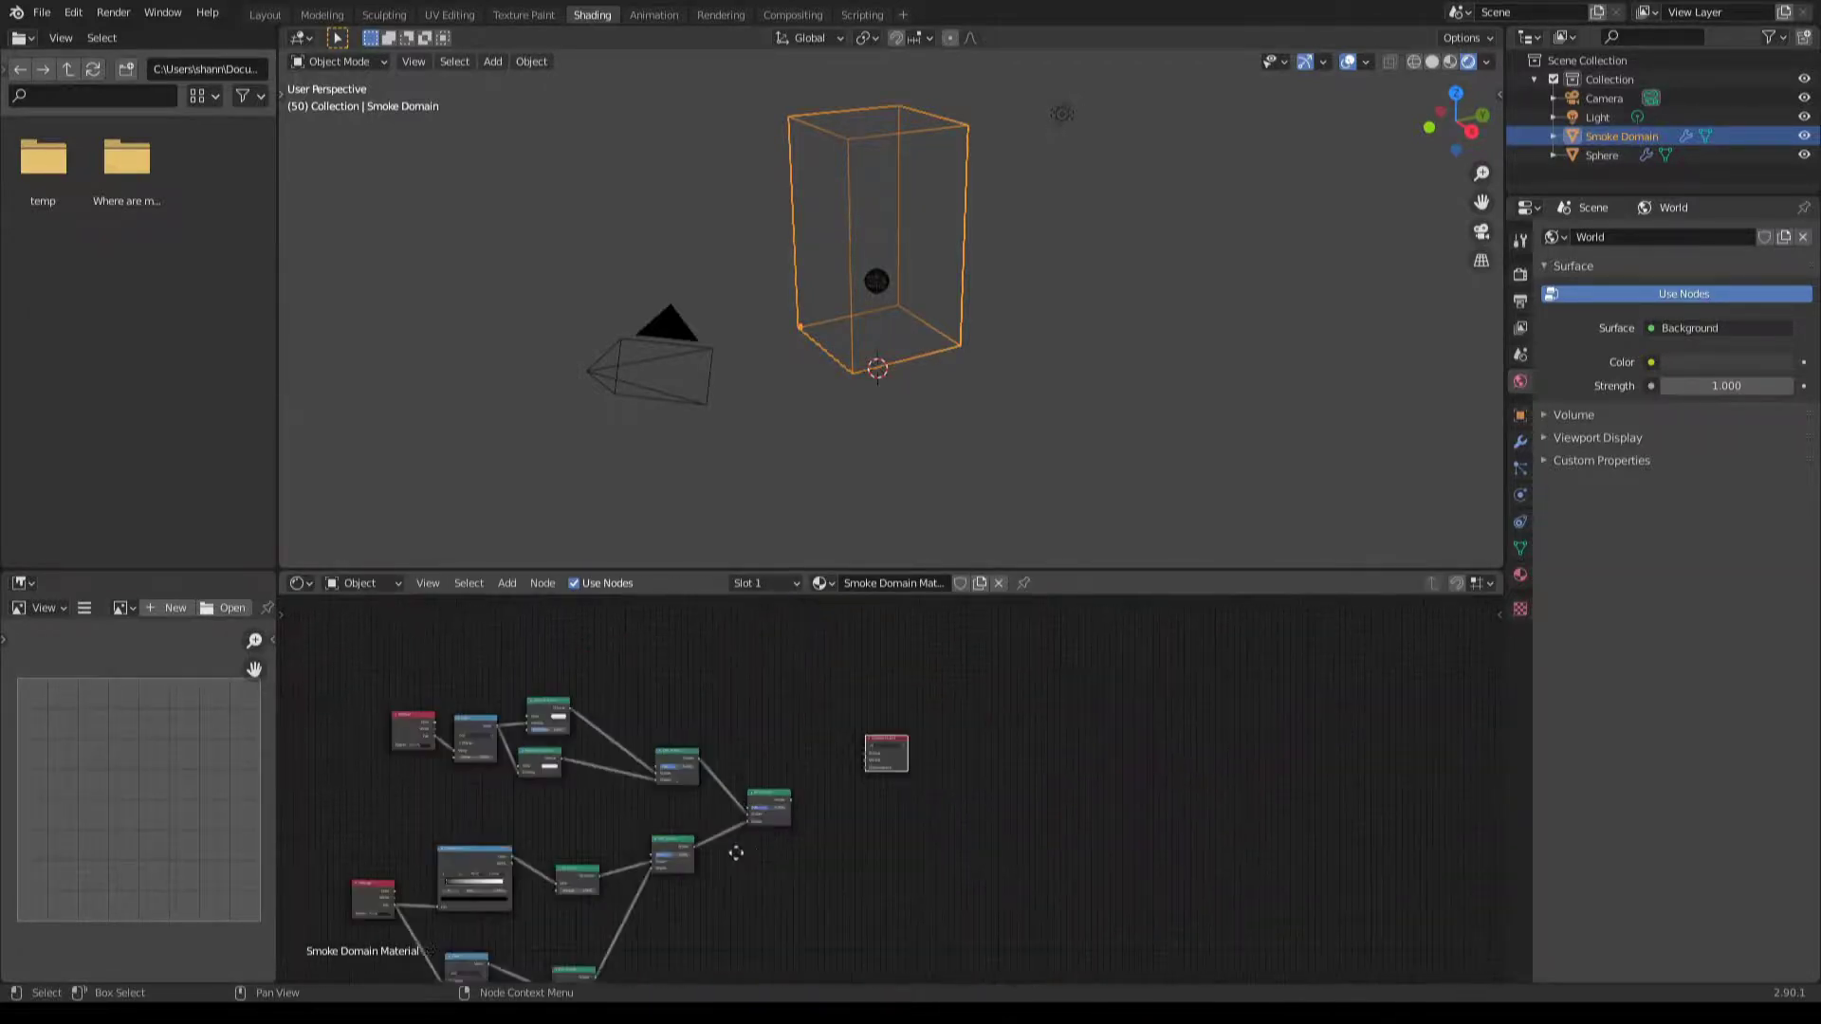
scroll(768, 842, up, 3)
drag(692, 811, 820, 744)
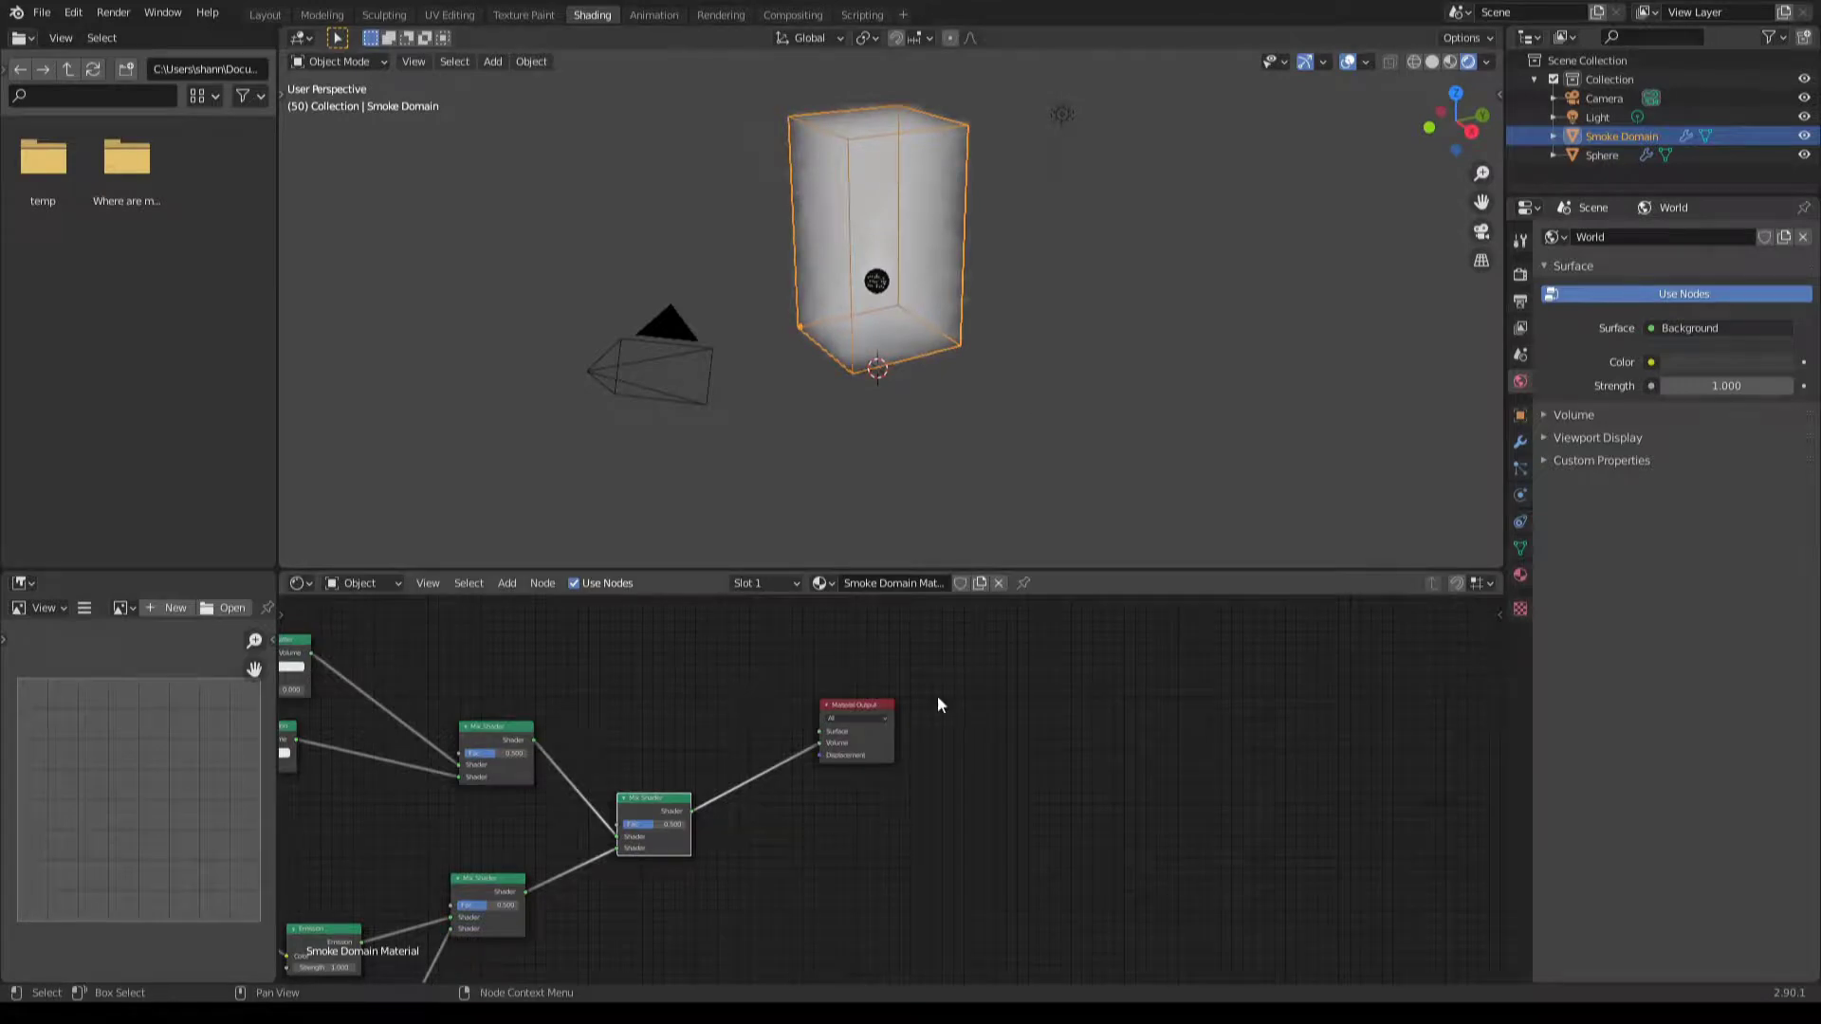
Set the Fac of the flame branch's Mix Shader, fed by the Emission node, to 0.000.
scroll(734, 699, up, 5)
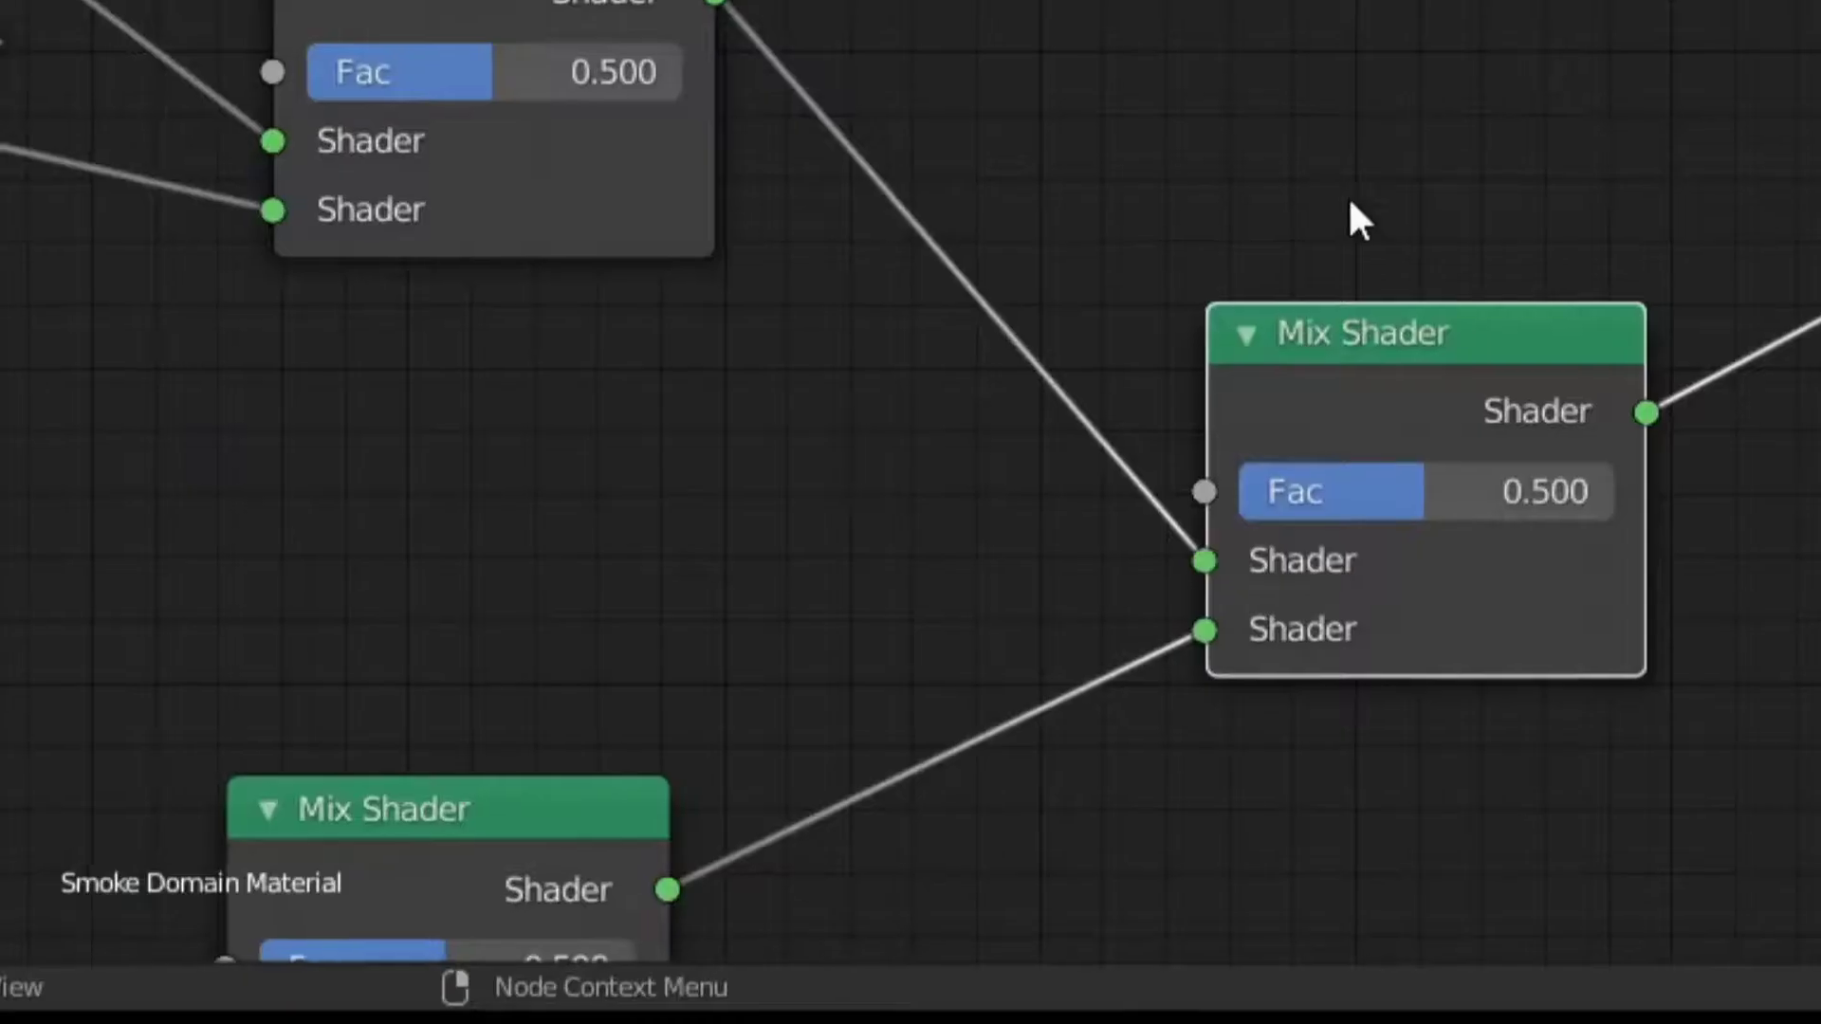
scroll(1351, 202, down, 3)
middle_drag(1175, 180, 1036, 436)
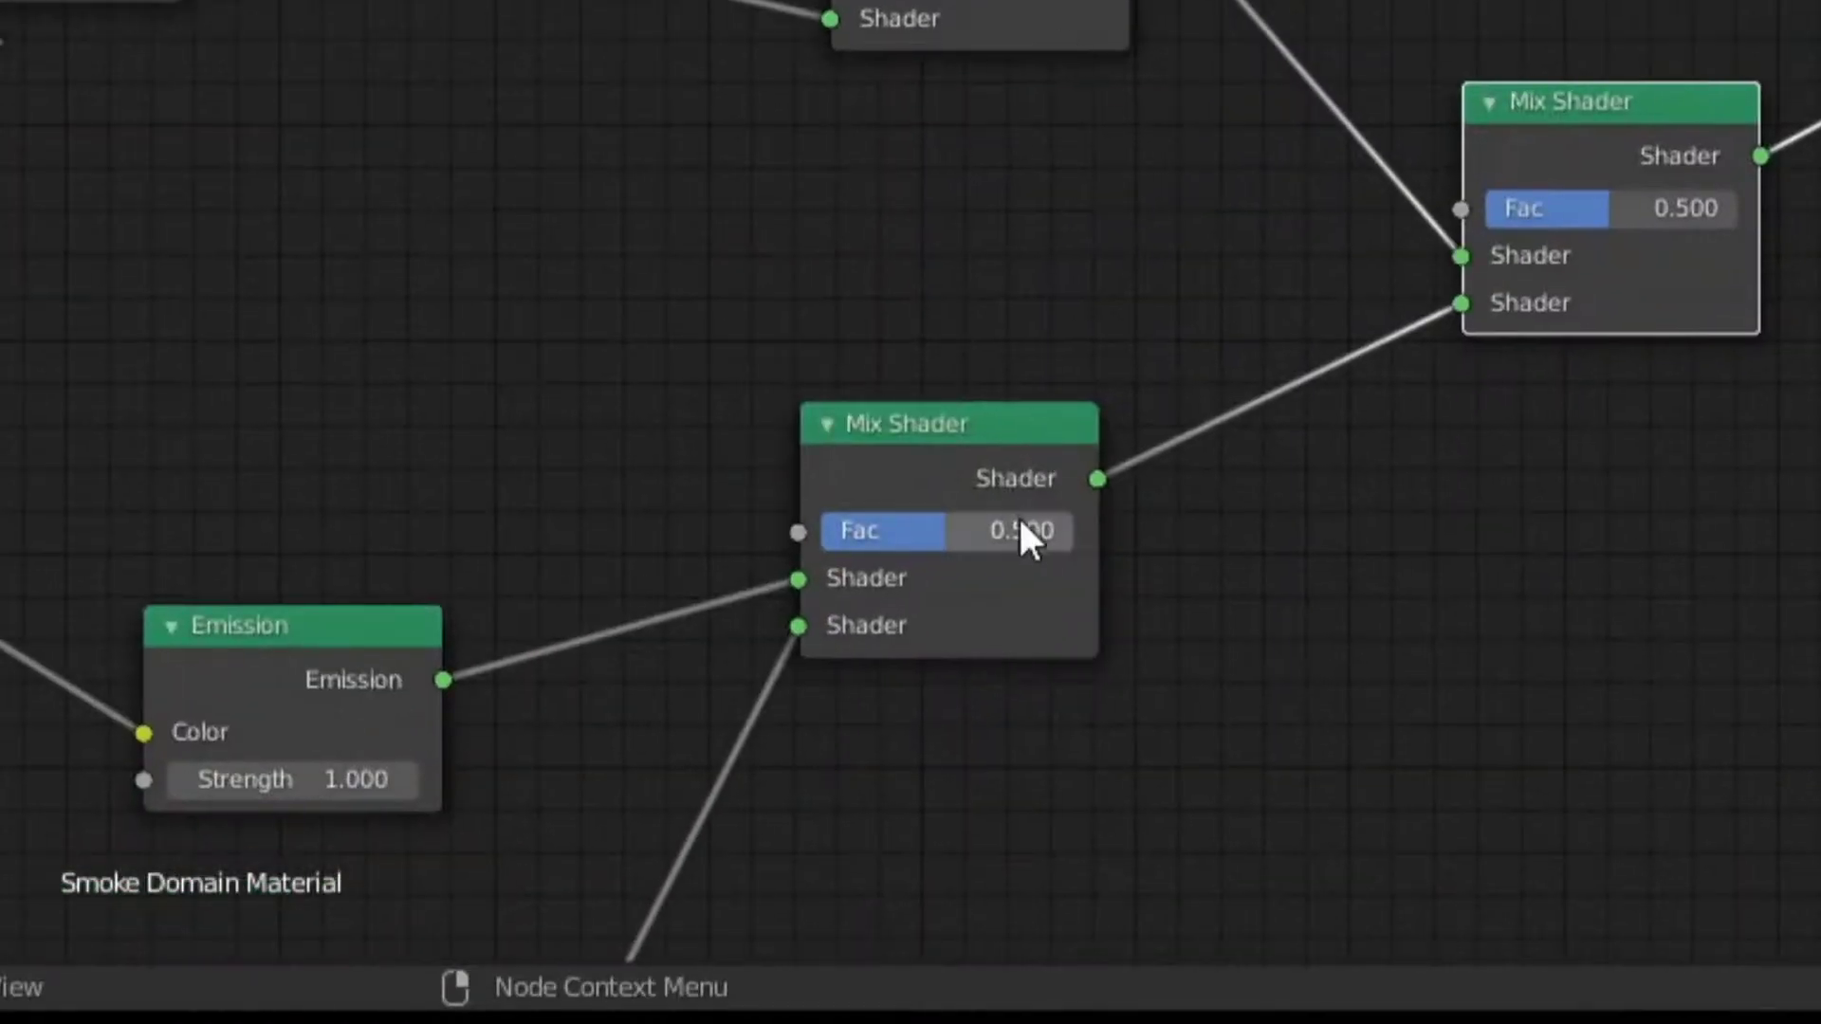
drag(1017, 515, 911, 515)
Add three colour stops to the flame branch's ColorRamp node, at positions 0.125, 0.250 and 0.500.
middle_drag(810, 385, 1816, 134)
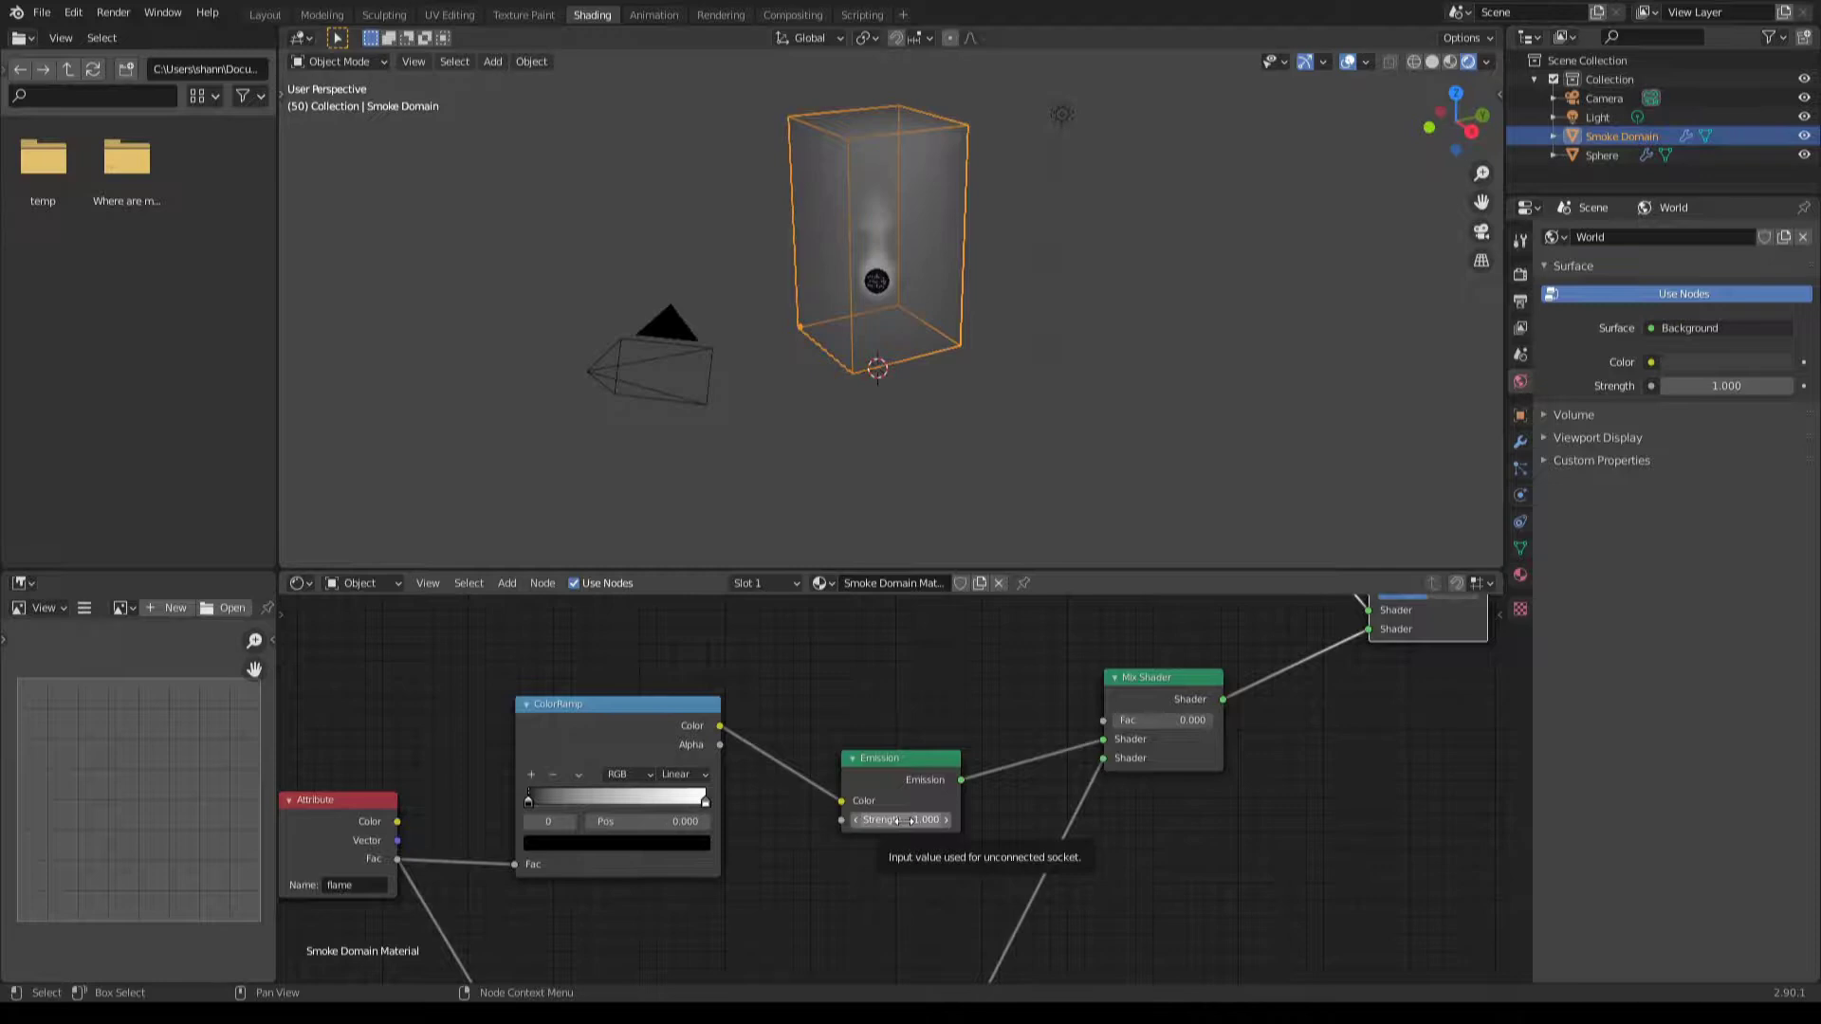
middle_drag(622, 818, 707, 803)
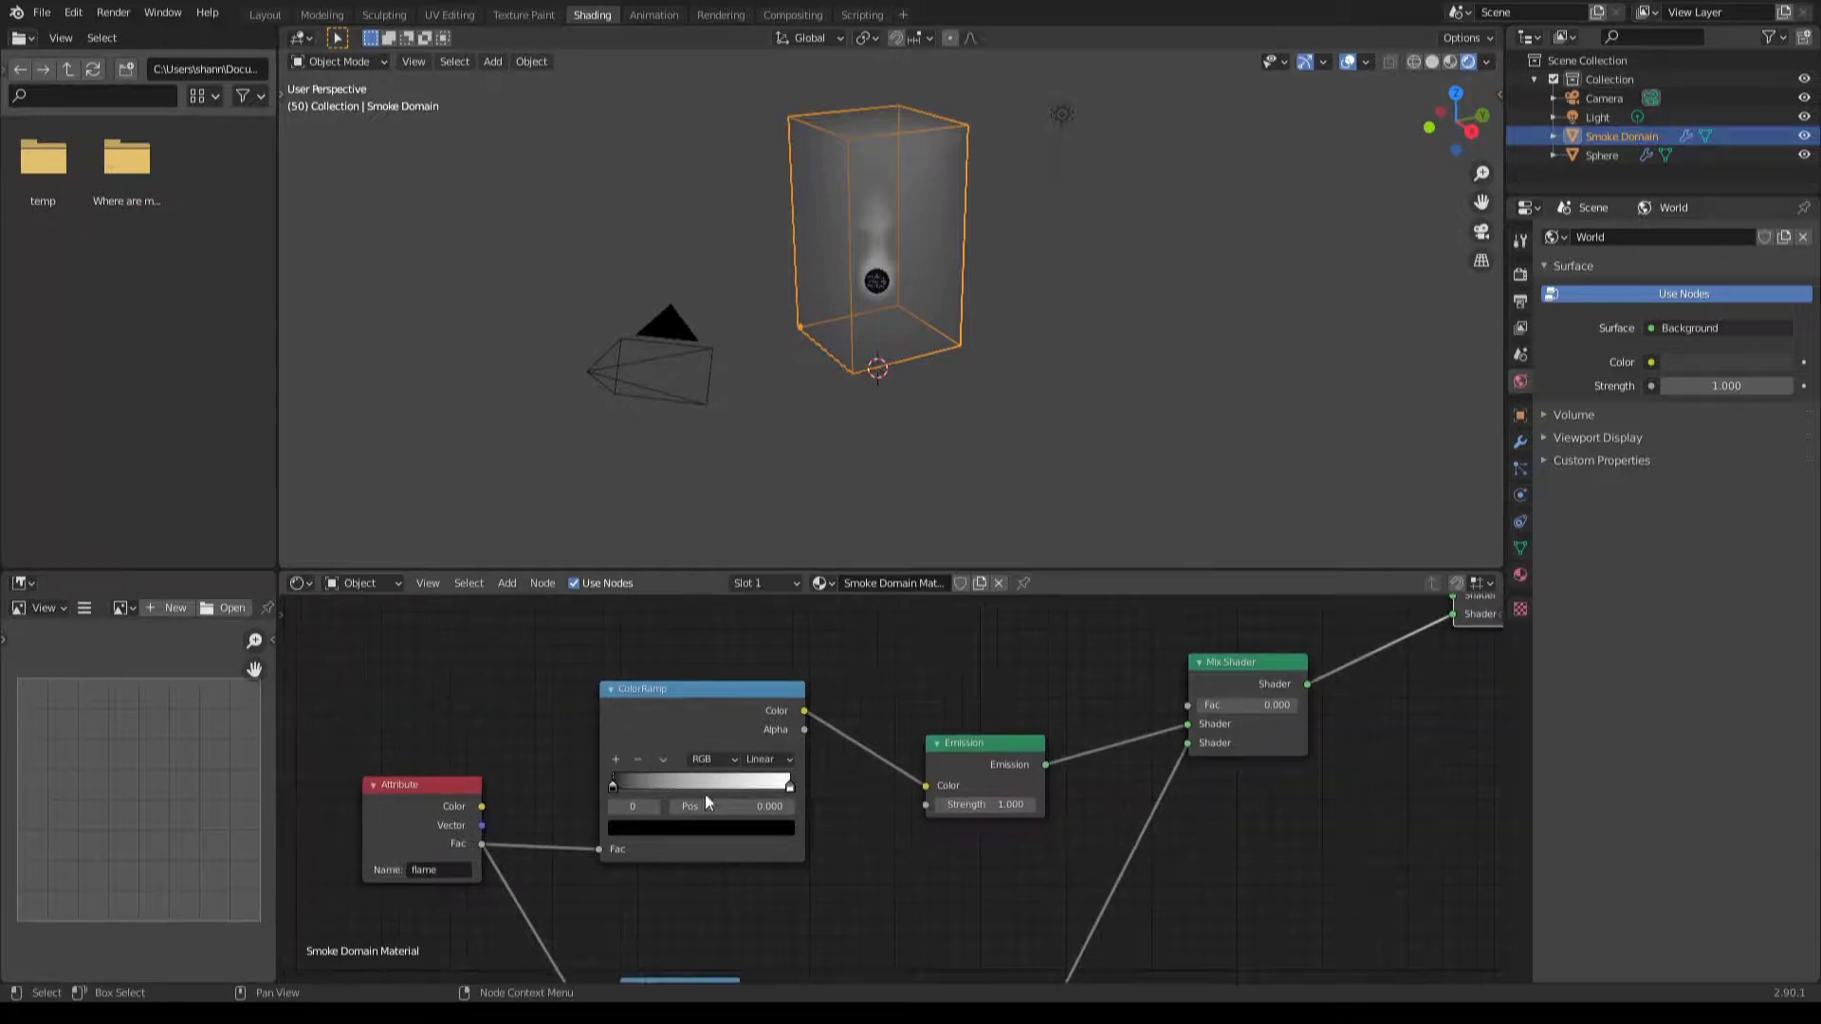
double_click(615, 761)
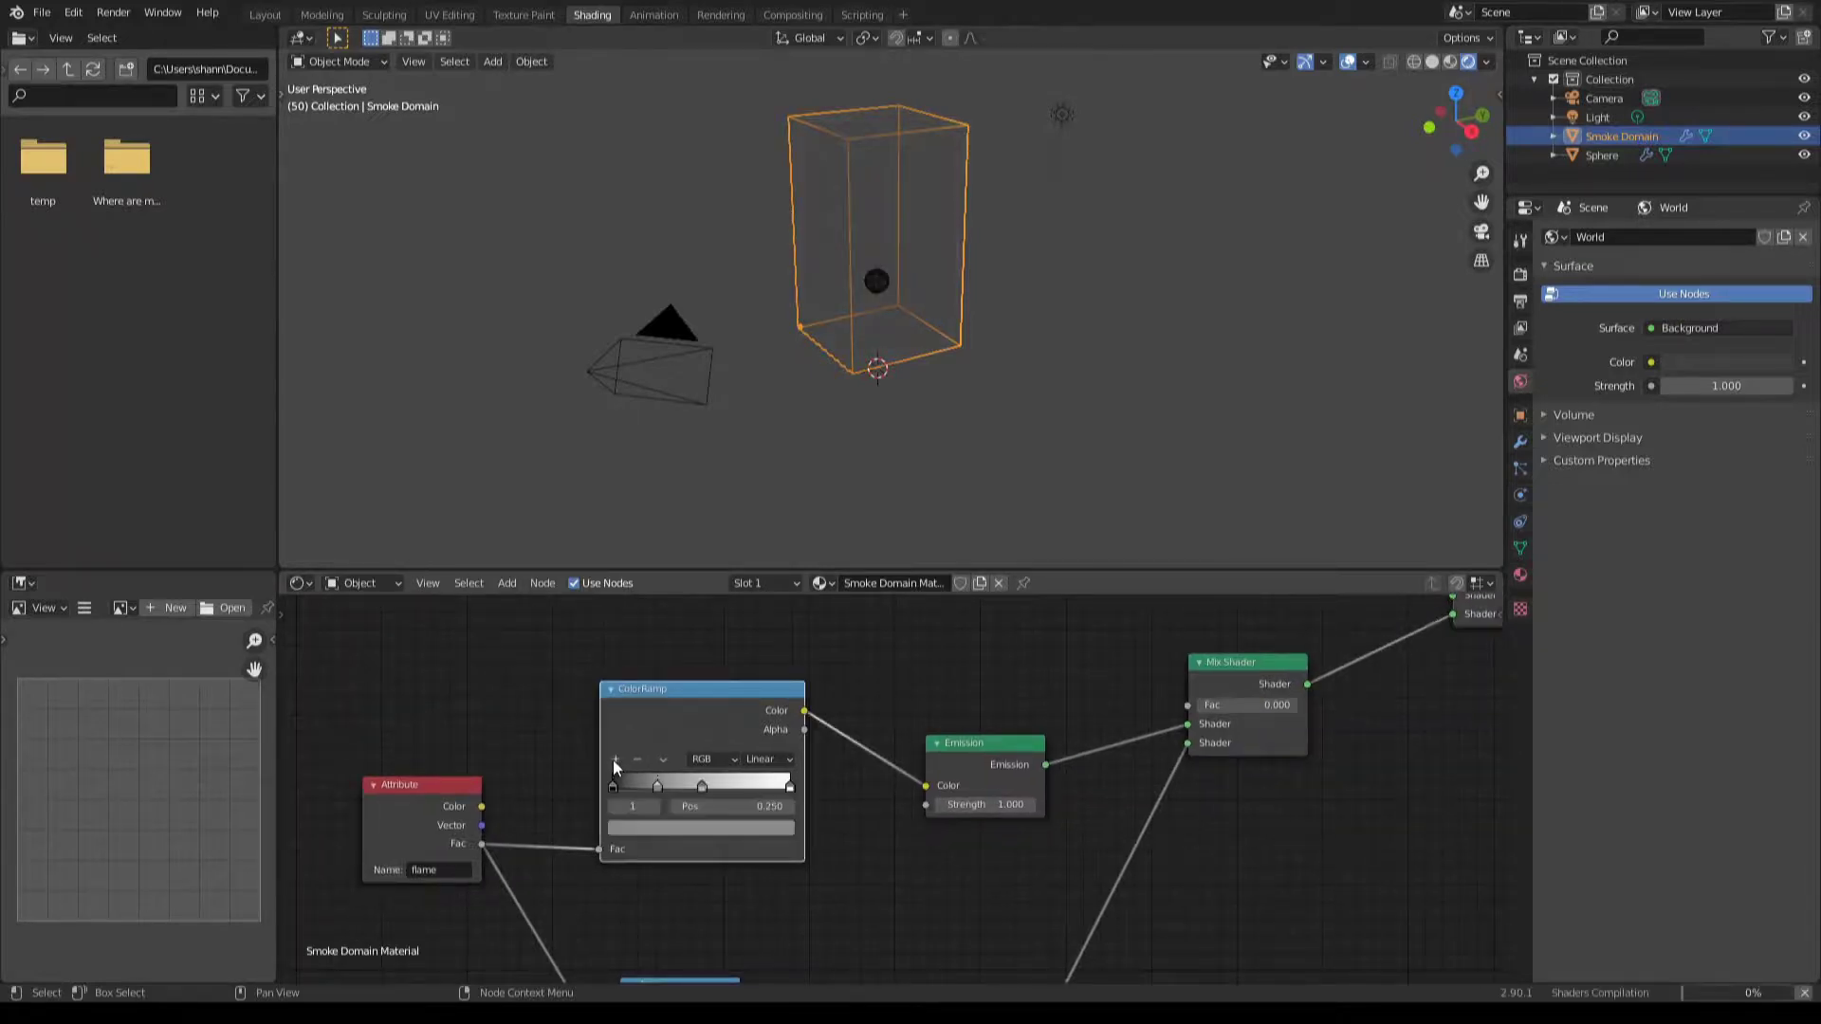
click(615, 759)
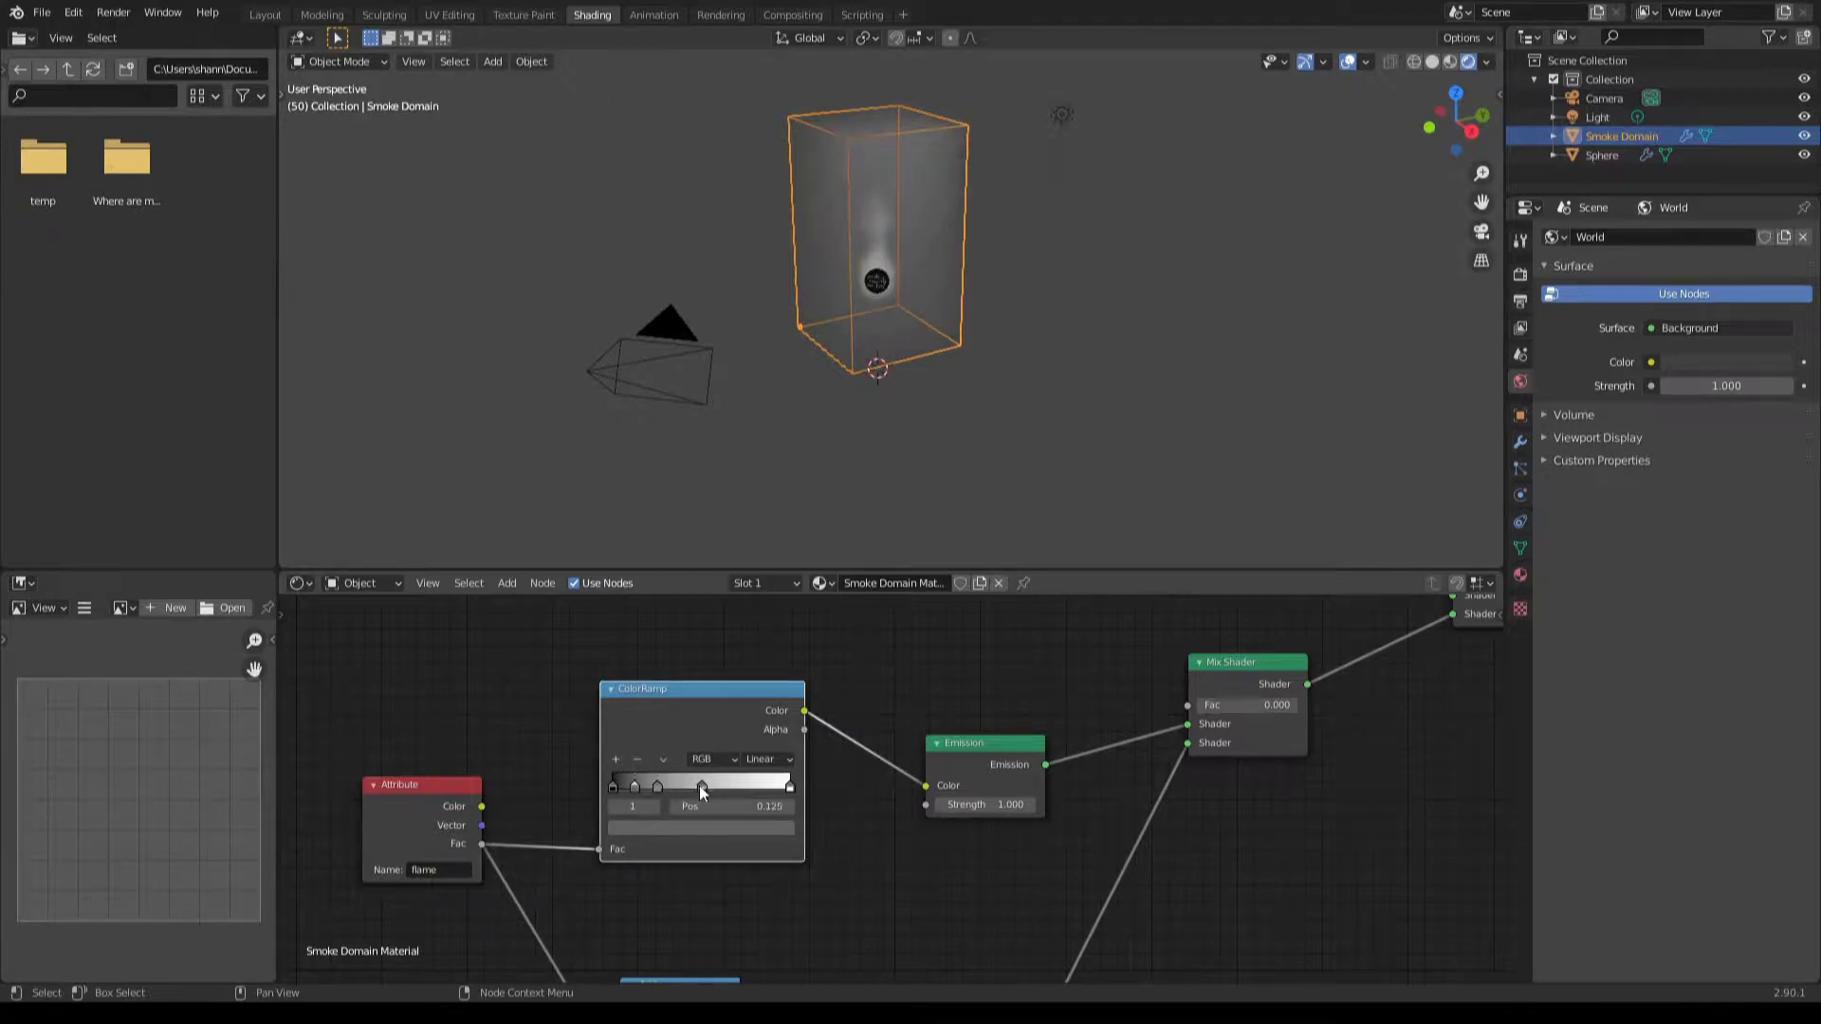
Colour the ColorRamp stop at position 0.125 a bright red-orange with full value.
click(686, 830)
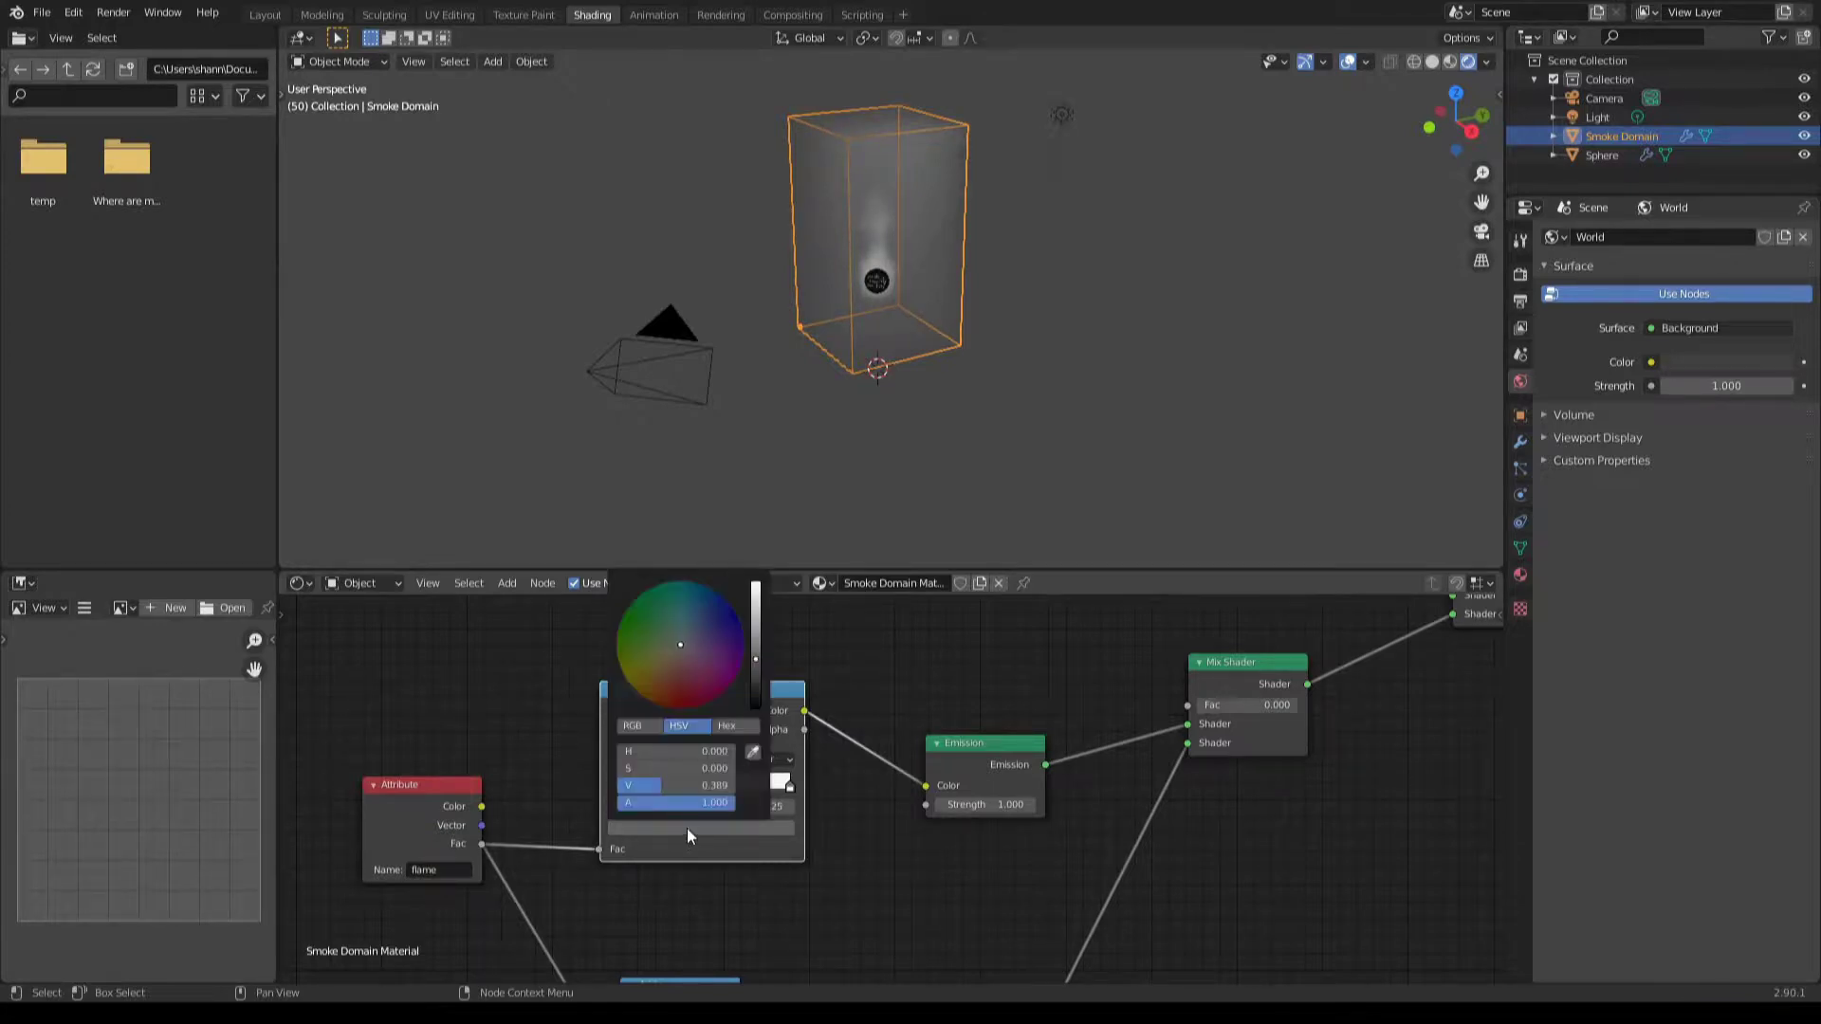
click(686, 707)
drag(756, 658, 757, 579)
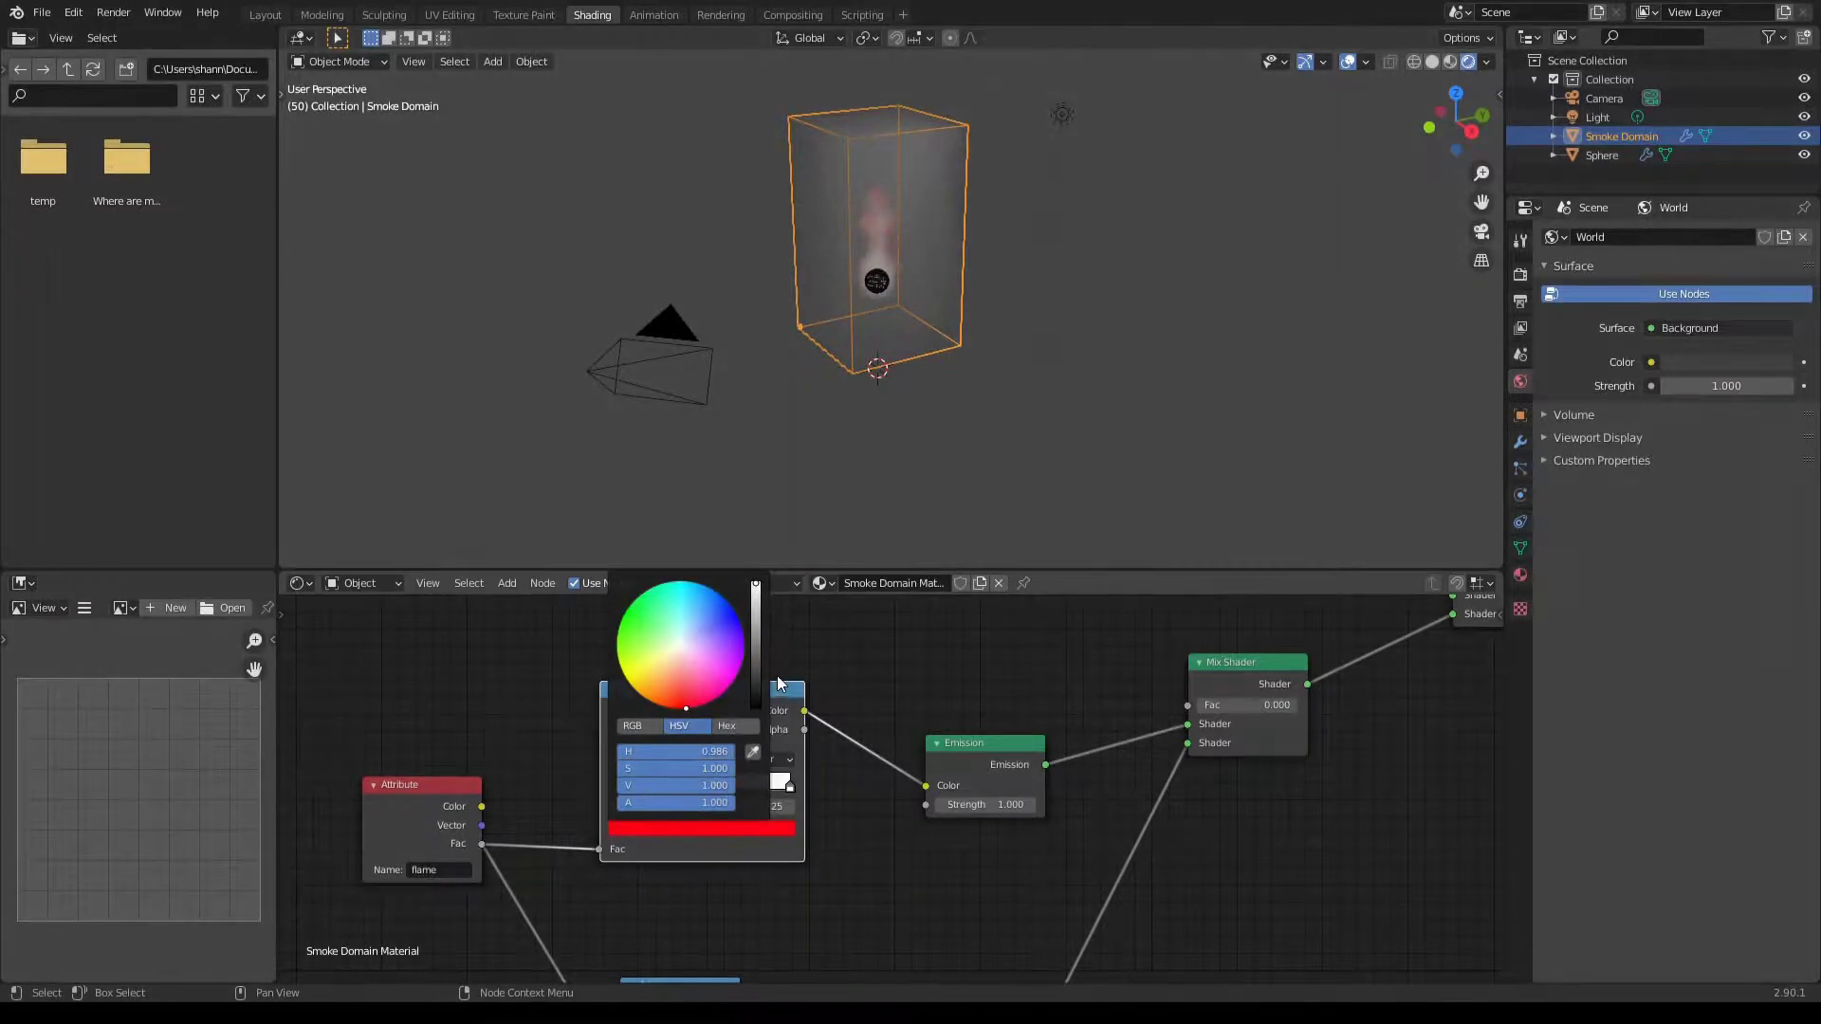
click(759, 608)
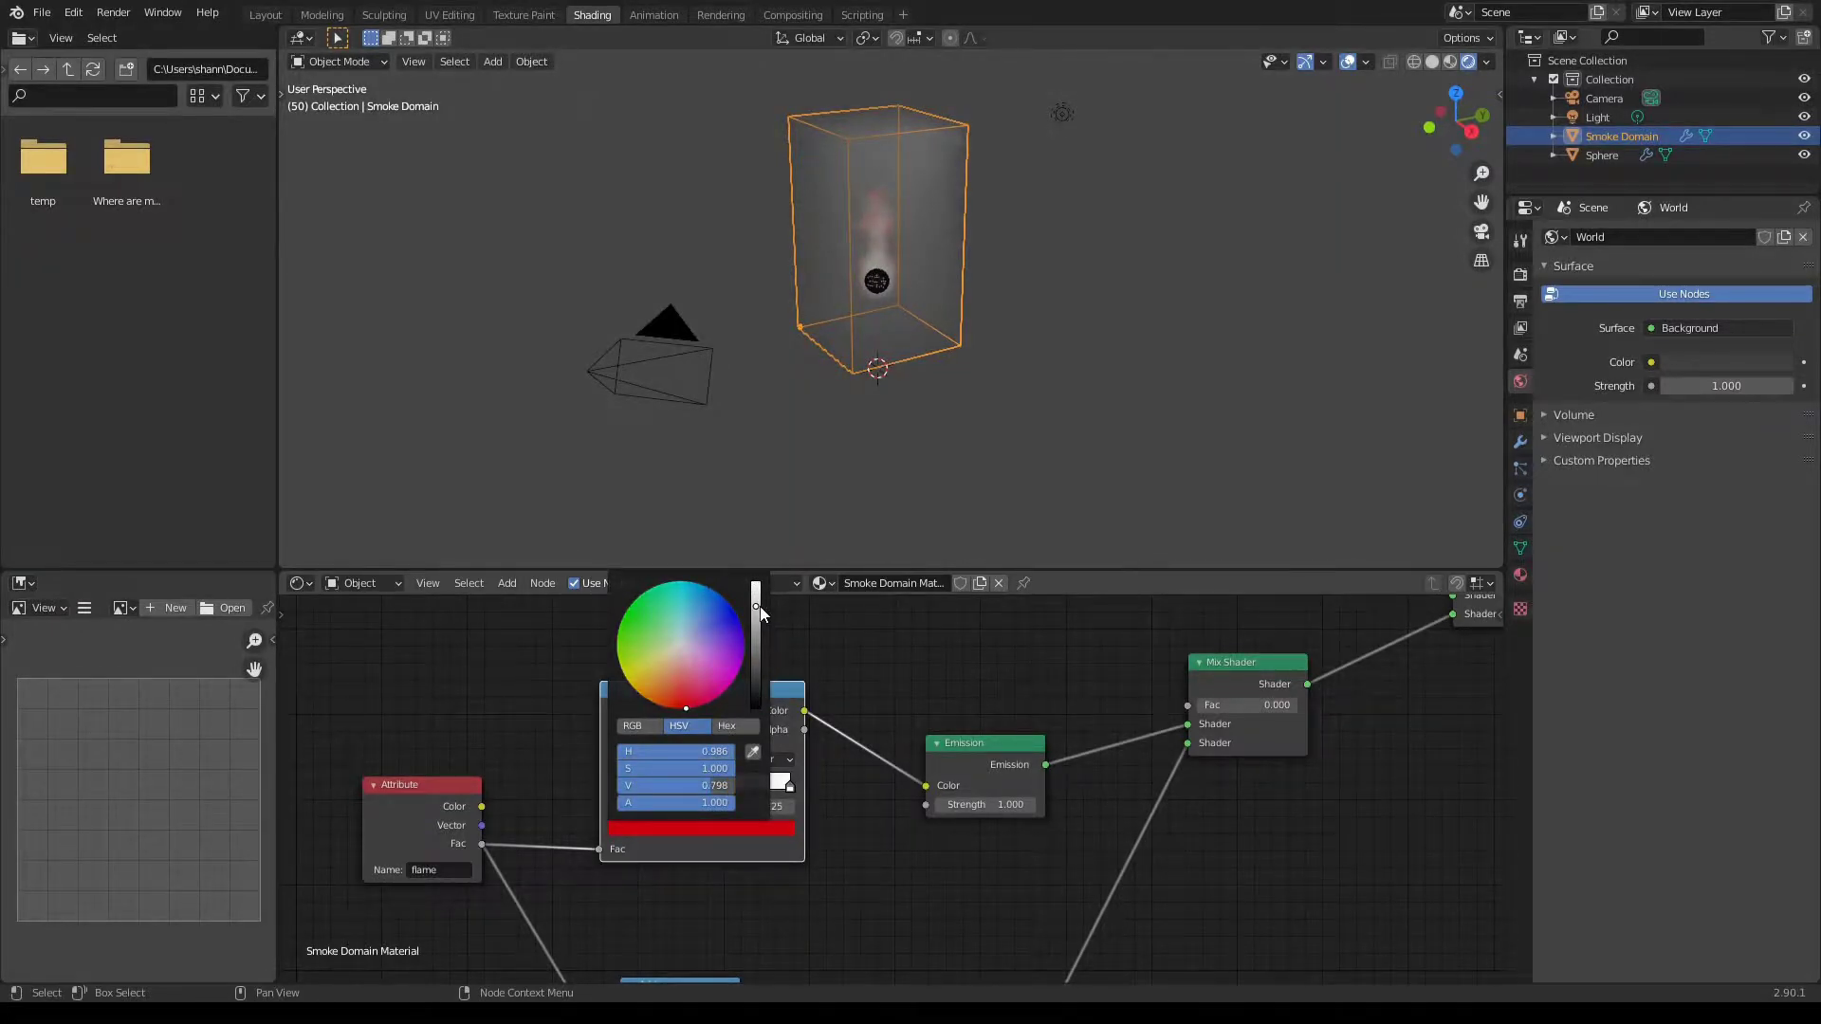
drag(756, 602, 757, 580)
click(679, 706)
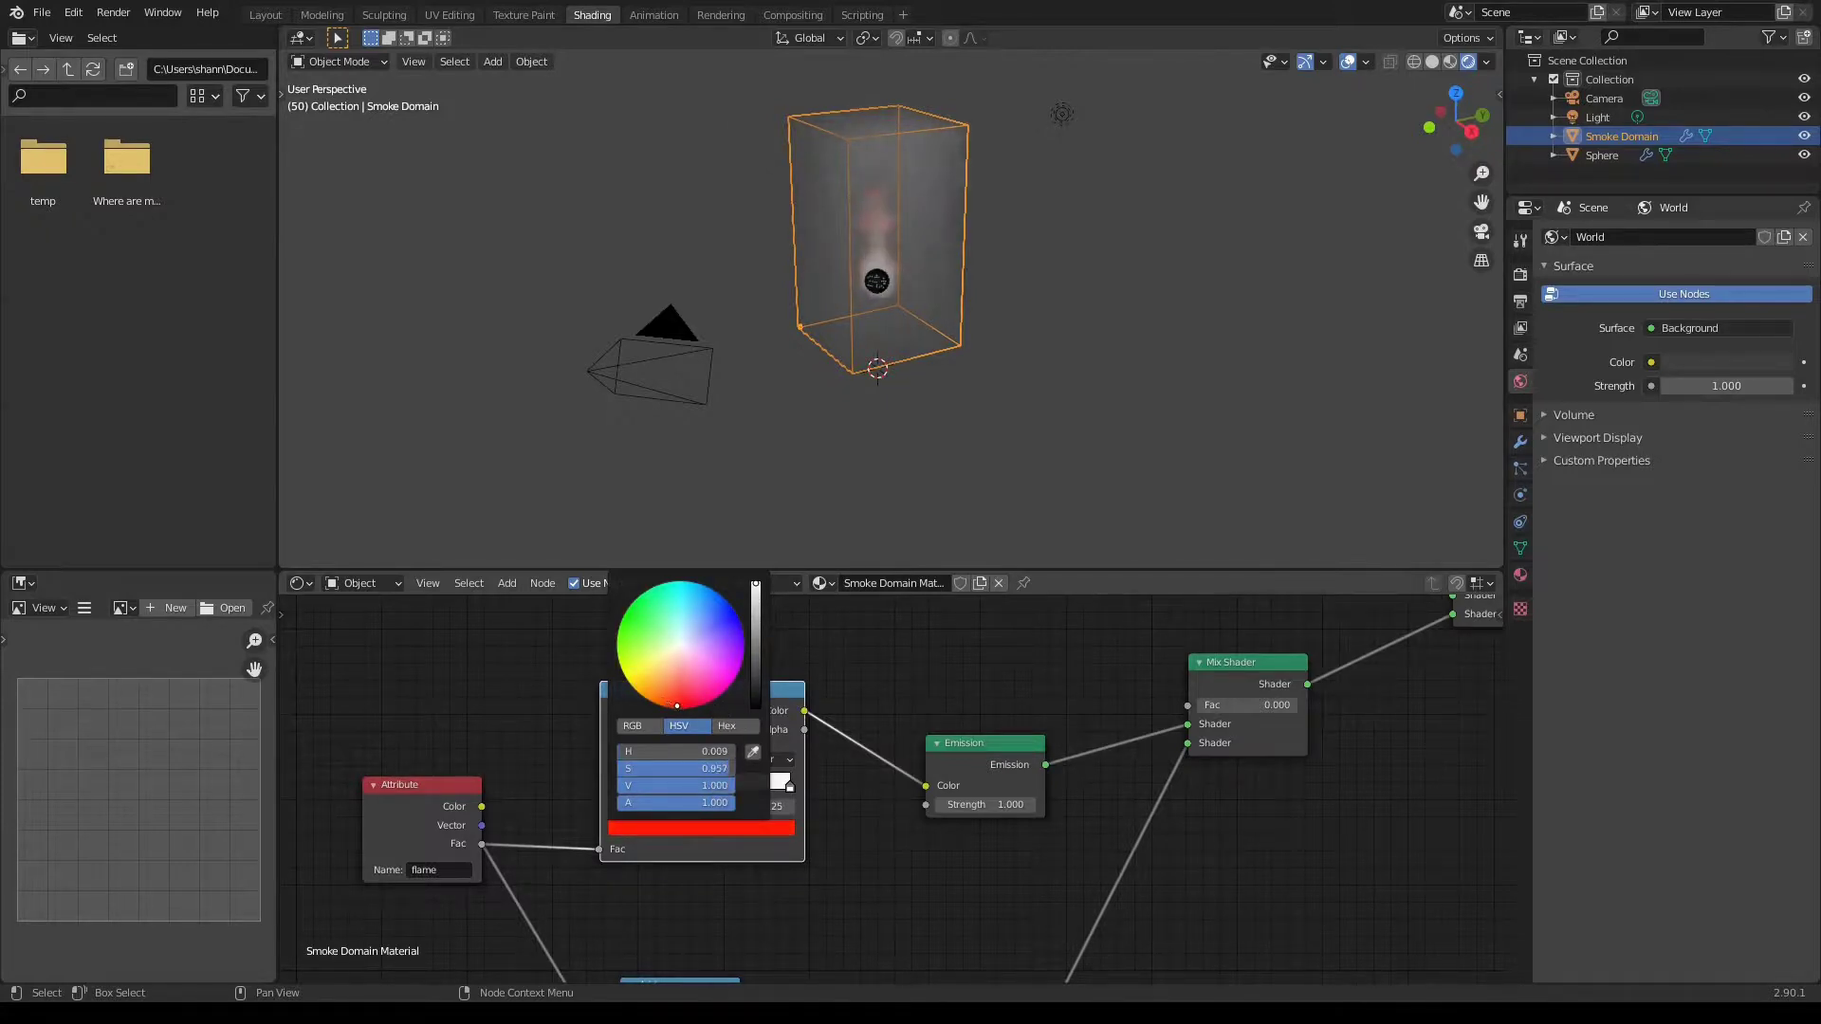
drag(677, 707, 660, 705)
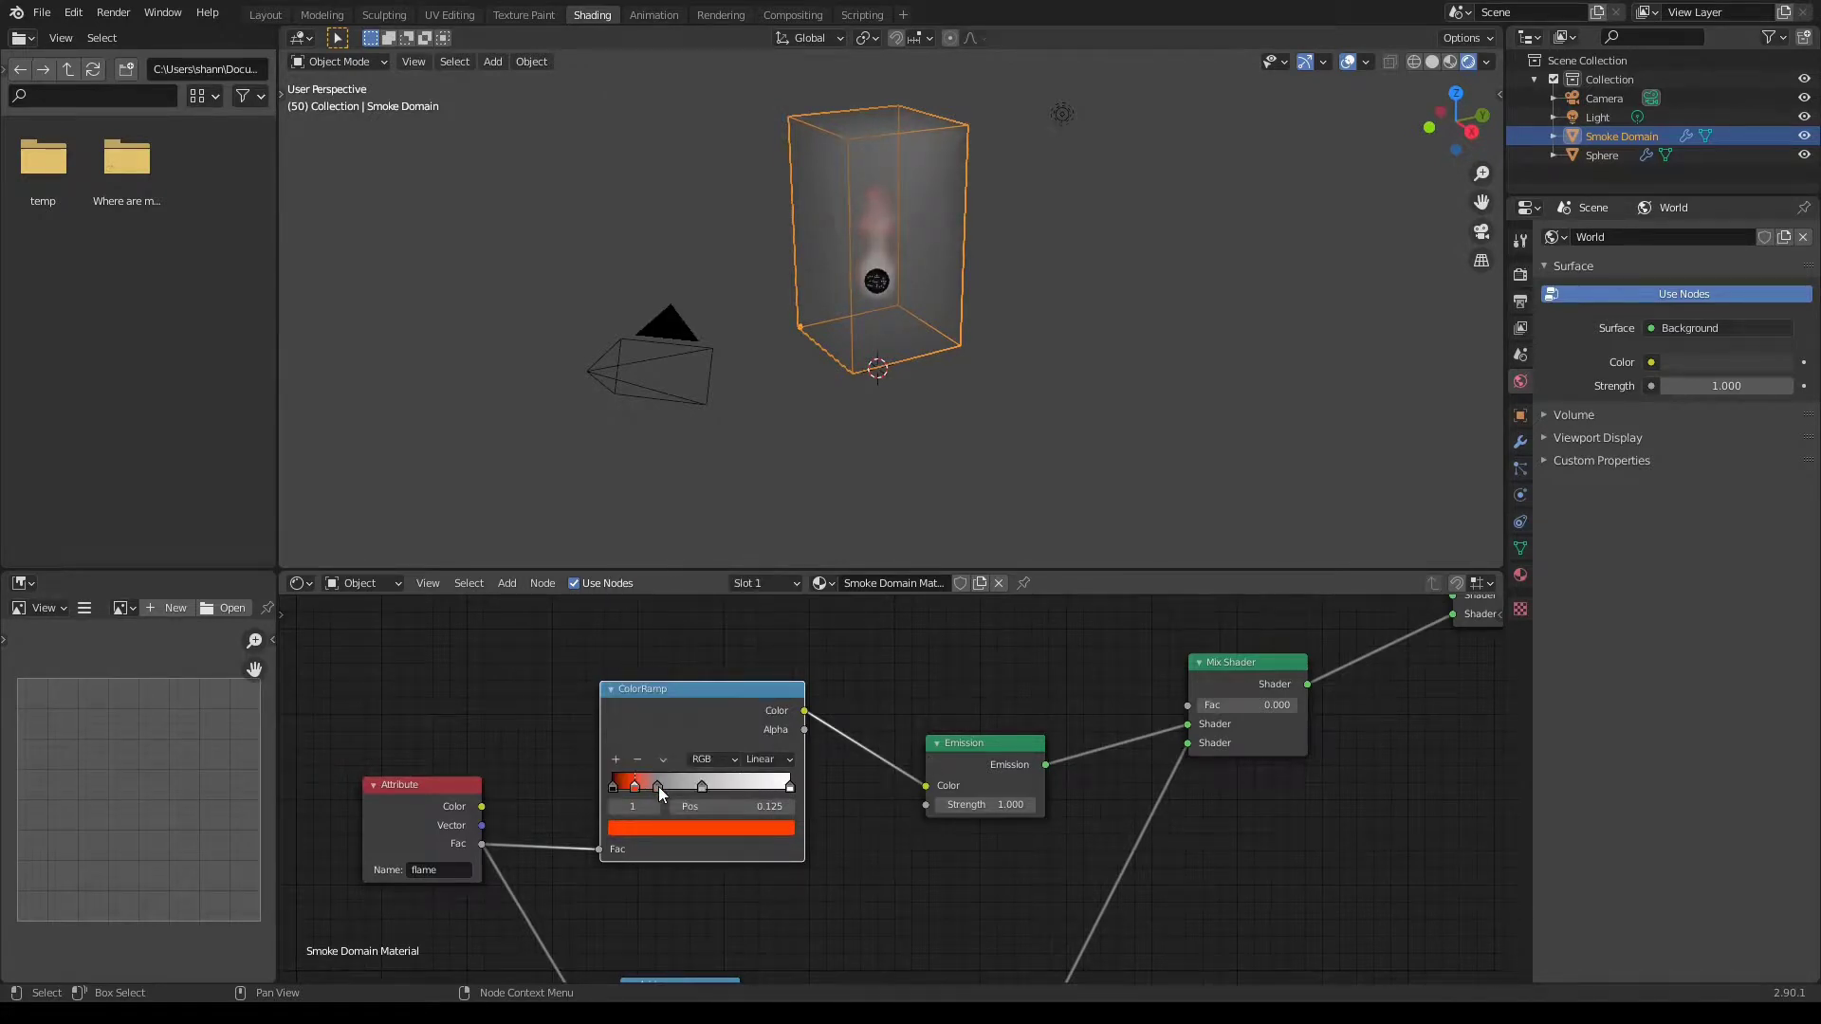
Colour the ColorRamp stop at position 0.250 orange, with hue about 0.082 and saturation and value at 1.000.
click(658, 787)
click(663, 827)
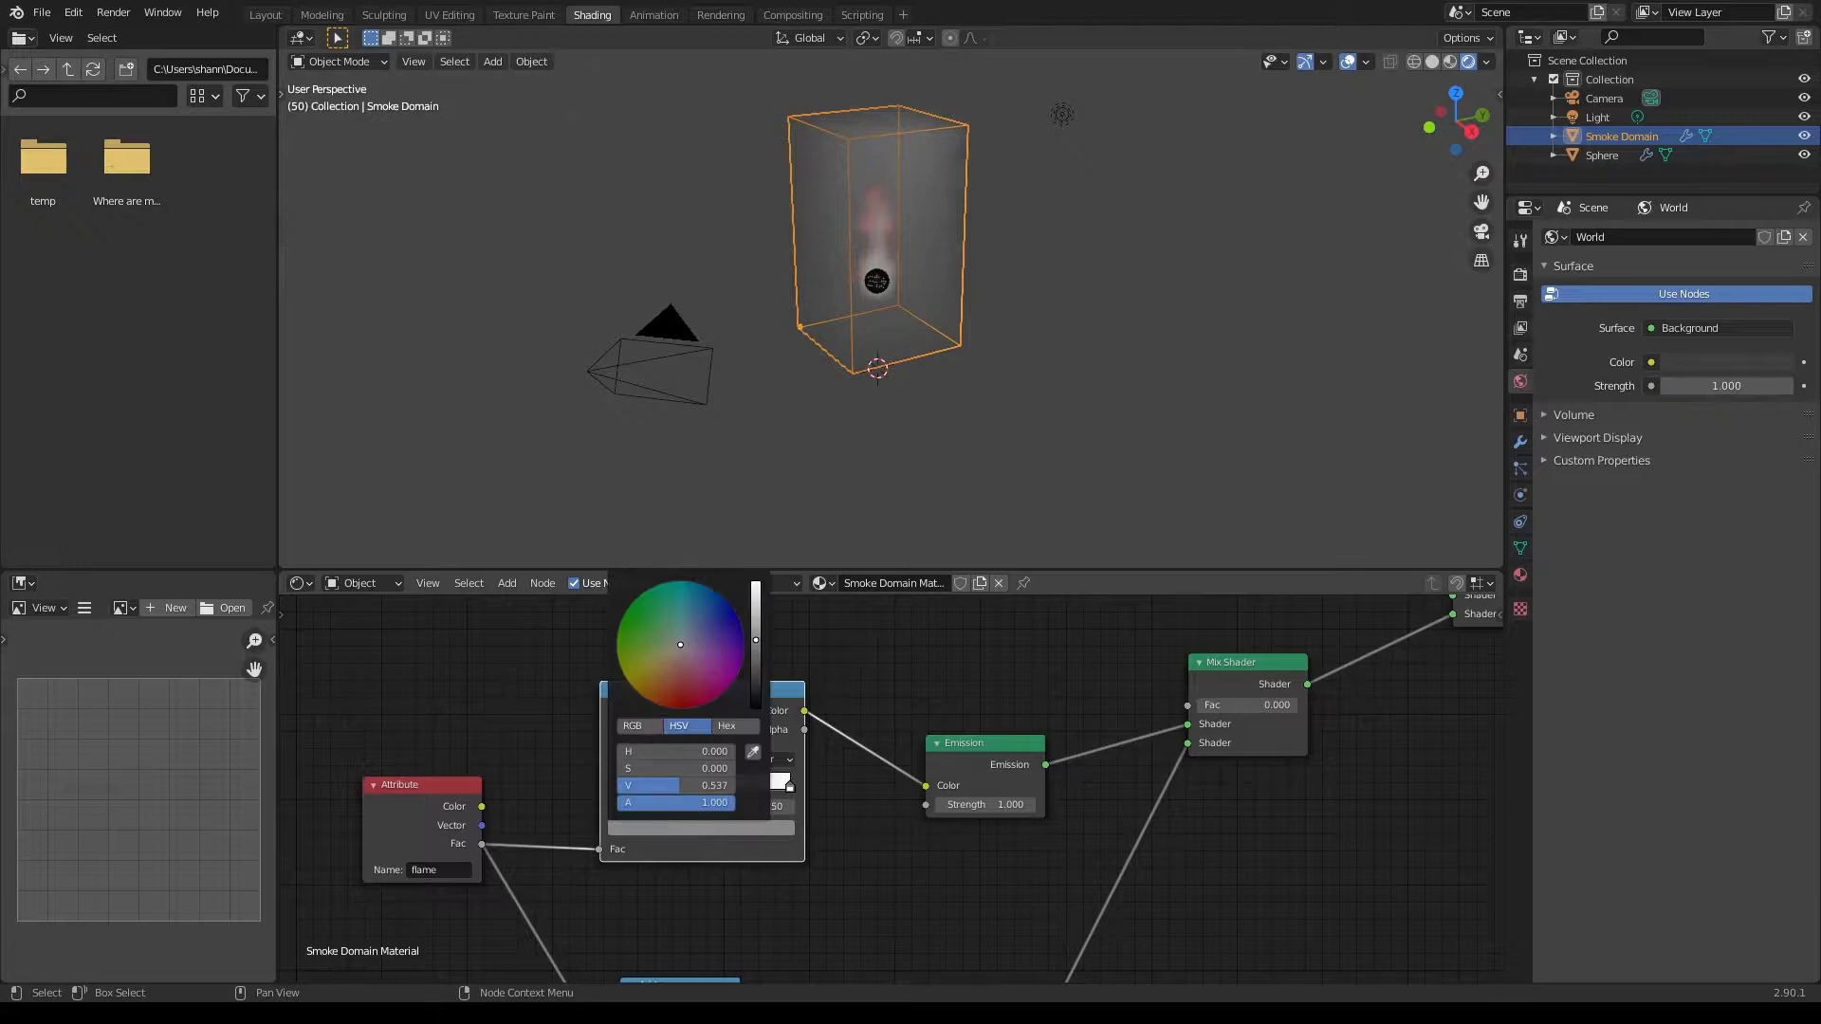
click(660, 706)
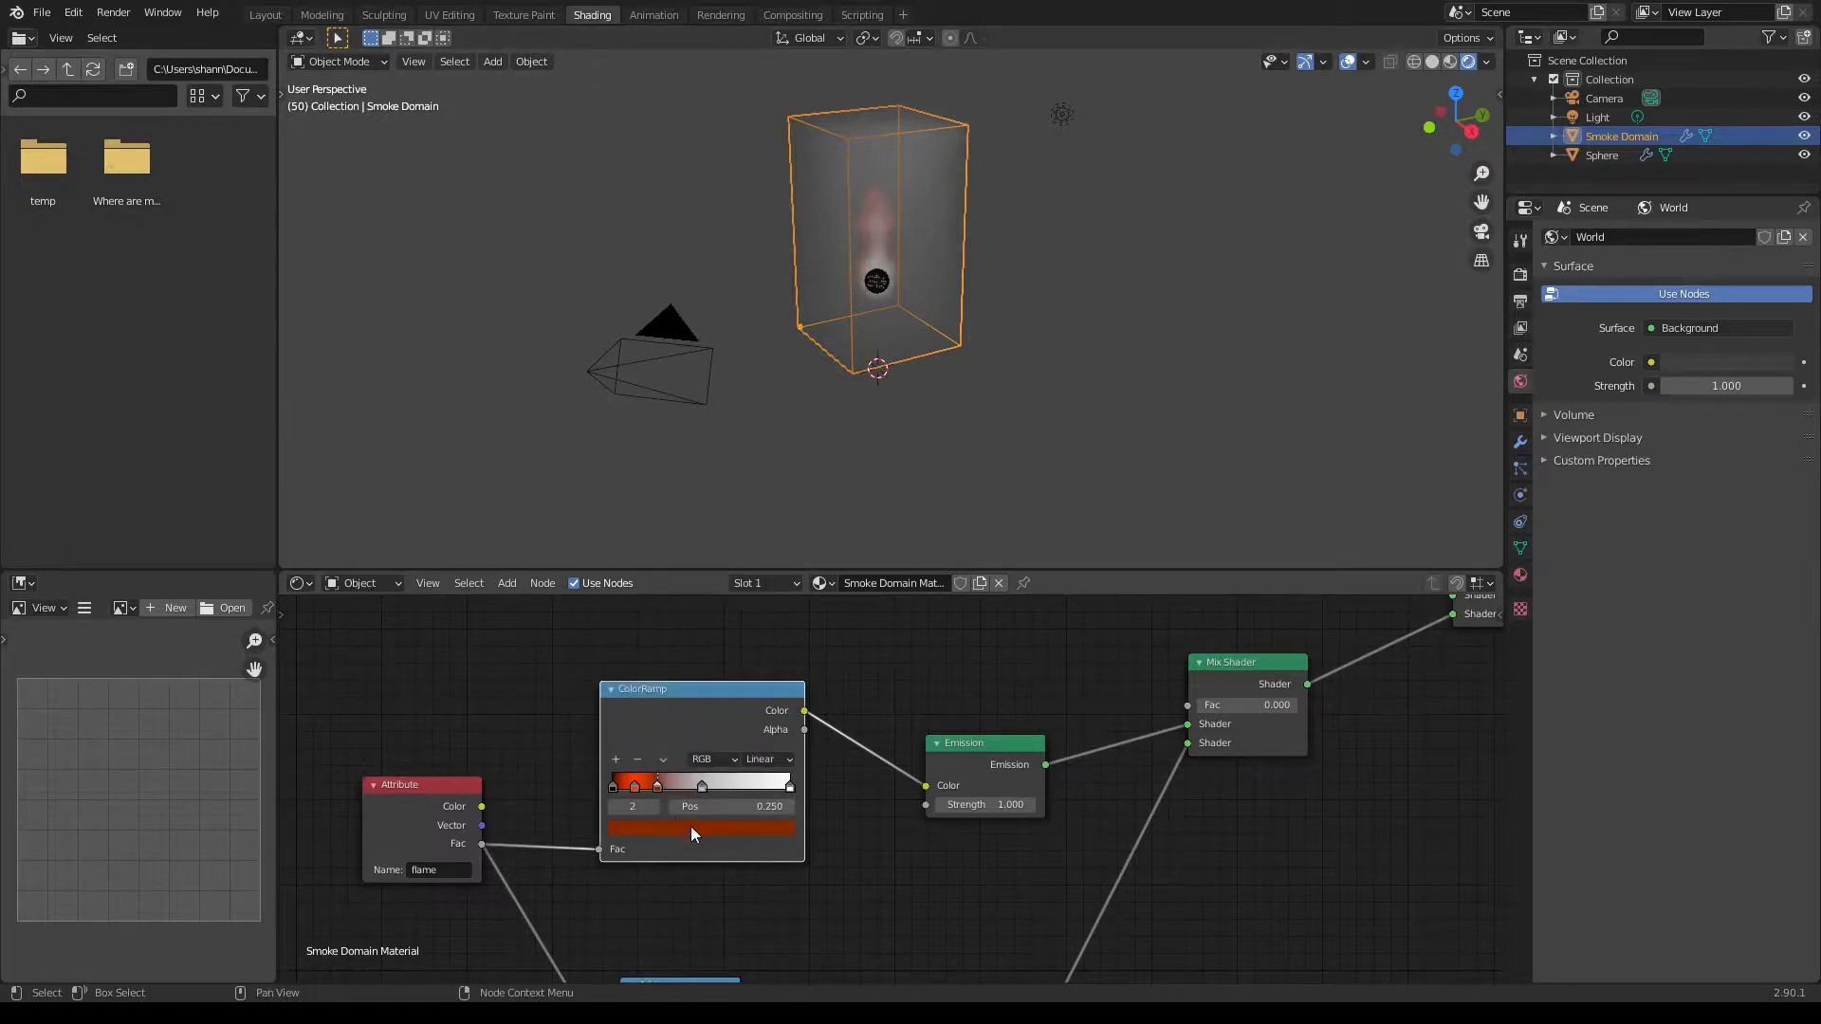
click(681, 819)
click(648, 700)
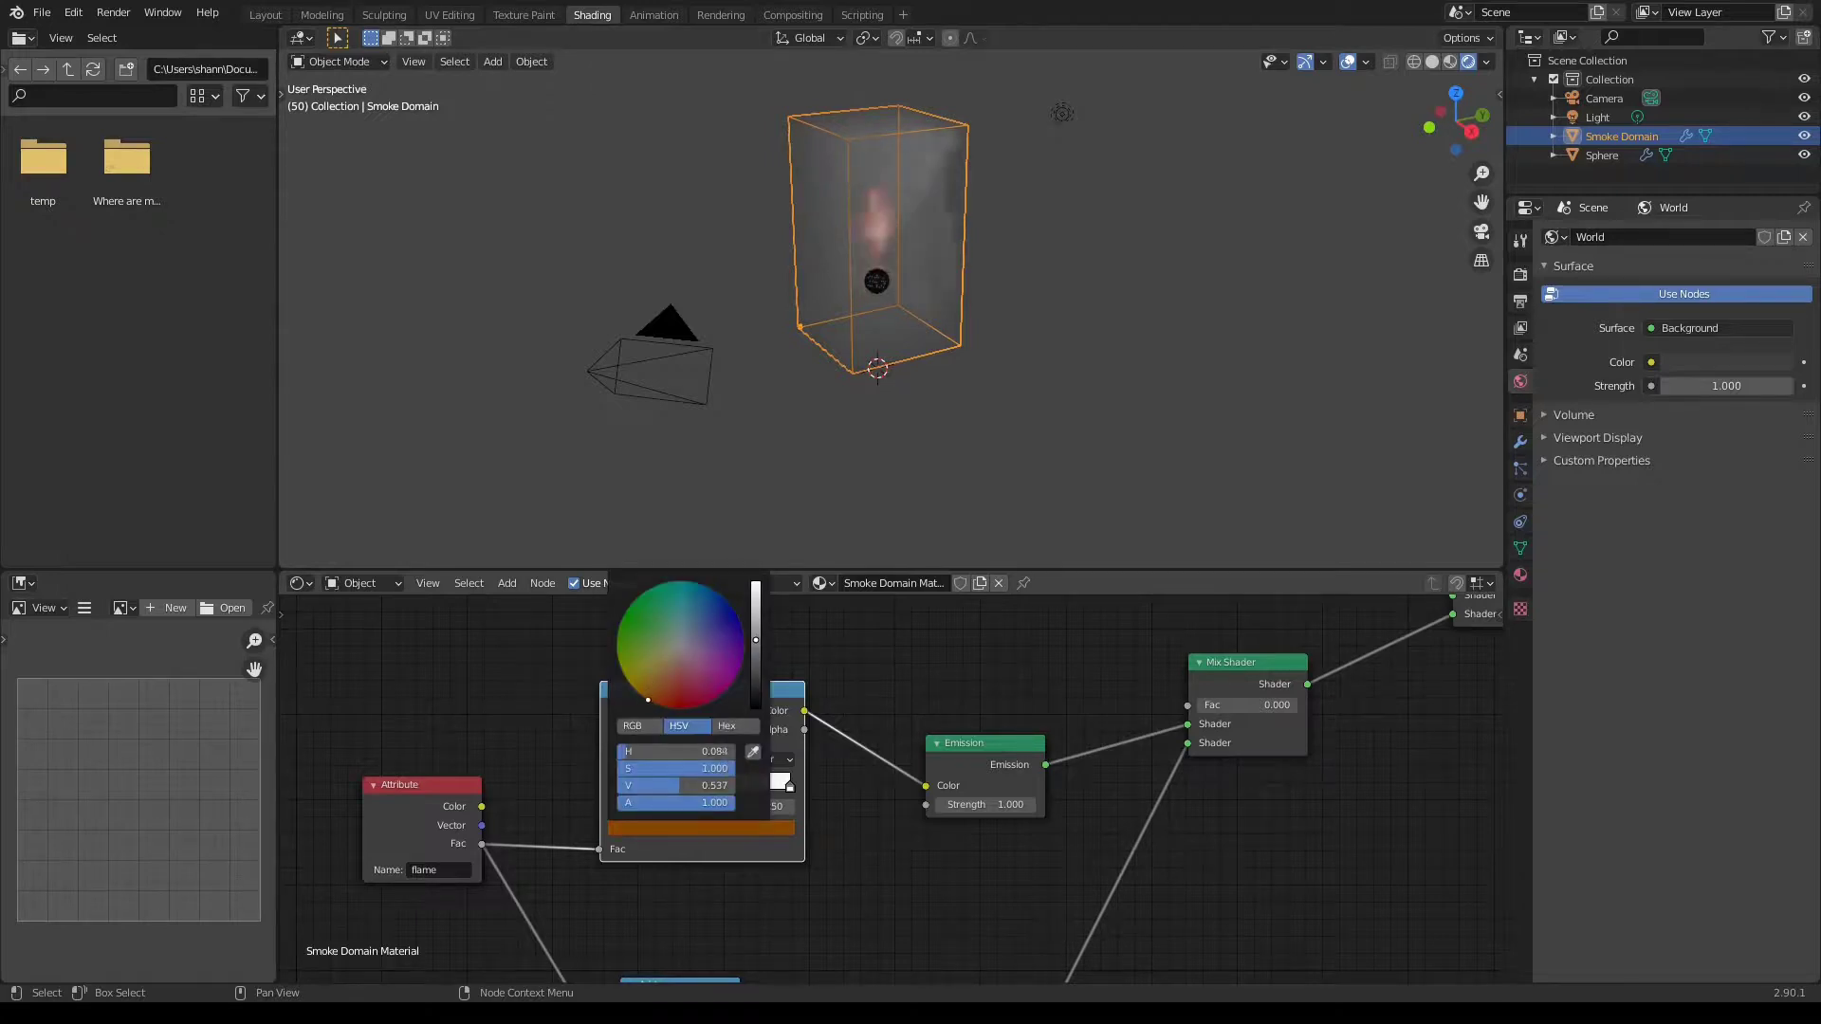
drag(755, 609, 754, 588)
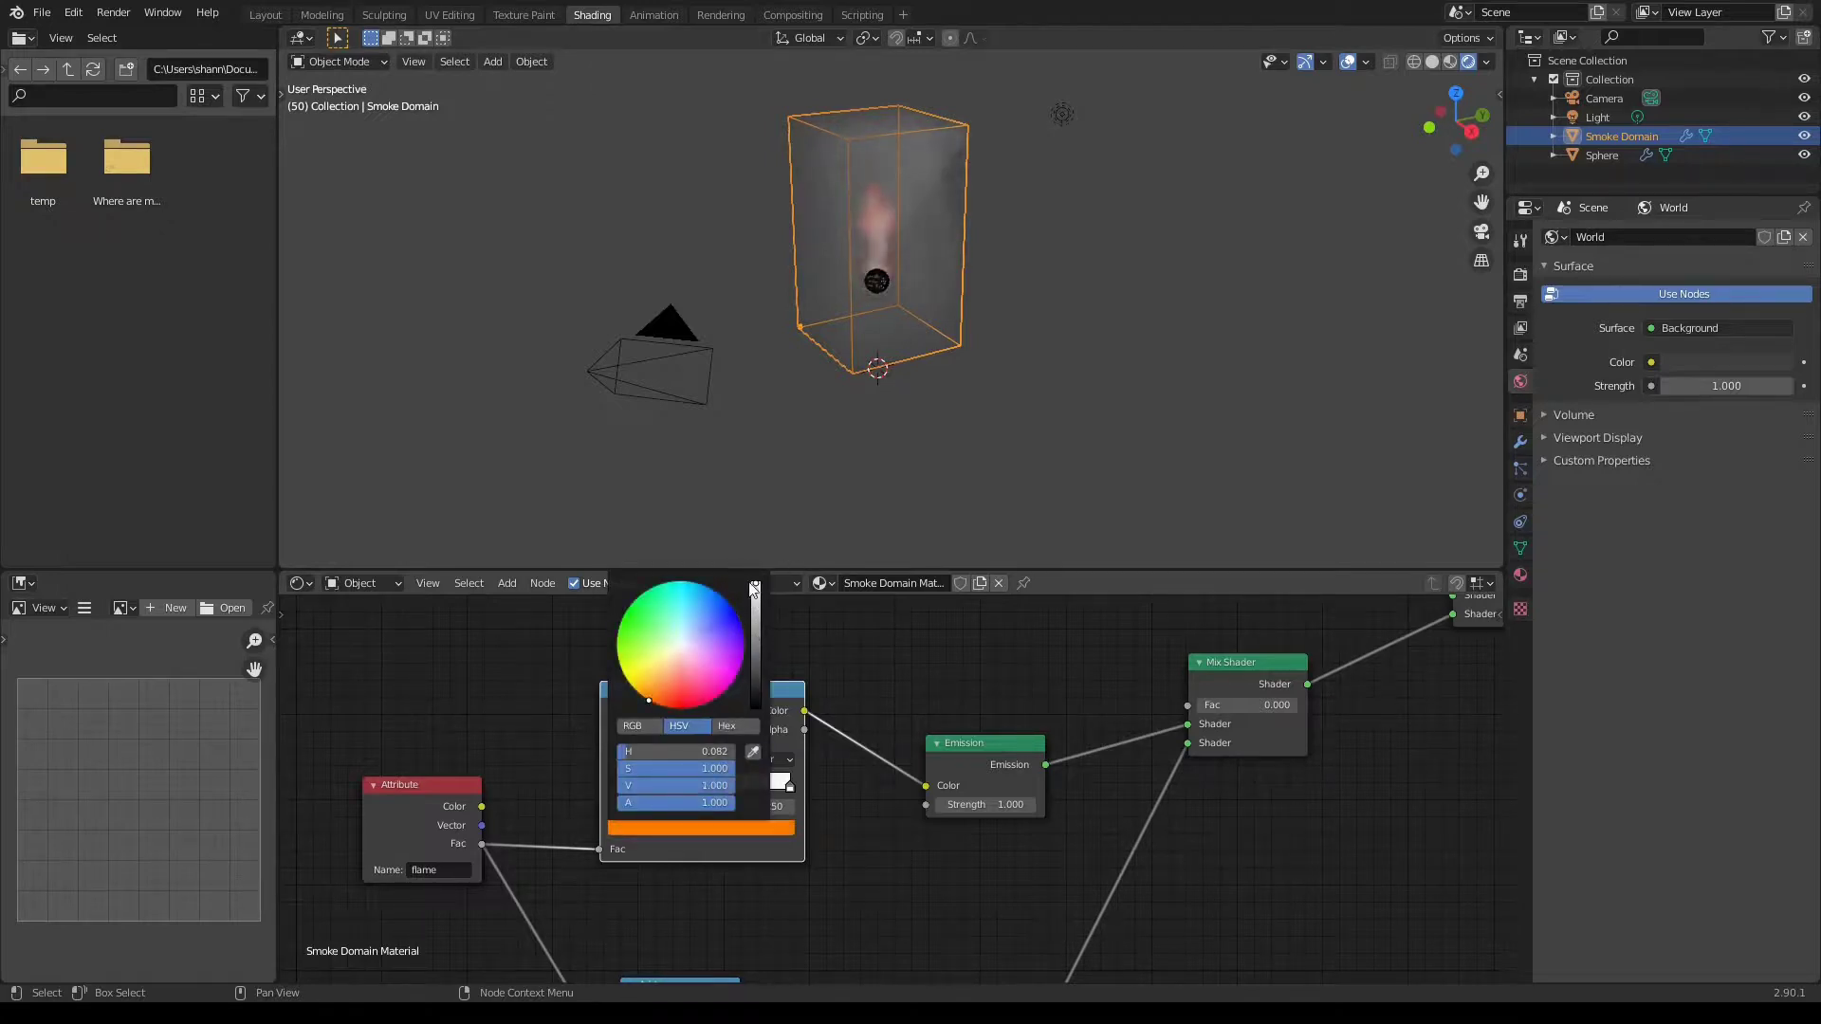
Colour the ColorRamp stop at position 0.500 yellow-orange, with hue about 0.101 and saturation and value at 1.000.
click(701, 785)
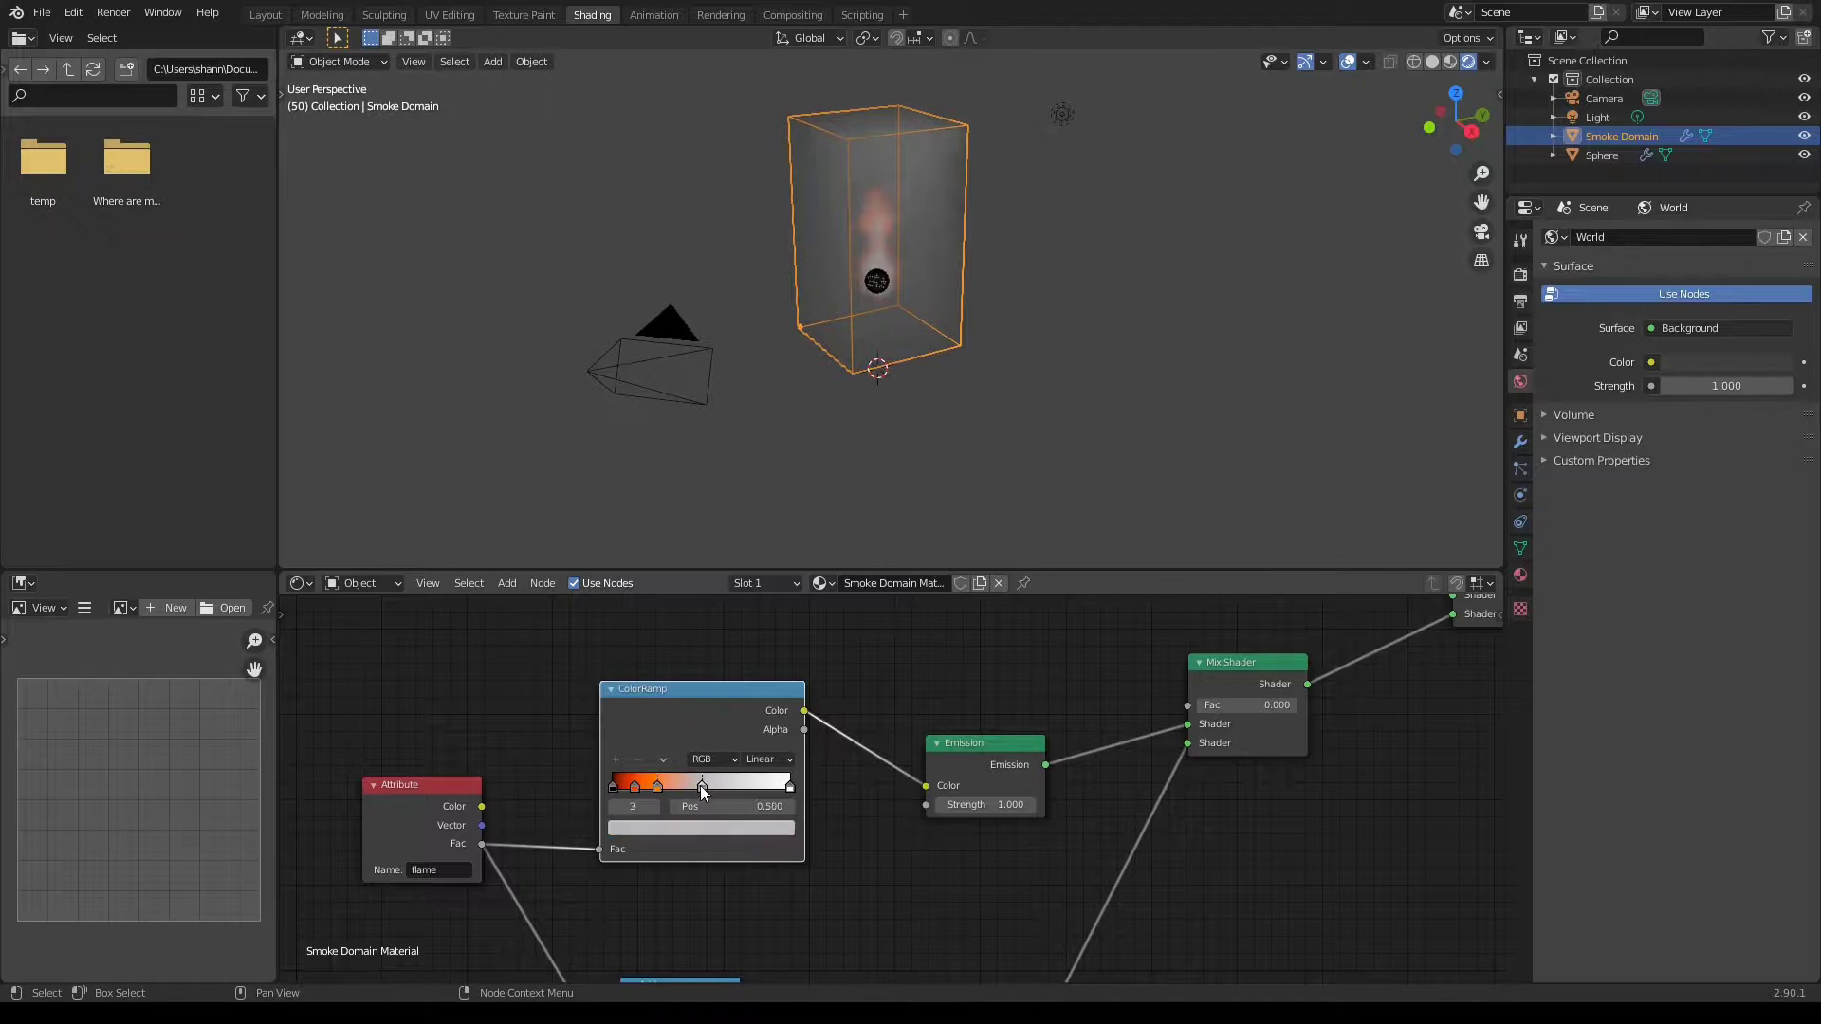
click(729, 829)
drag(733, 770, 749, 770)
drag(661, 646, 642, 696)
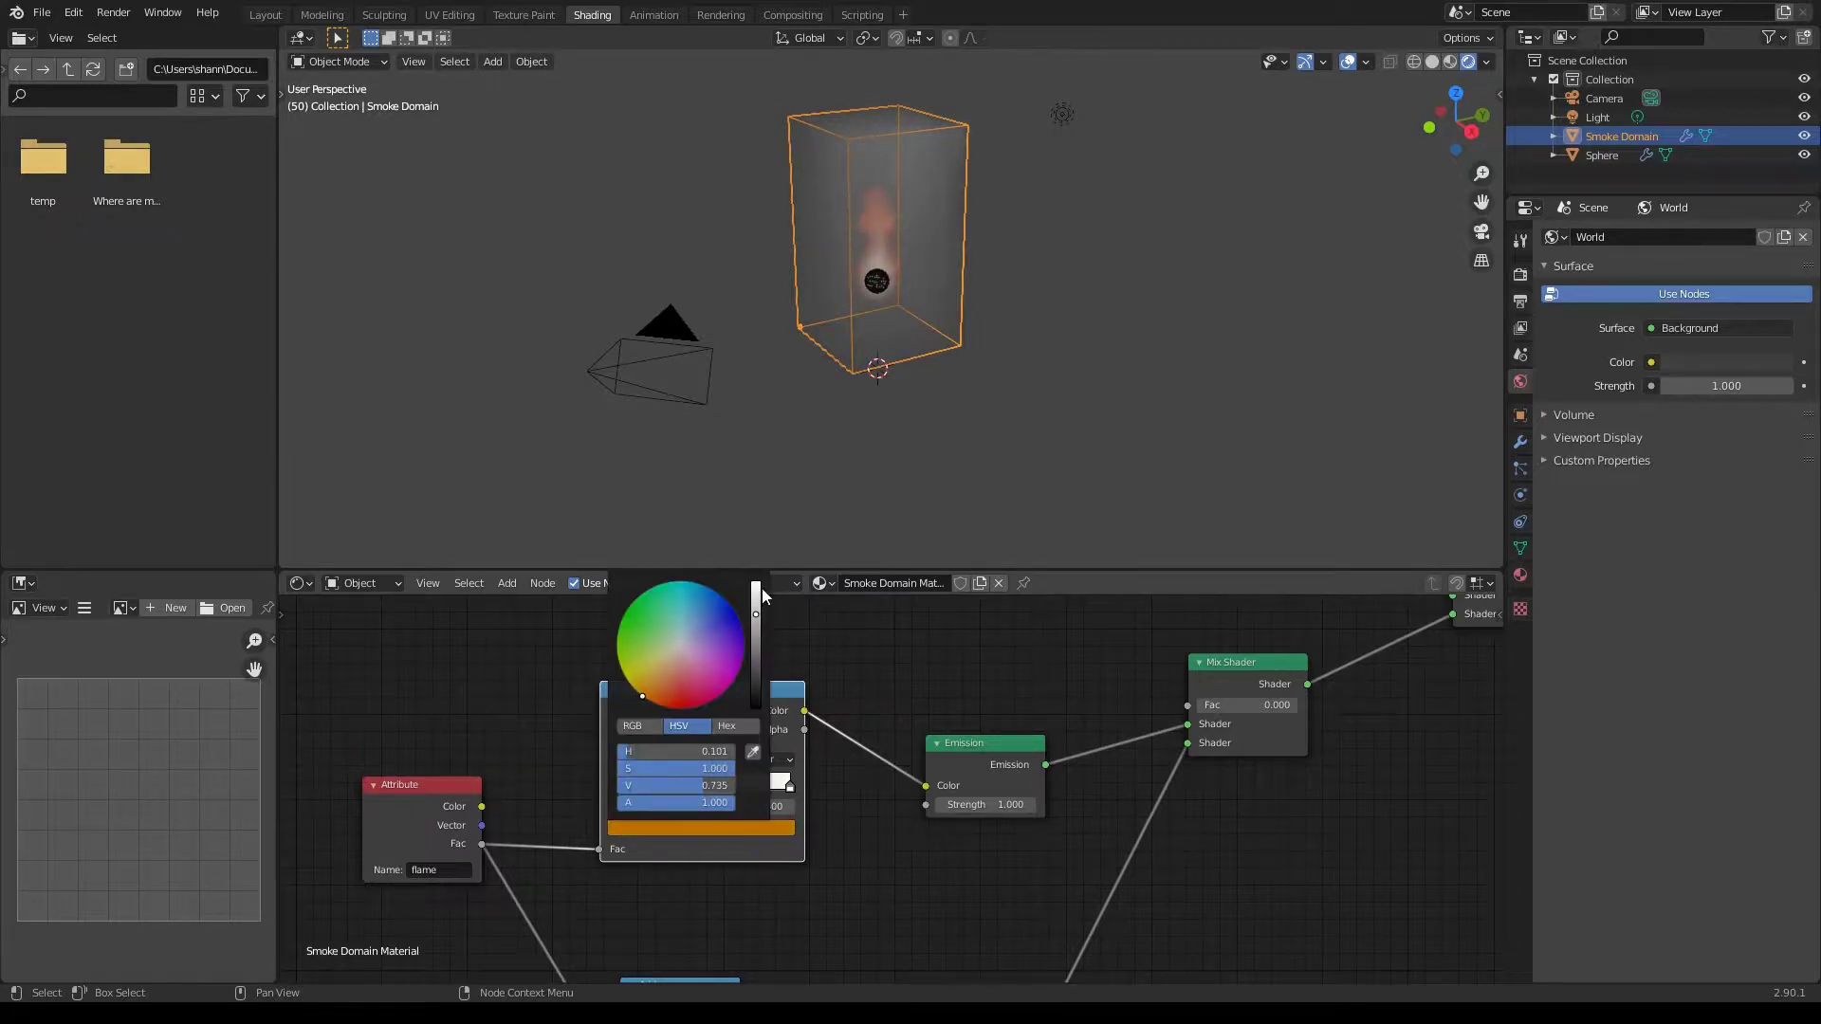
drag(756, 596, 756, 583)
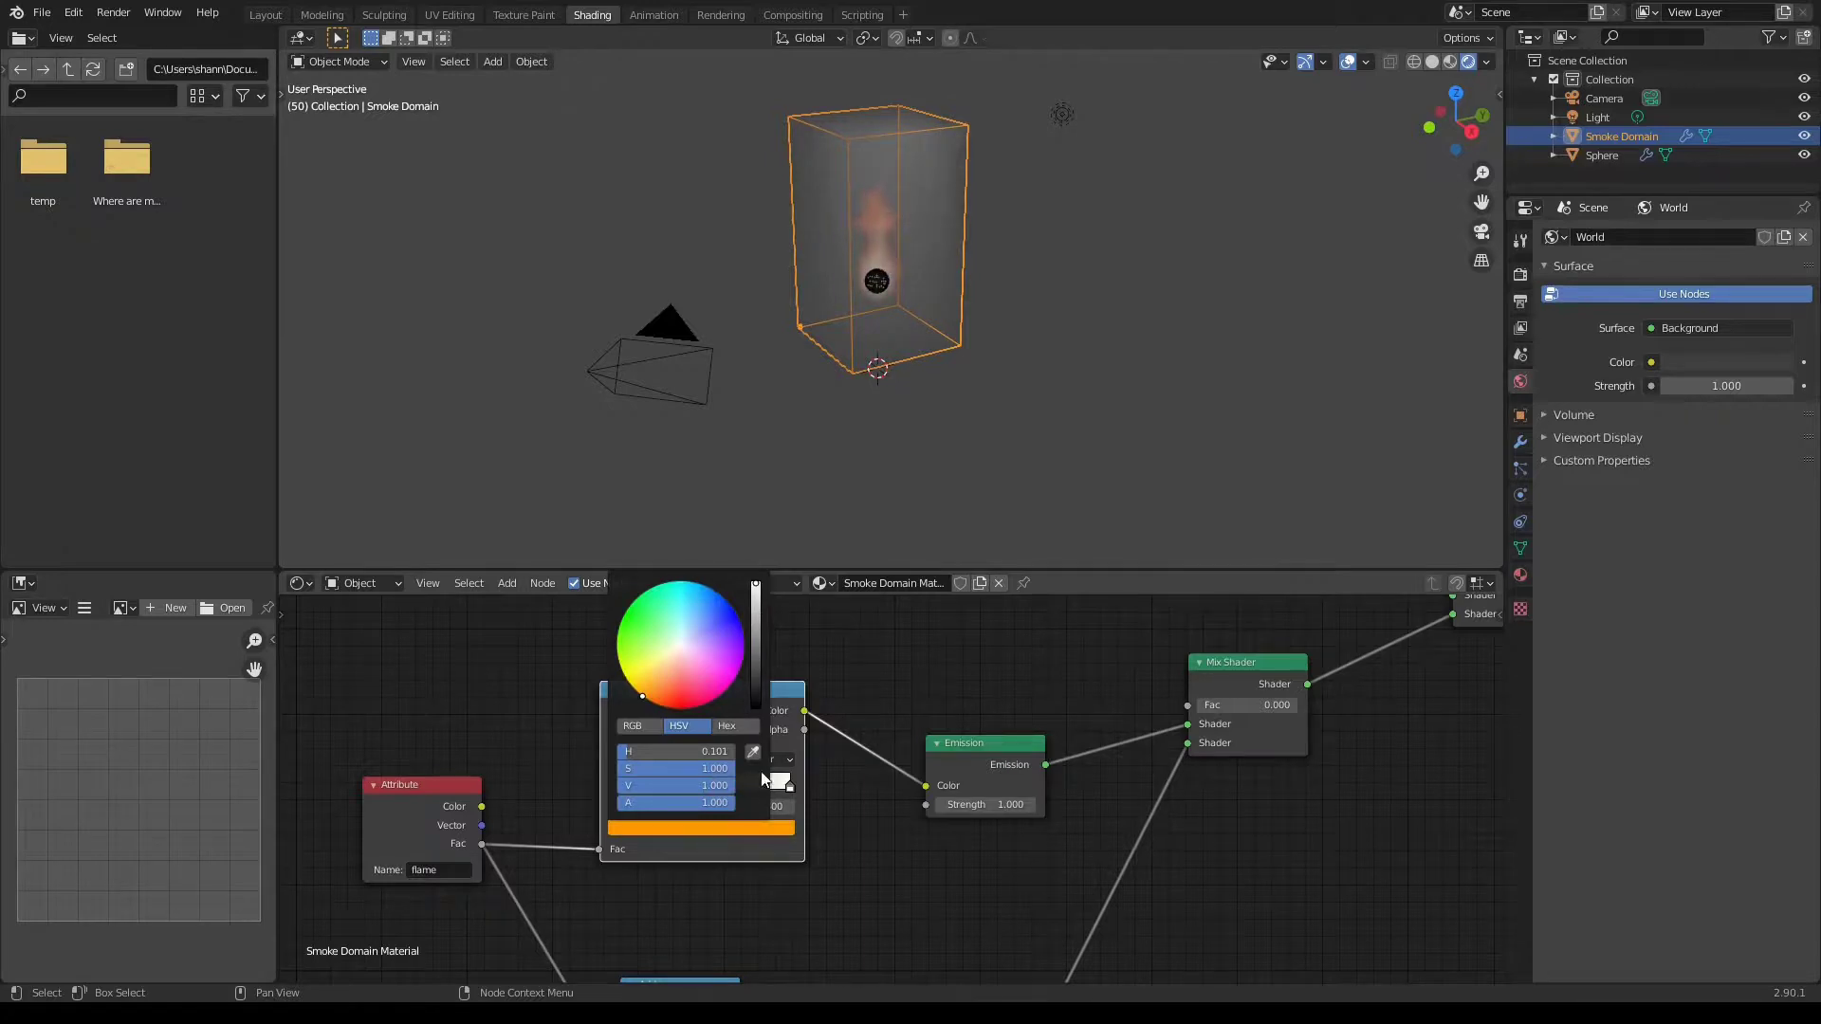
Colour the ColorRamp's last stop, at position 1.000, yellow with hue about 0.170 and saturation and value at 1.000.
click(788, 783)
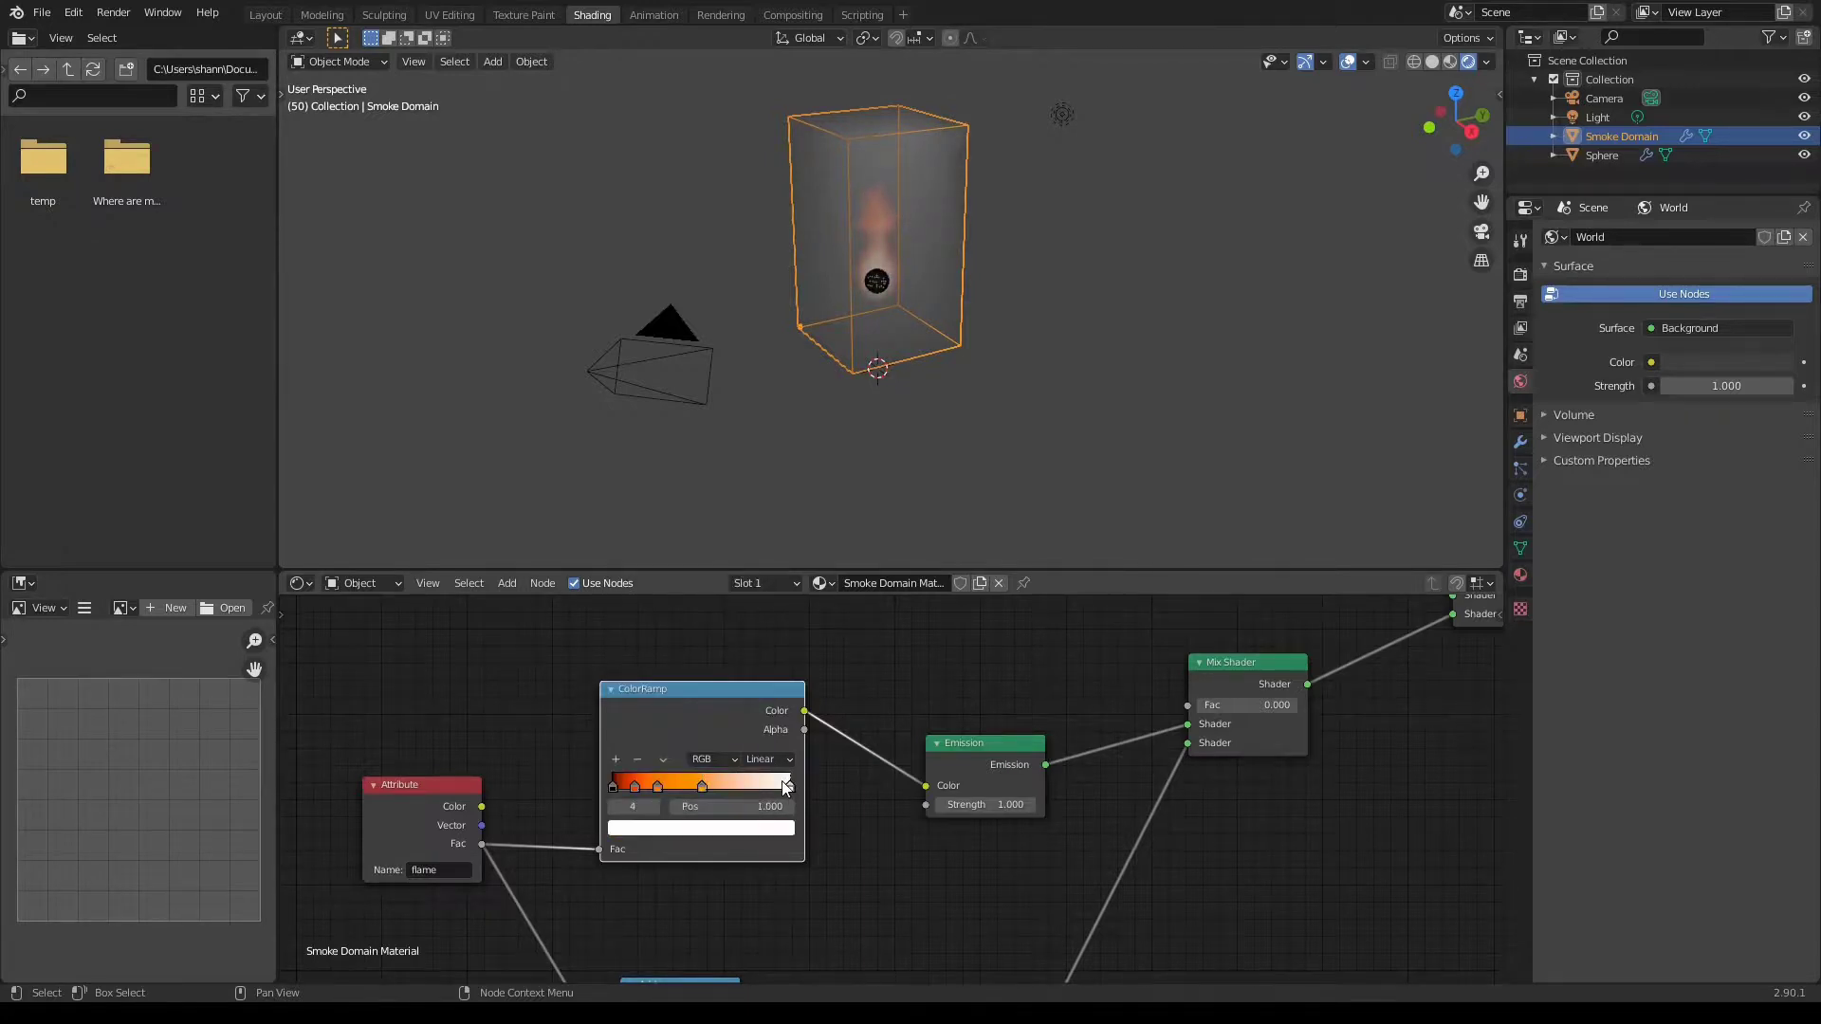
click(756, 837)
key(ctrl+v)
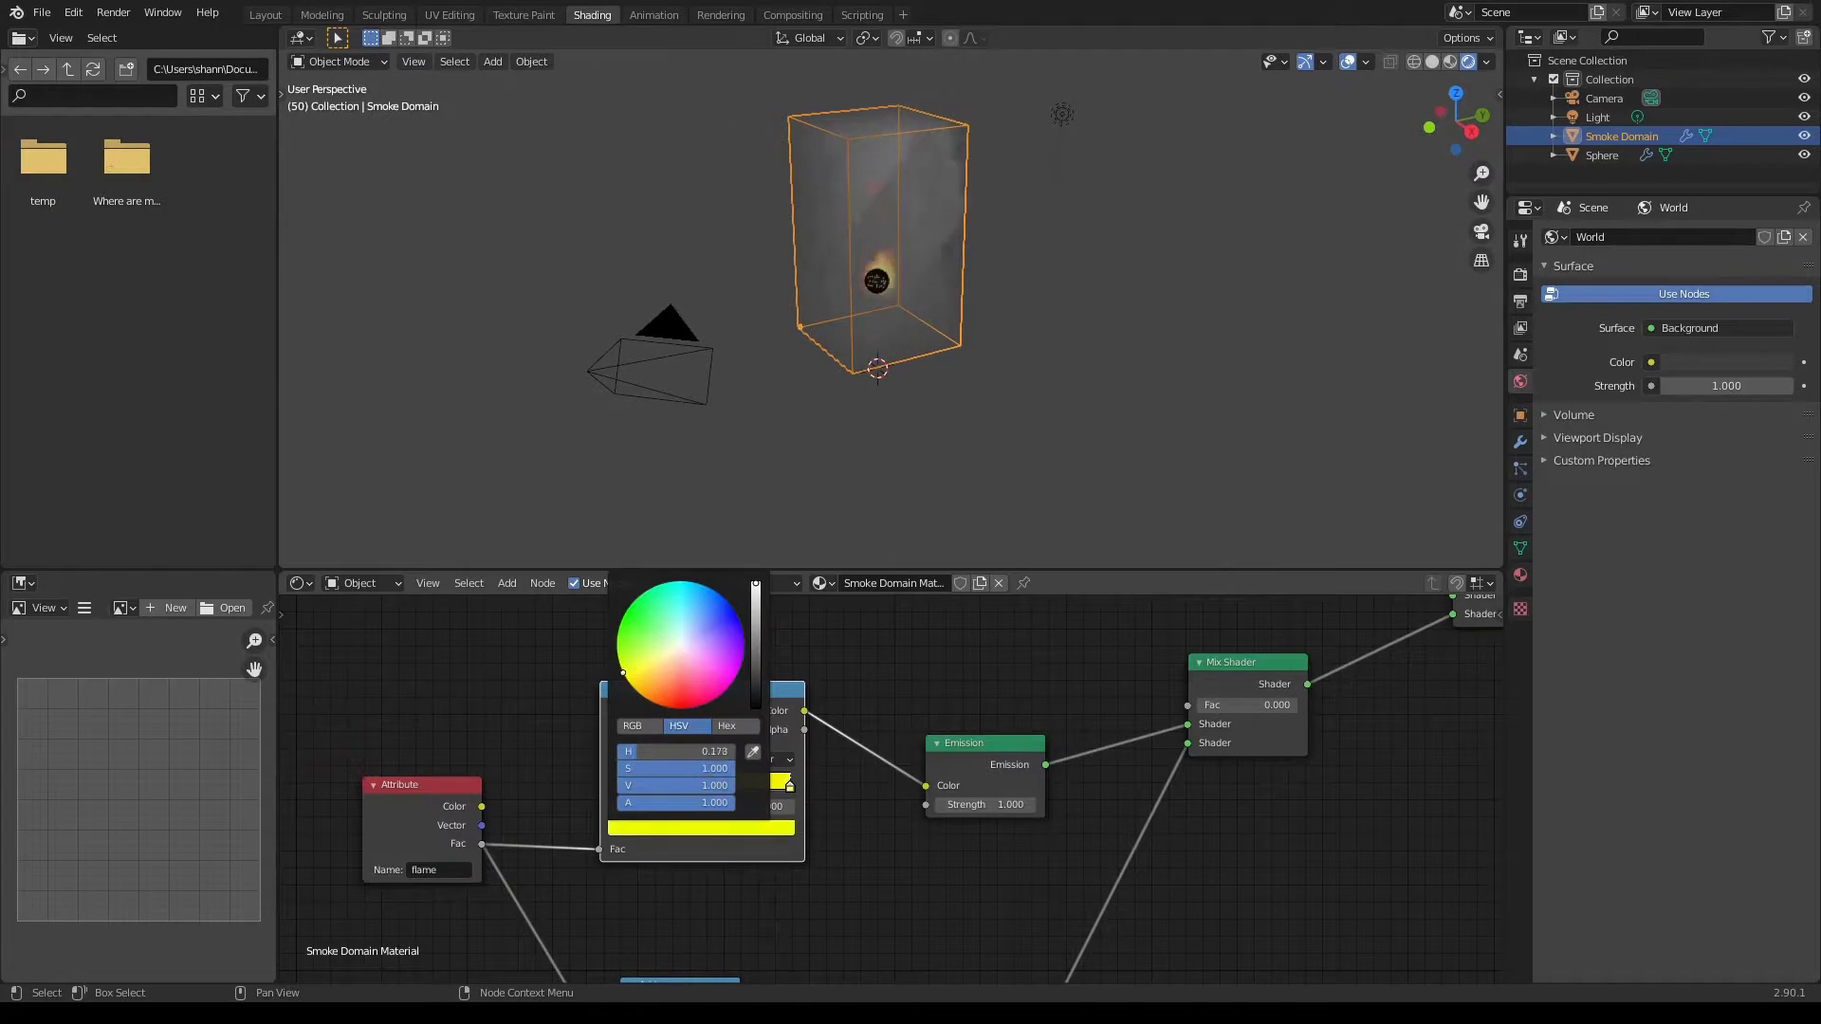
scroll(895, 279, up, 5)
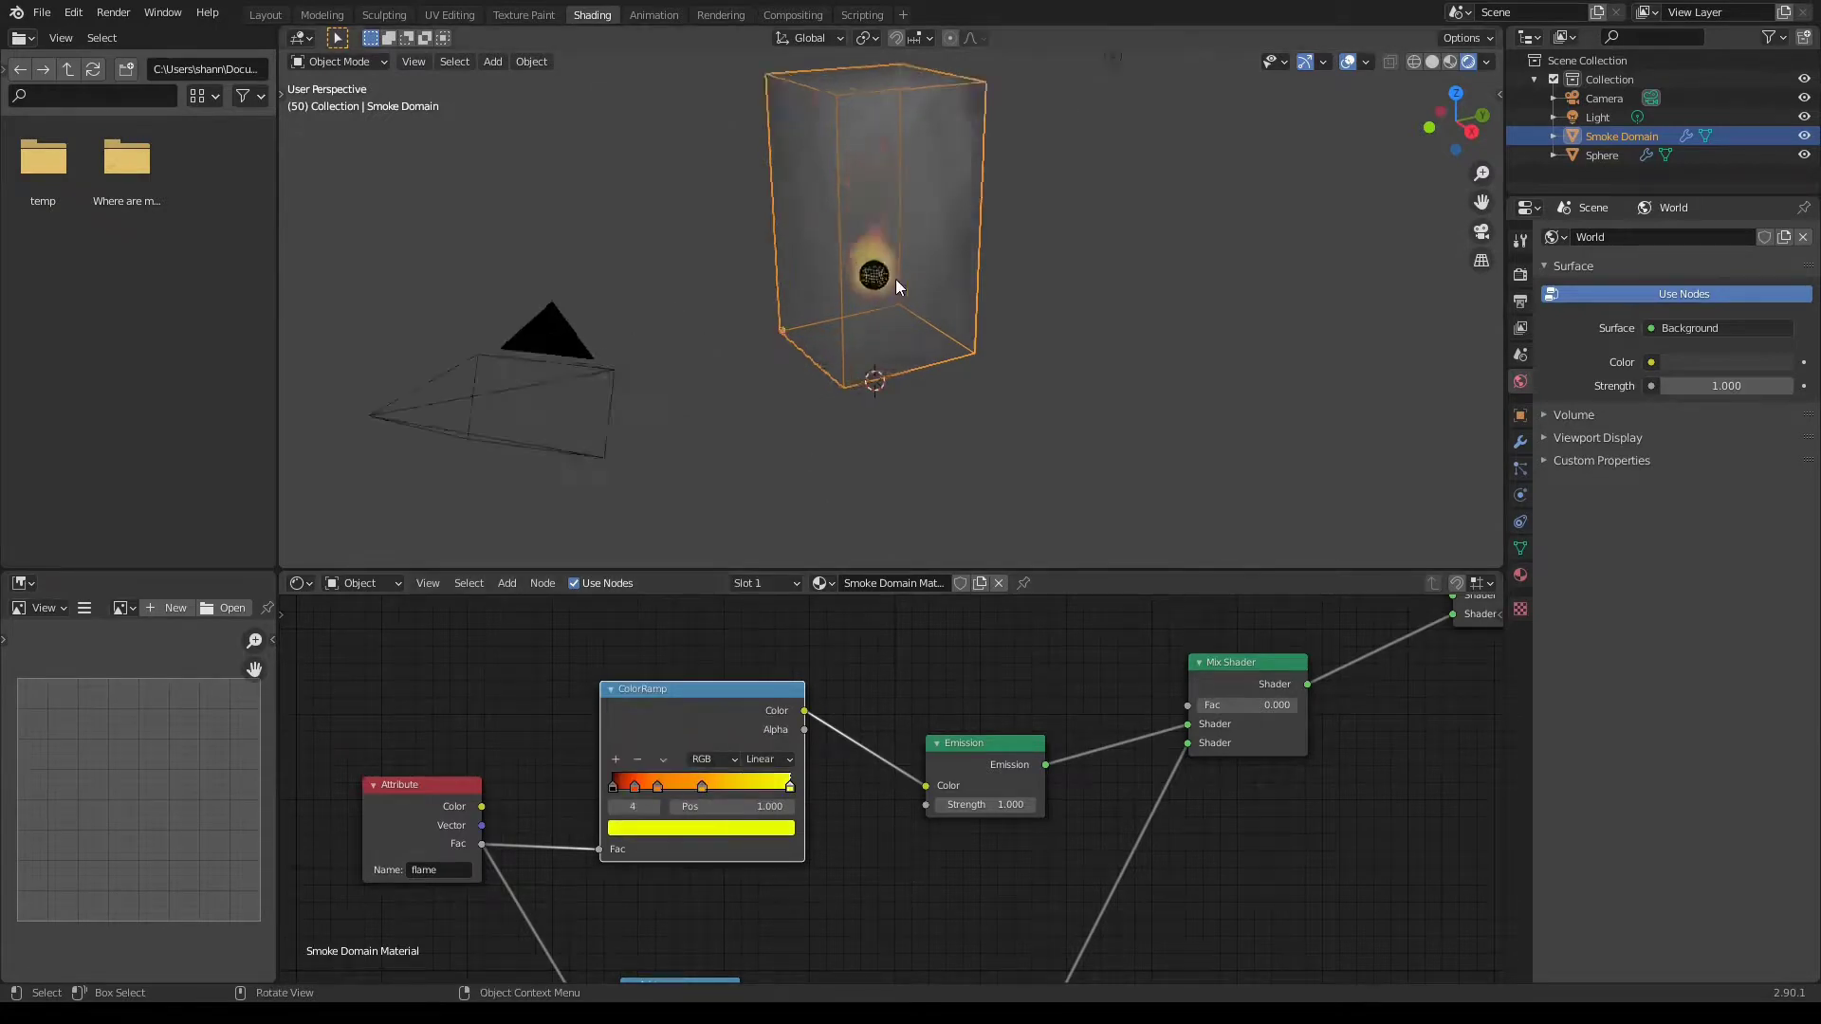
scroll(895, 281, up, 3)
middle_drag(895, 281, 861, 165)
scroll(963, 218, up, 3)
mouse_move(964, 218)
middle_down()
mouse_move(930, 155)
mouse_move(987, 374)
mouse_move(985, 241)
middle_up()
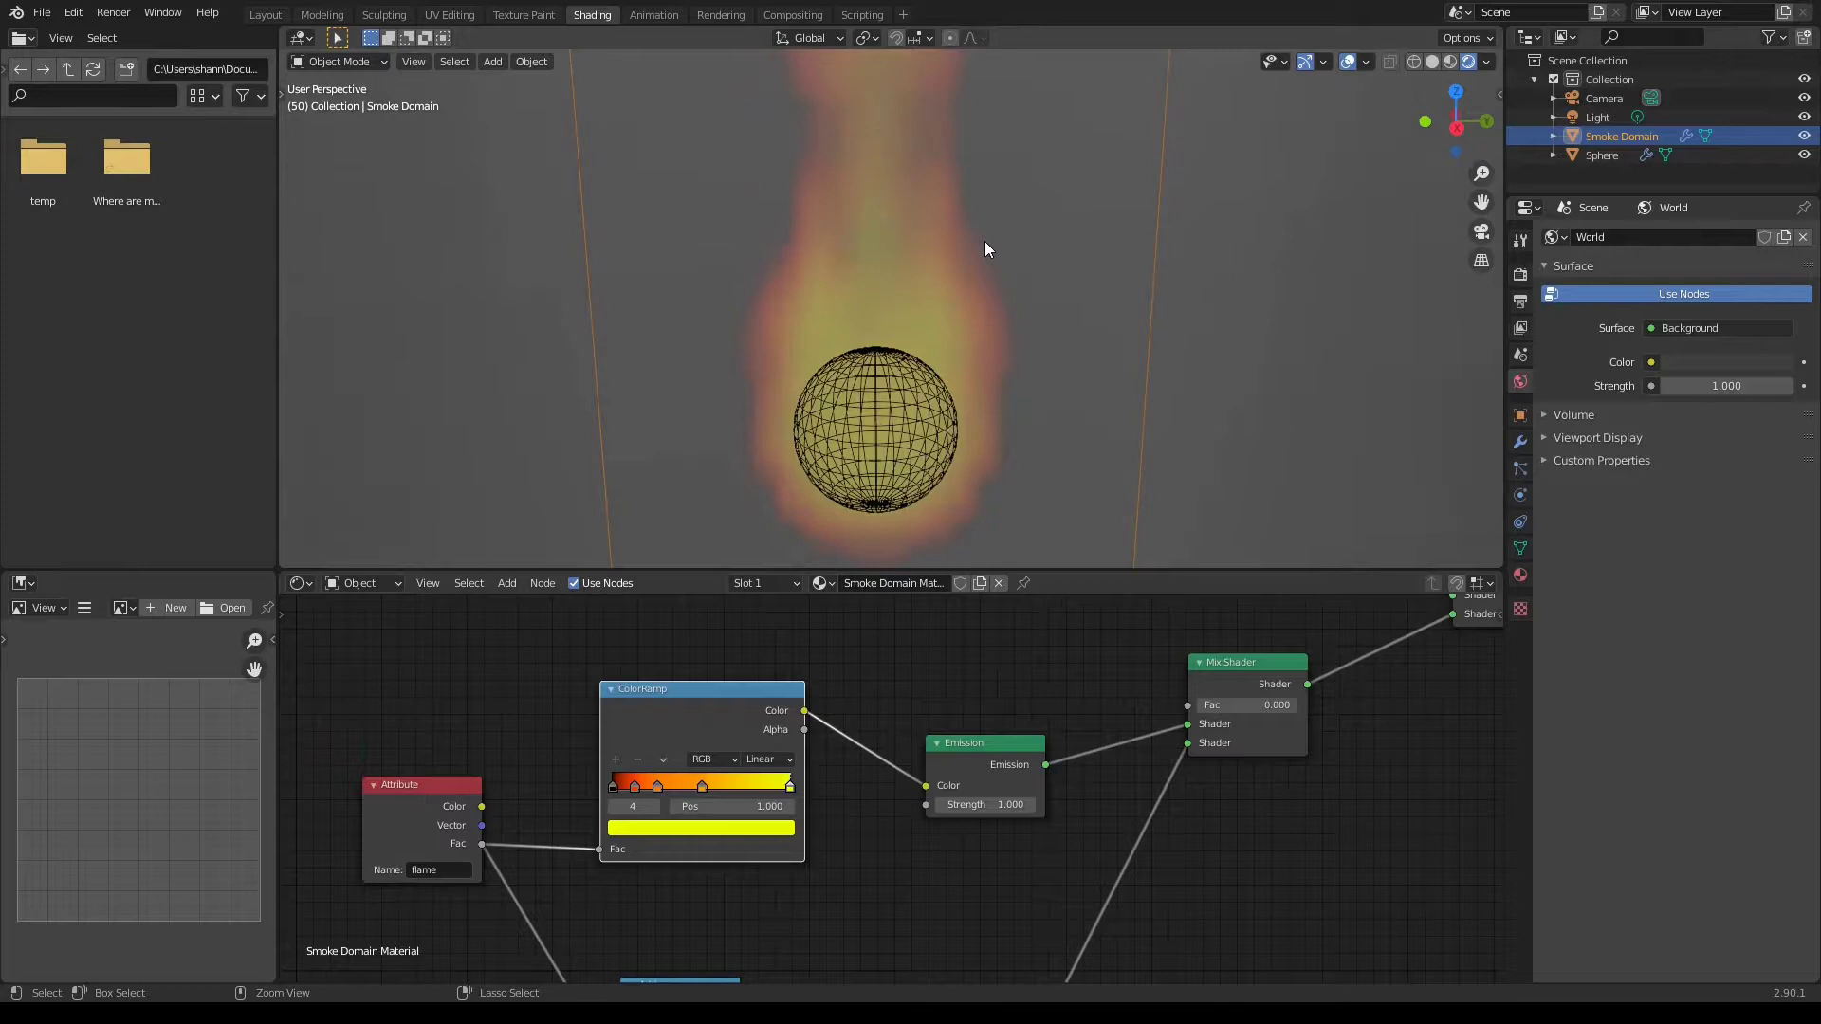
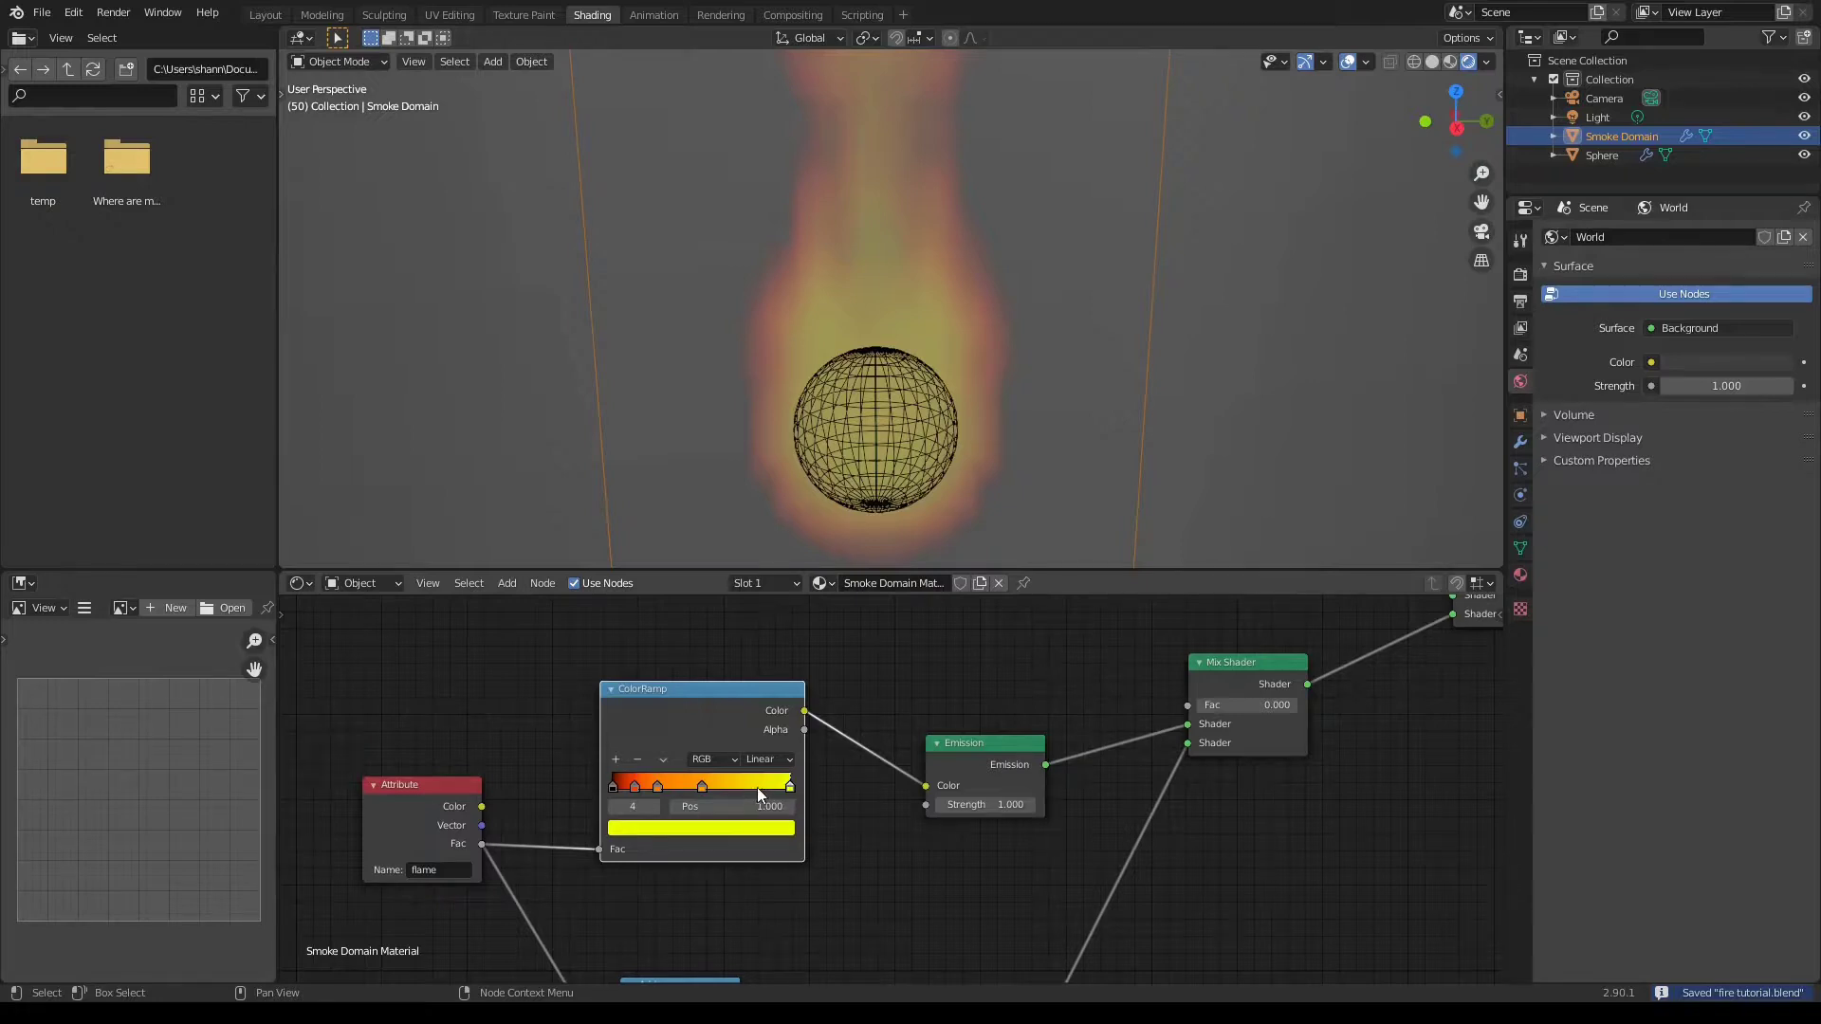
Try Emission node strengths of 16.1, 3 and 4 to compare the brightness of the flame.
drag(981, 814, 1091, 813)
scroll(981, 330, down, 6)
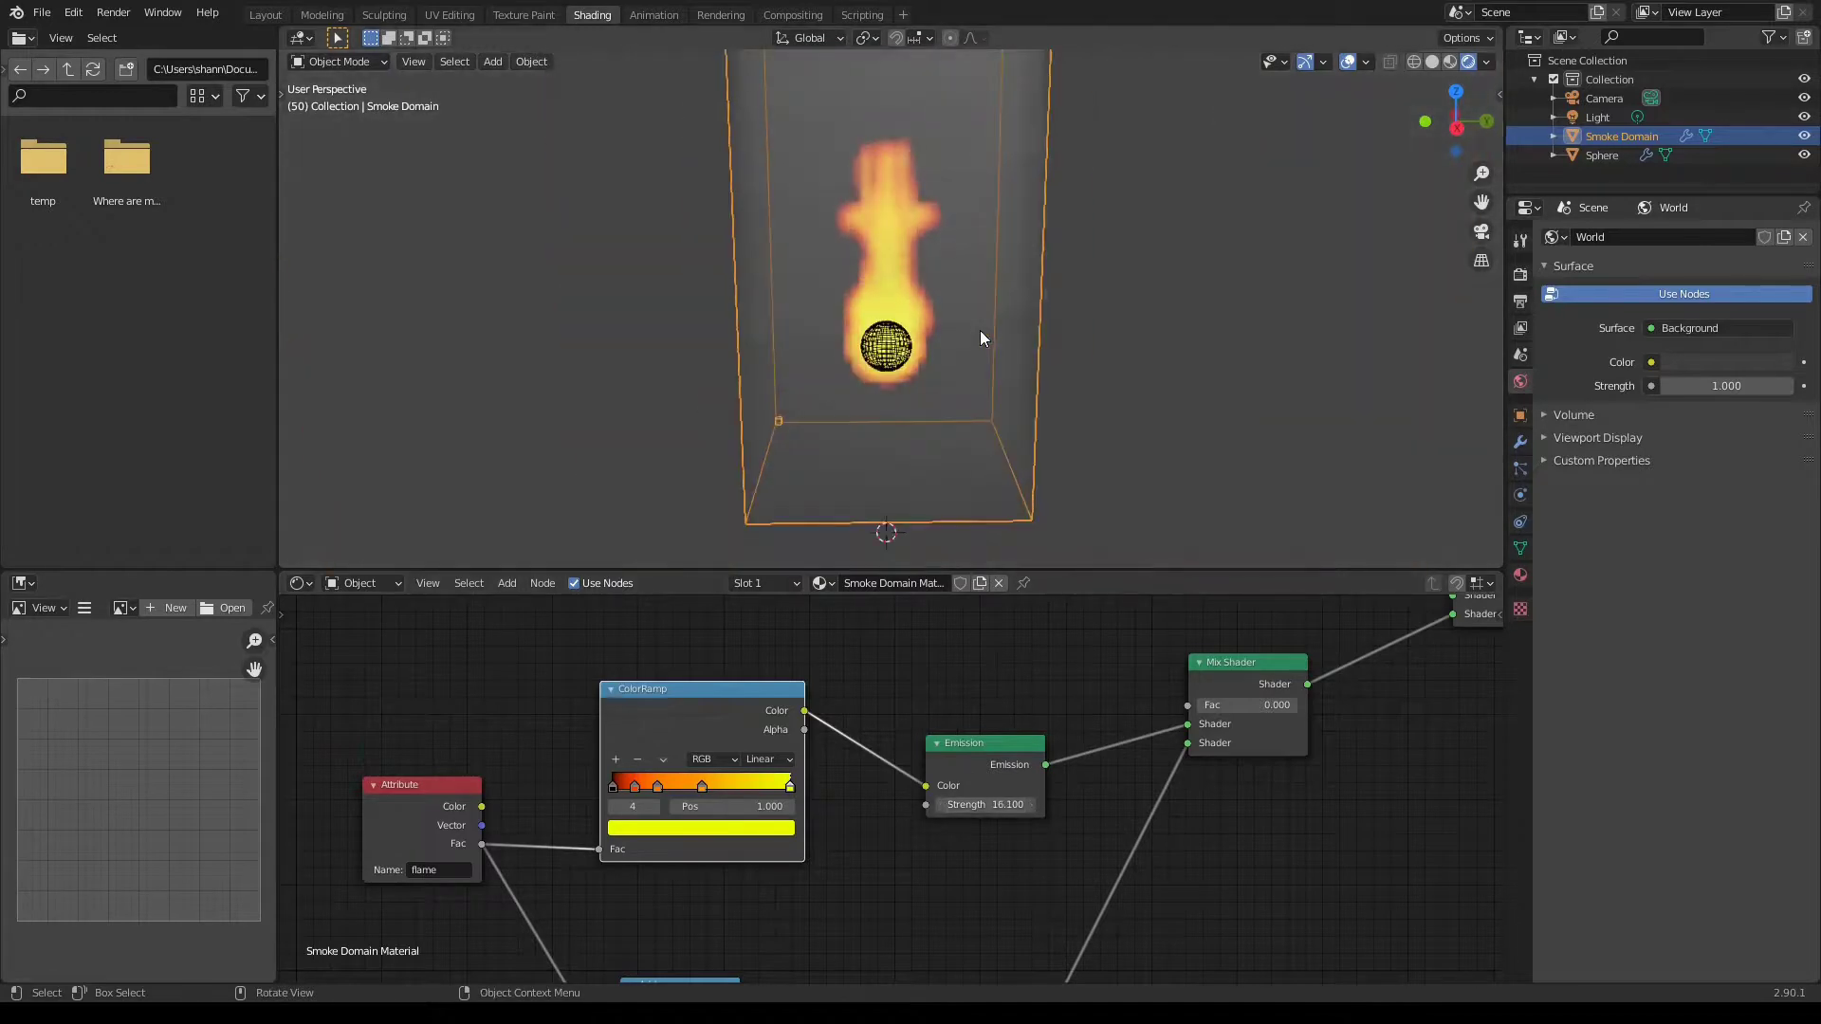
click(1008, 804)
text(3)
key(Return)
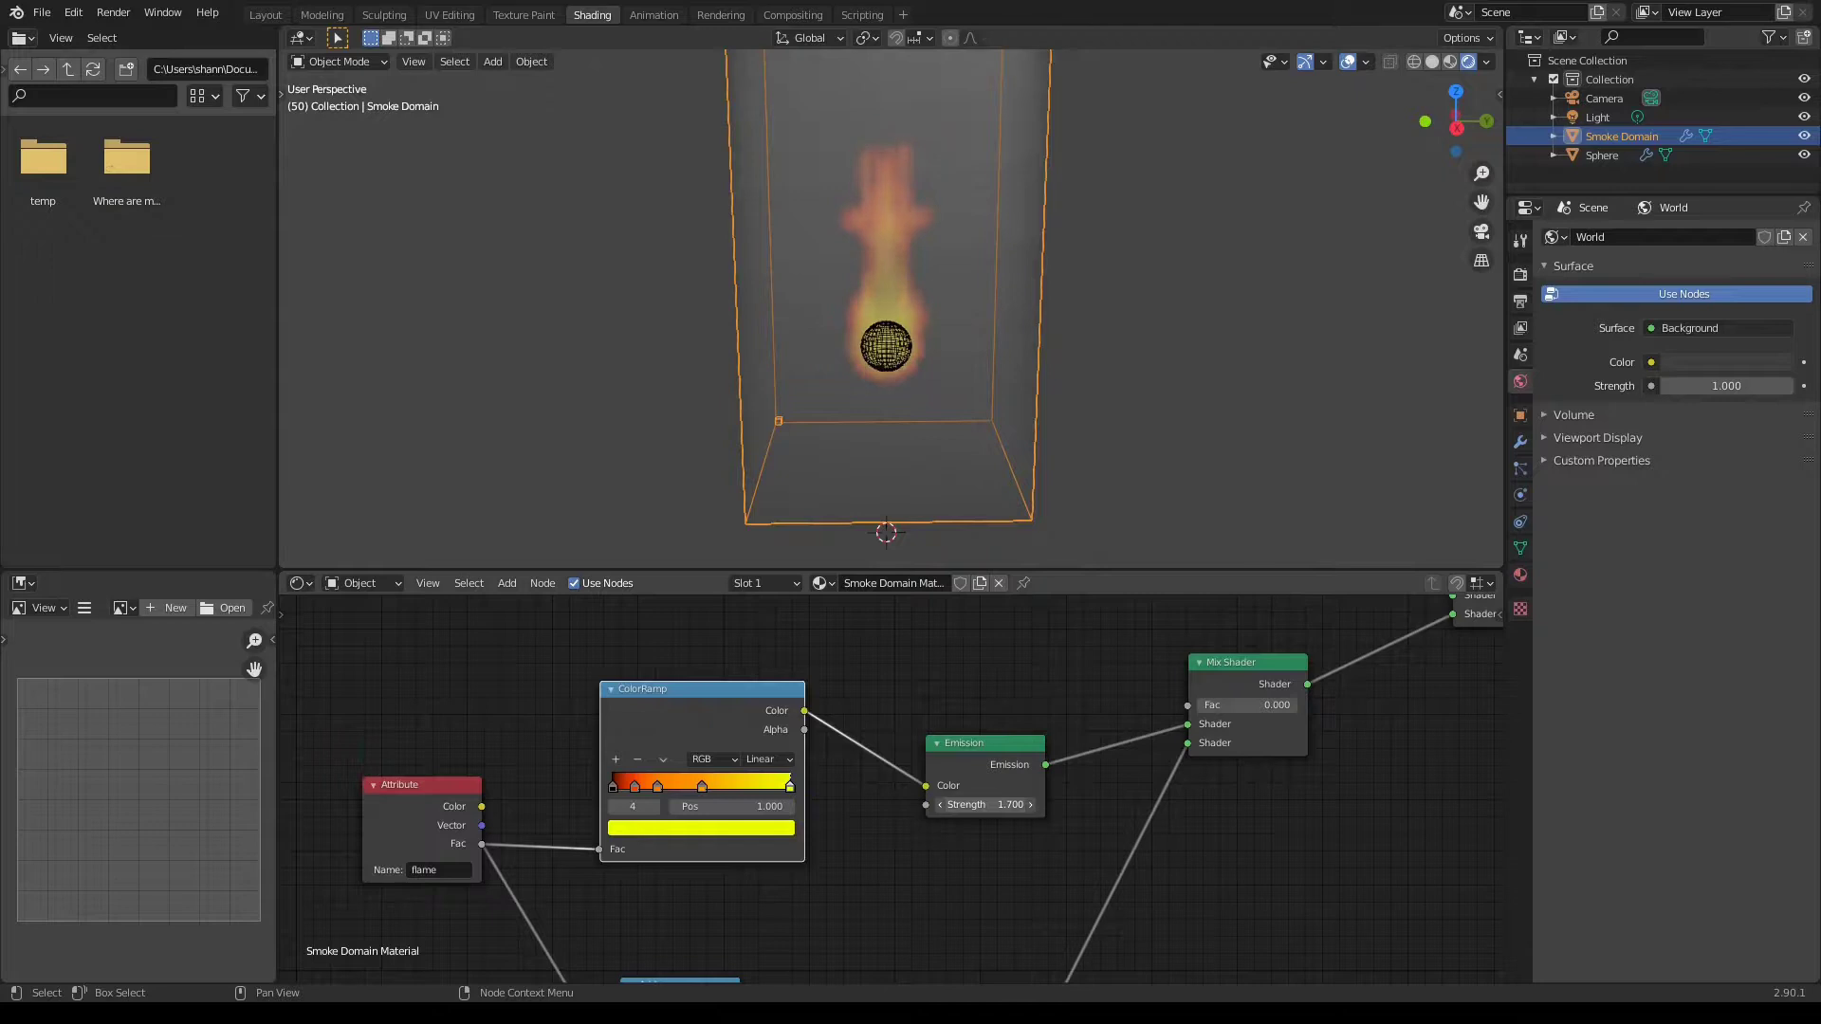
click(1009, 804)
text(4)
key(Return)
Set the flame Emission node's strength to 2.
click(1008, 804)
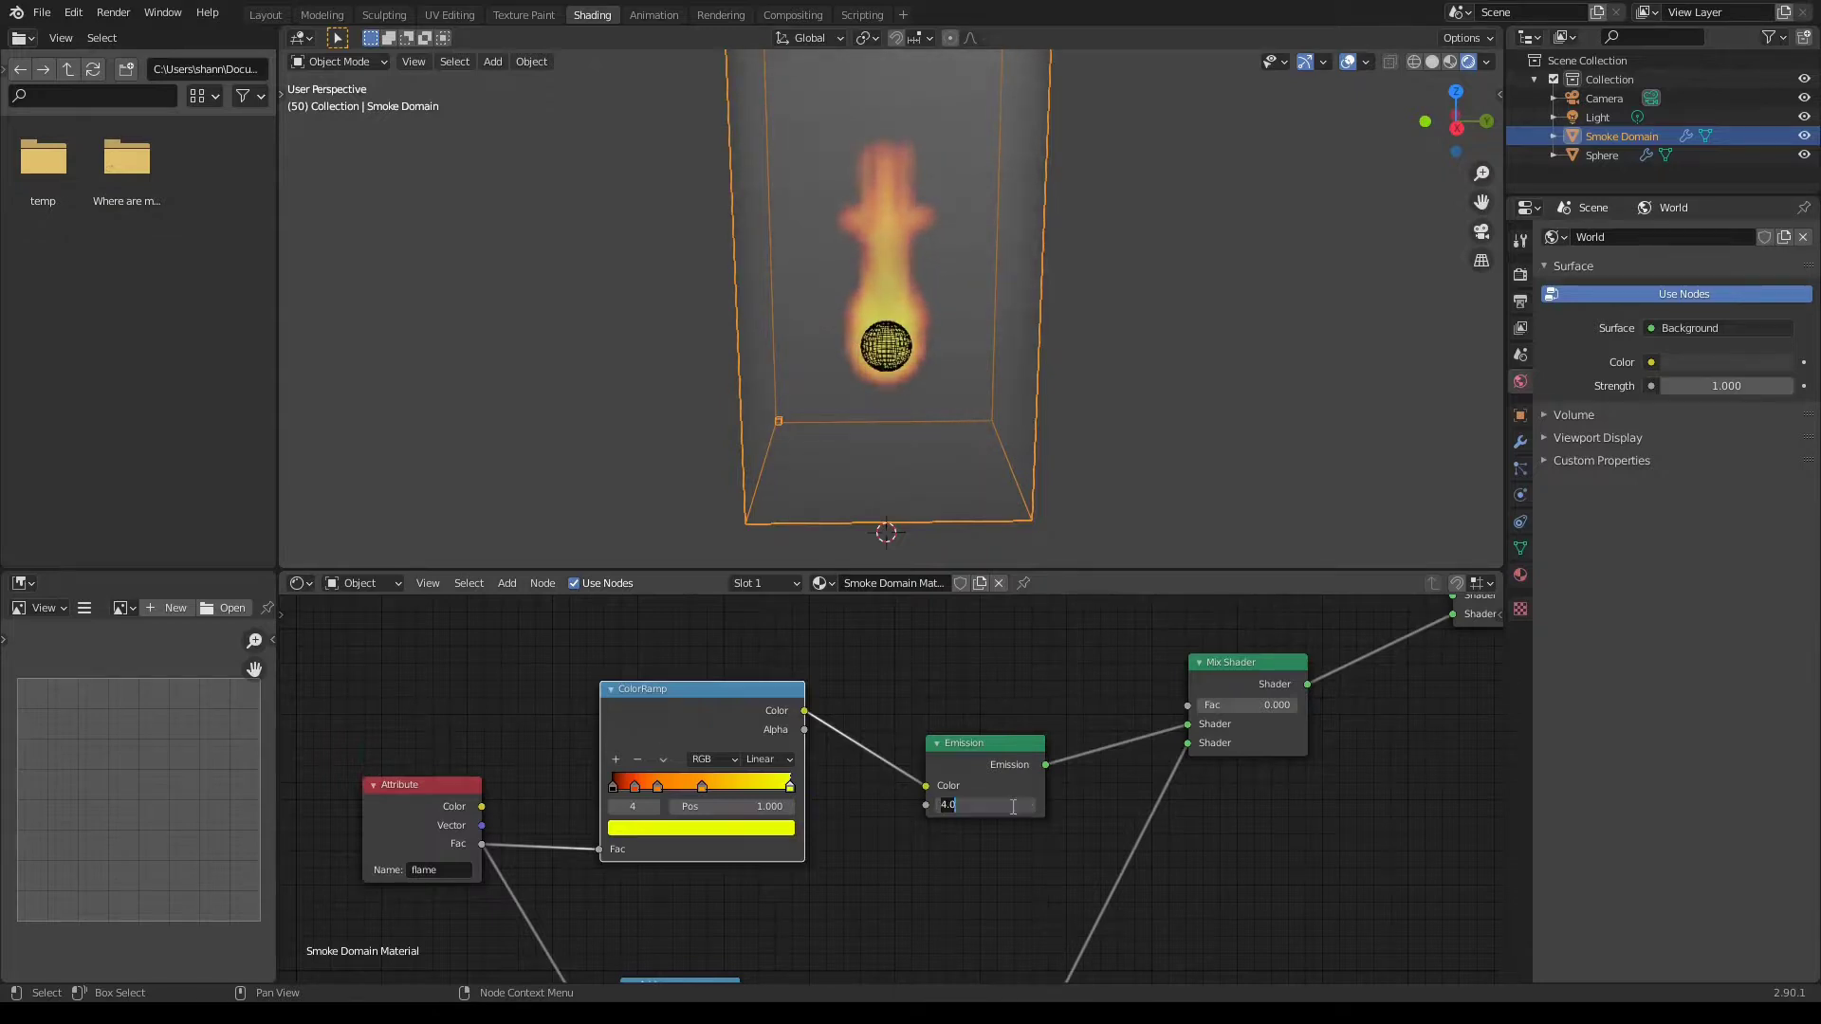
text(2)
key(Return)
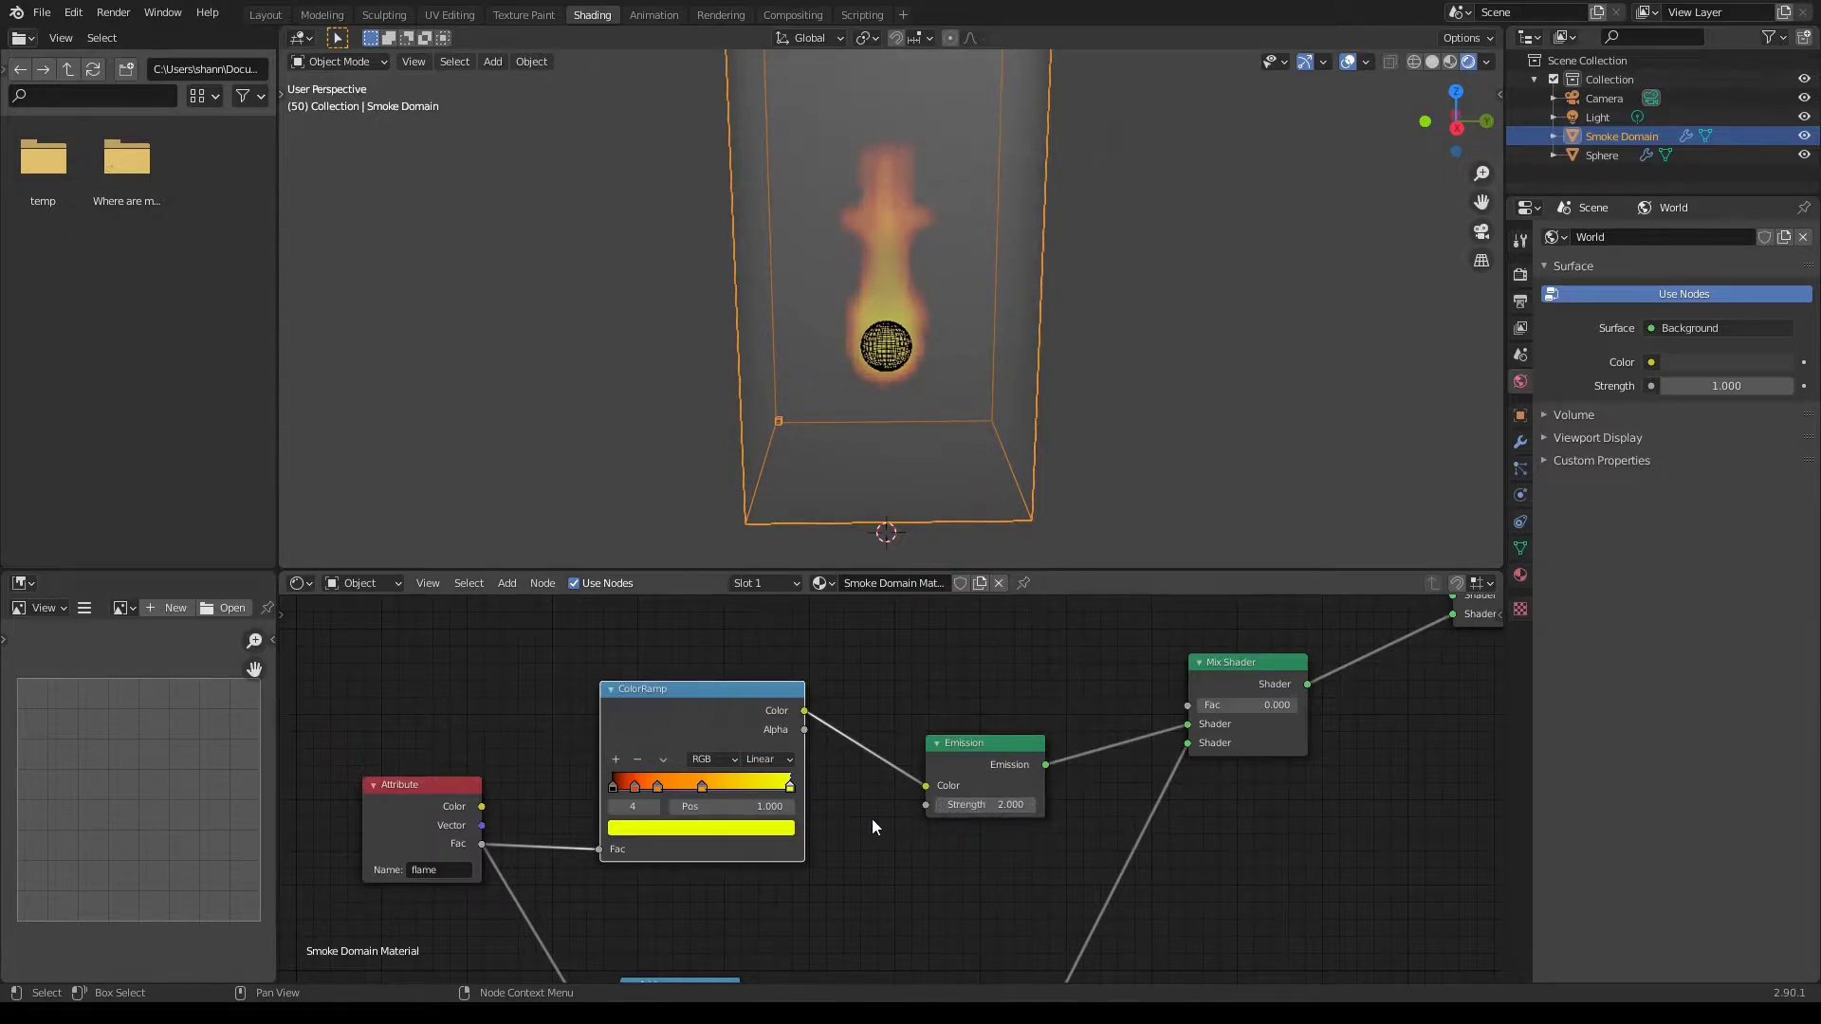
Move the ColorRamp's orange stop to position 0.318 and shift the yellow end stop down to about 0.9.
mouse_move(702, 786)
mouse_down()
mouse_move(773, 797)
mouse_move(670, 788)
mouse_up()
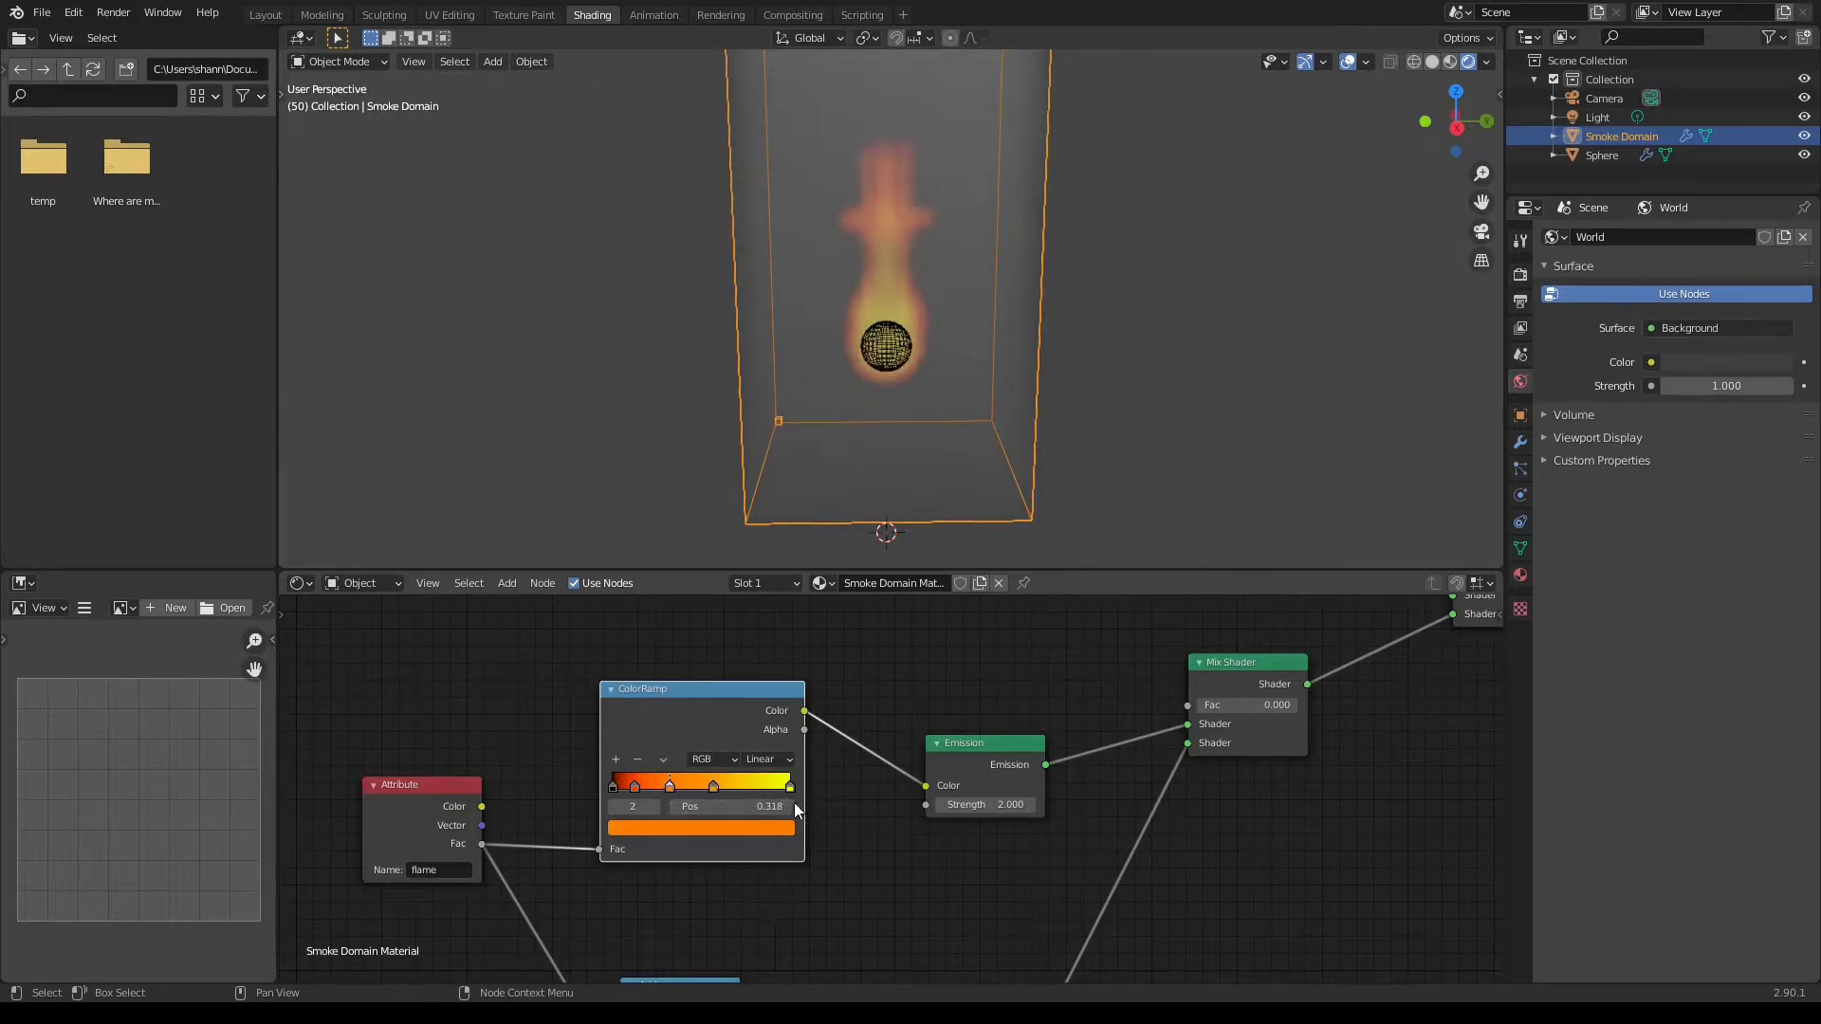
drag(790, 788, 773, 790)
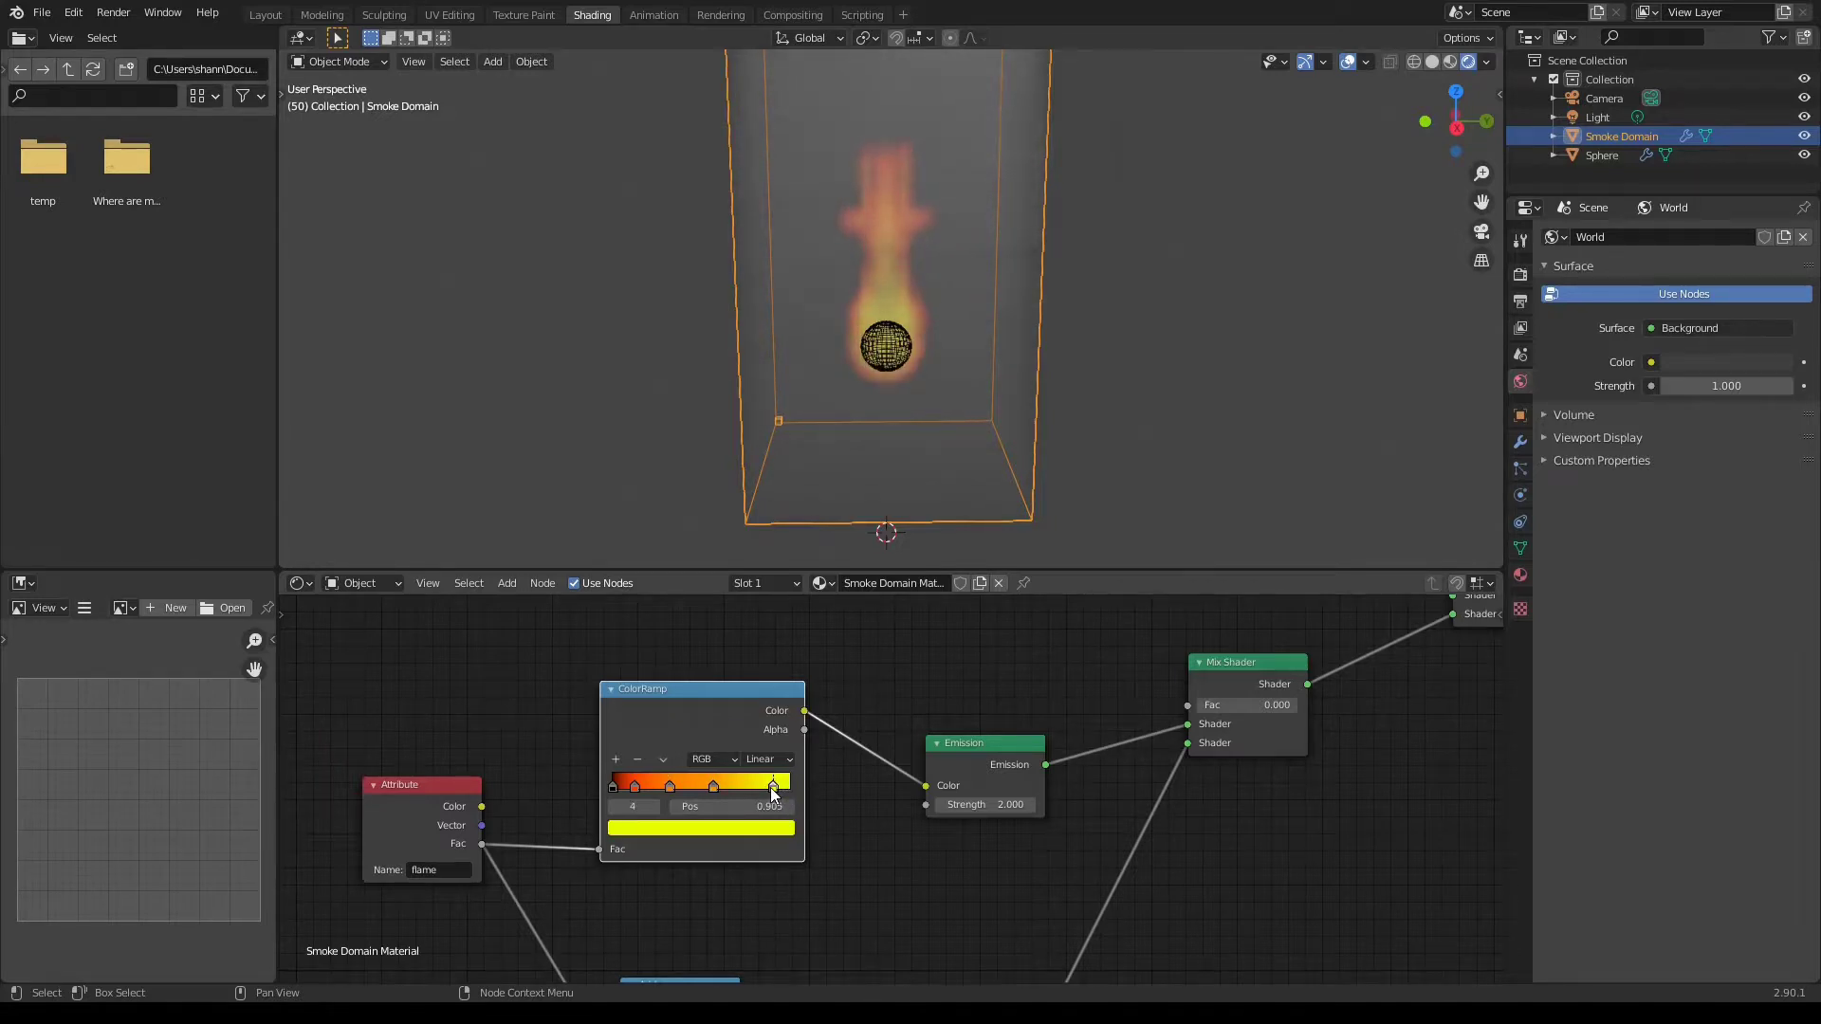
Add a ColorRamp stop at position 1.000 and colour it cyan-blue with hue 0.517 and saturation 1.000.
click(615, 761)
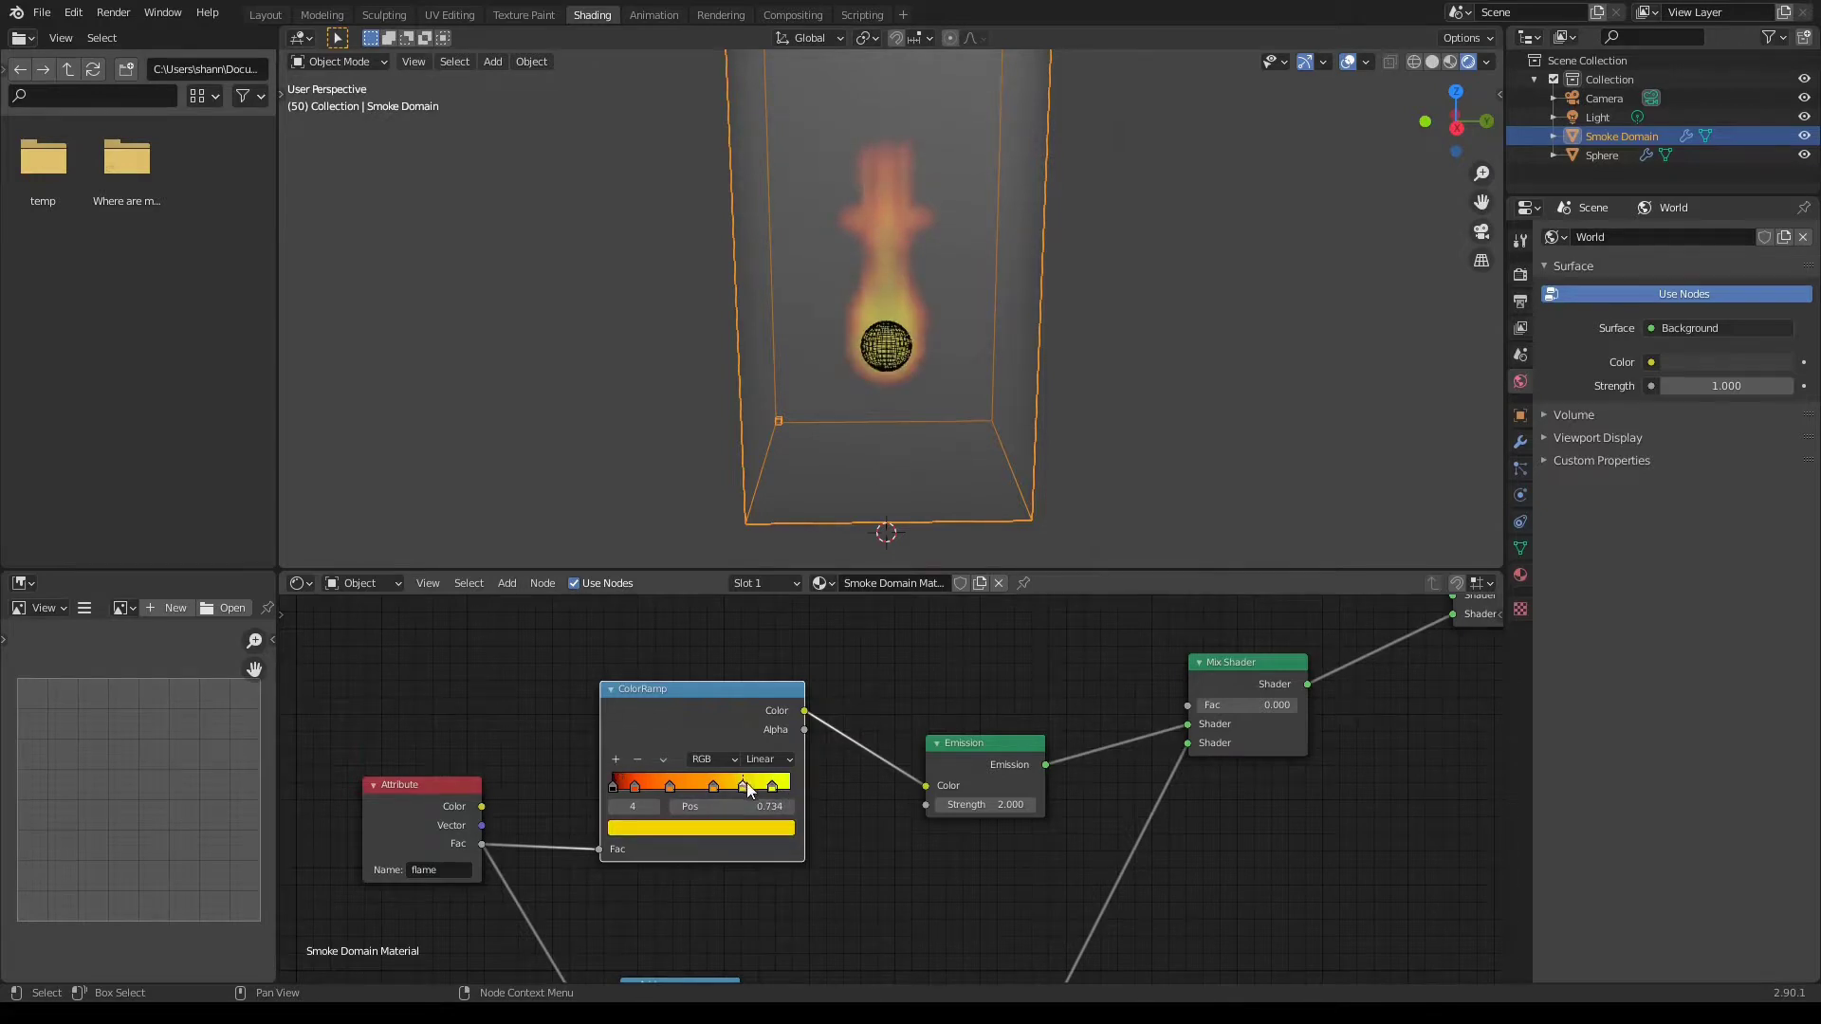
drag(743, 785, 793, 786)
click(691, 823)
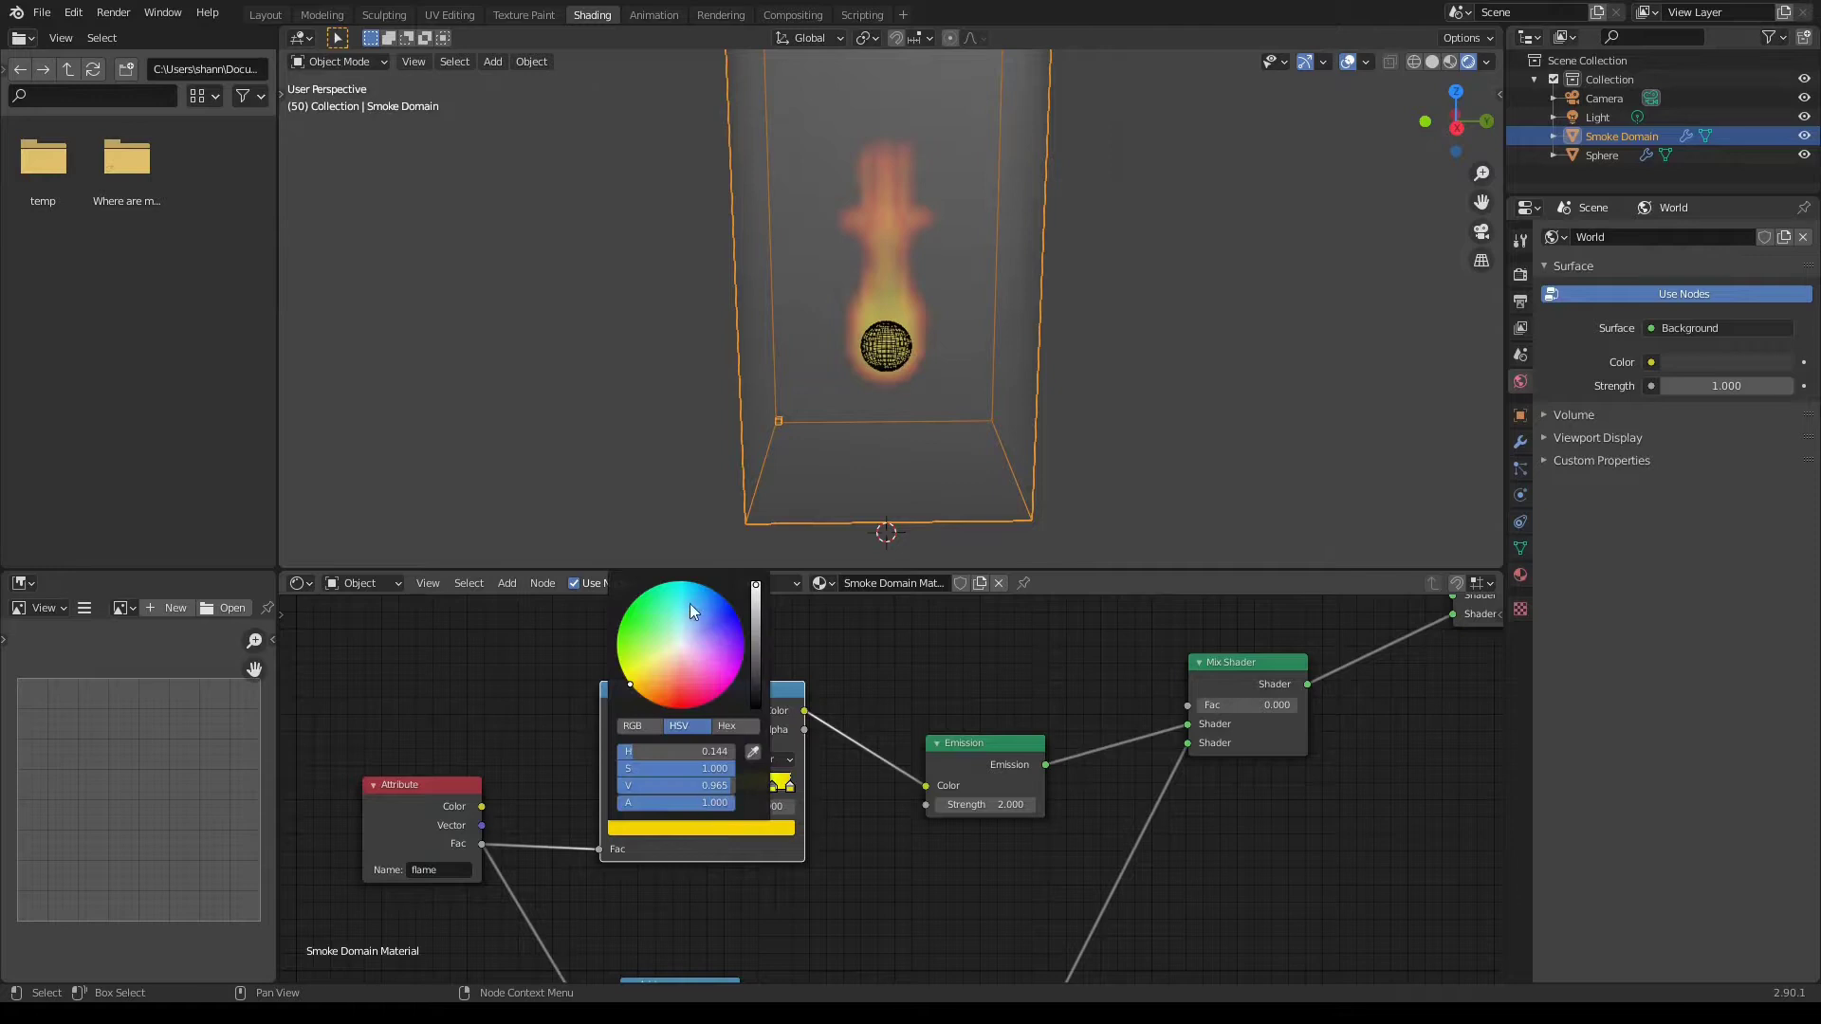
mouse_move(658, 646)
mouse_down()
mouse_move(723, 597)
mouse_move(705, 585)
mouse_up()
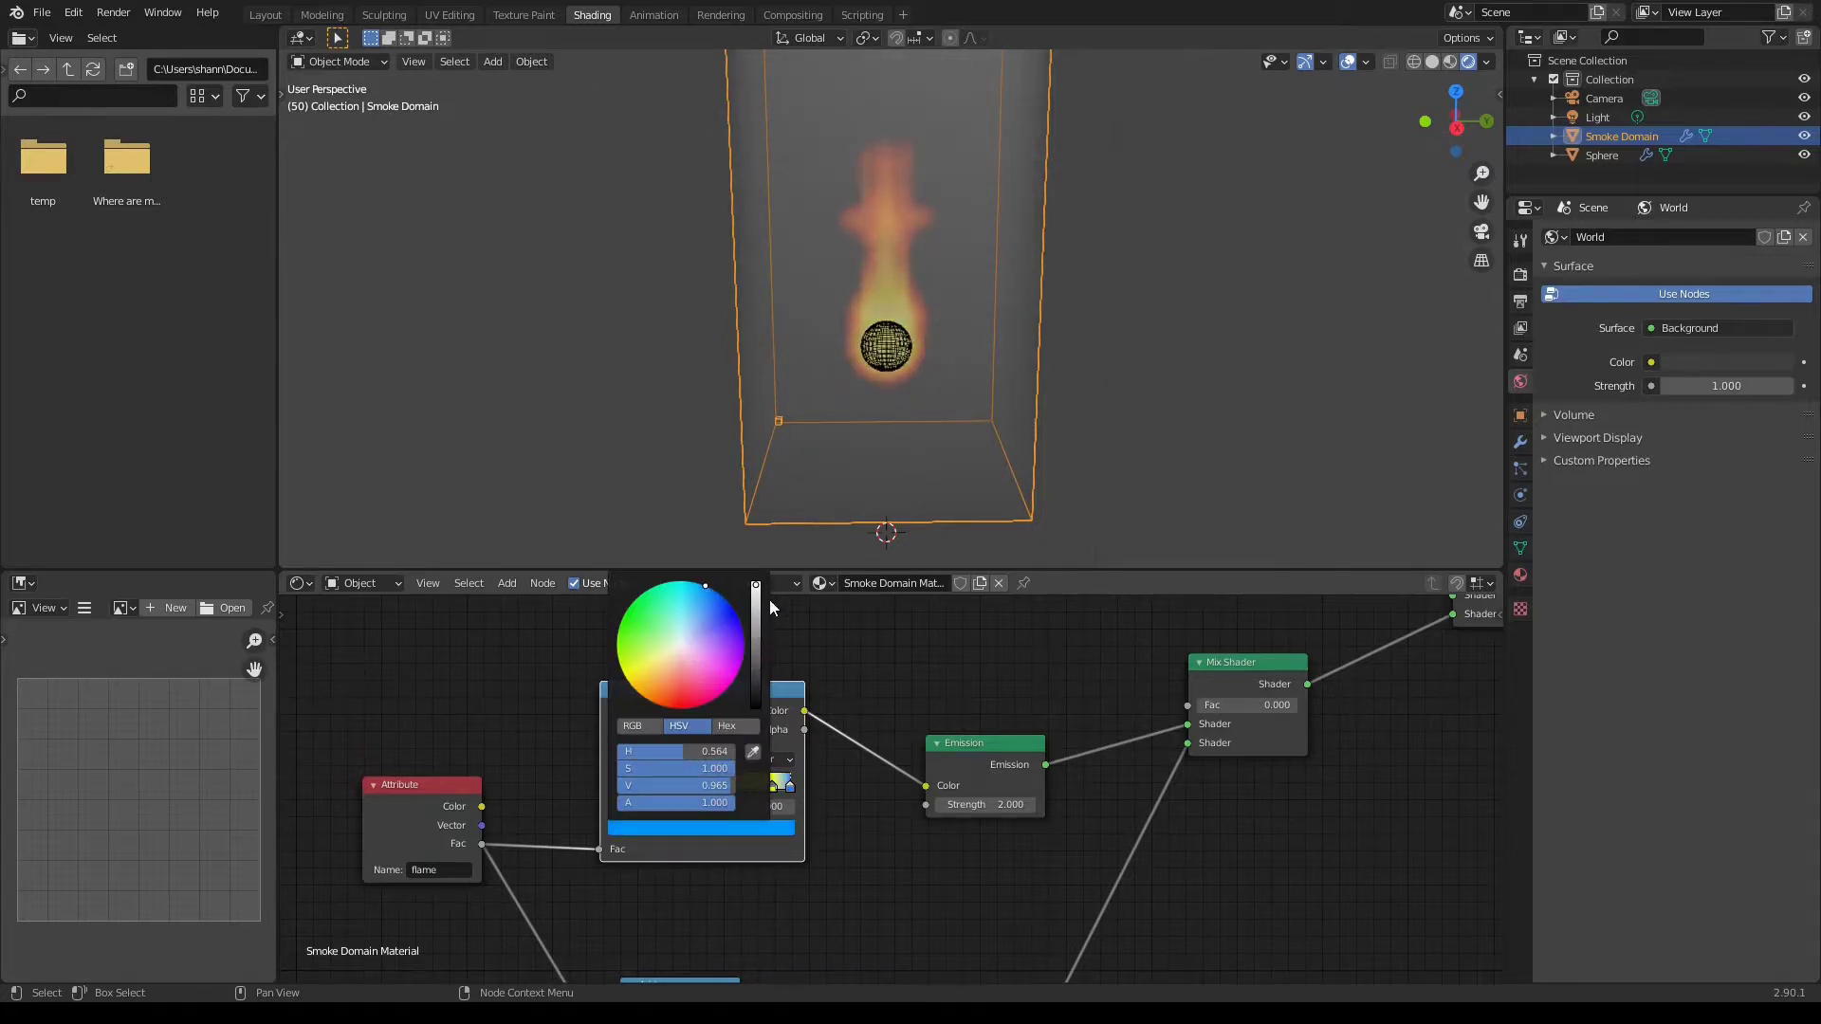
click(781, 824)
click(678, 581)
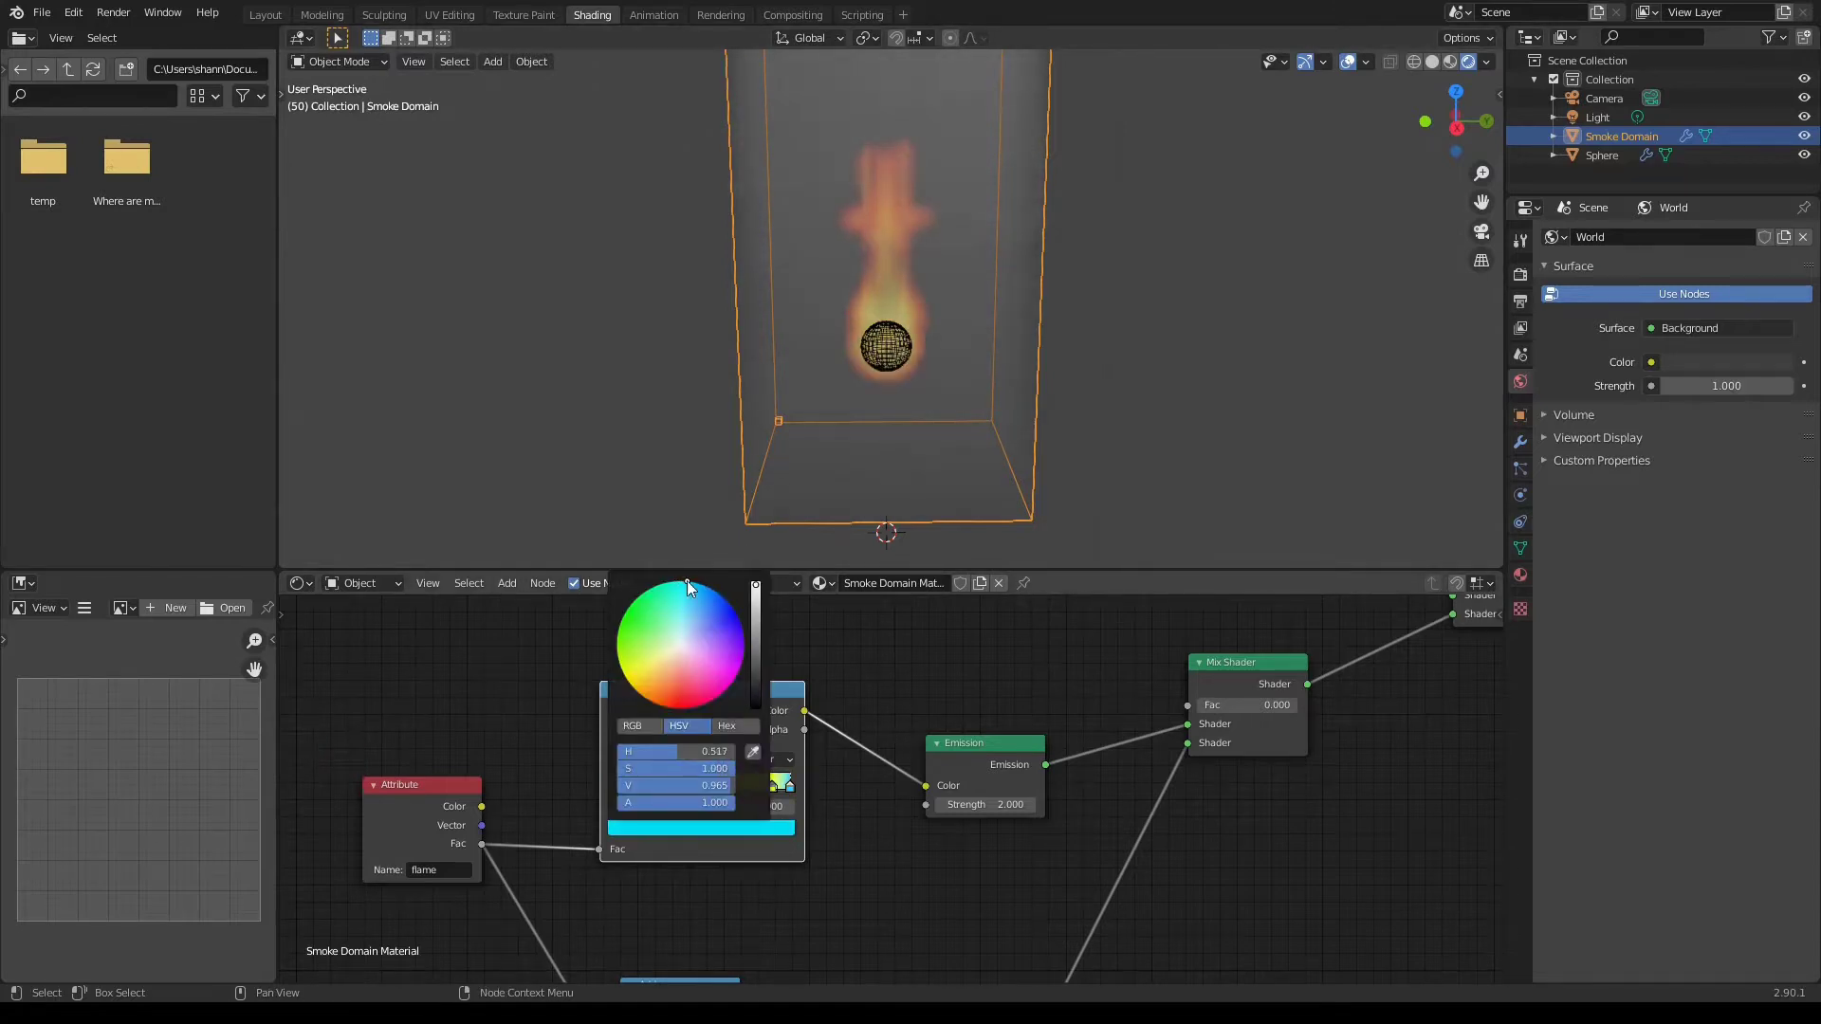
Move the ColorRamp's yellow stop to position 0.755 so the blue spreads further into the flame core.
scroll(911, 237, up, 10)
middle_drag(907, 315, 887, 179)
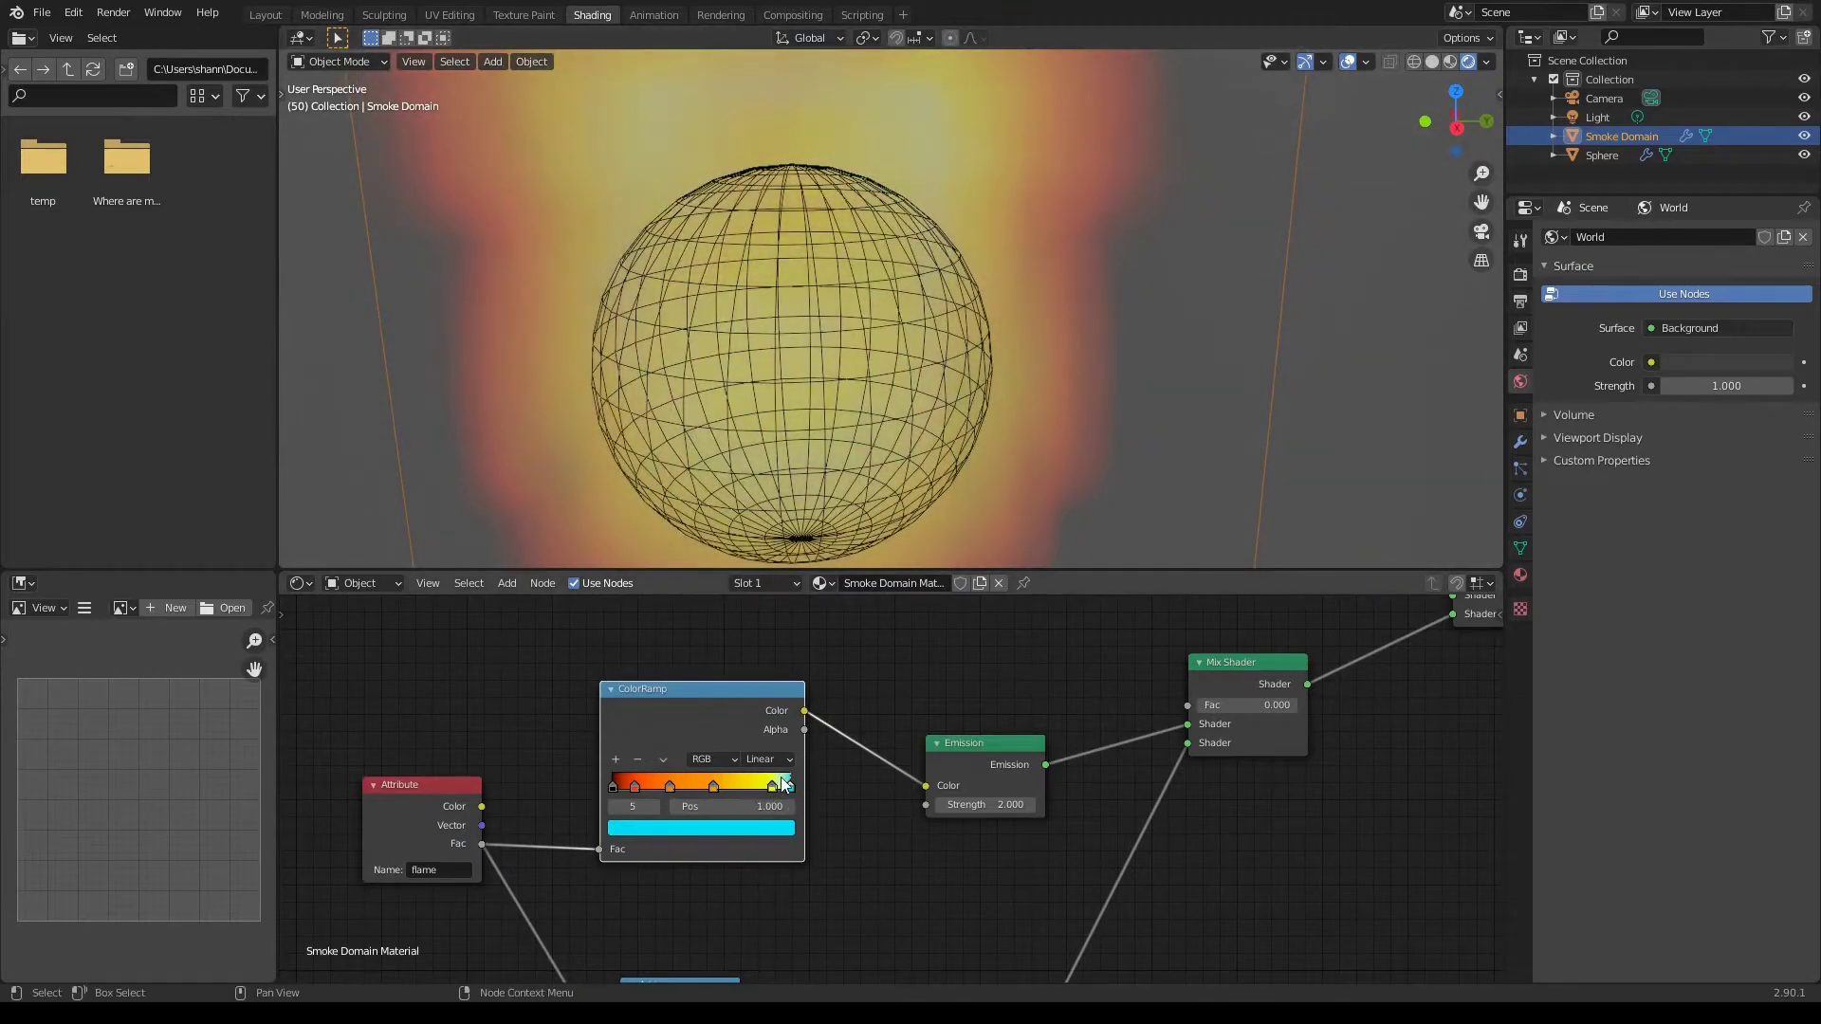
drag(775, 789, 745, 785)
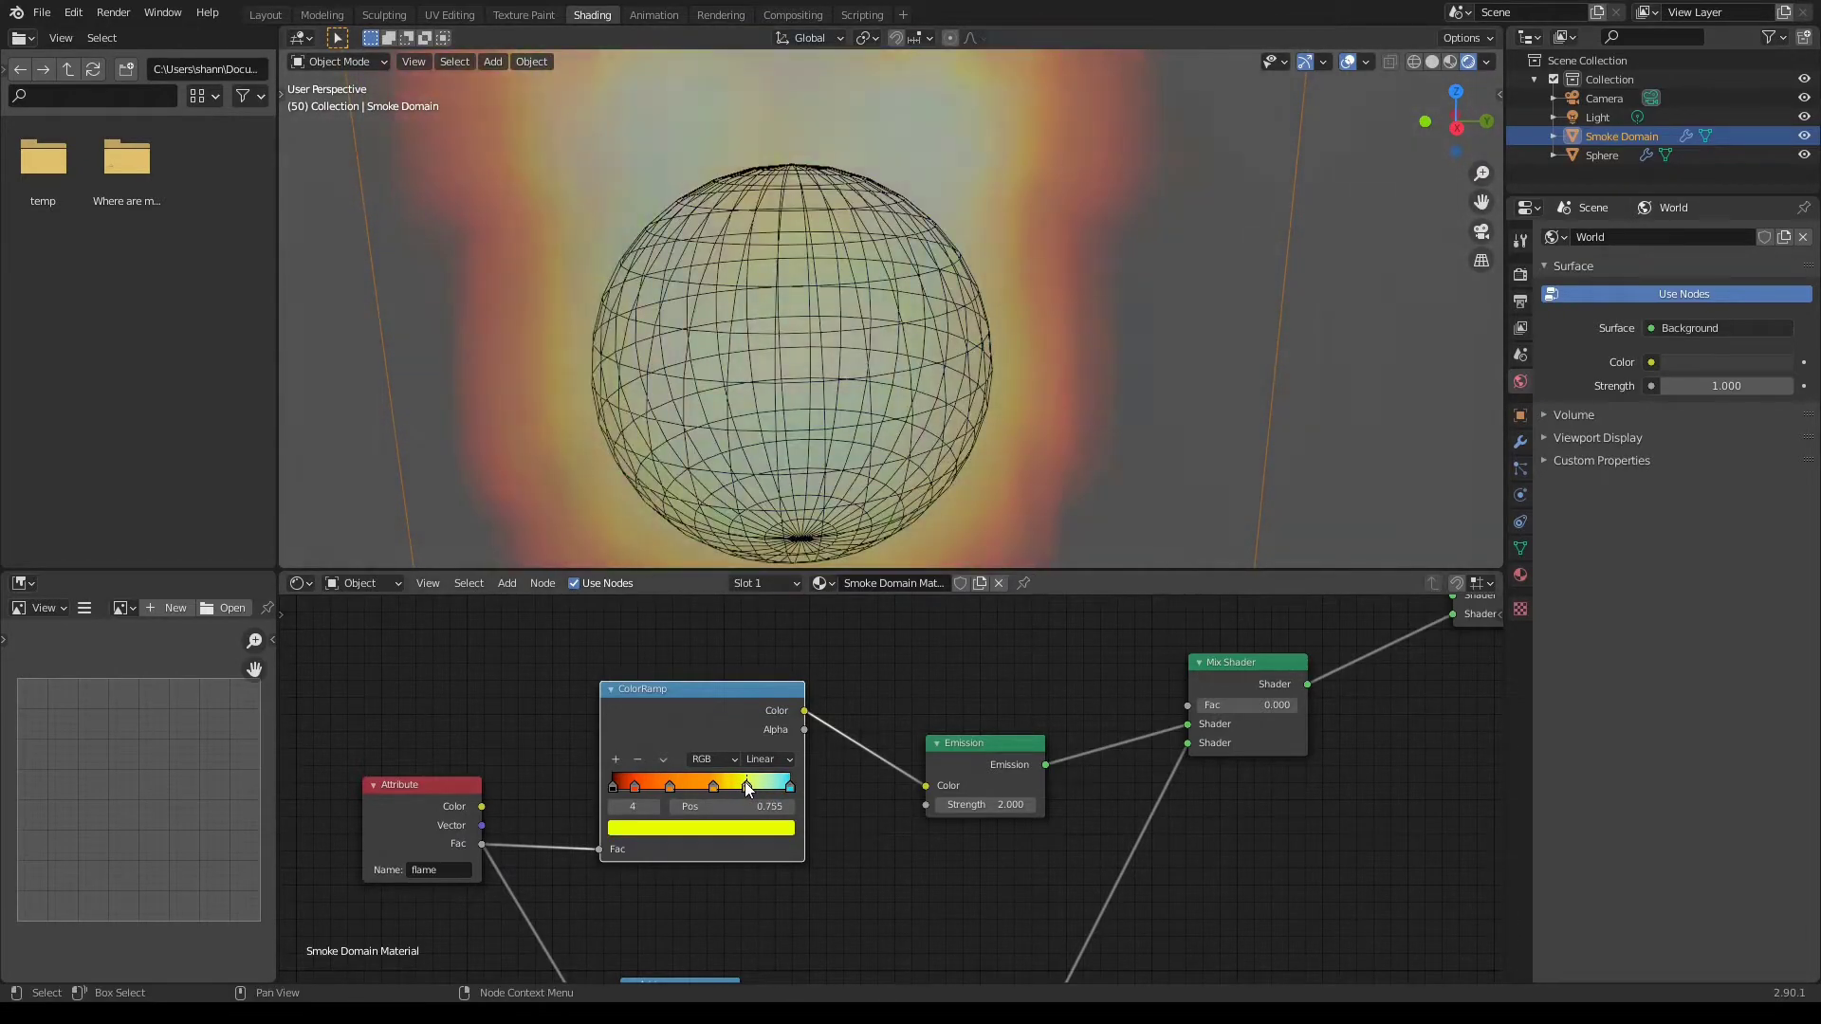
scroll(816, 493, down, 6)
scroll(818, 500, down, 1)
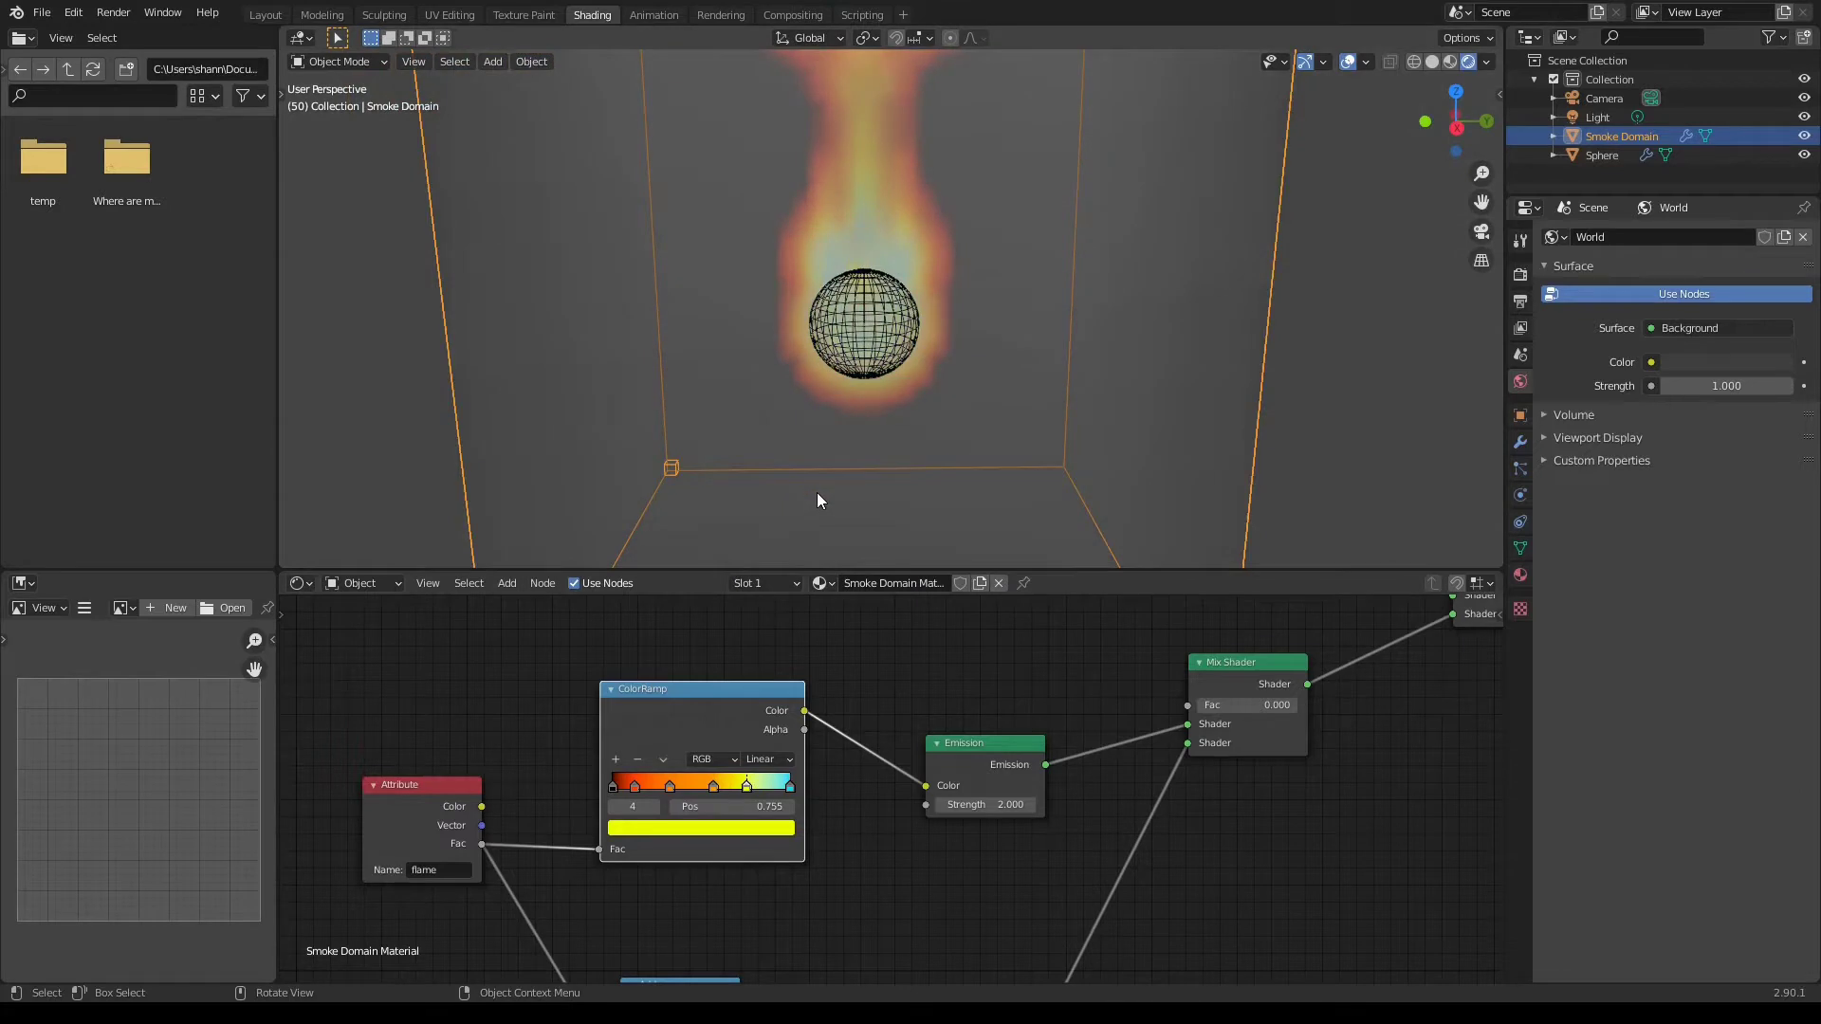
Save the file and render frame 42 as a still image.
scroll(924, 248, down, 3)
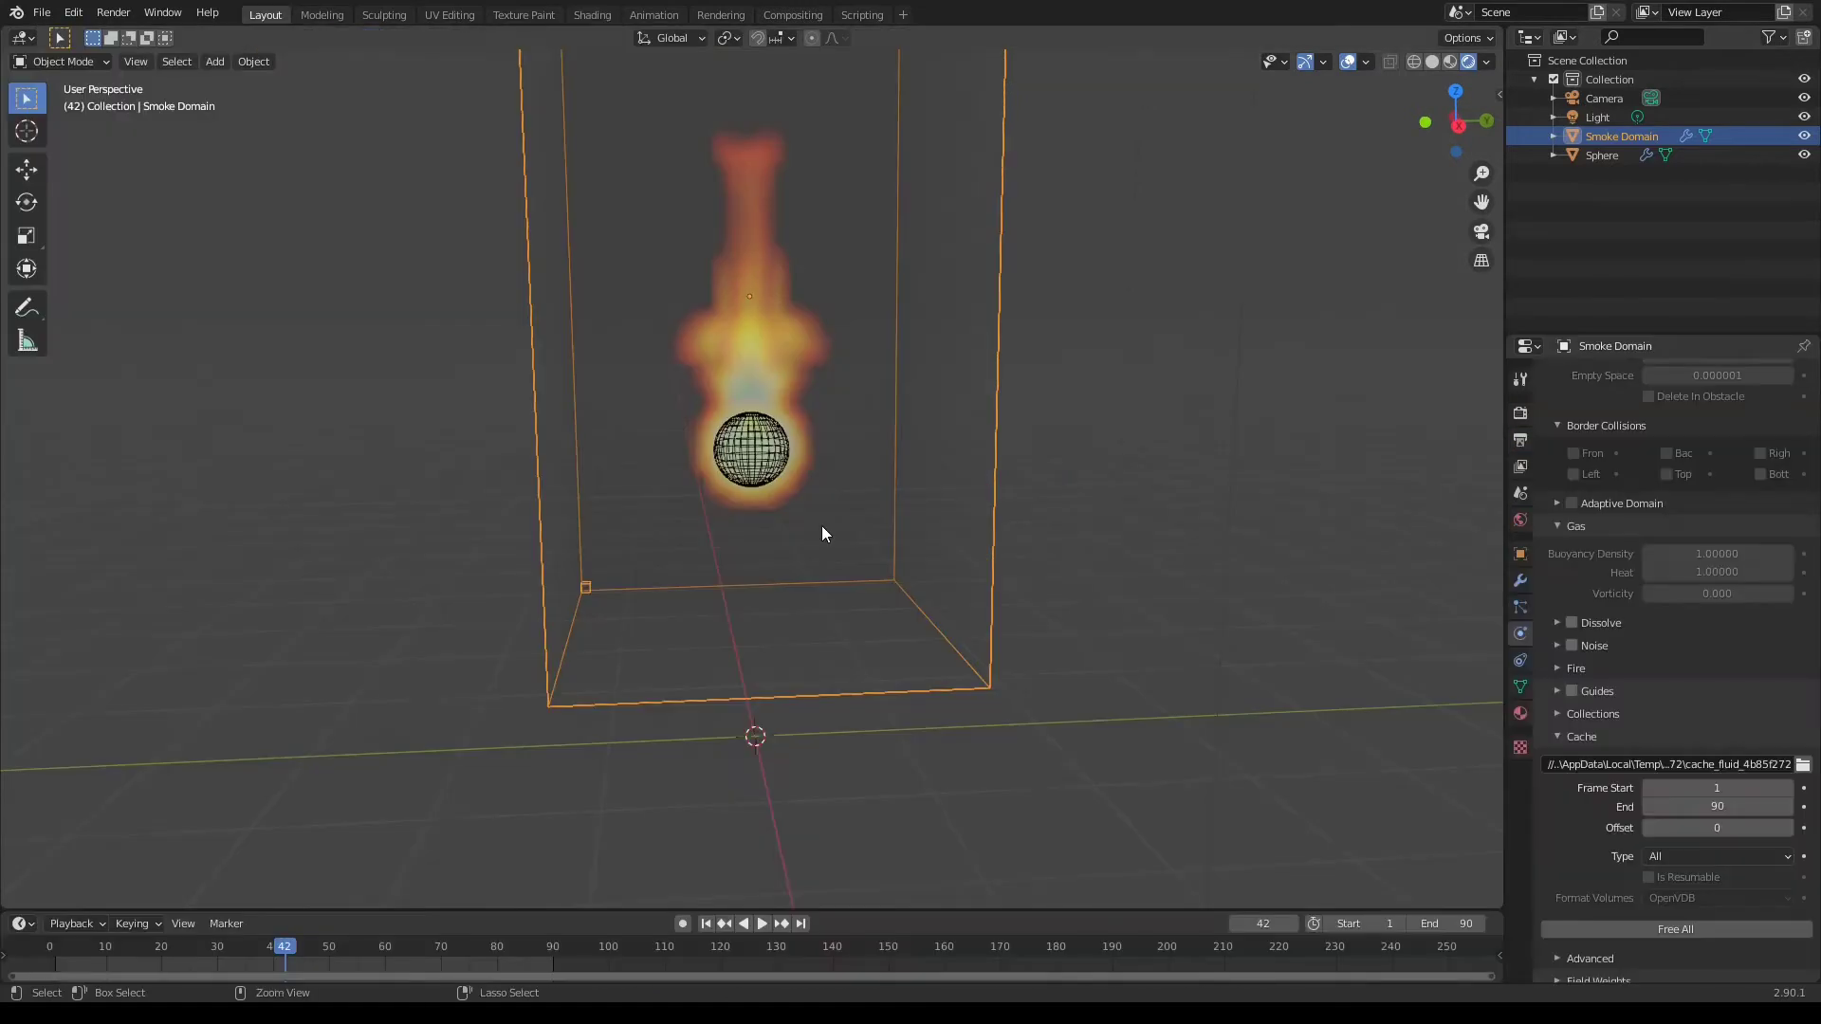
key(ctrl+s)
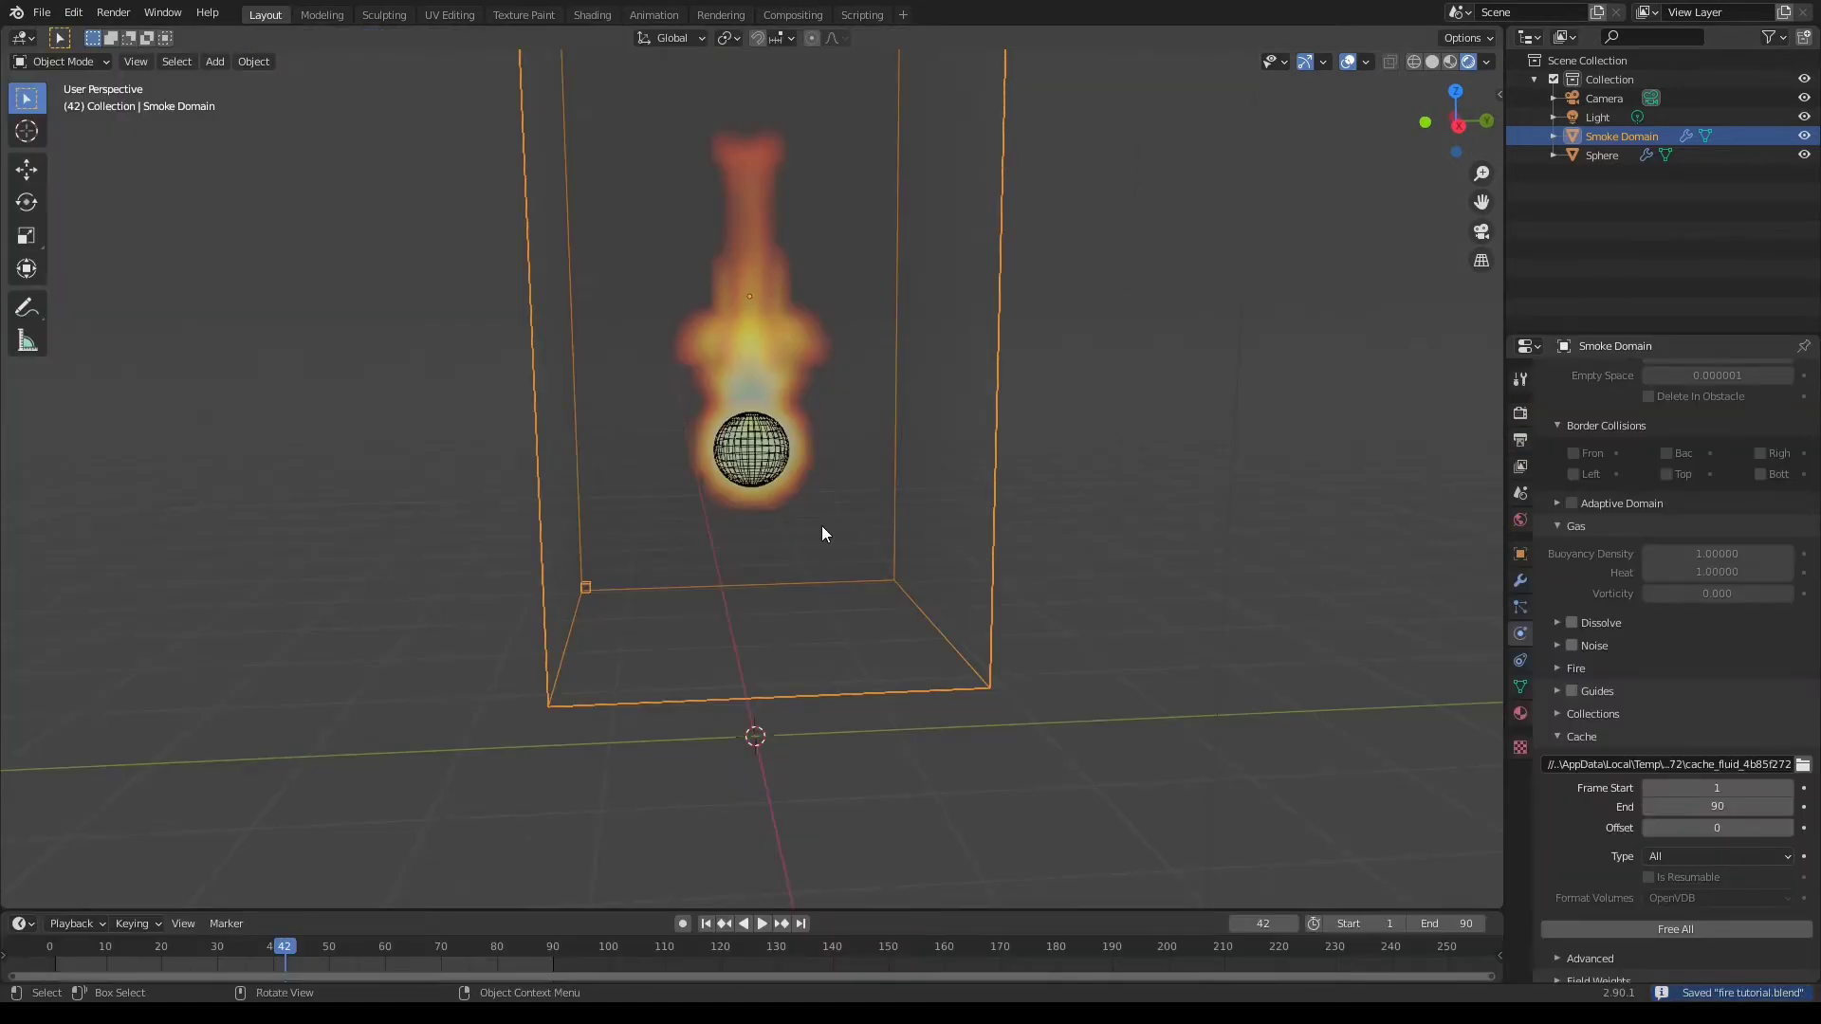
key(F12)
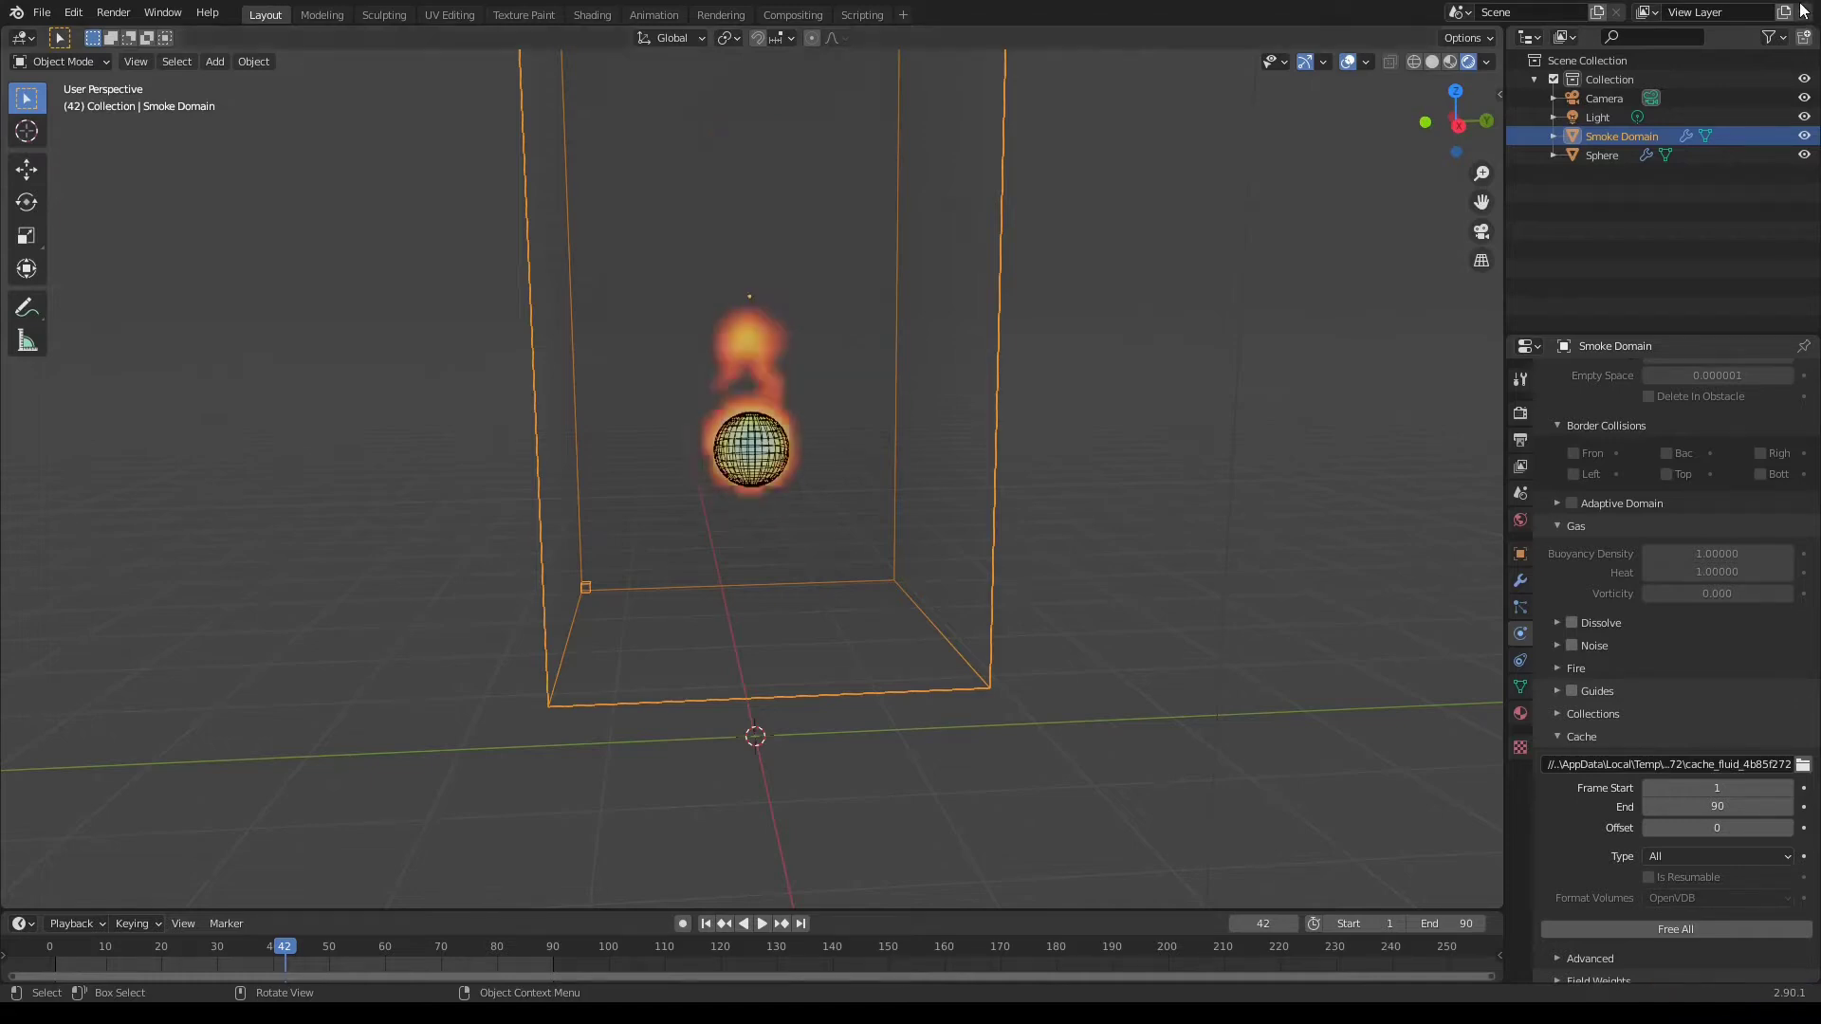
Align the scene camera to a wider view that frames the whole smoke domain.
scroll(1096, 373, down, 5)
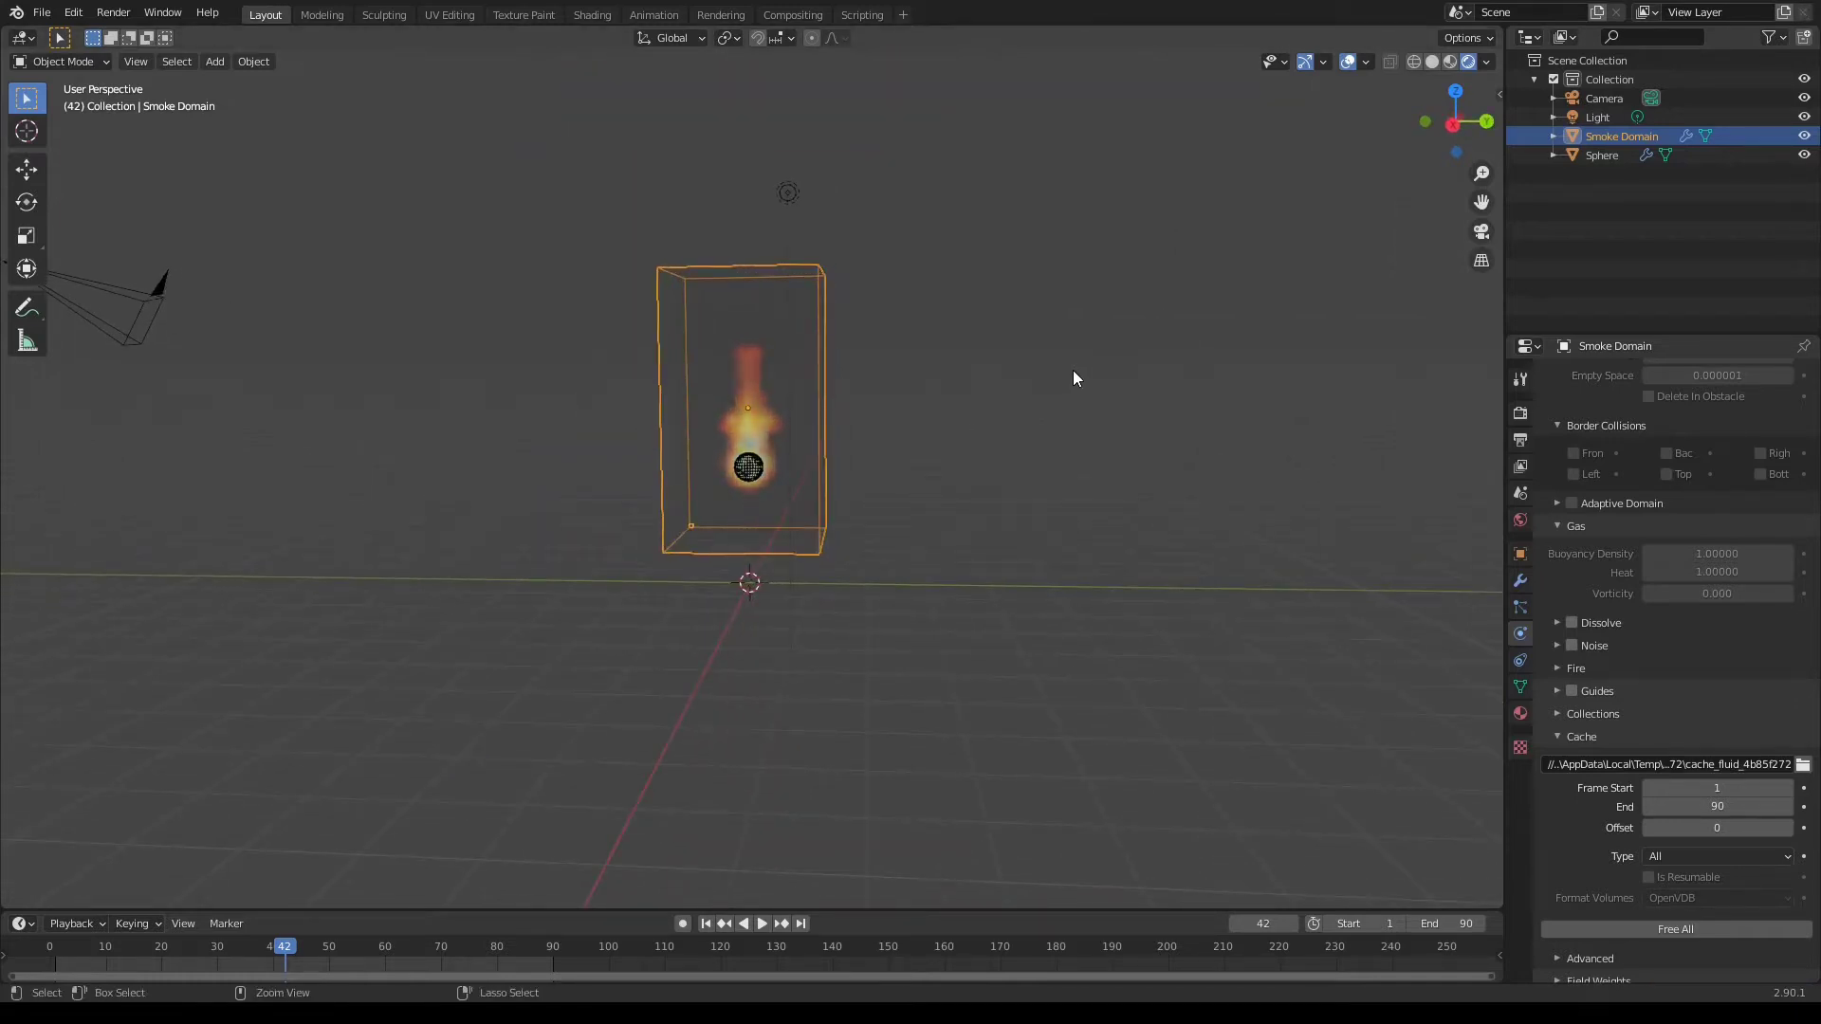
key(KP_0)
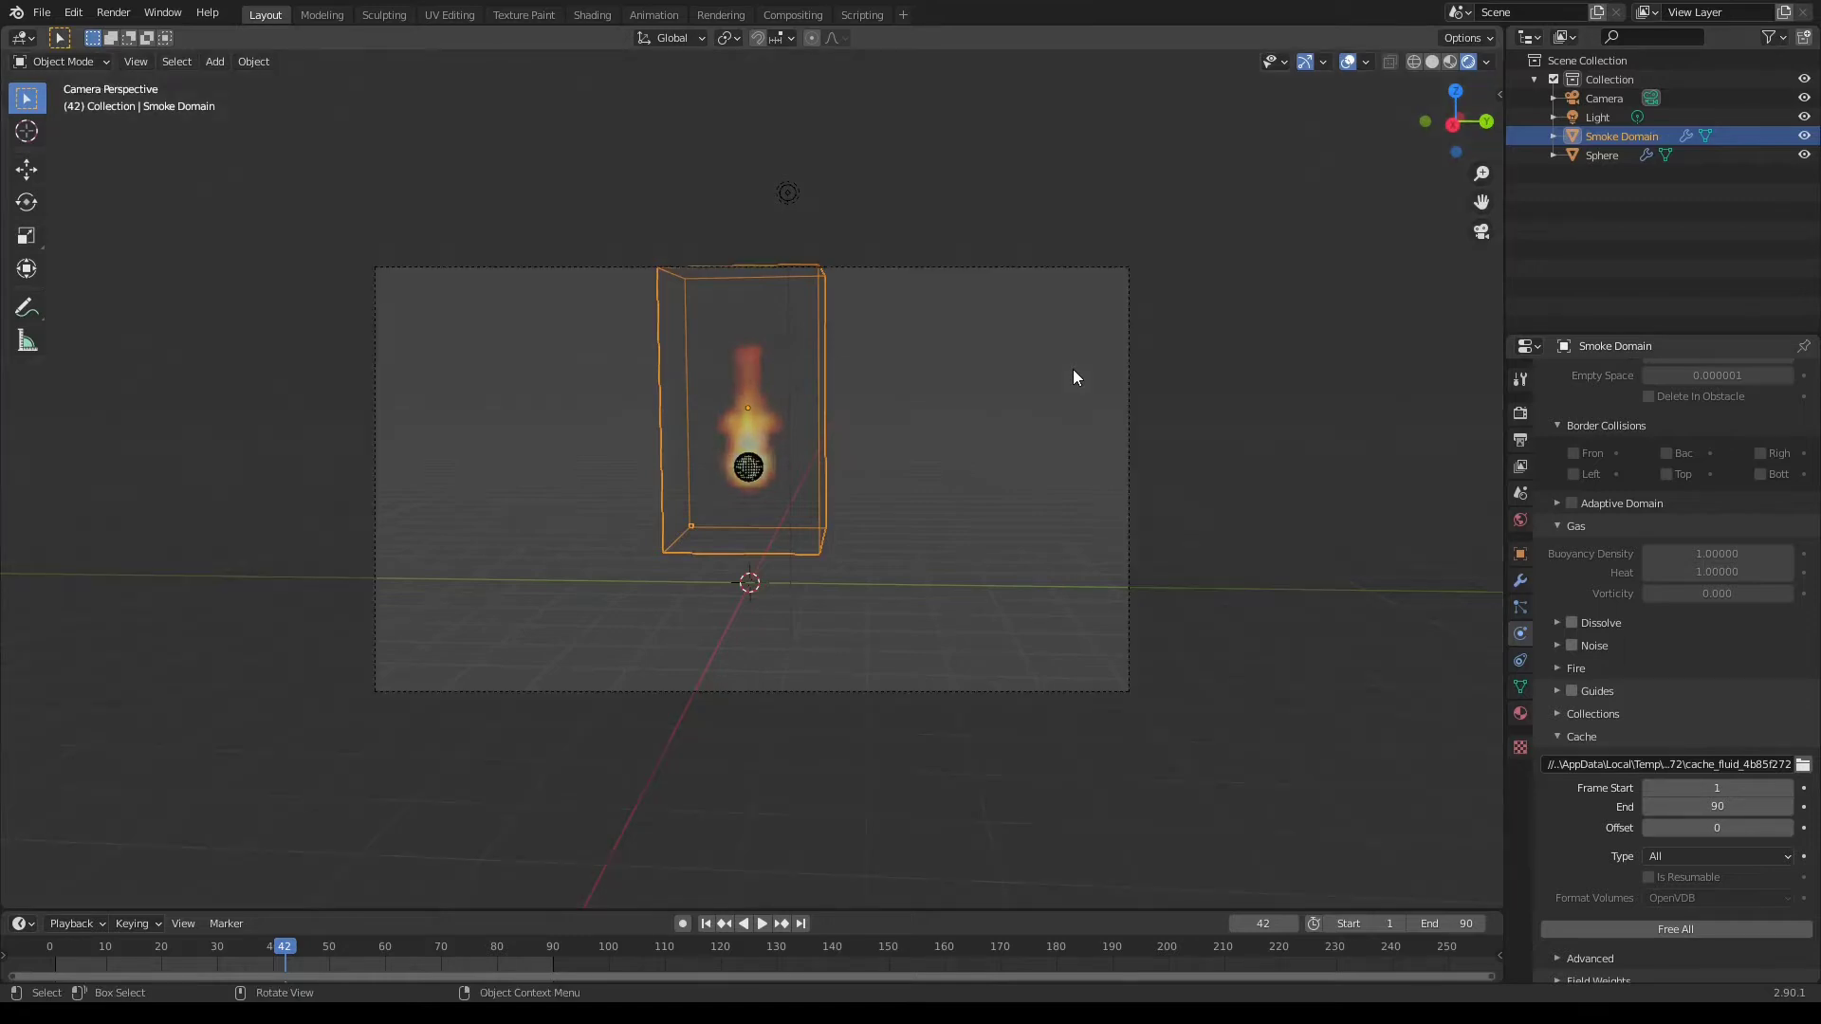
scroll(1073, 370, up, 5)
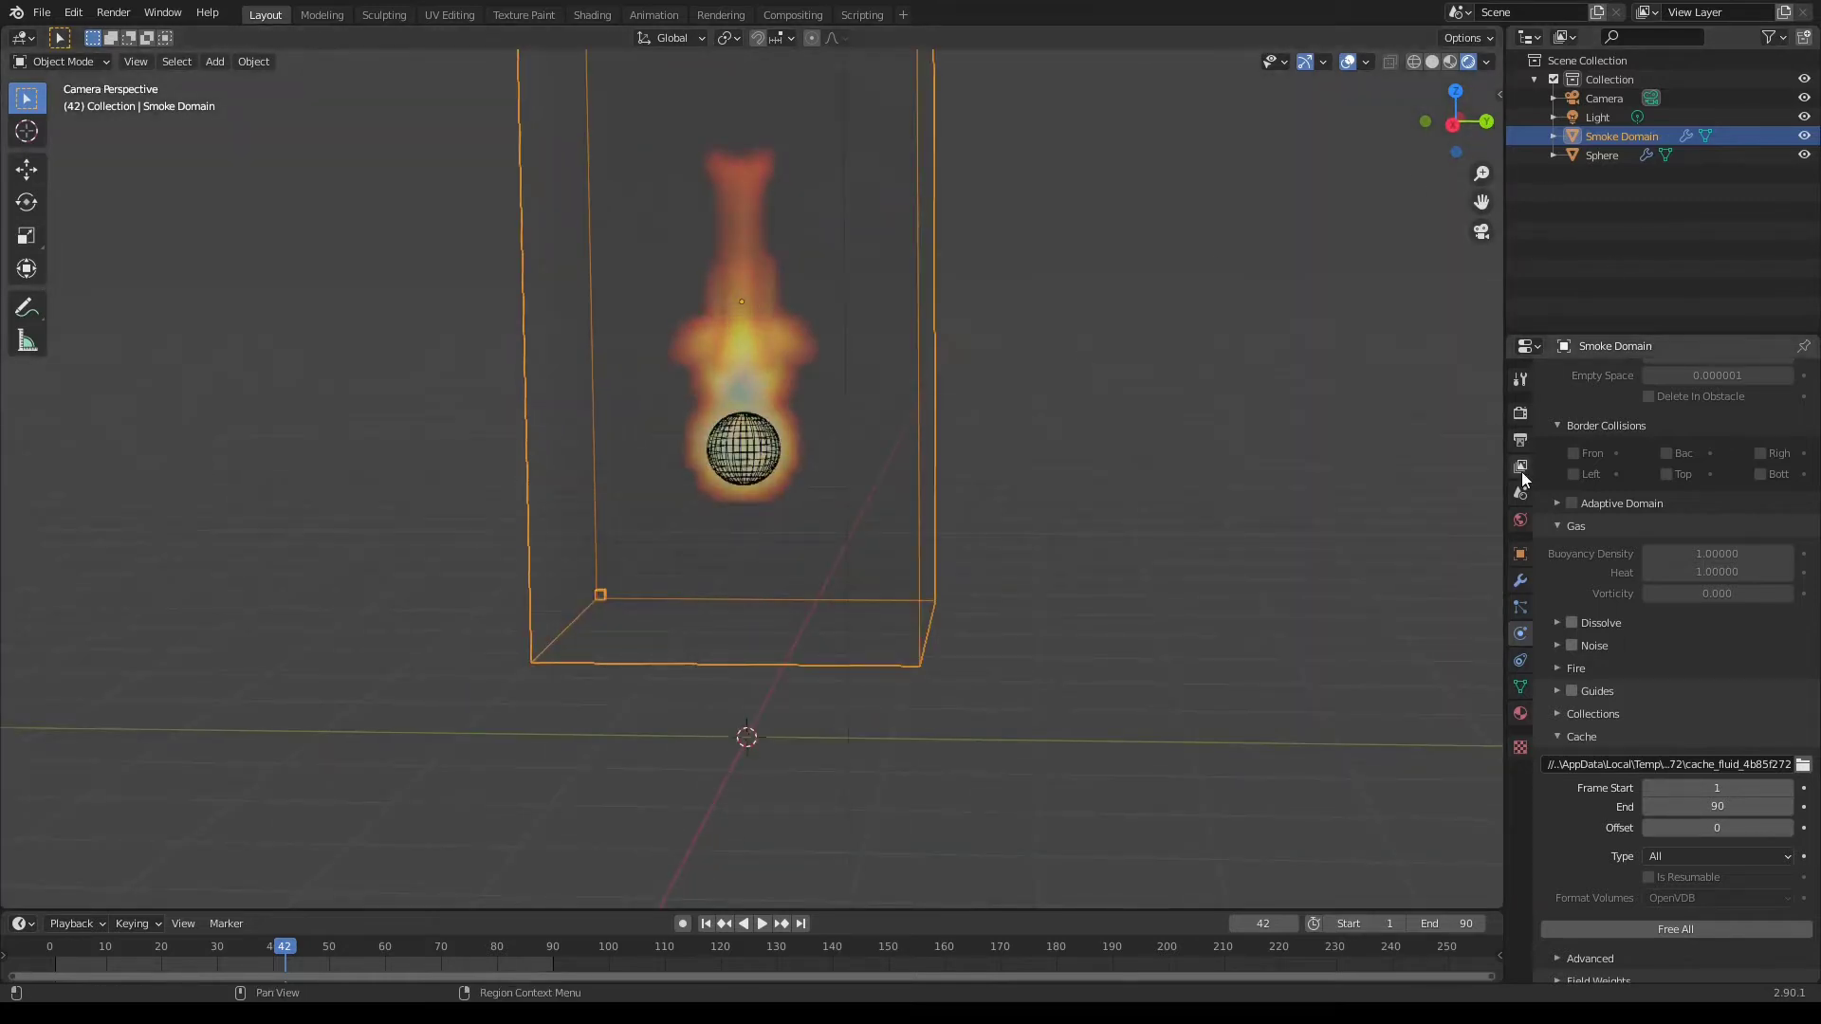
Set the world background colour to black.
click(1521, 520)
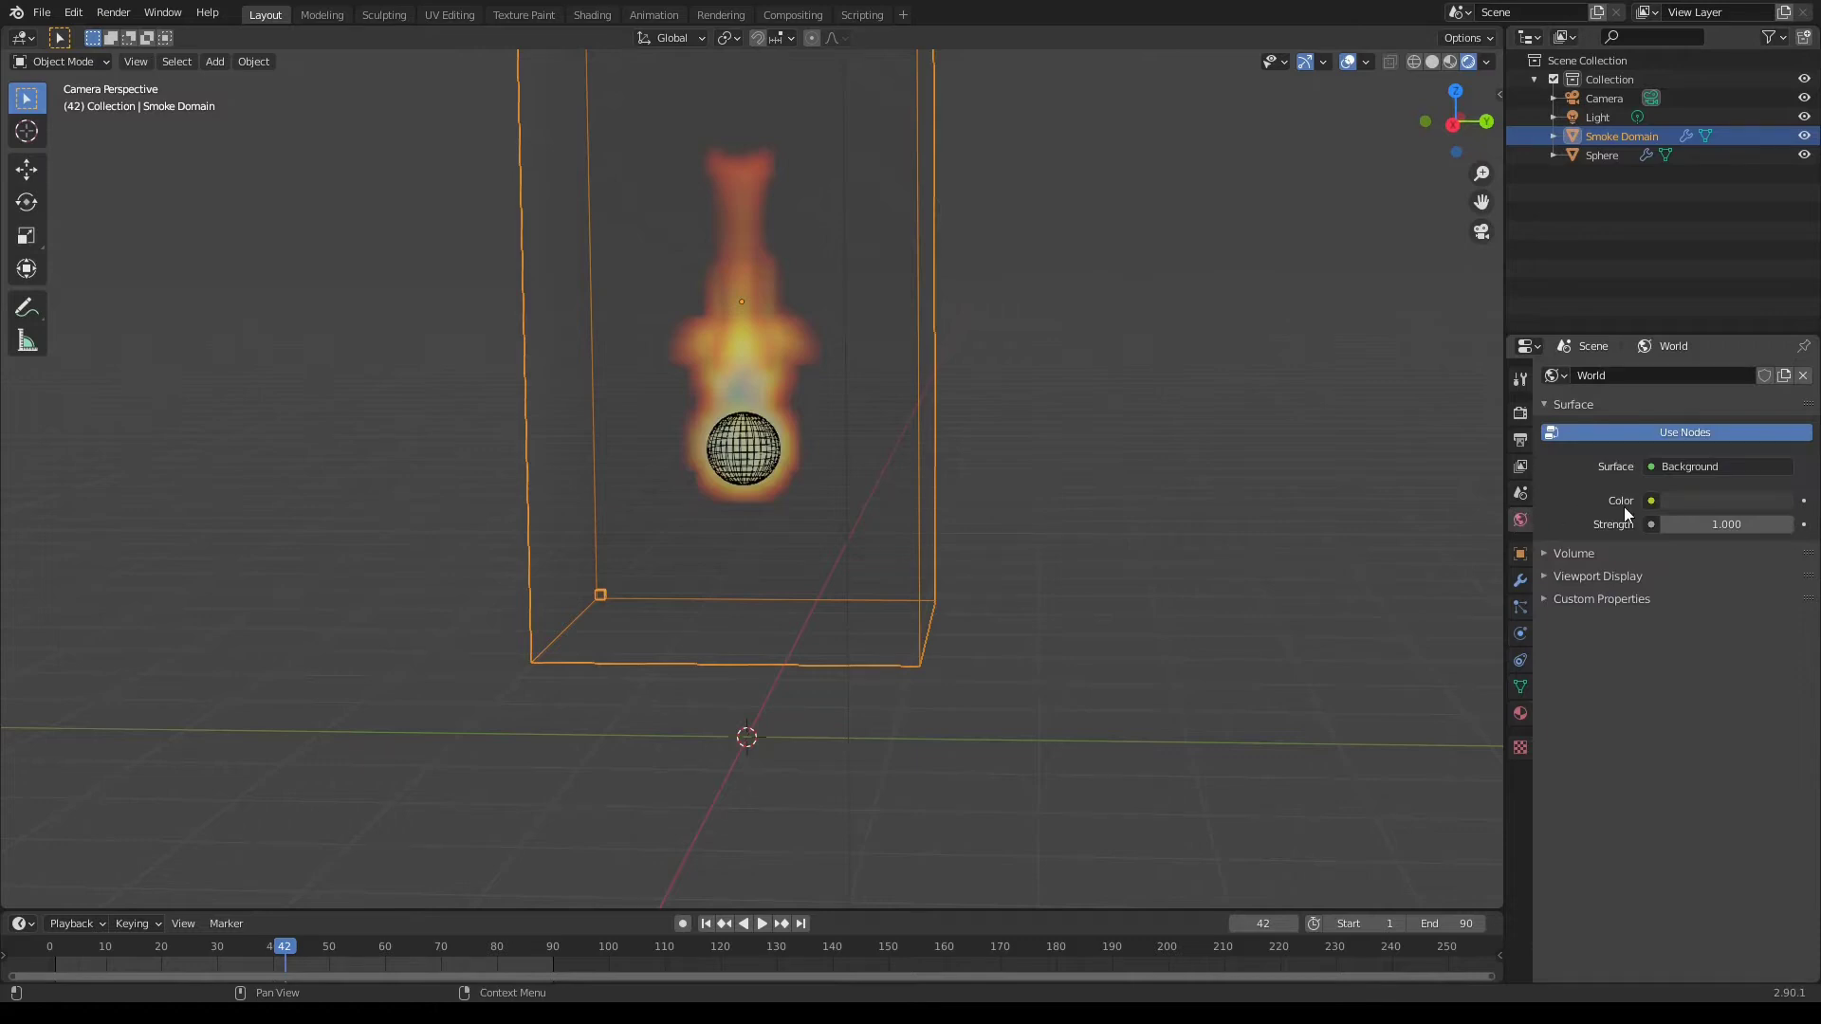
click(1699, 502)
drag(1775, 322, 1778, 372)
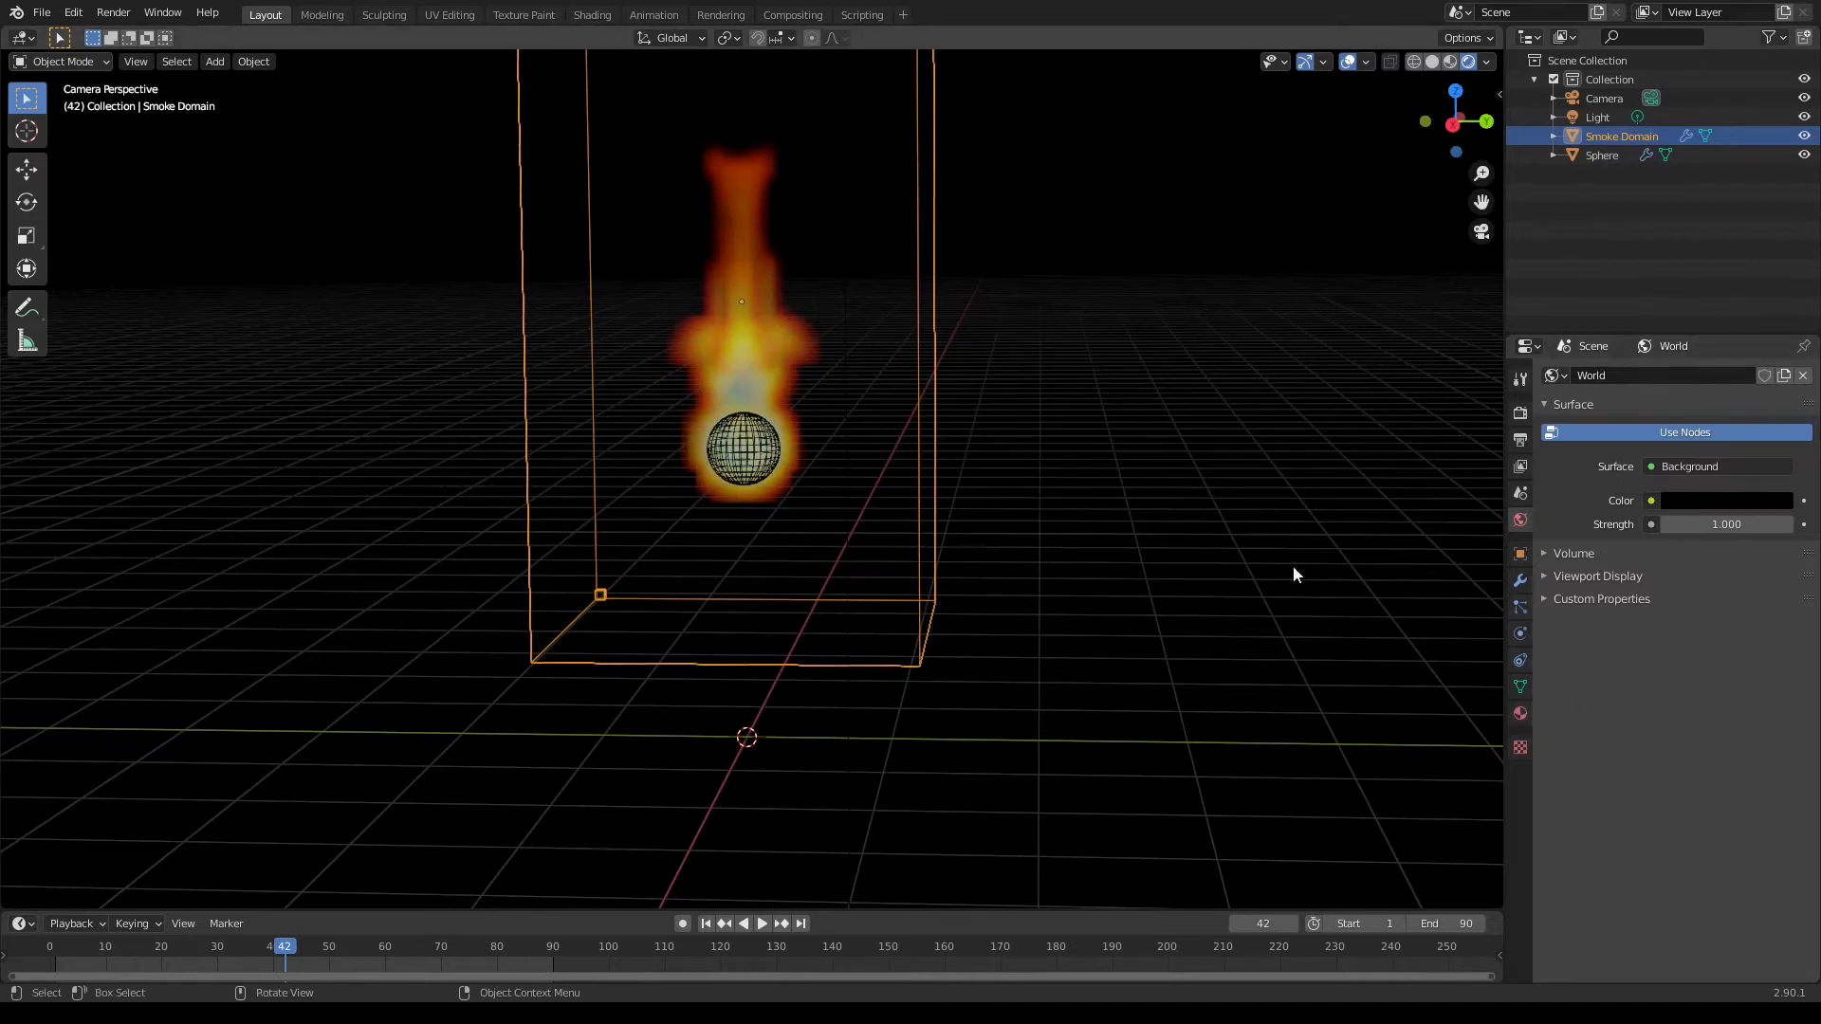
Give the sphere a new material with a Transparent BSDF surface and save the file.
click(740, 431)
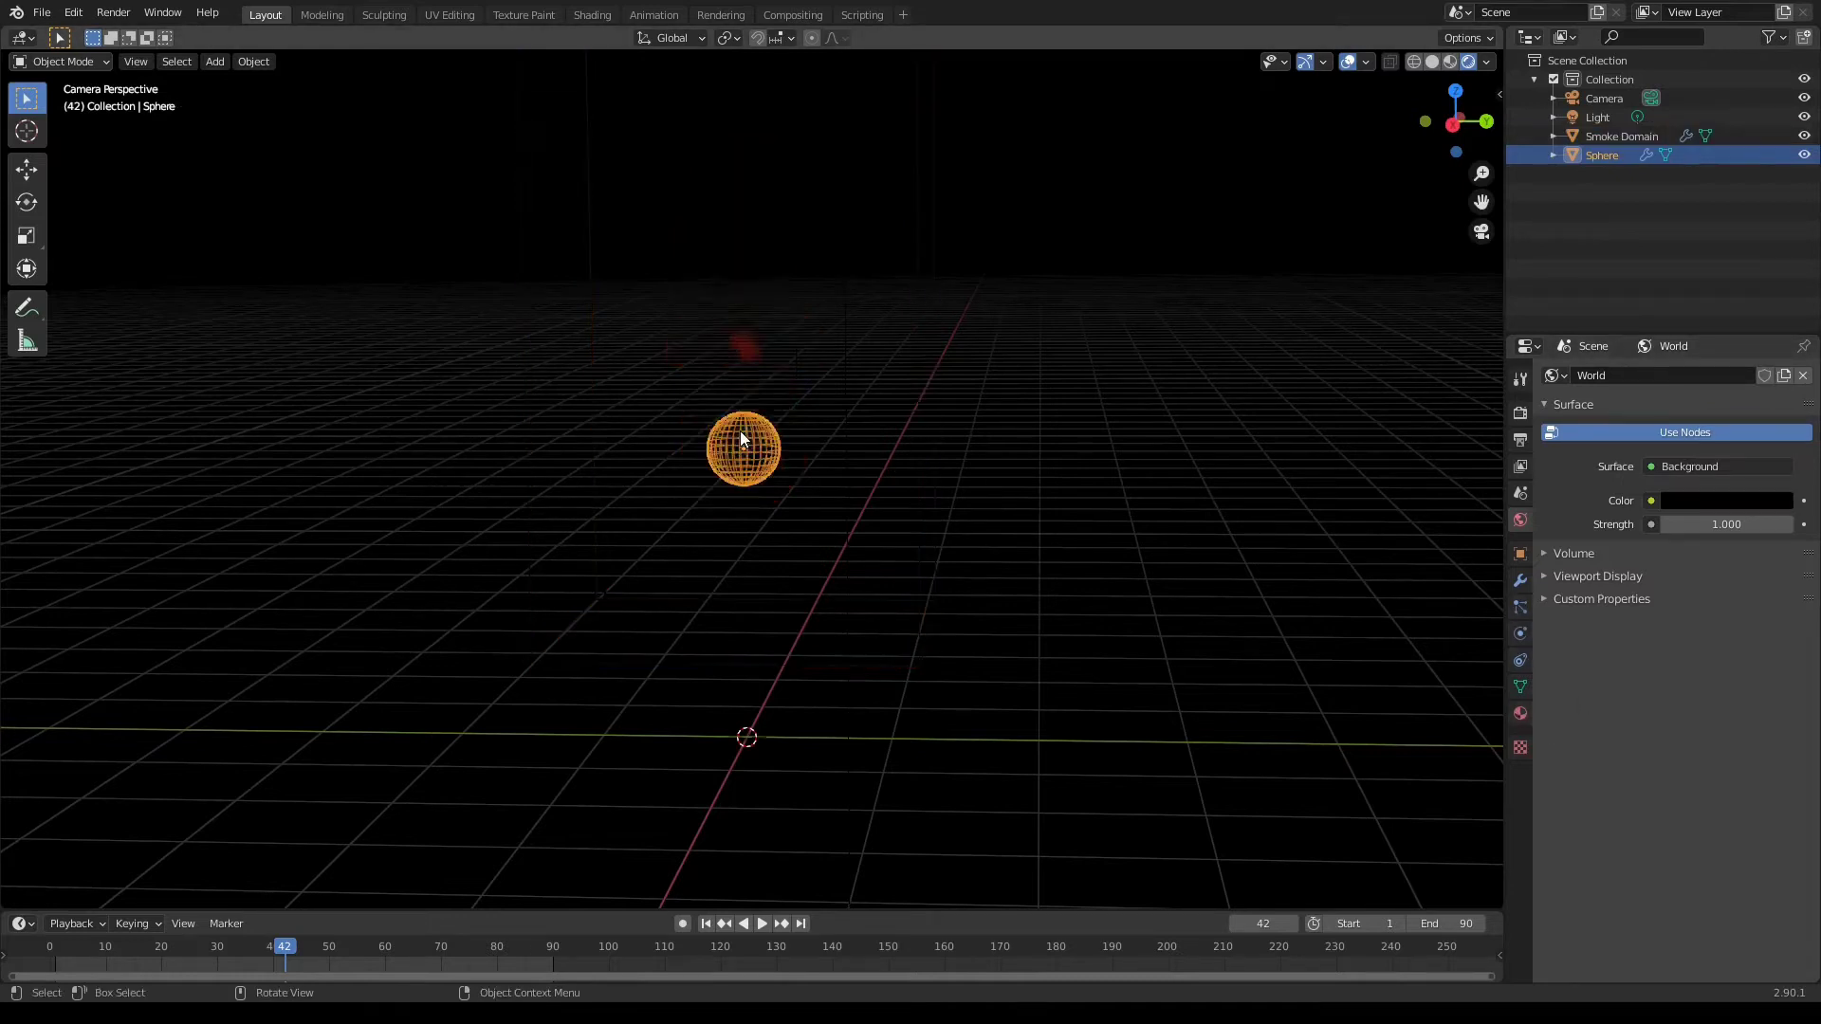
click(1519, 714)
click(1617, 457)
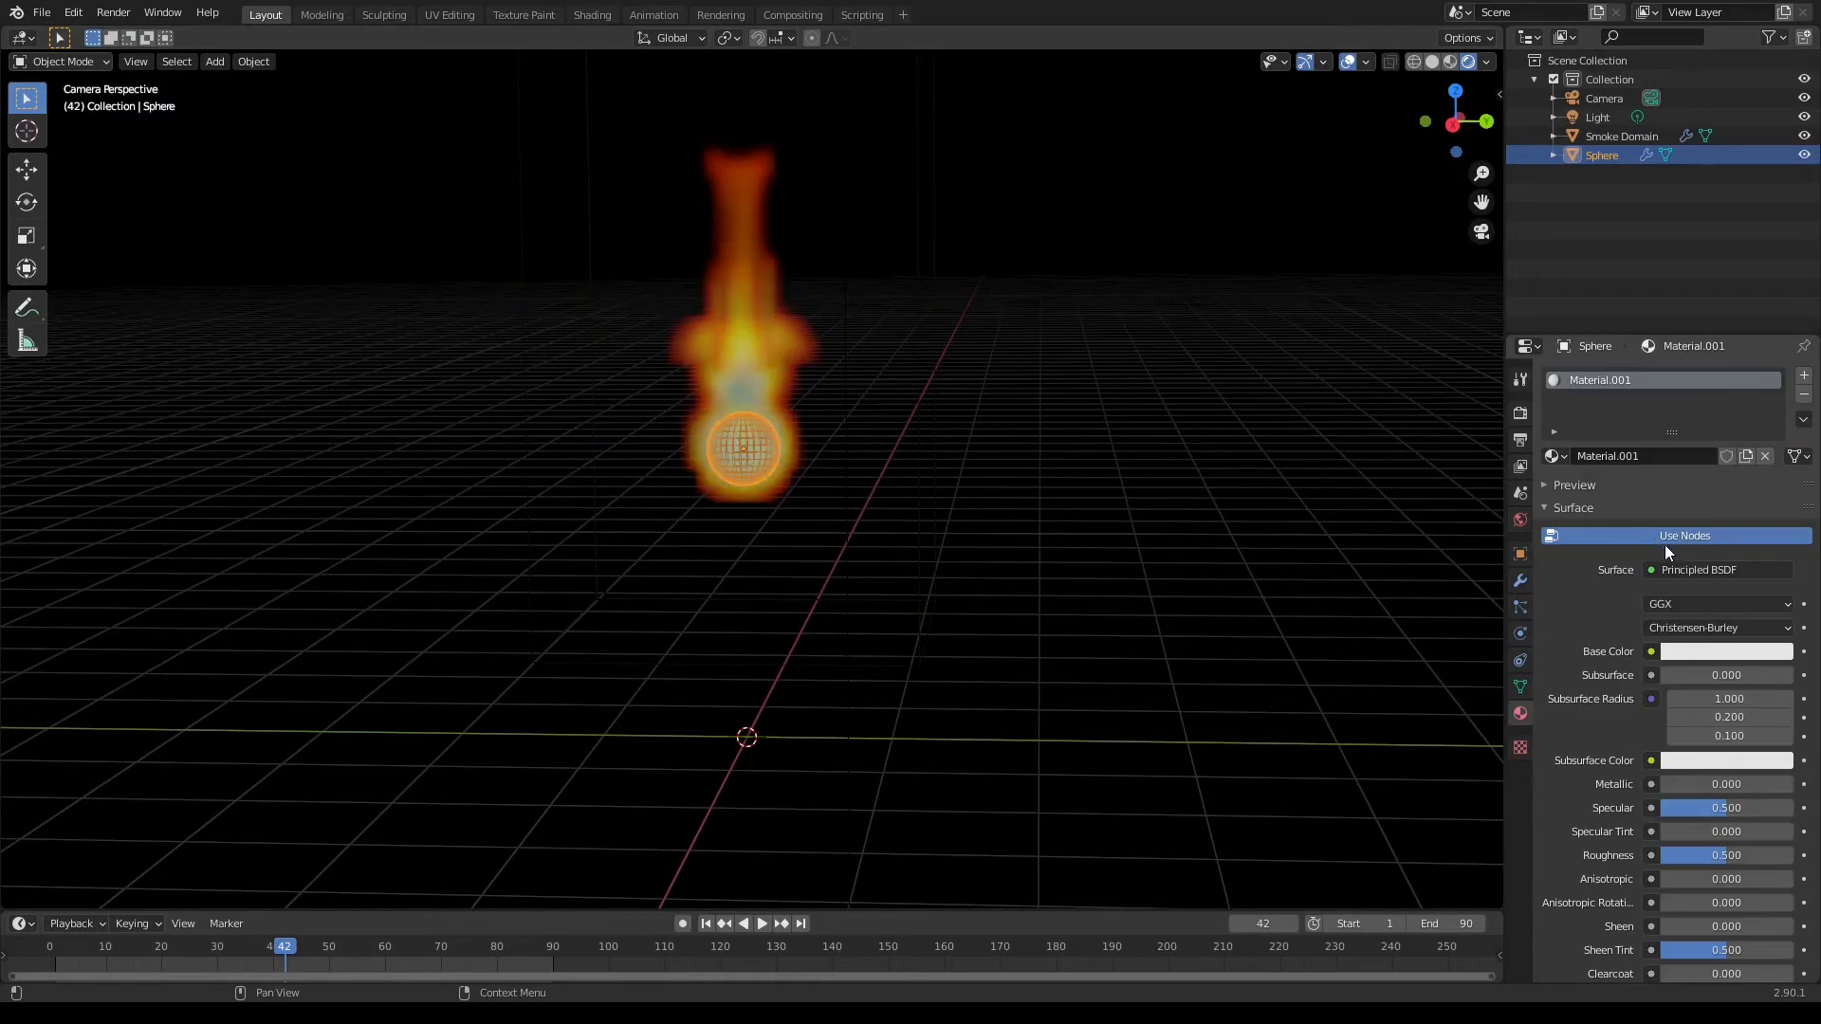
click(1695, 569)
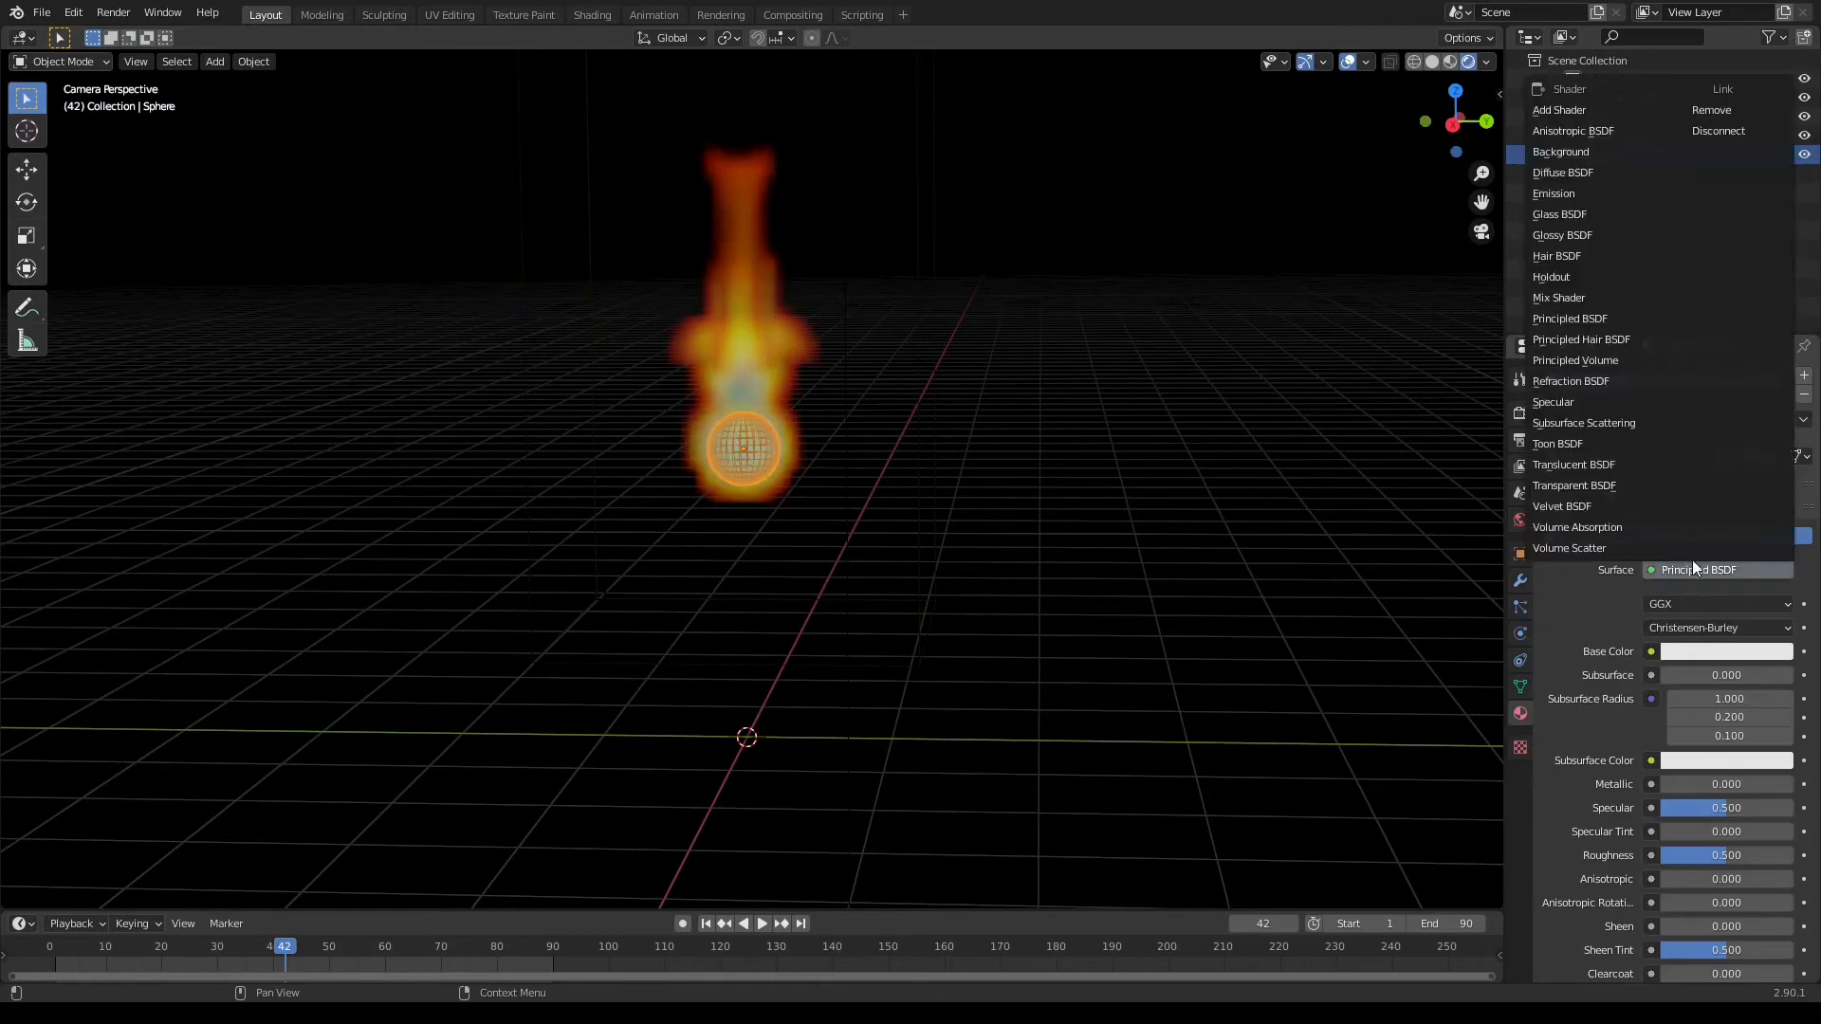
click(1593, 485)
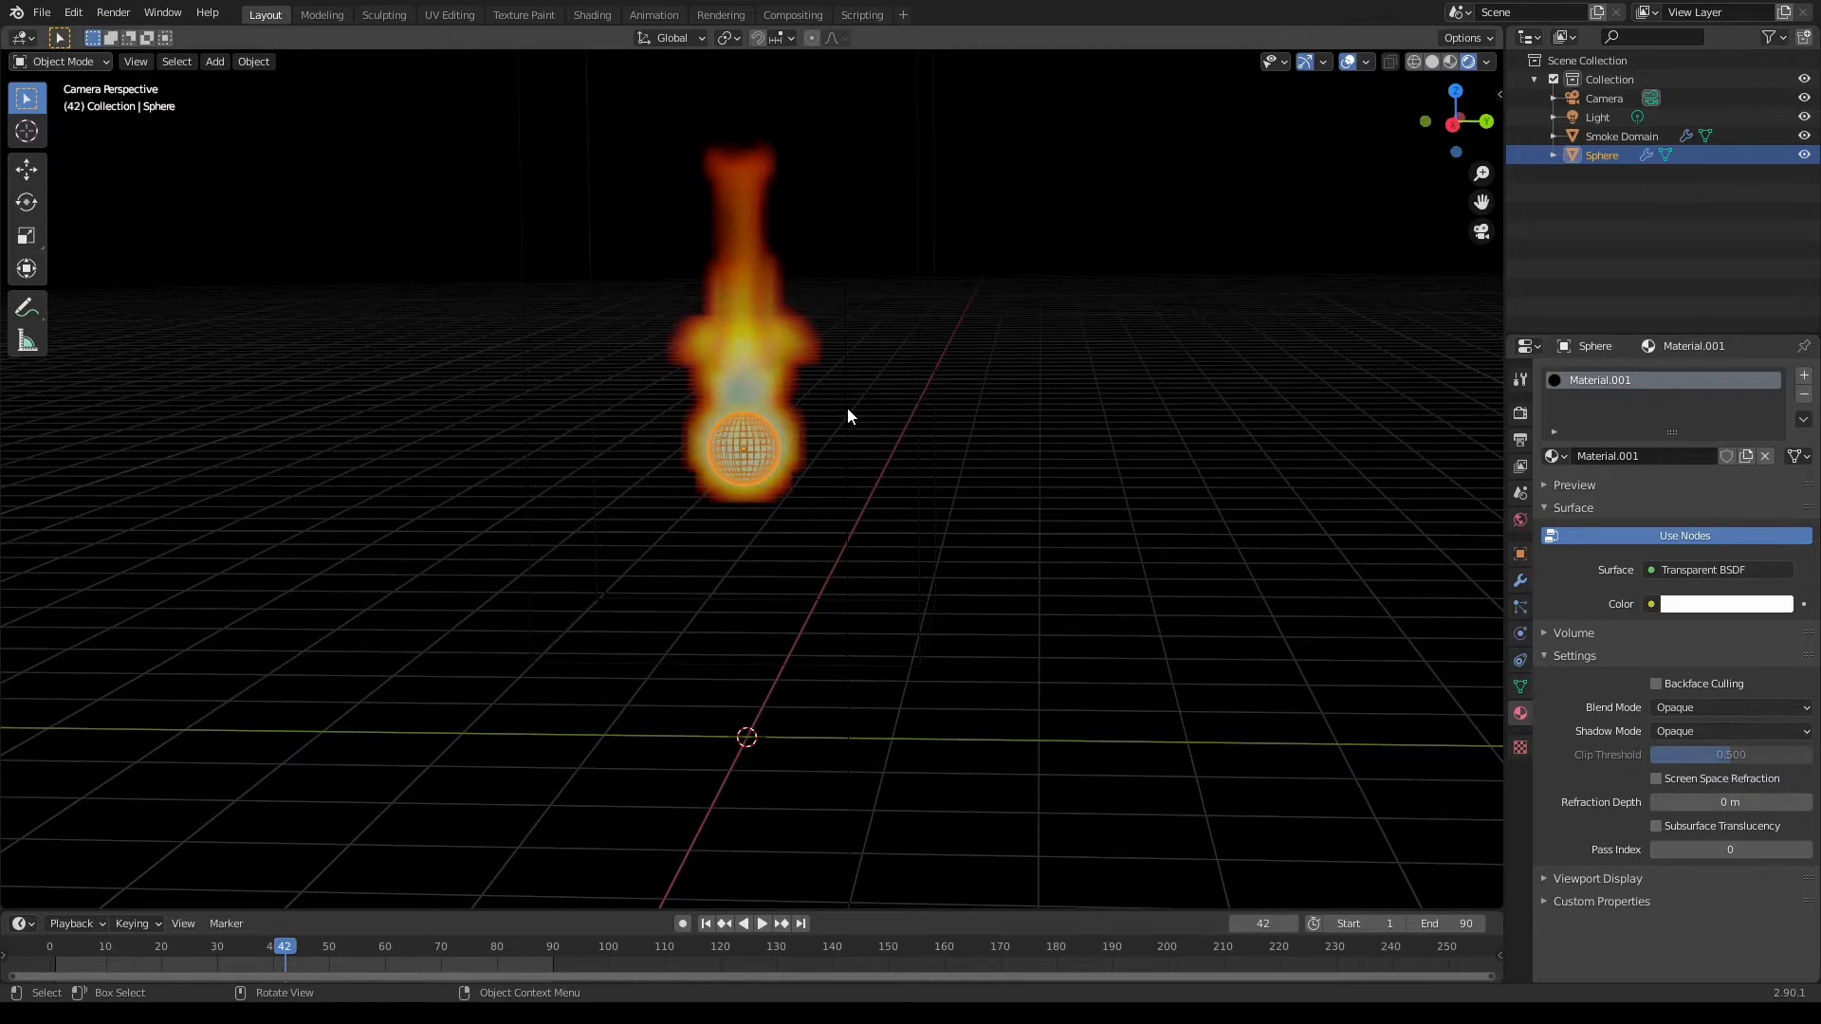
key(ctrl+s)
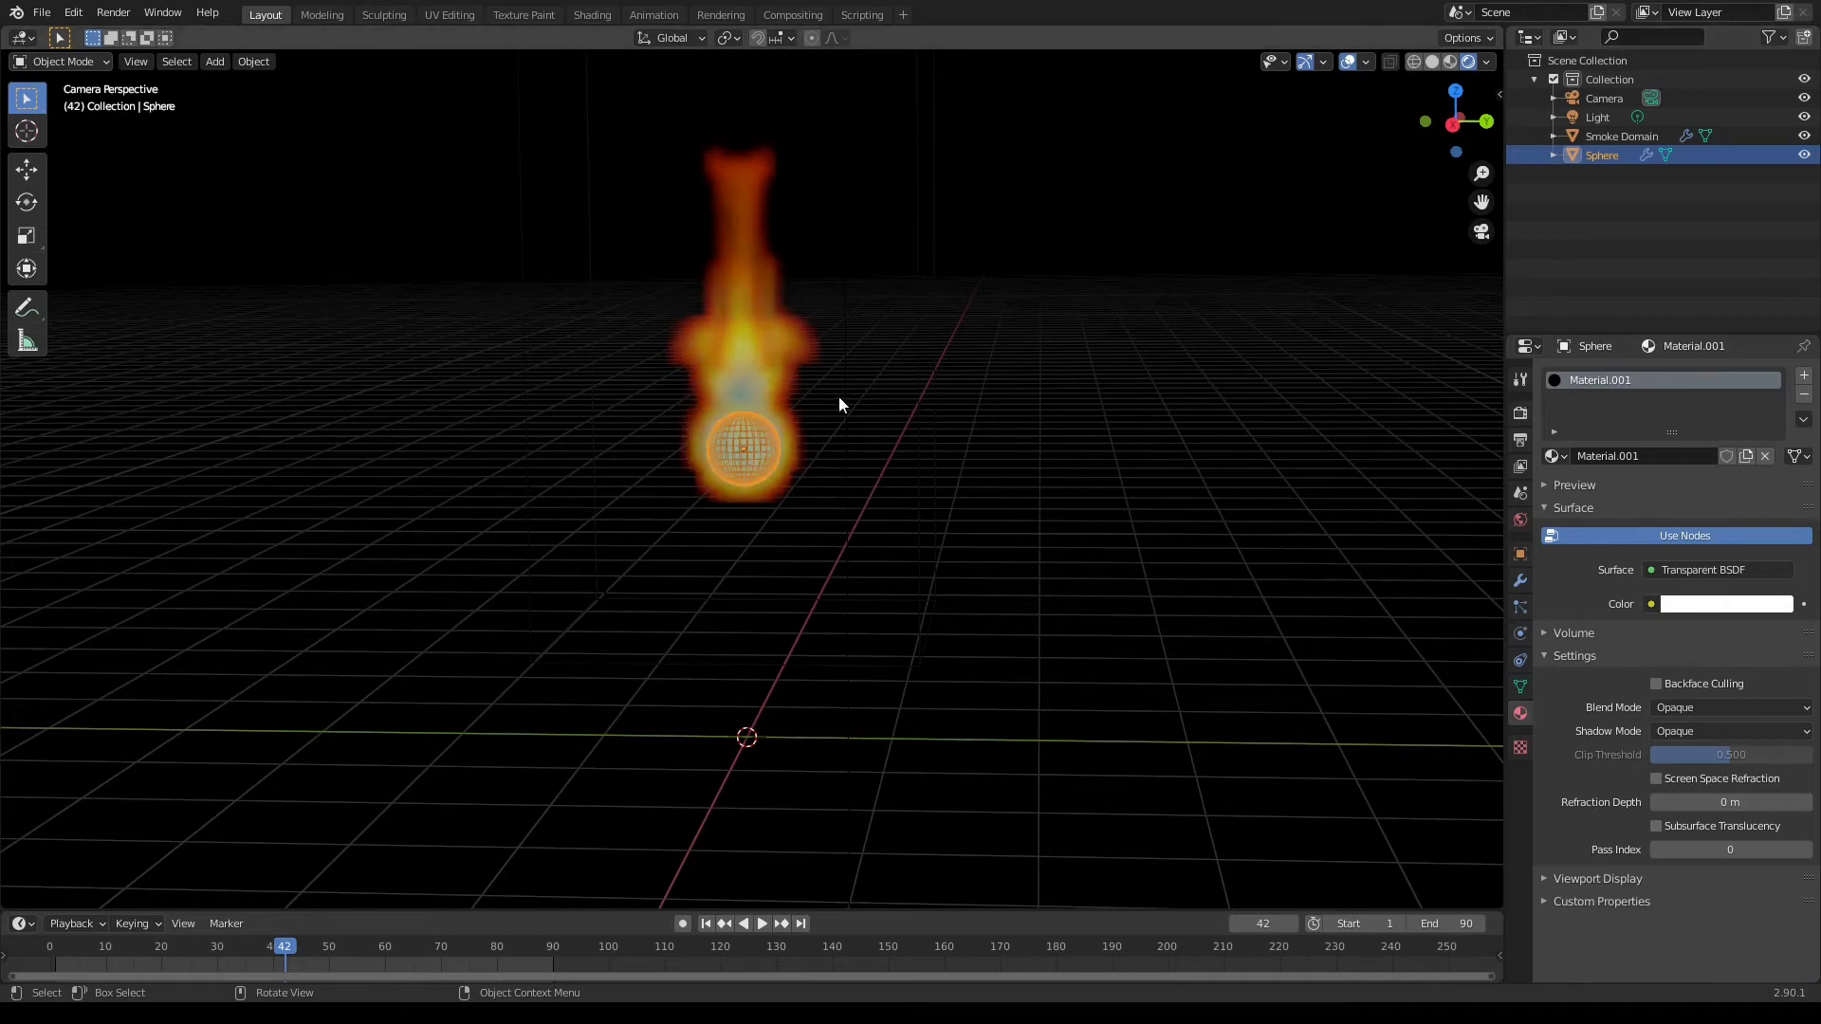
Reroute the sphere material's Transparent BSDF from the Material Output's Surface input to its Volume input.
click(592, 14)
scroll(976, 679, down, 2)
scroll(630, 681, up, 2)
middle_drag(634, 690, 911, 796)
scroll(841, 736, up, 3)
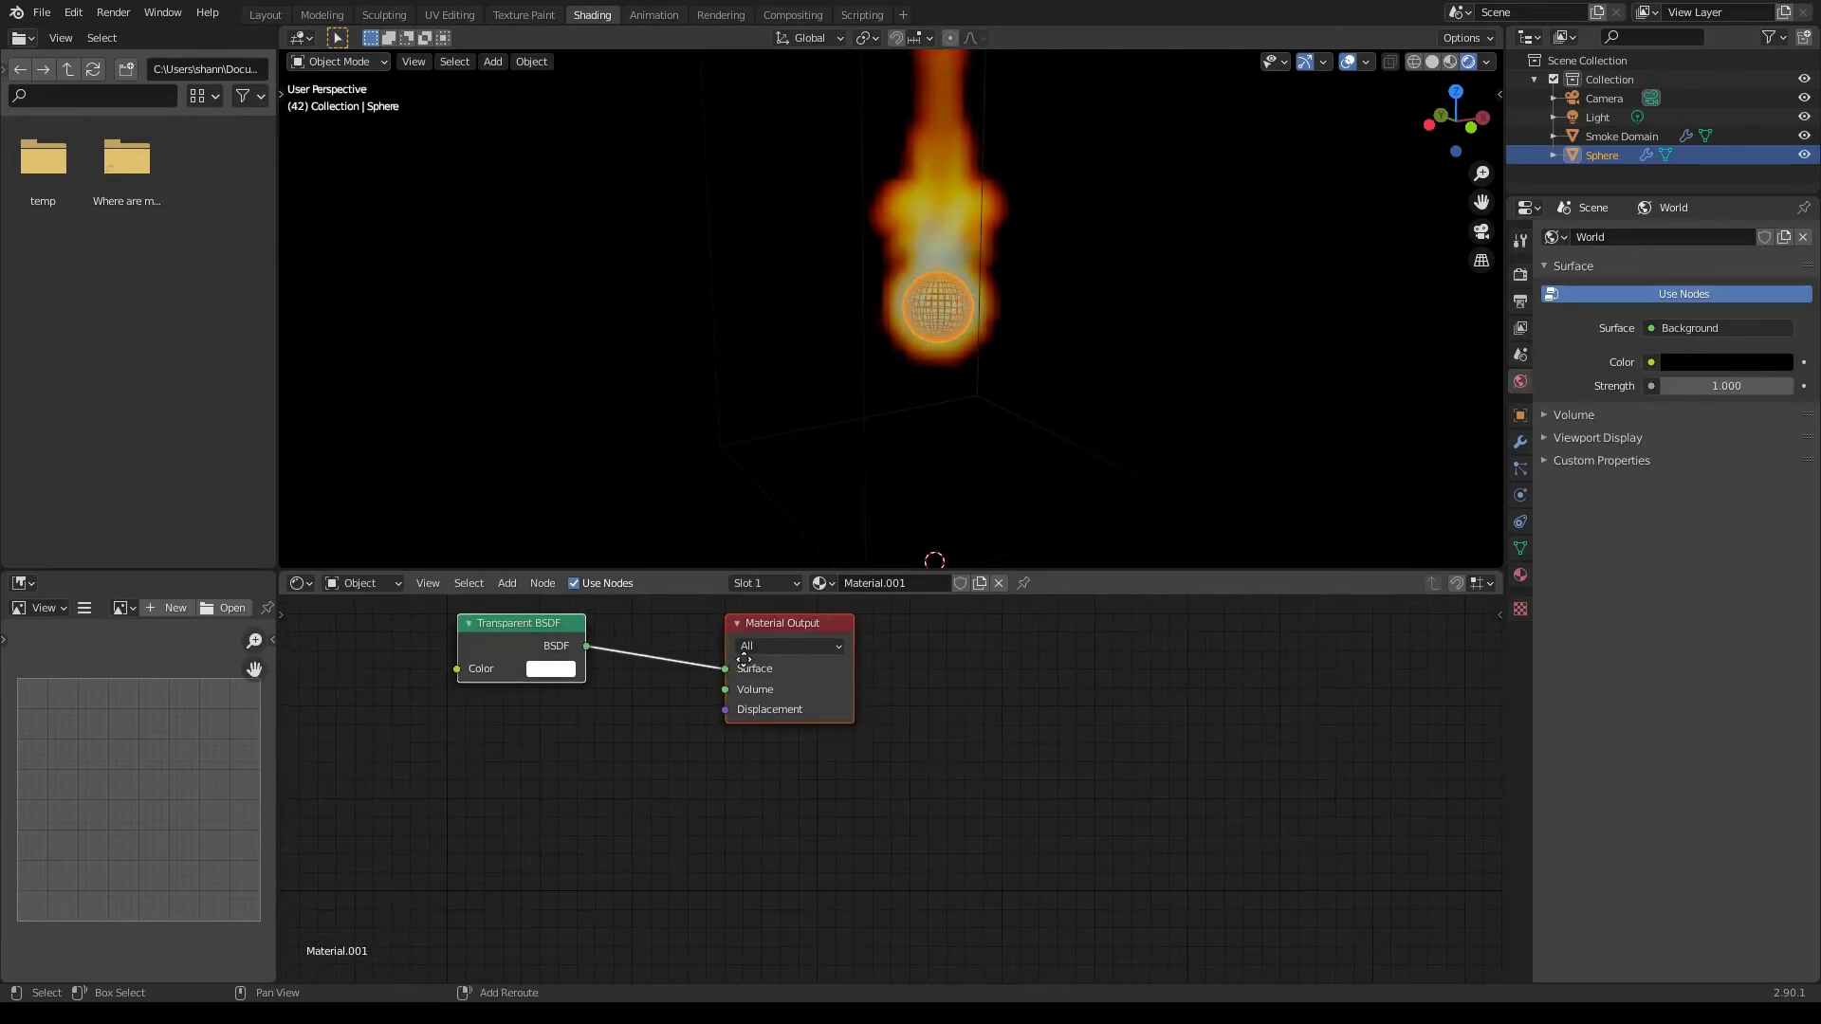
middle_drag(707, 678, 869, 740)
mouse_move(886, 731)
mouse_down()
mouse_move(855, 751)
mouse_move(883, 751)
mouse_up()
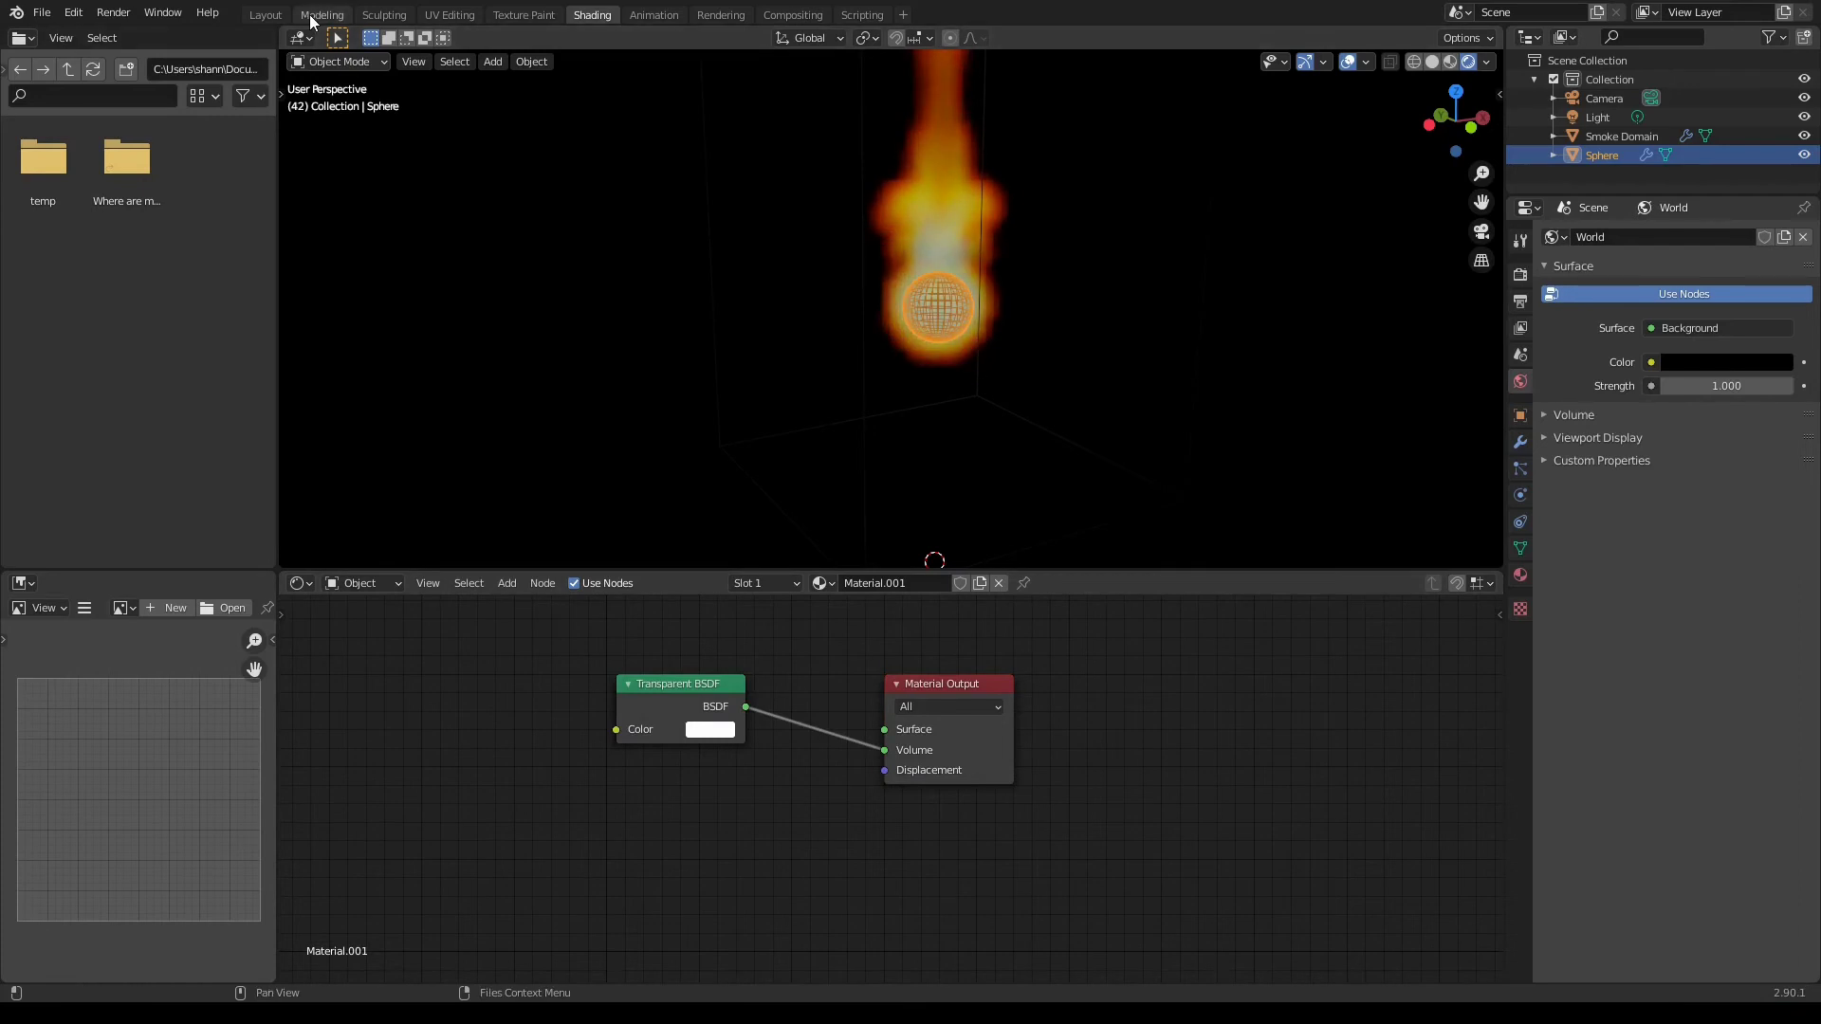
Render frame 42 through the camera again from the Layout workspace to check the sphere's material.
click(267, 15)
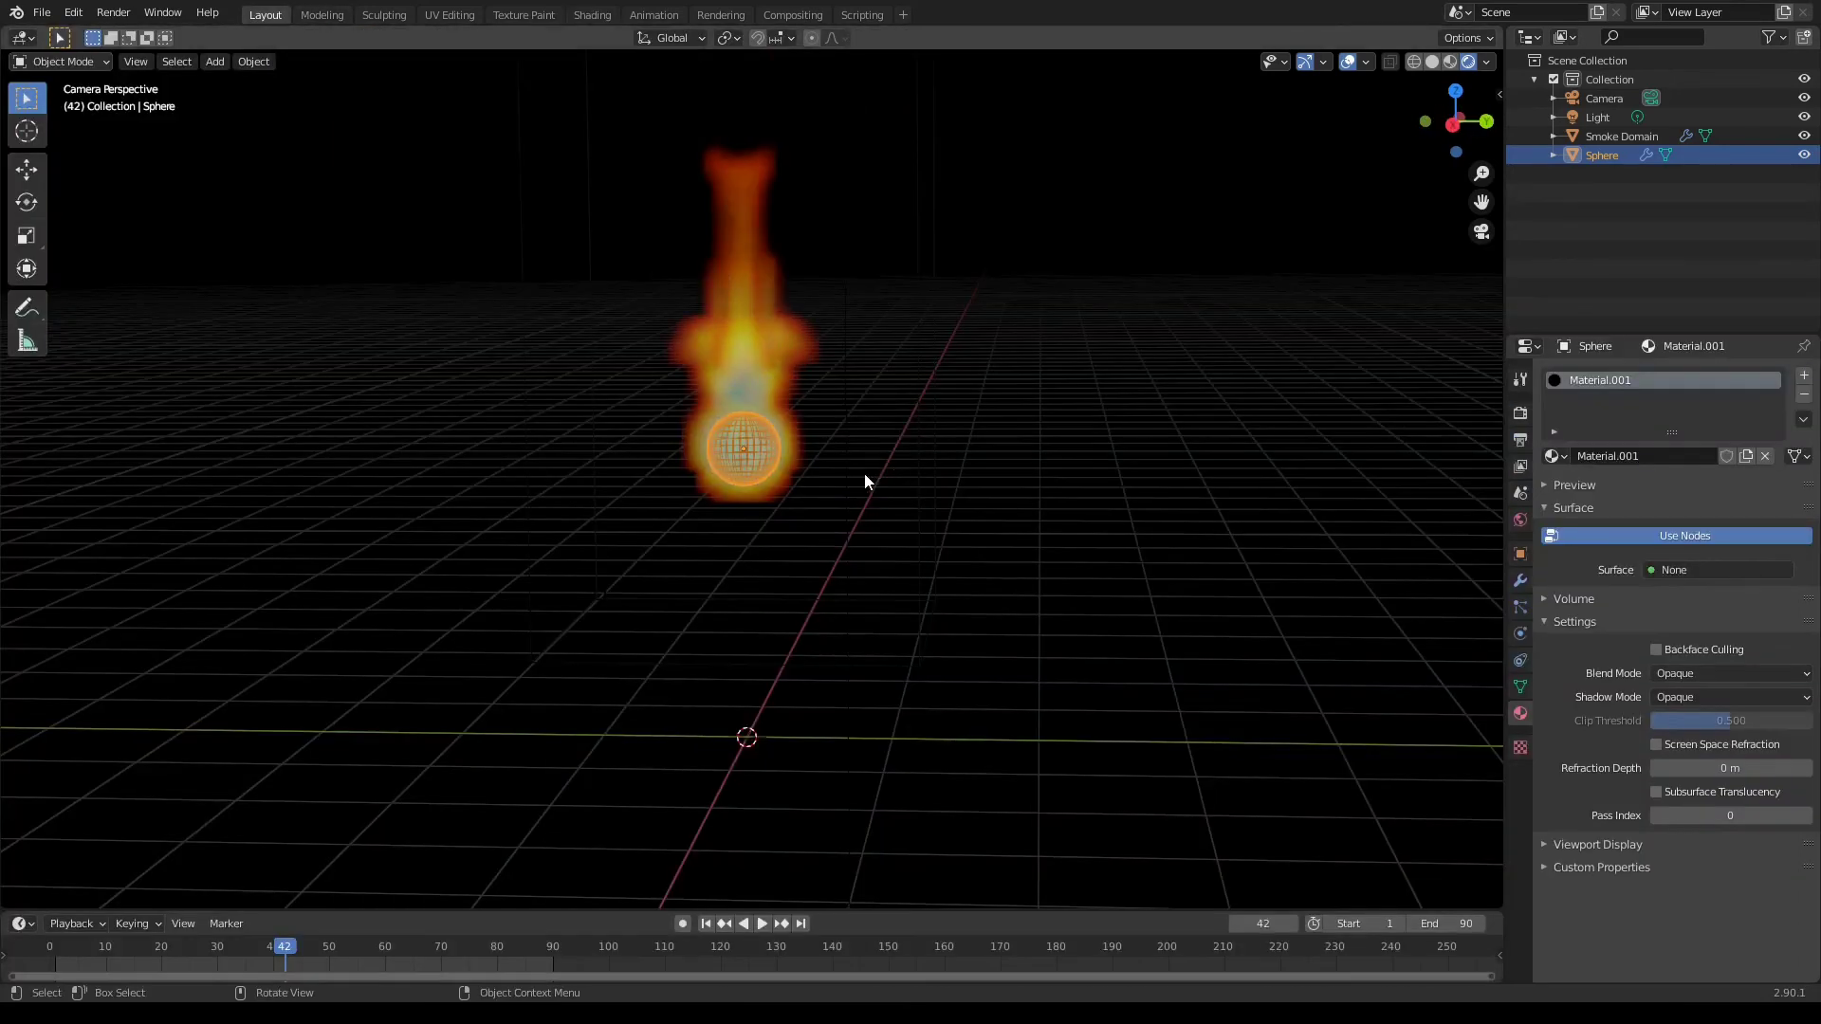
key(F12)
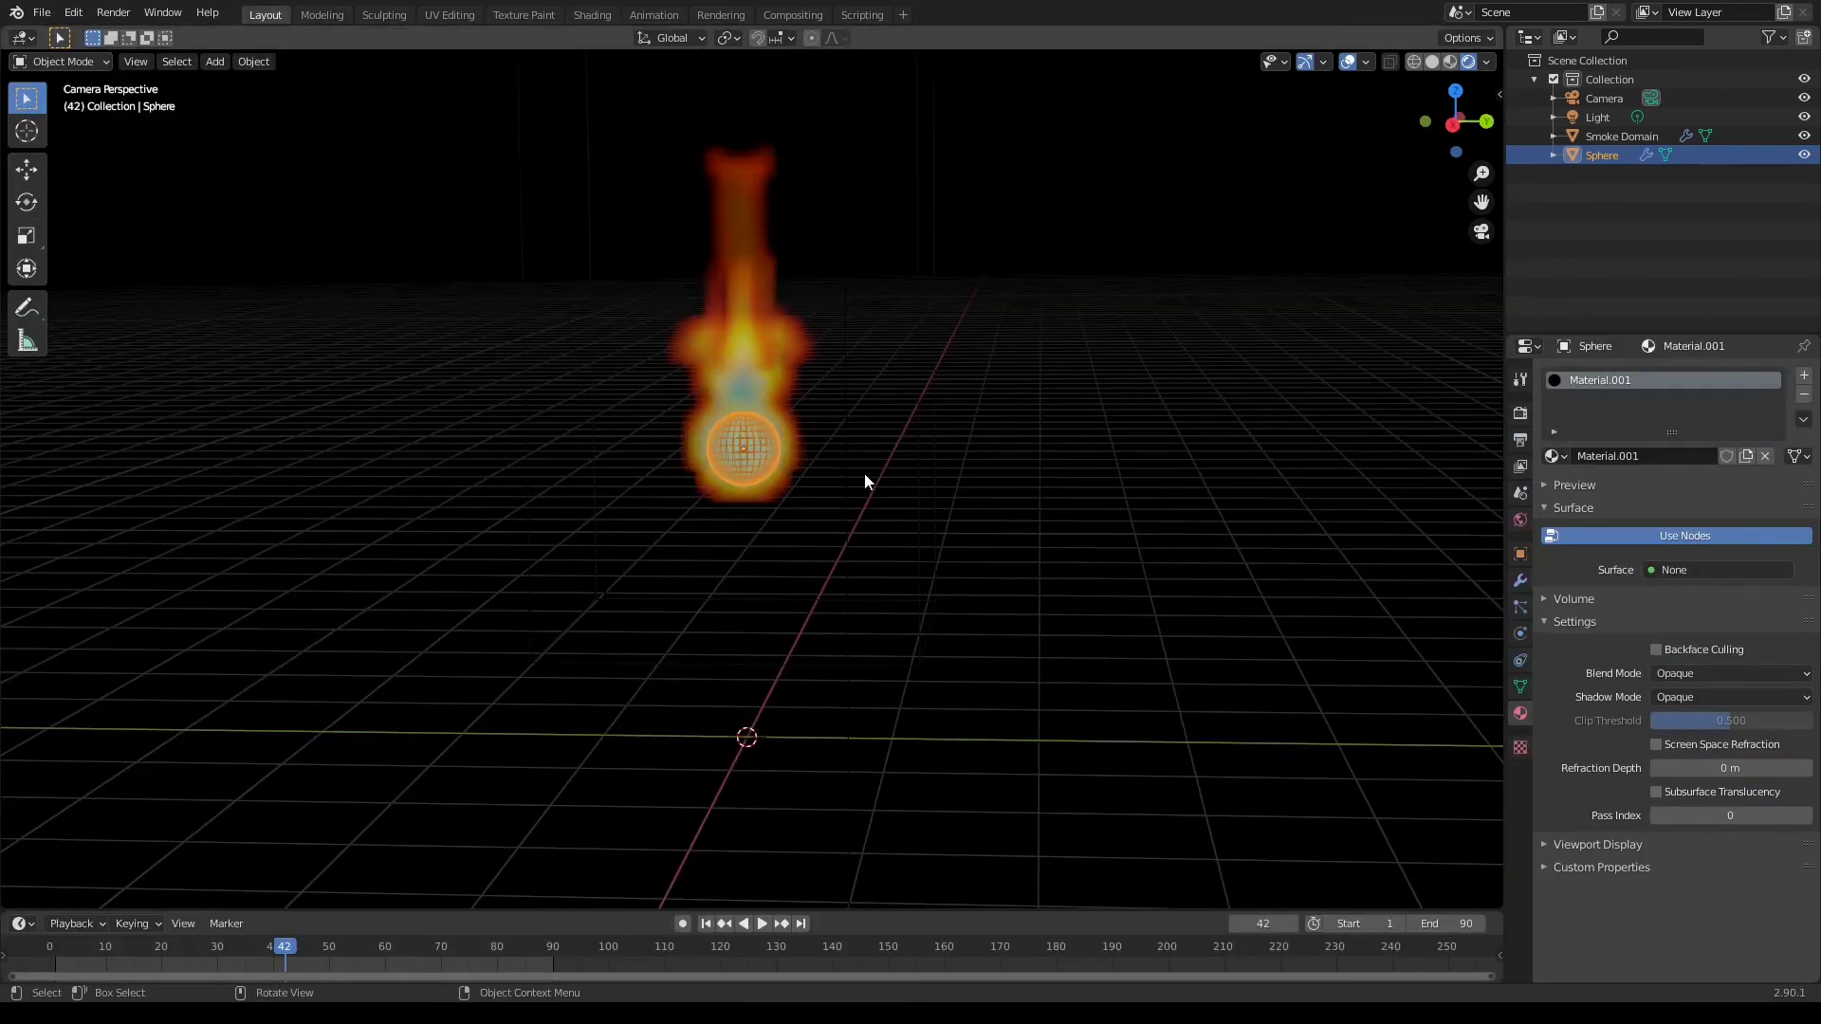